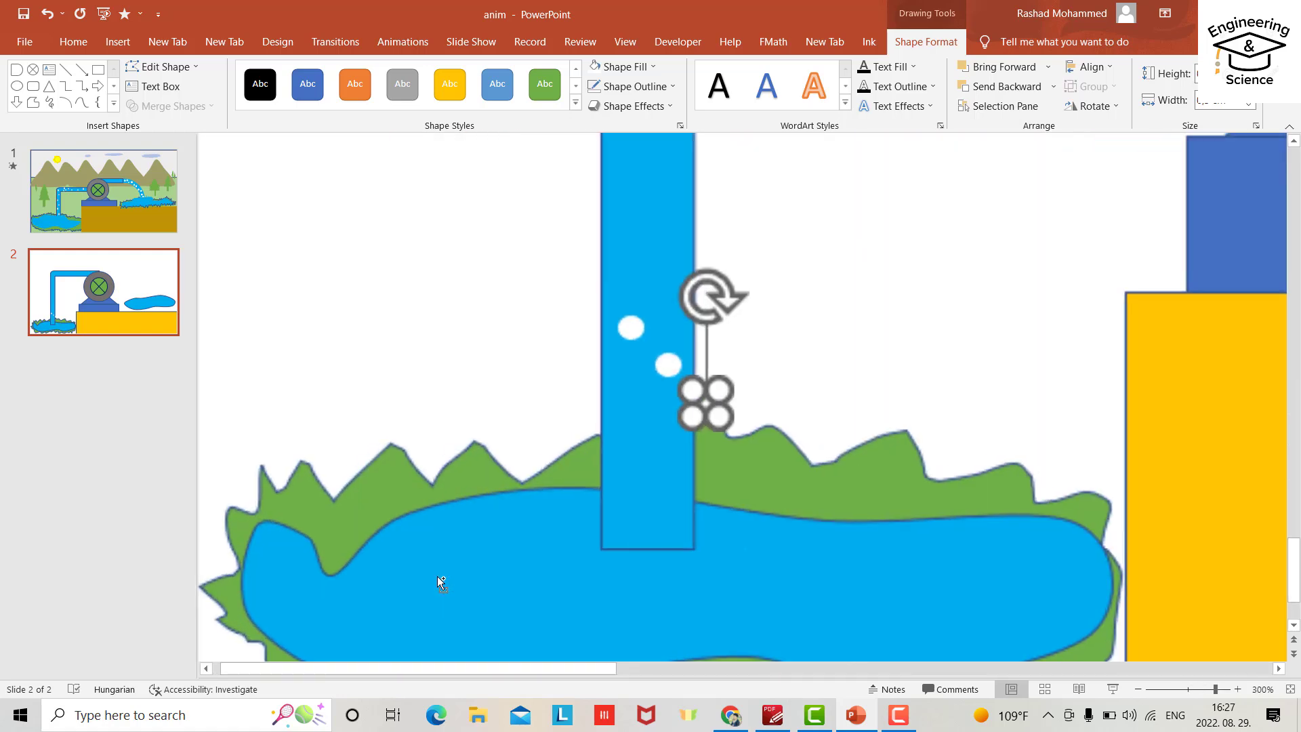
Paste copies of the white bubble and place them up the vertical pipe
drag(740, 396, 649, 166)
scroll(644, 283, down, 7)
drag(447, 401, 446, 264)
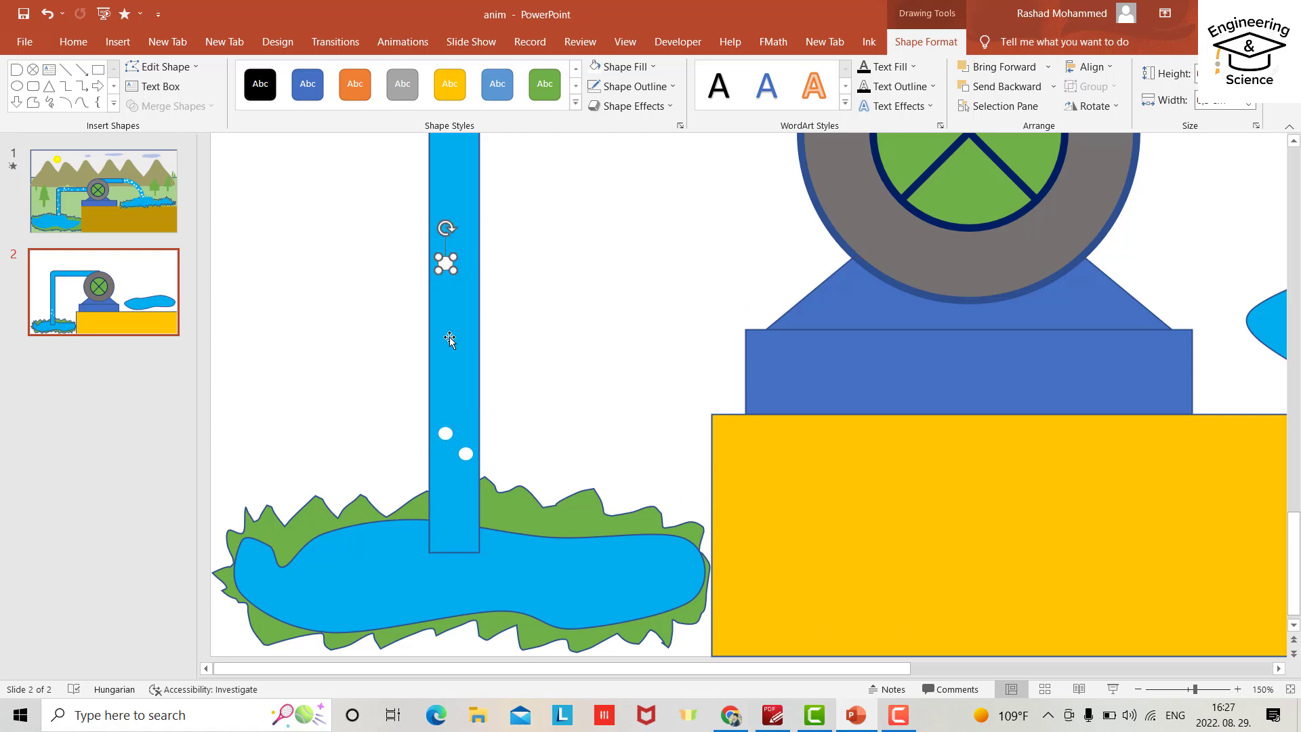
key(ctrl+v)
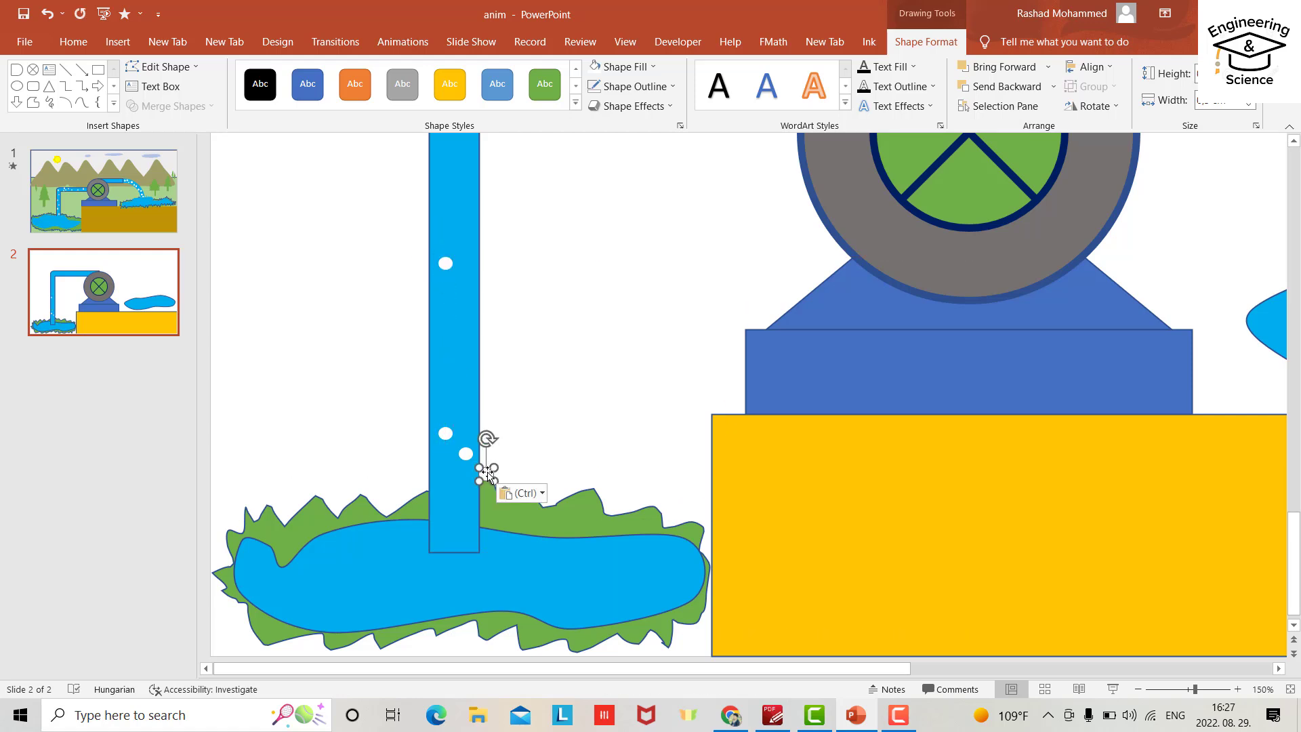
drag(481, 471, 466, 316)
scroll(467, 290, up, 6)
key(ctrl+v)
drag(486, 545, 438, 293)
Paste more bubble copies and place them along the pipe's top section
key(ctrl+v)
drag(482, 339, 757, 227)
key(ctrl+v)
key(ctrl+v)
key(ctrl+v)
scroll(646, 263, down, 5)
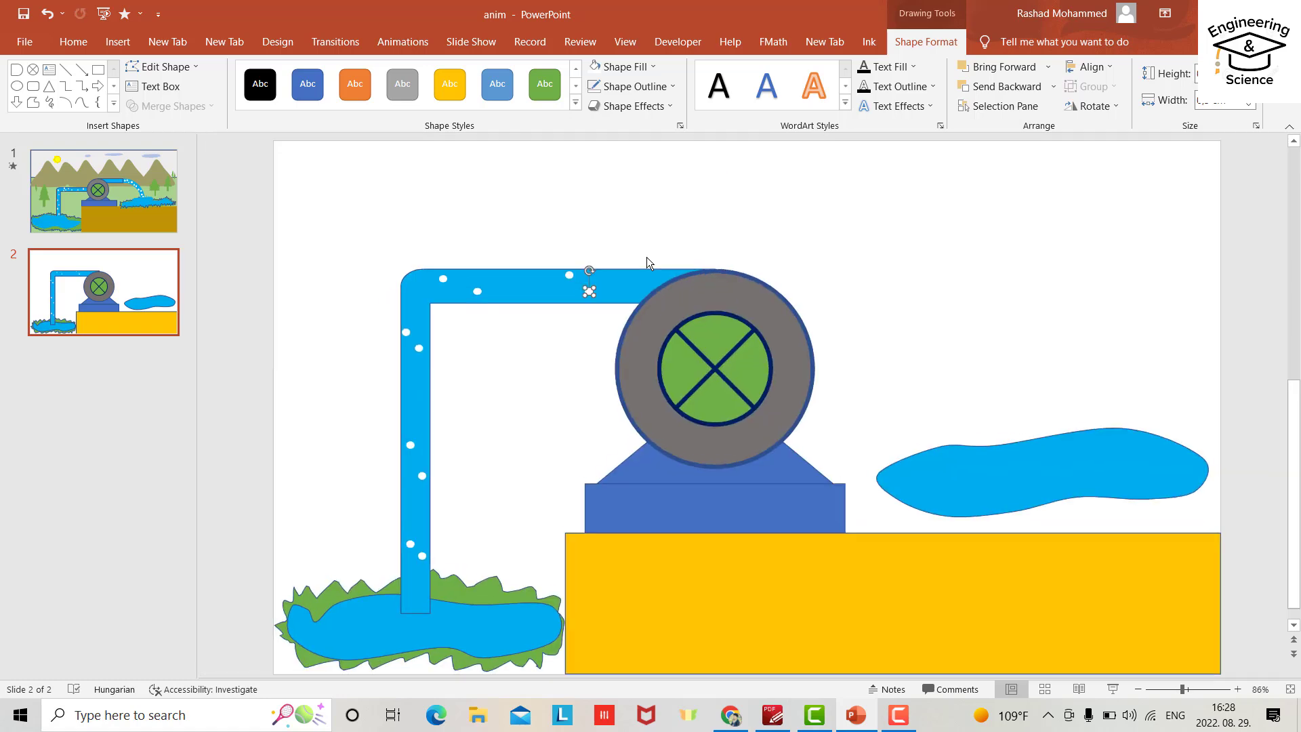
Give the lowest pipe bubble an upward Lines motion path and adjust its end point
click(409, 540)
click(402, 42)
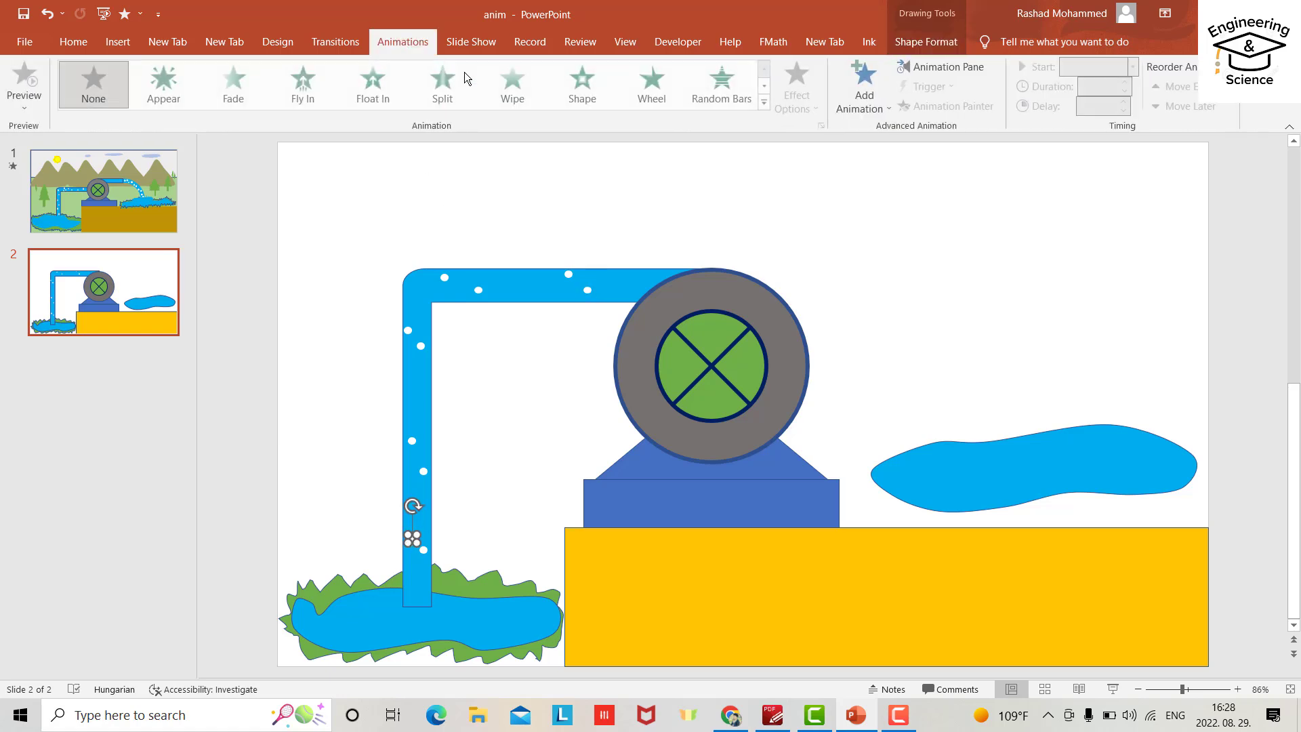
click(765, 101)
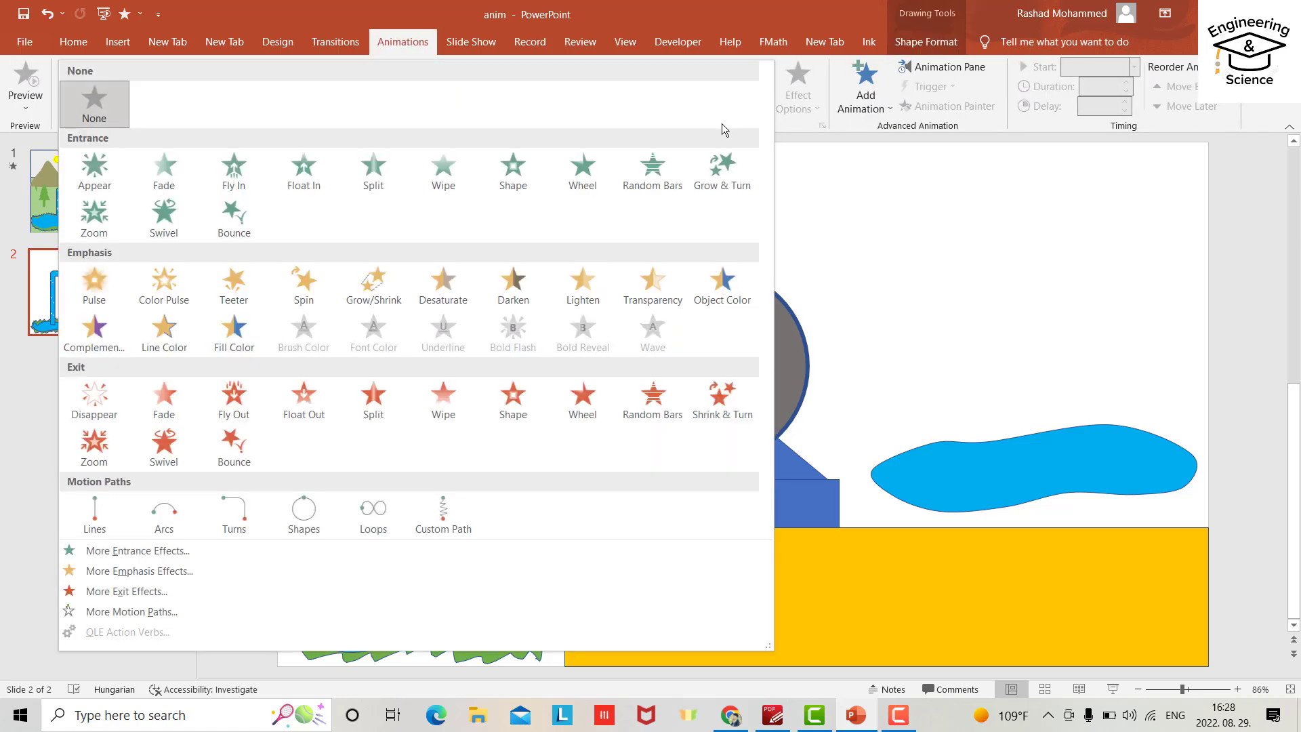
click(92, 514)
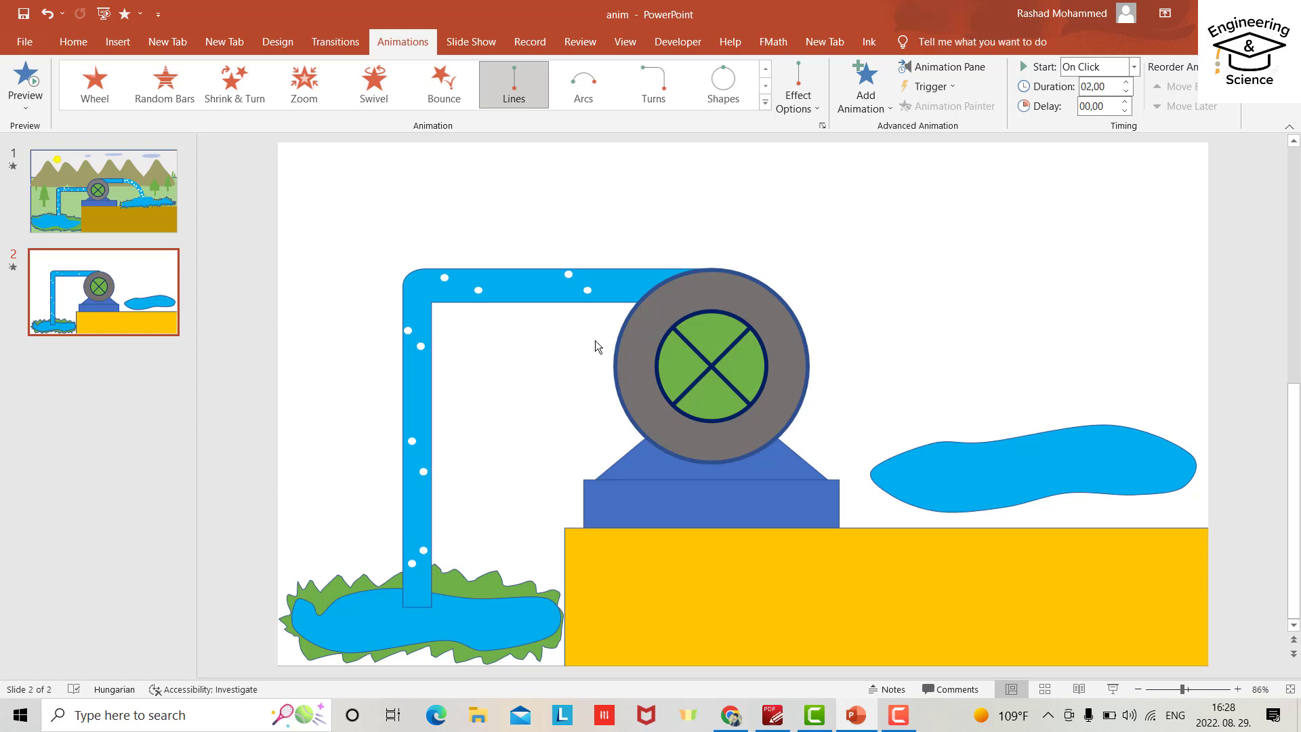
click(817, 108)
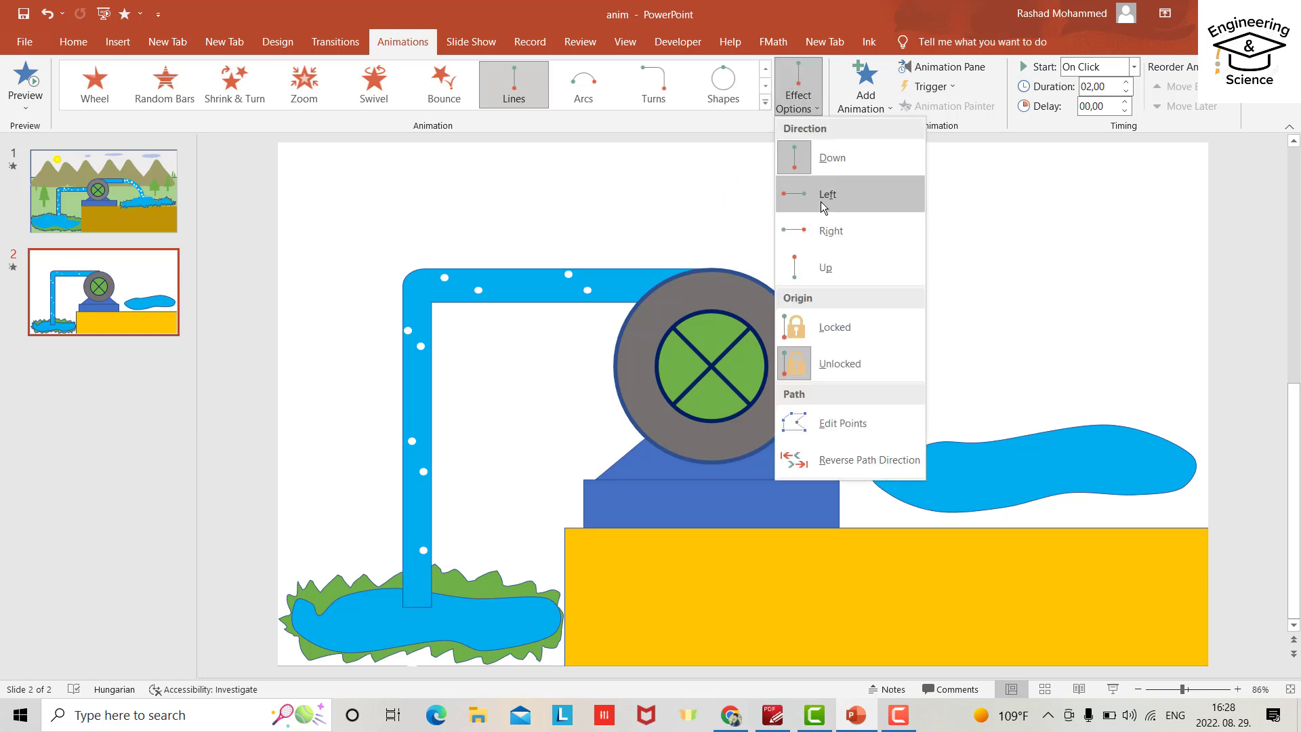
click(824, 265)
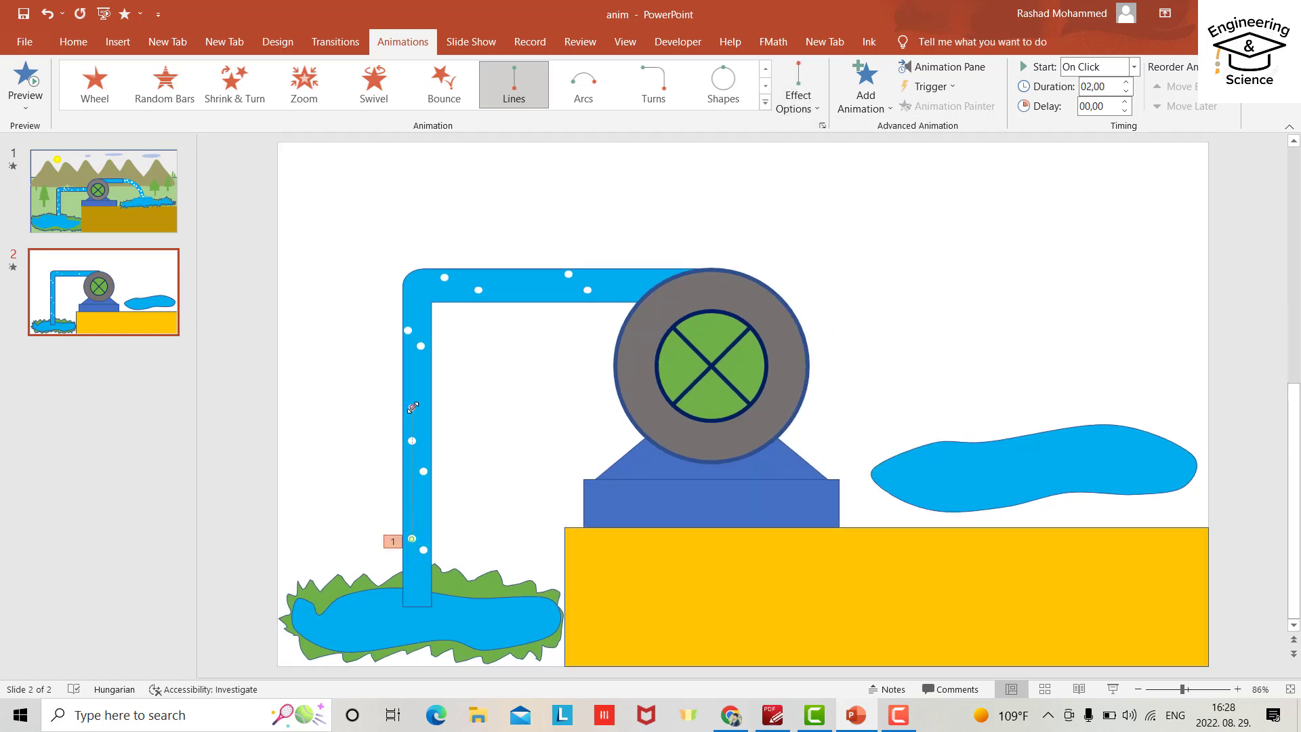
drag(413, 408, 411, 442)
Give the next bubble up an upward Lines motion path and adjust its end point
click(413, 442)
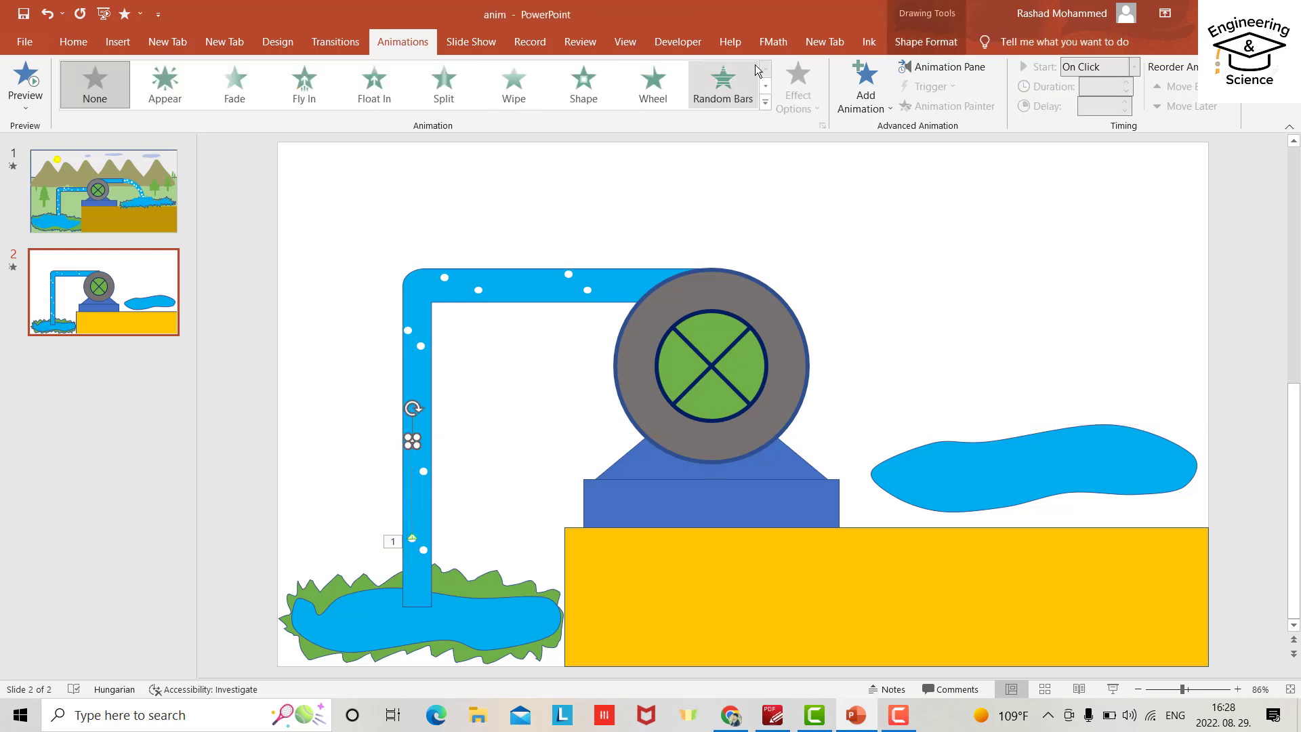
click(765, 102)
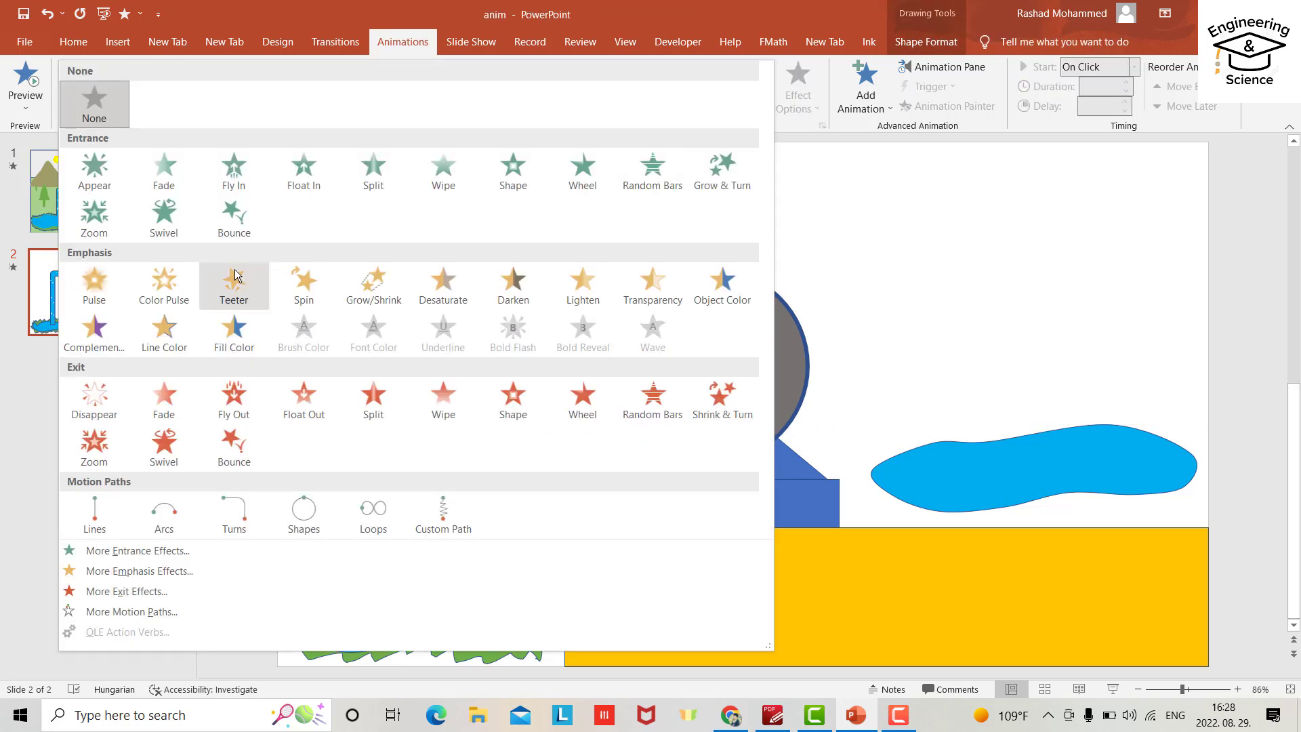
click(94, 515)
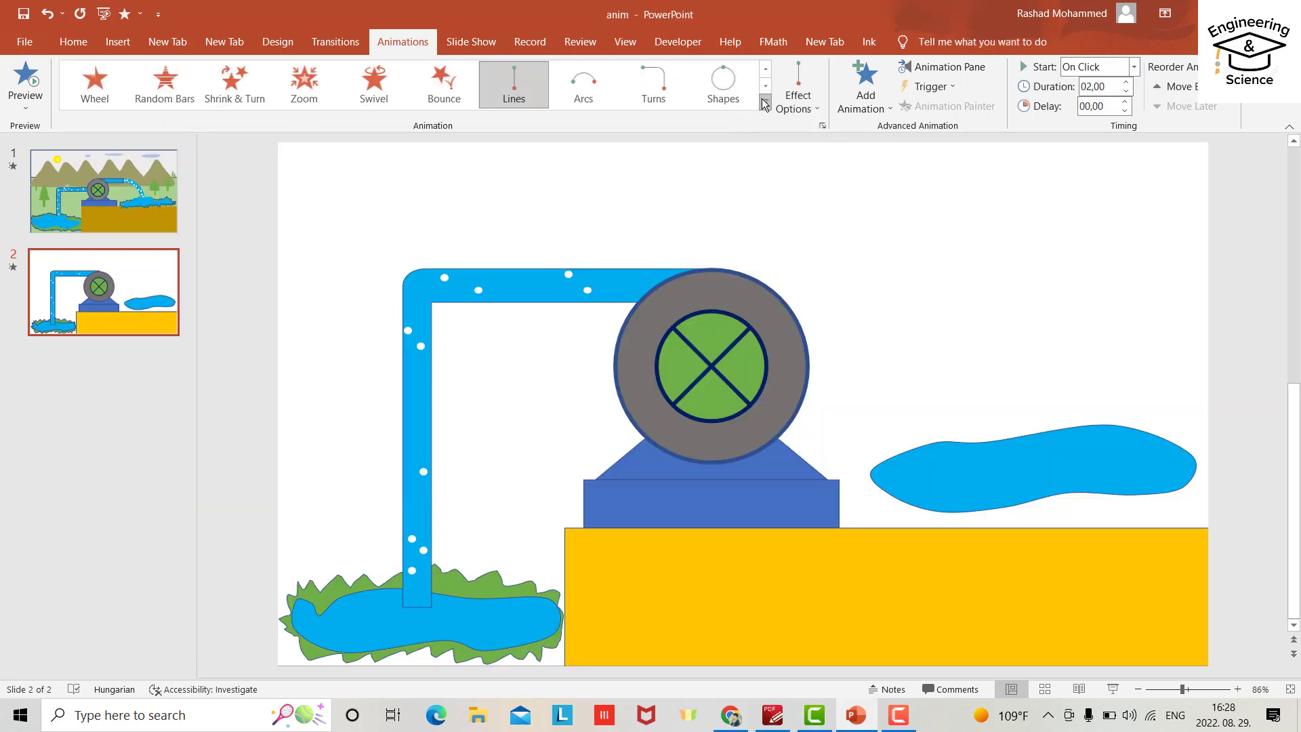
click(813, 103)
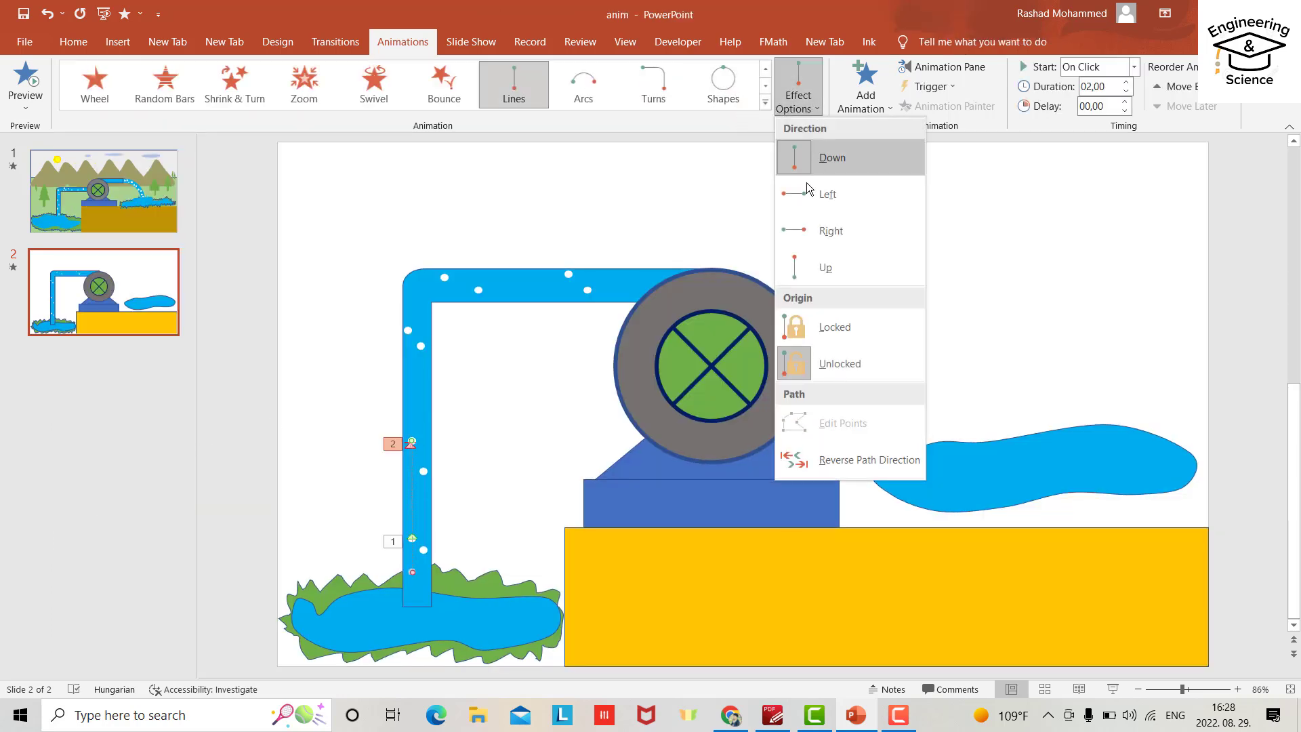
click(828, 264)
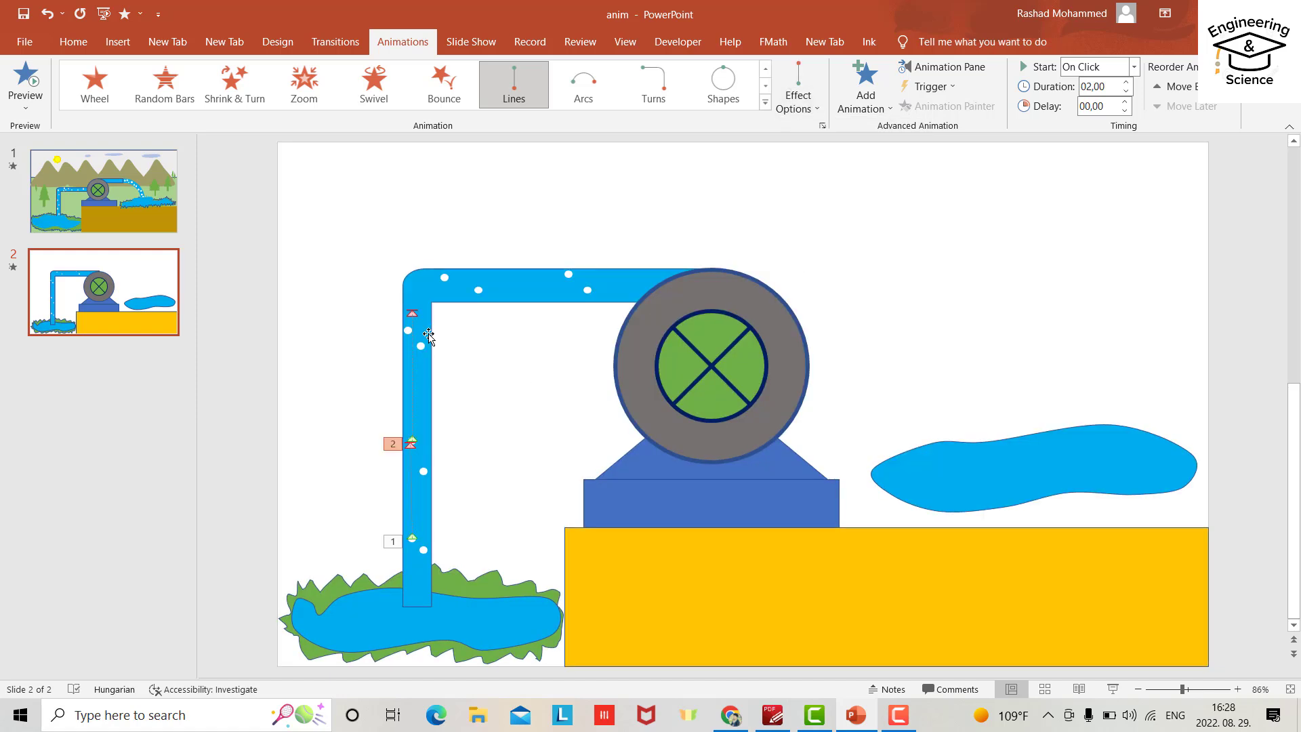
drag(412, 309, 408, 332)
Give the bubble near the bend an upward Lines path, then switch it to Arcs
click(407, 330)
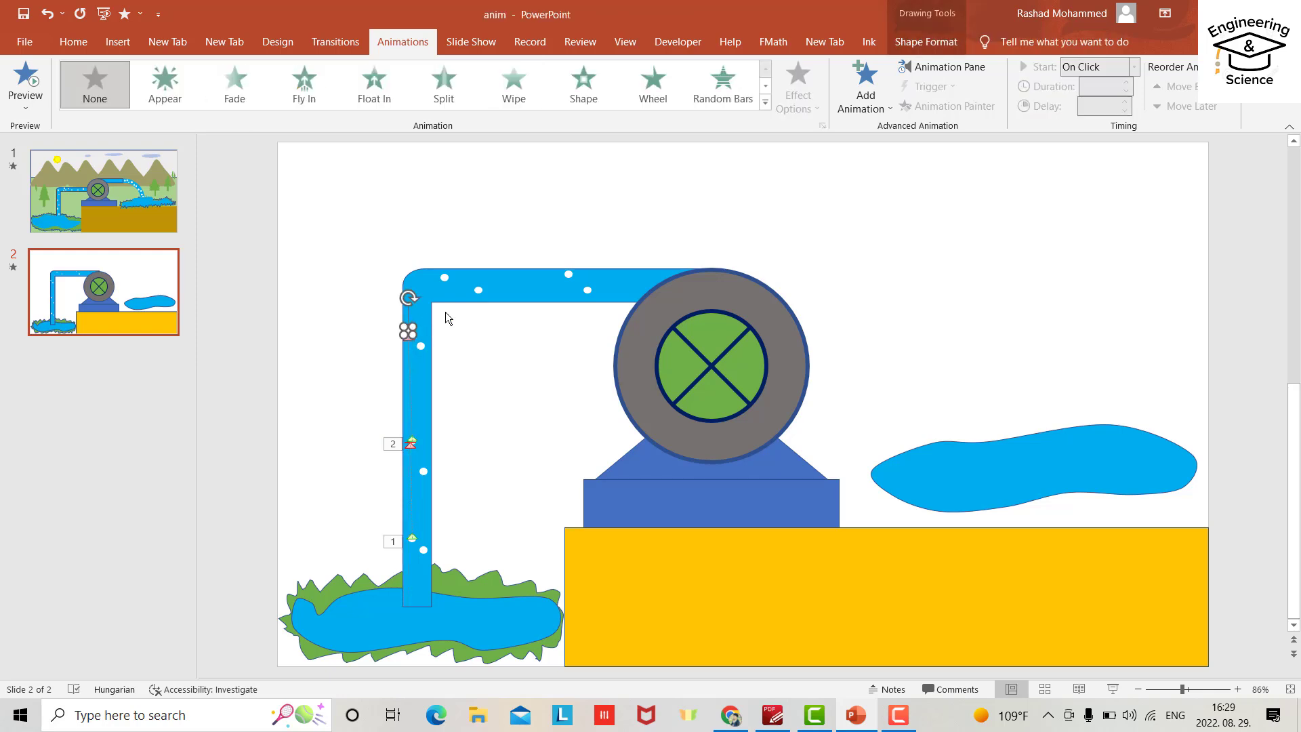
click(765, 101)
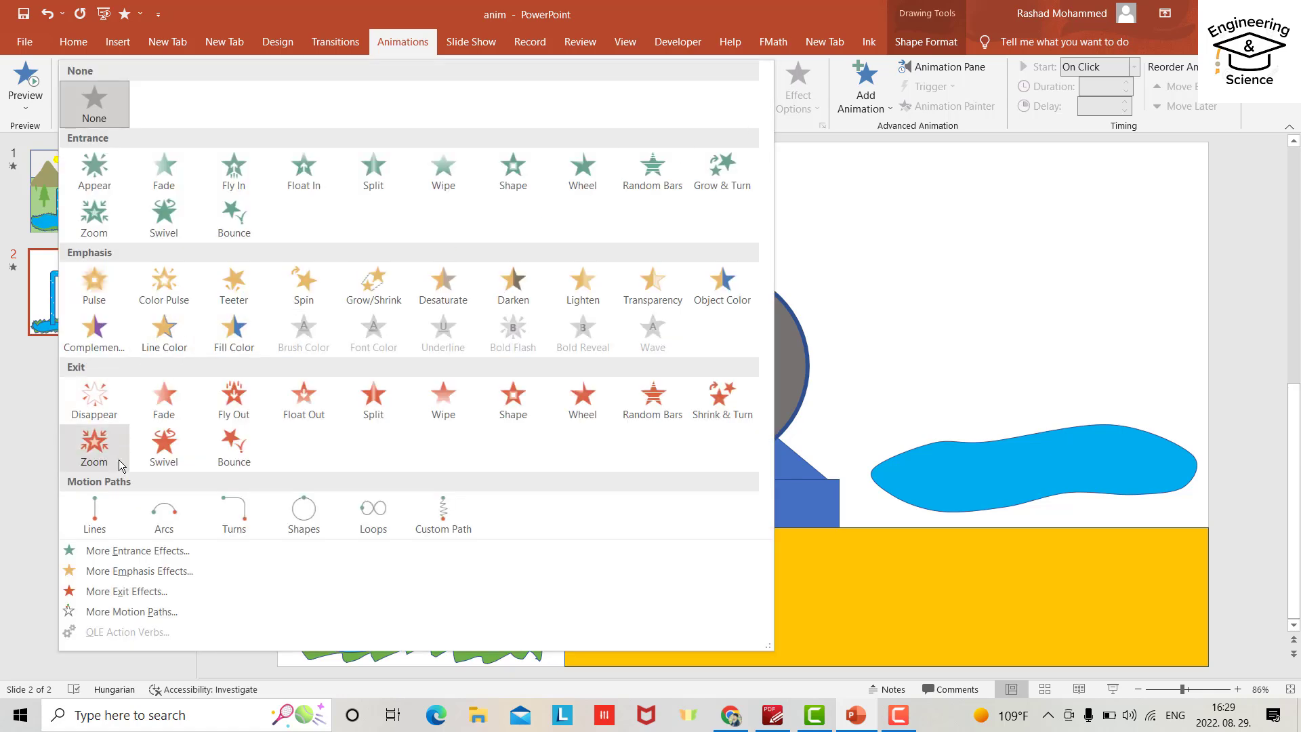
click(95, 514)
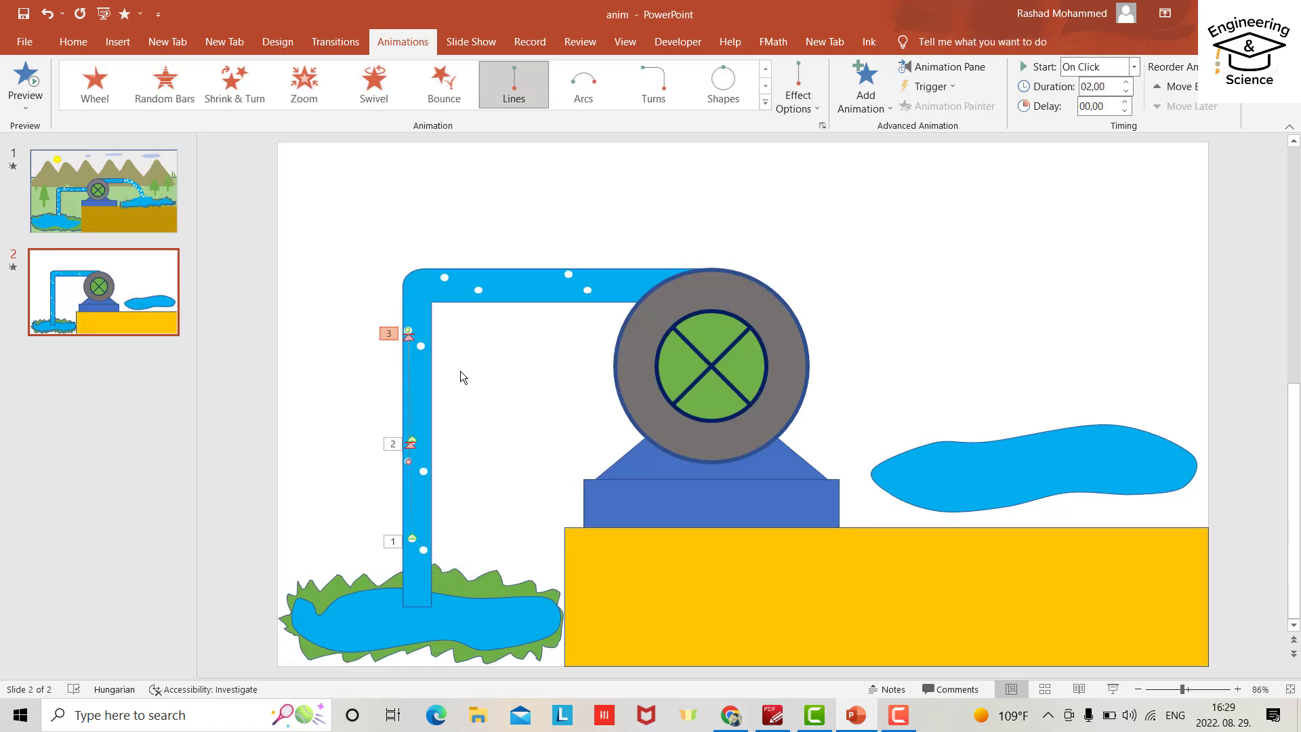
click(815, 108)
click(822, 264)
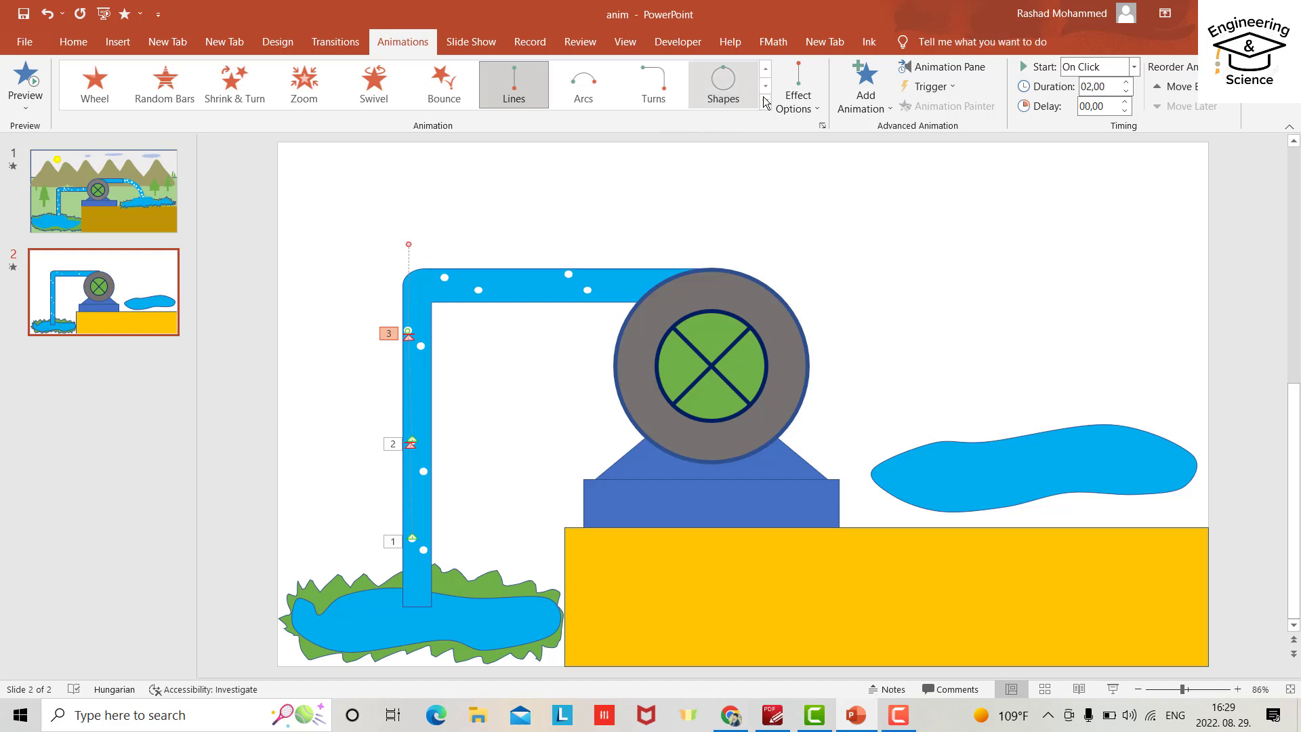
click(583, 100)
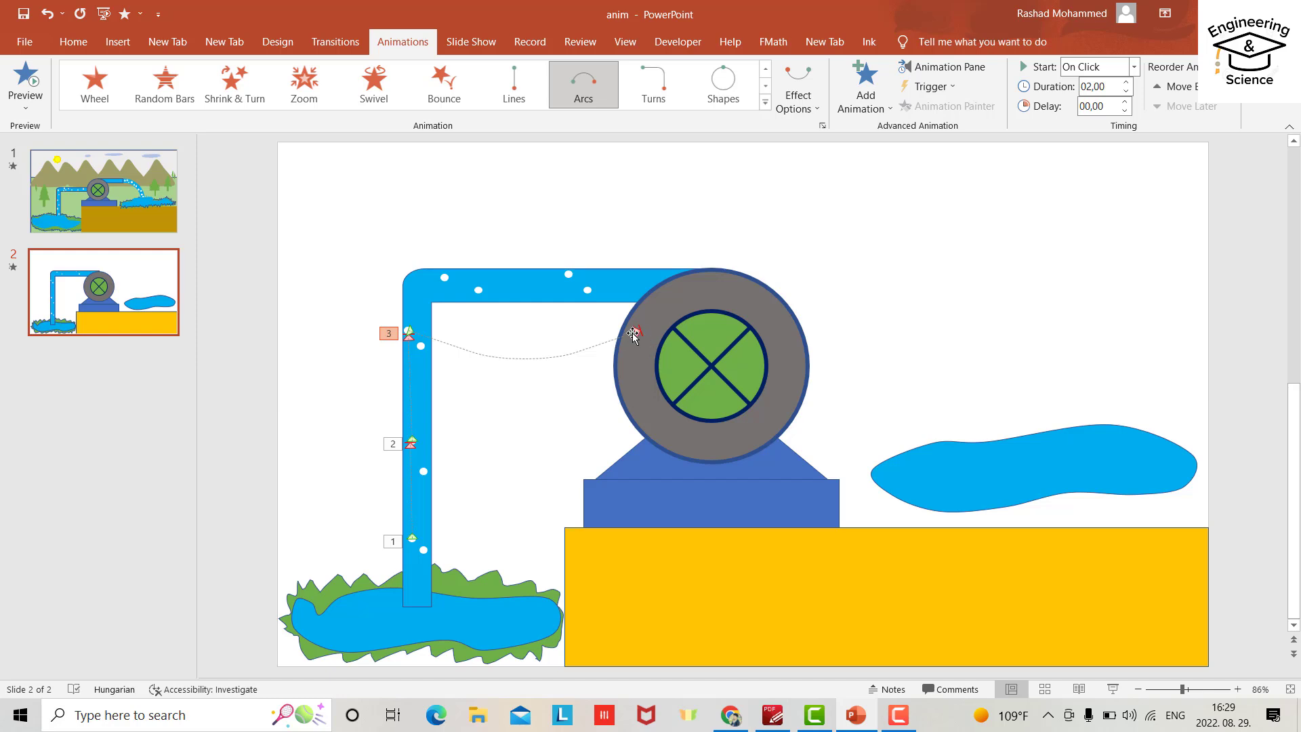
Resize, rotate and shrink the arc path so it follows the pipe's bend
click(637, 332)
drag(639, 328, 377, 293)
scroll(386, 334, up, 3)
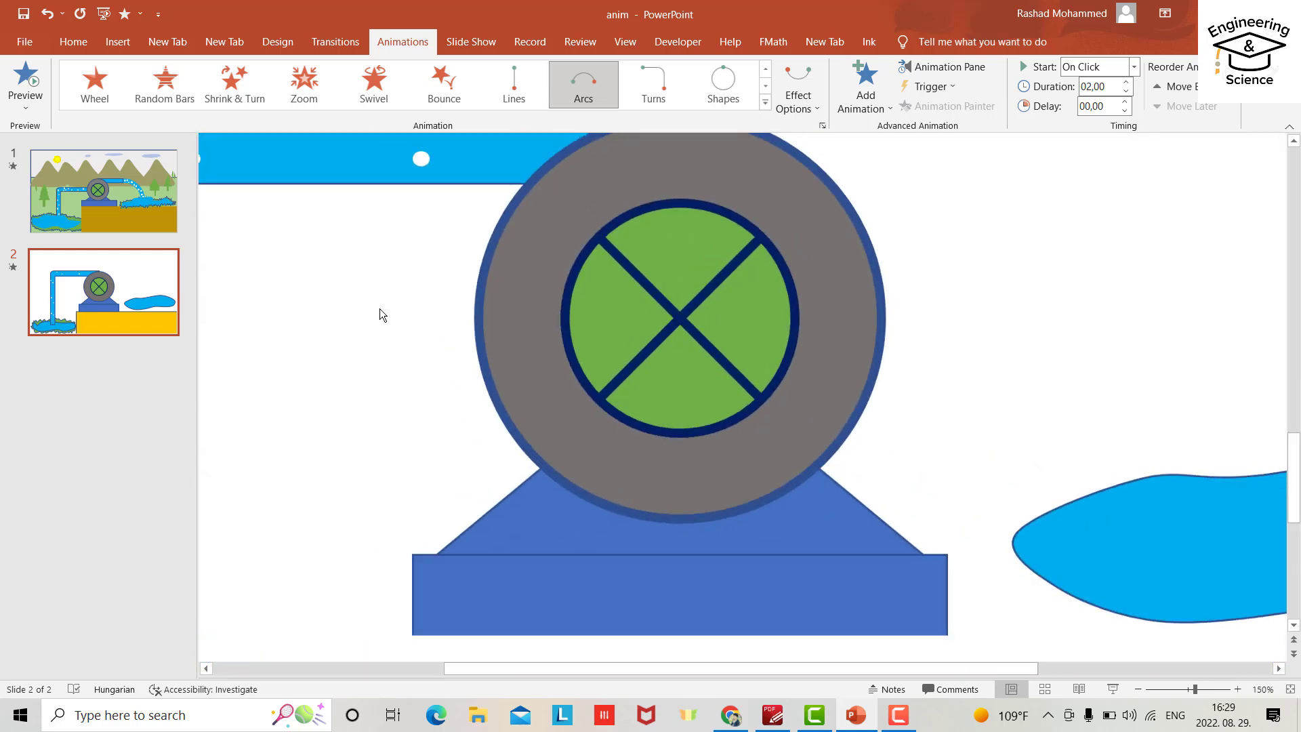
scroll(380, 310, down, 3)
drag(394, 247, 425, 339)
drag(351, 269, 410, 311)
Curve the arc around the corner, raising its end to the pipe's top edge
scroll(426, 309, up, 5)
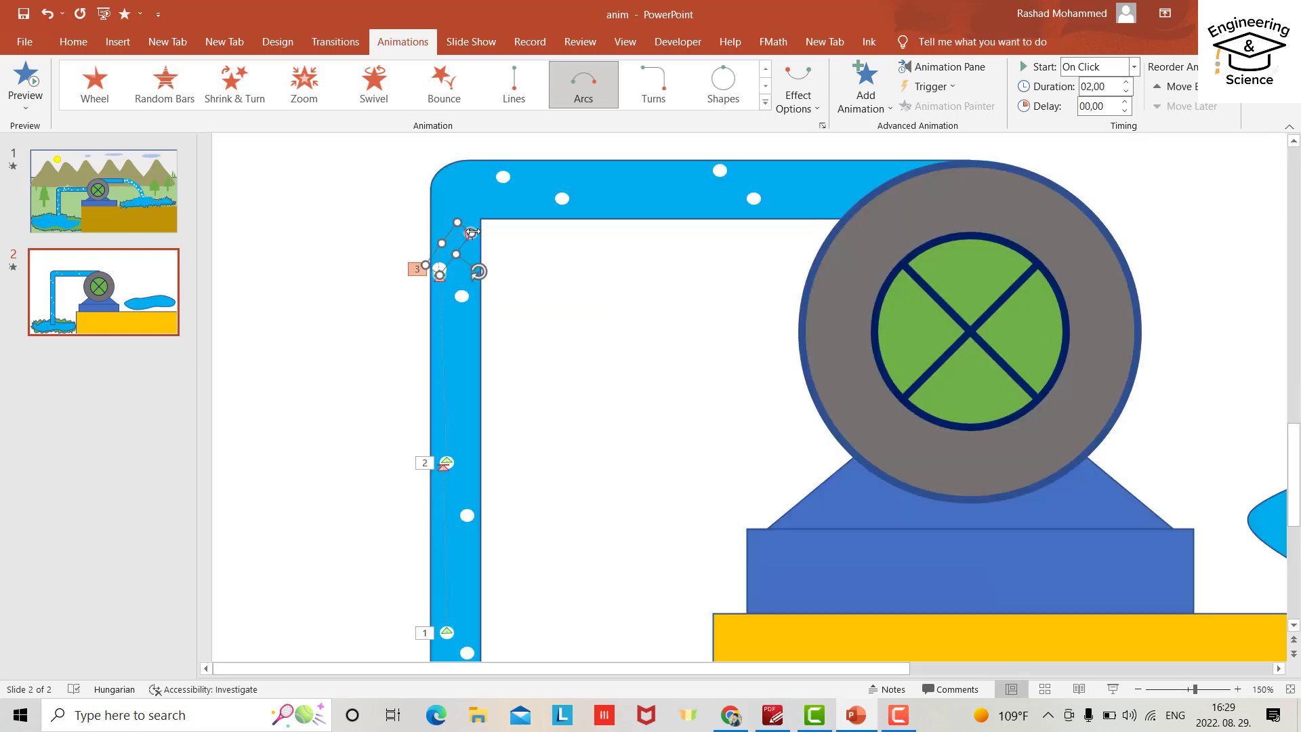
drag(471, 224, 505, 178)
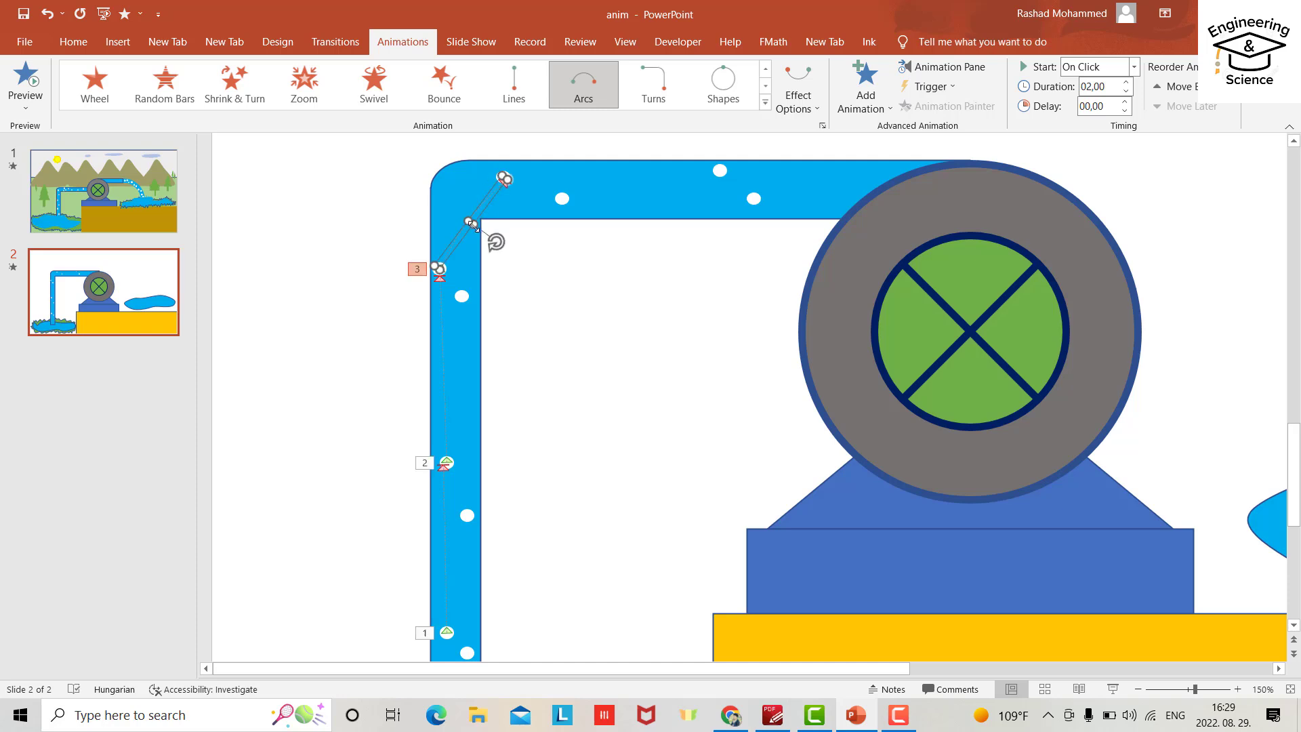
drag(469, 223, 453, 196)
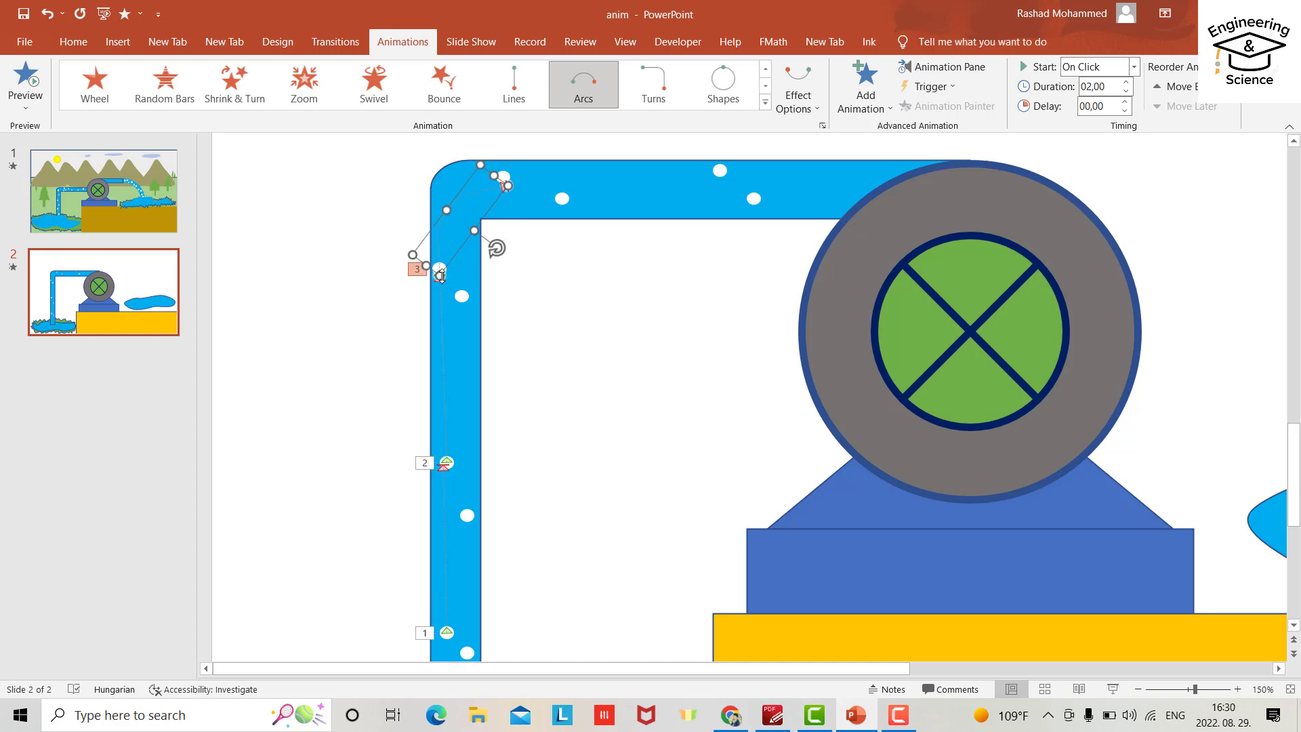
drag(505, 186, 502, 178)
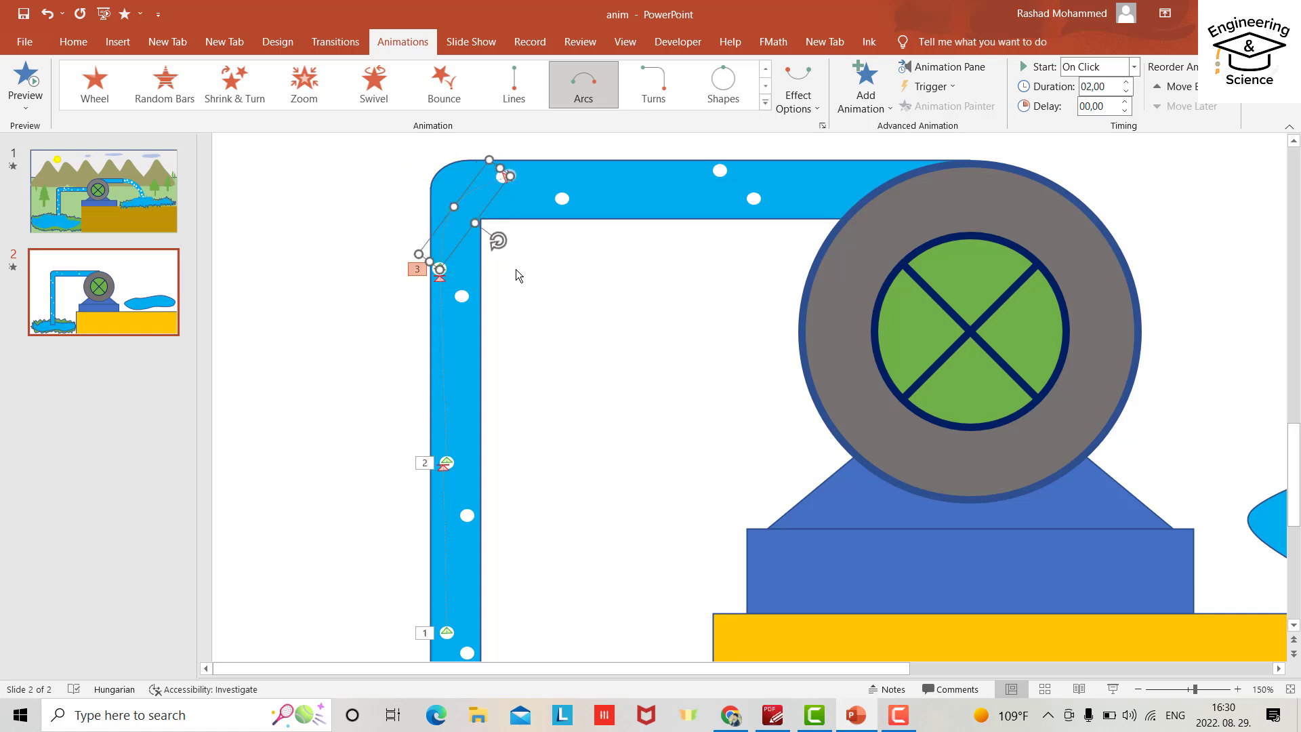
click(462, 296)
scroll(512, 292, up, 2)
click(501, 300)
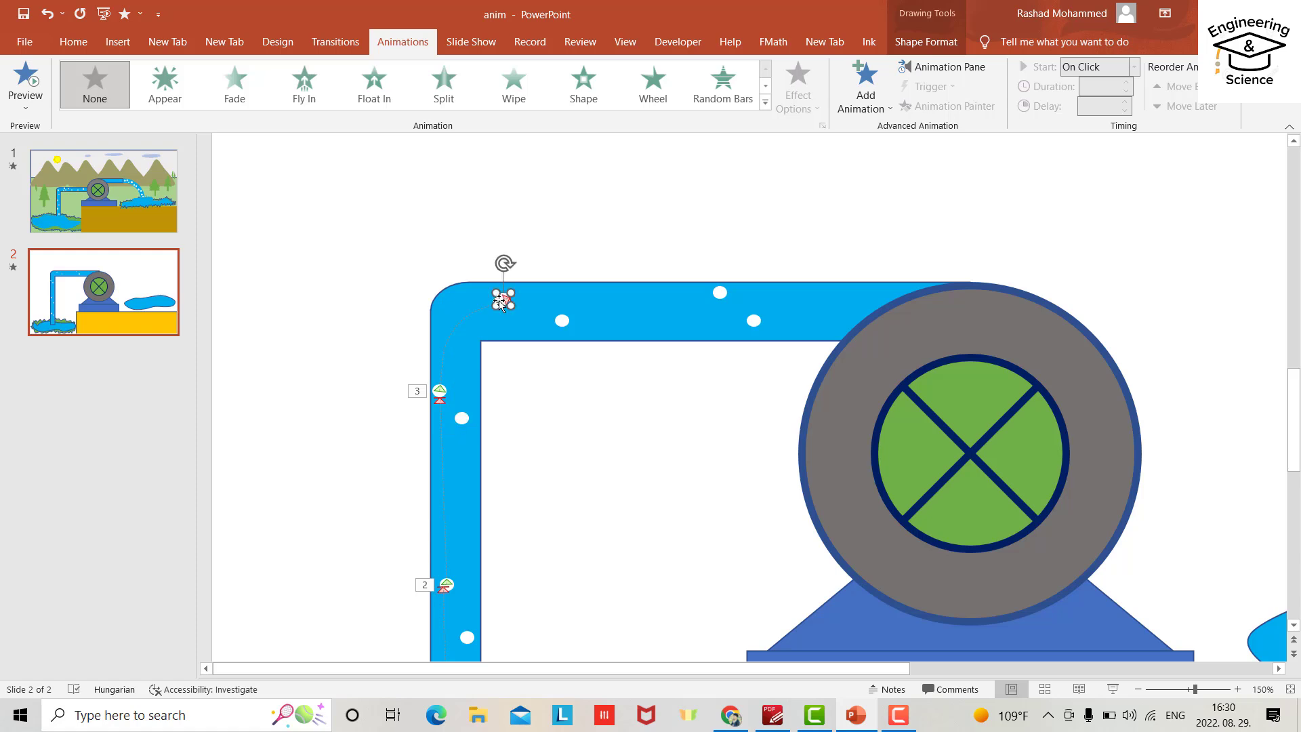
Give the first top-section bubble a Lines path redirected along the top toward the pump
click(765, 102)
click(100, 500)
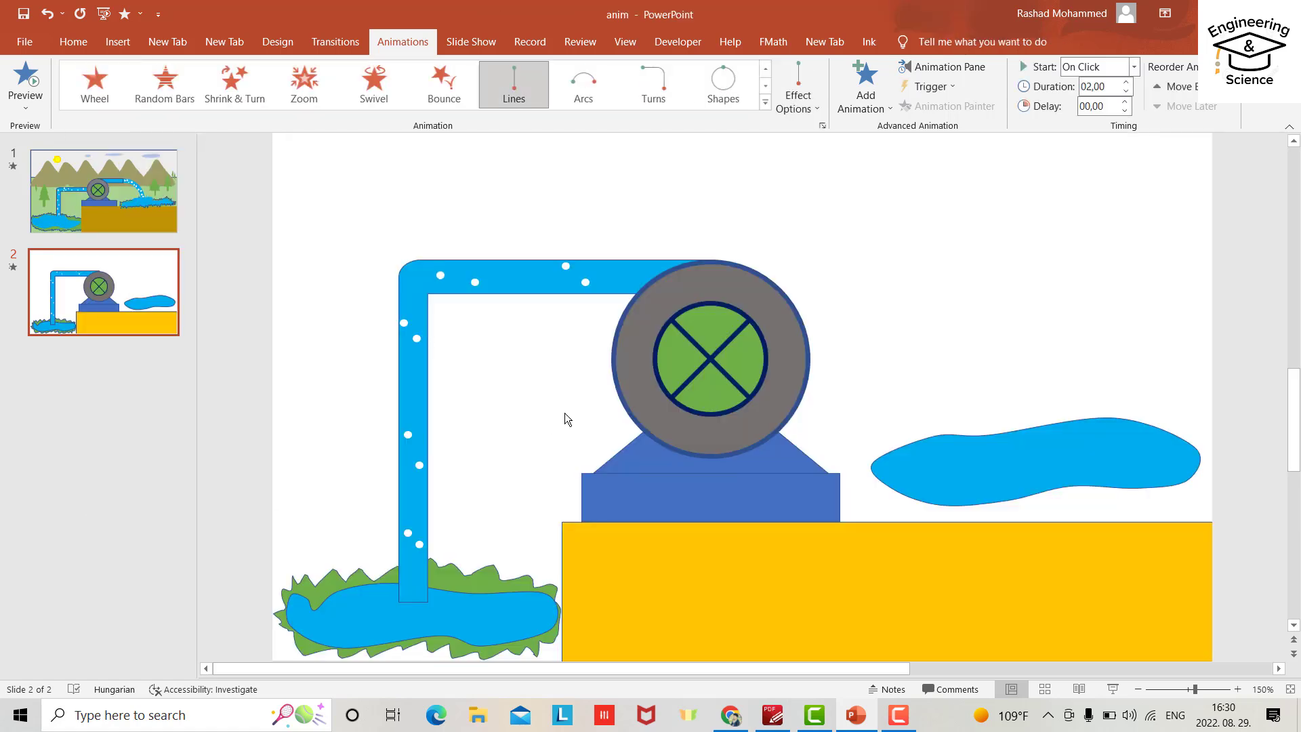
click(798, 92)
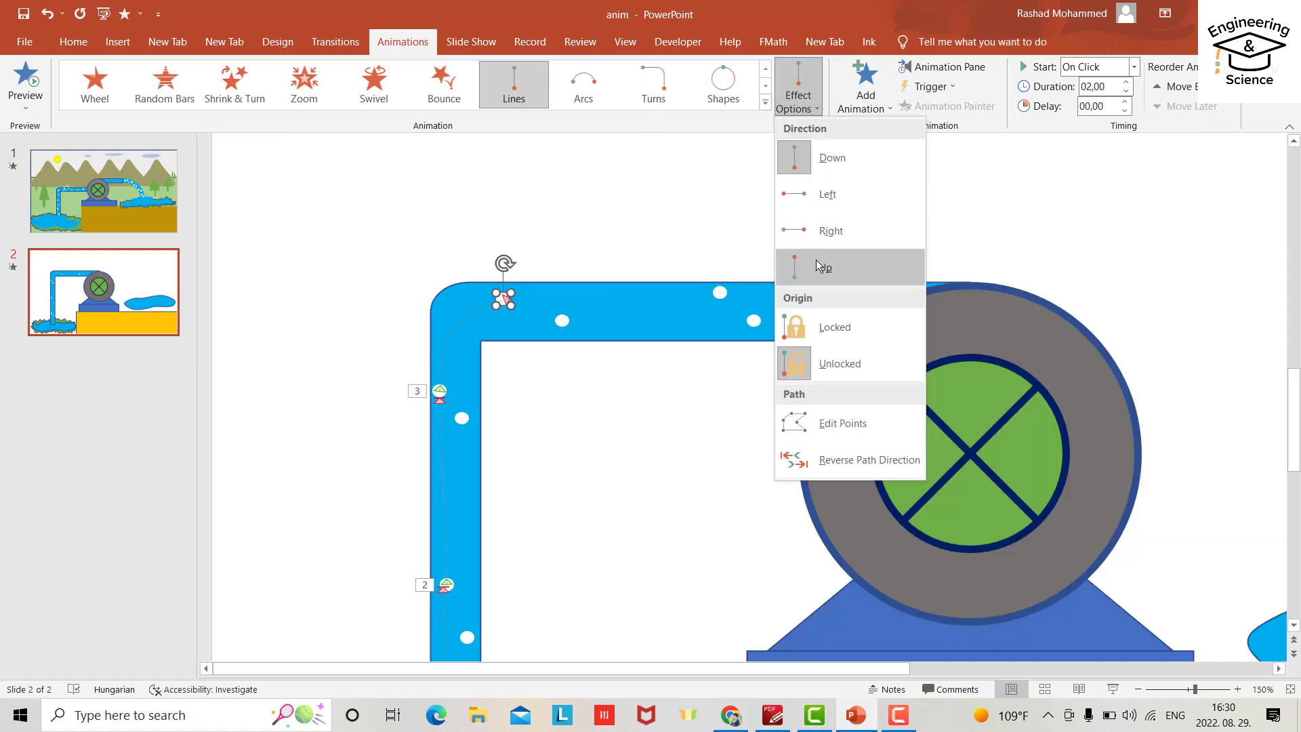
click(819, 267)
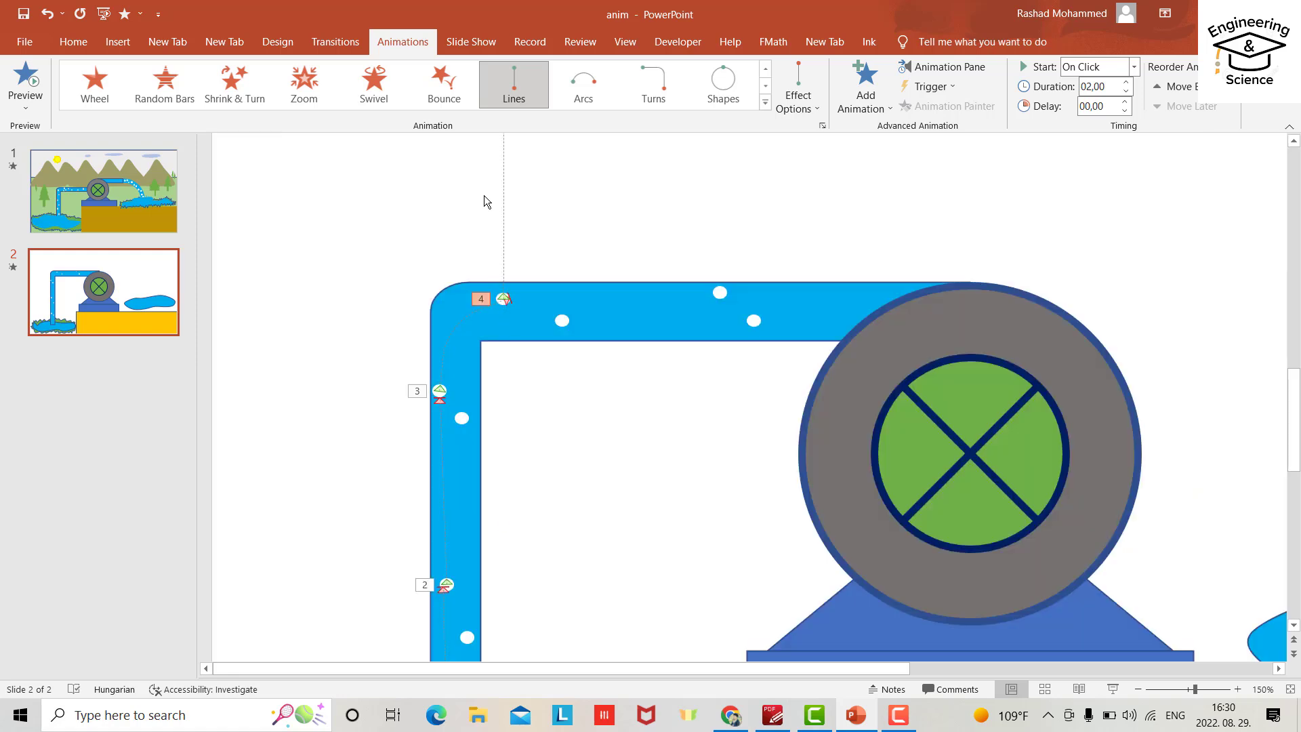
scroll(499, 251, up, 1)
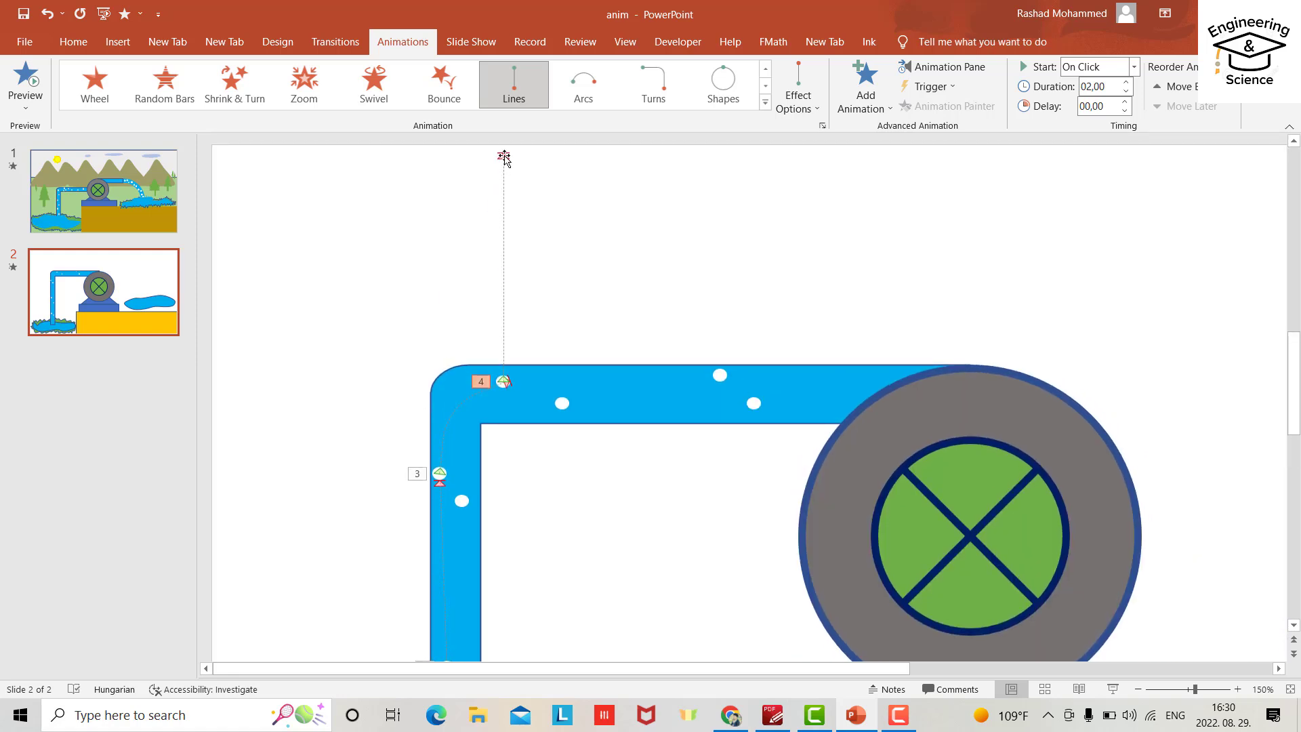
drag(505, 154, 718, 376)
scroll(583, 316, down, 1)
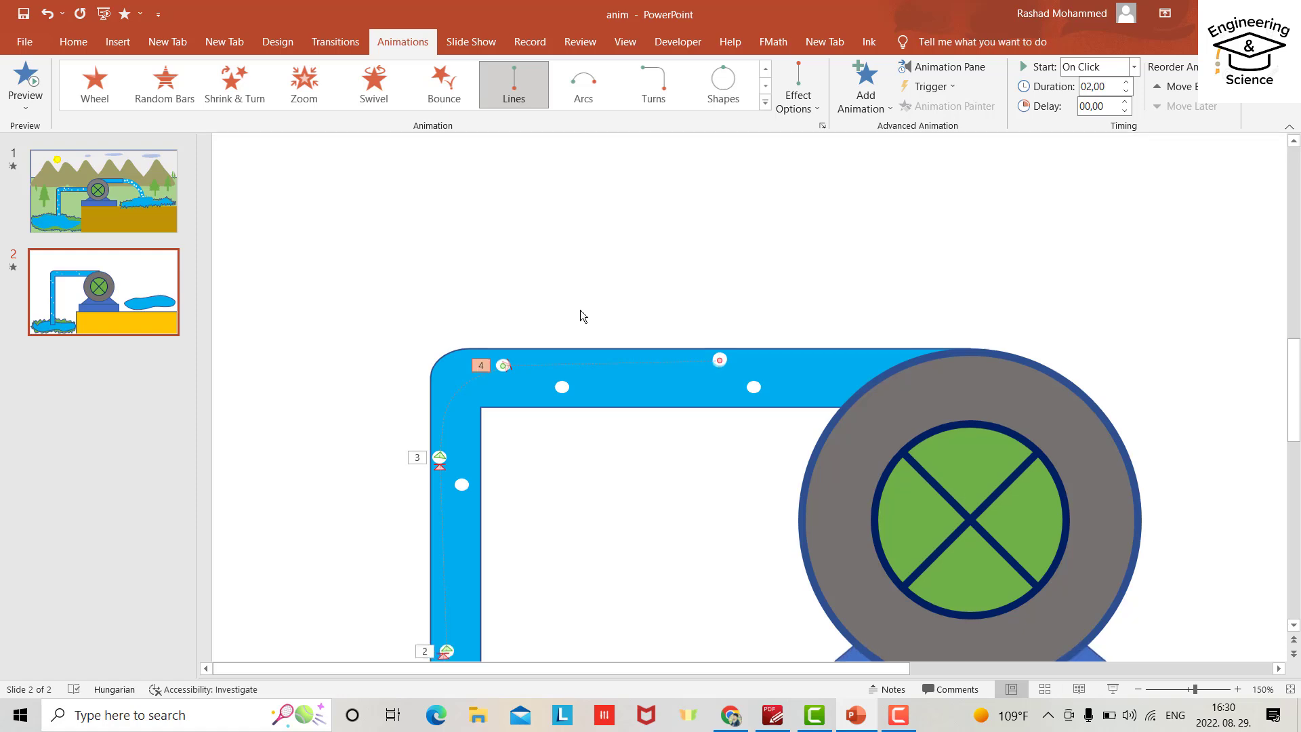
Give the bubble at the top pipe's end a shortened rightward Lines motion path
click(721, 355)
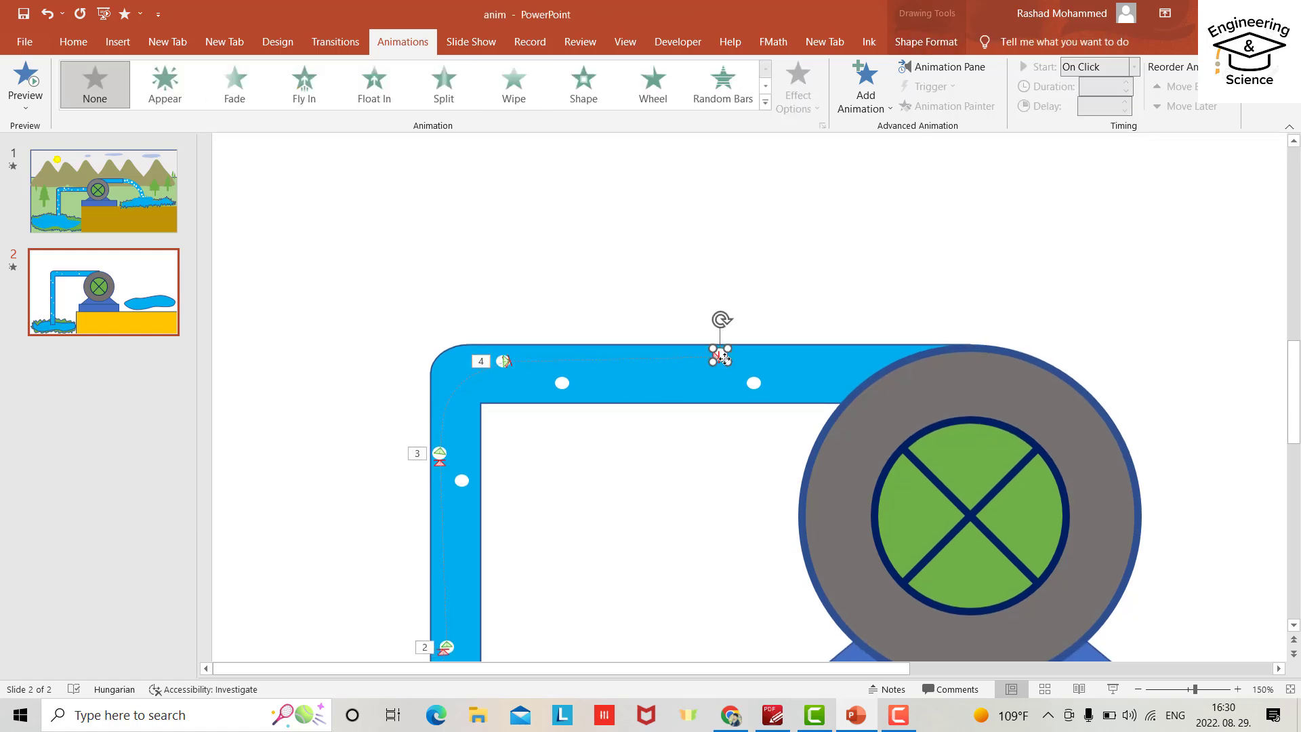
click(765, 103)
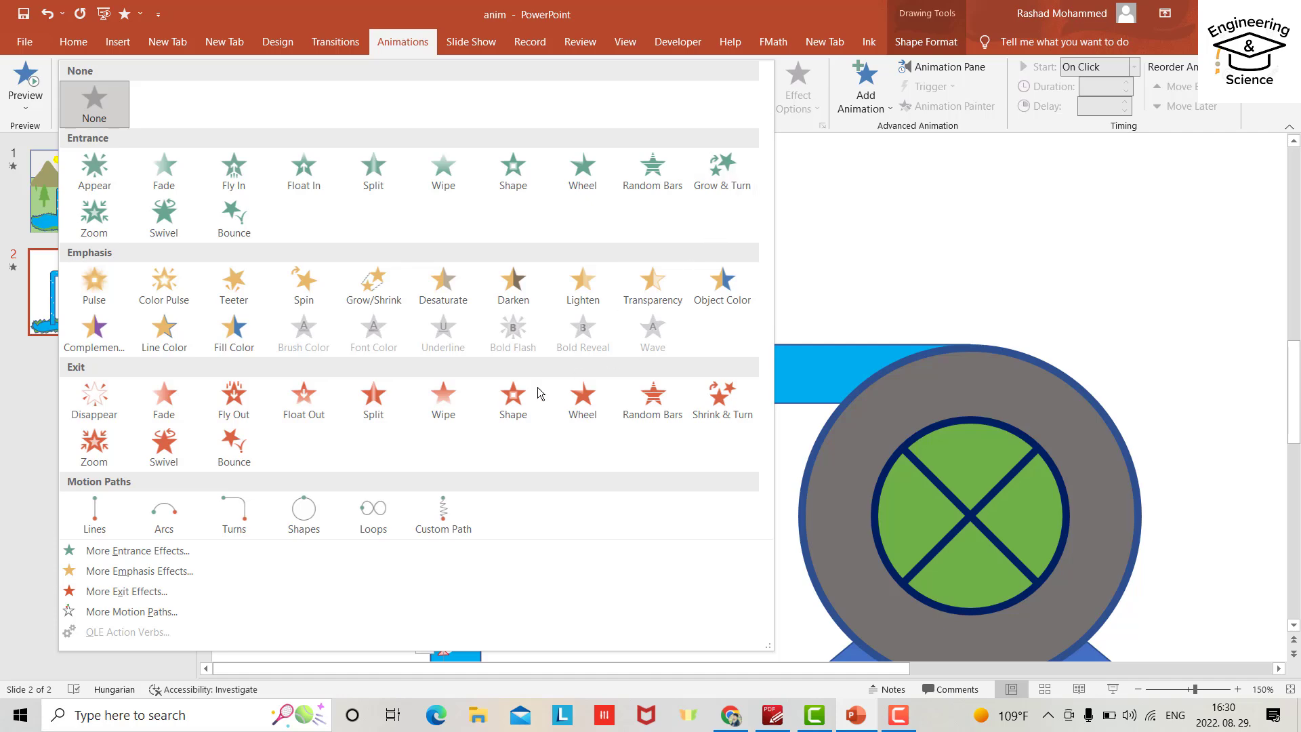
click(100, 517)
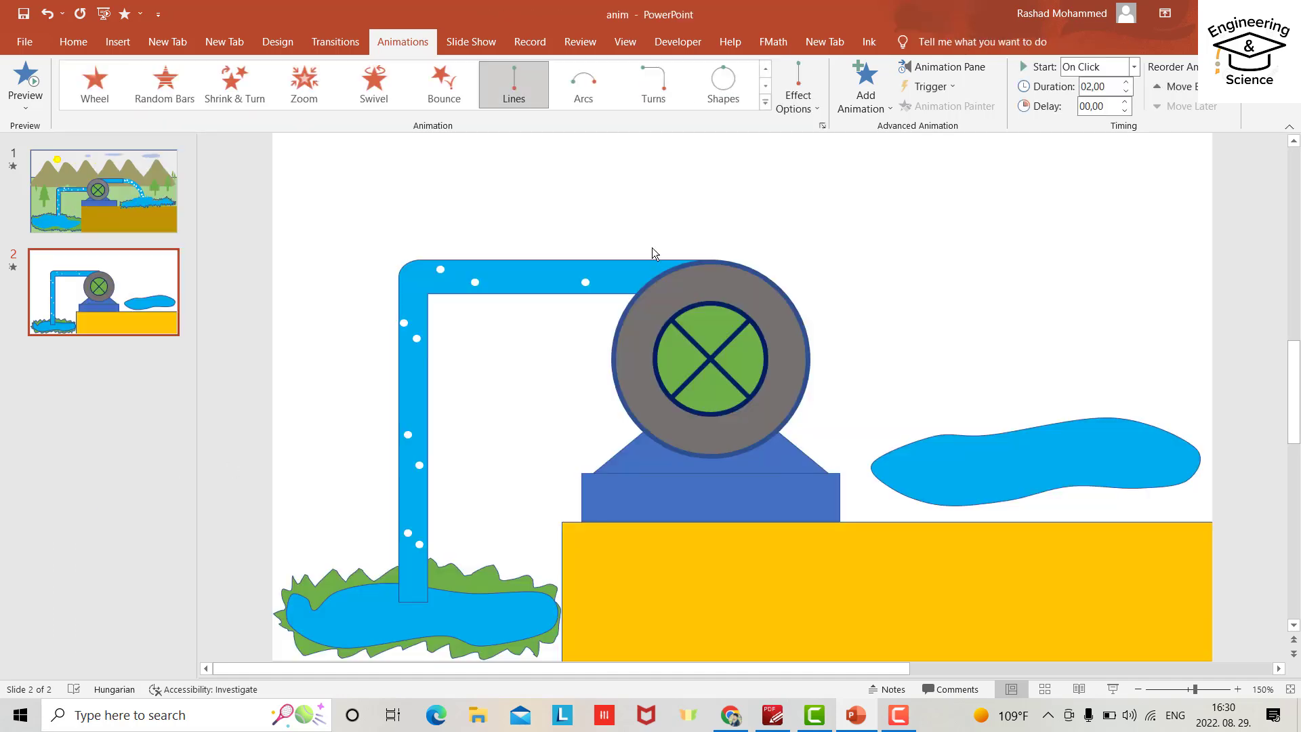
click(798, 98)
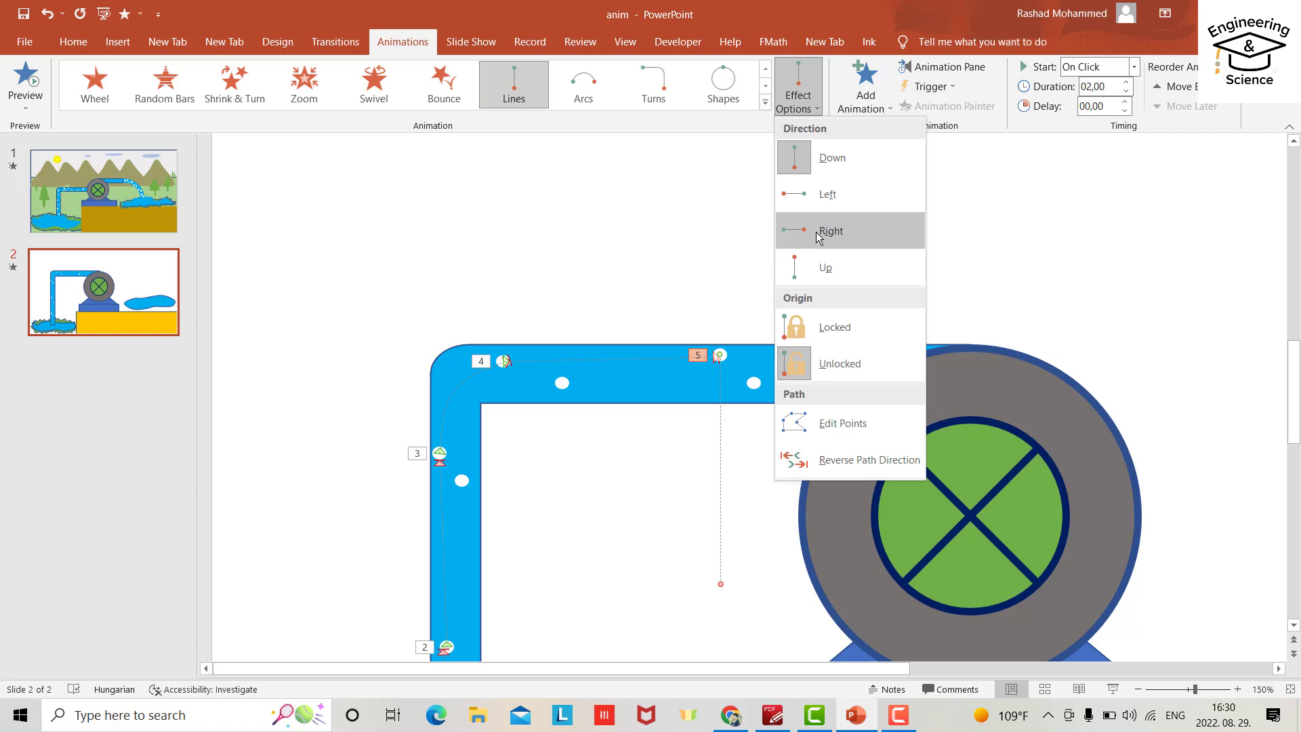
click(816, 232)
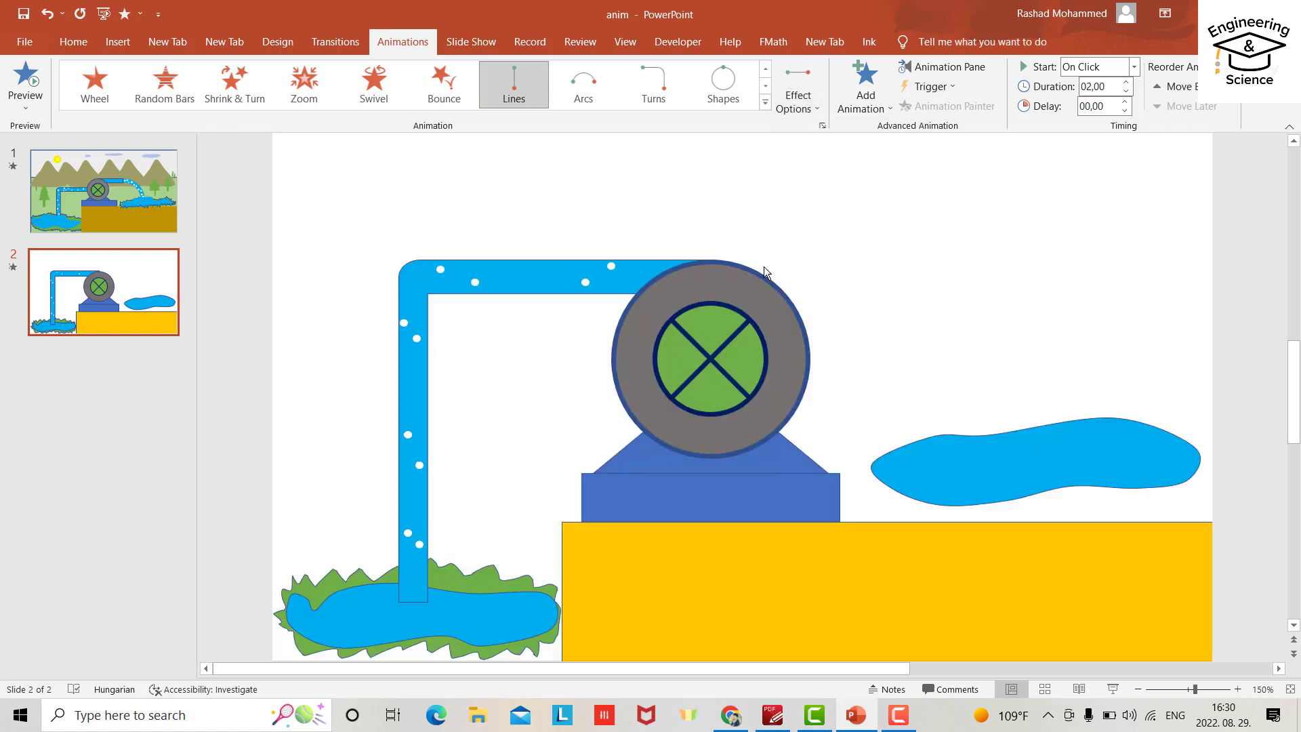
scroll(776, 262, up, 2)
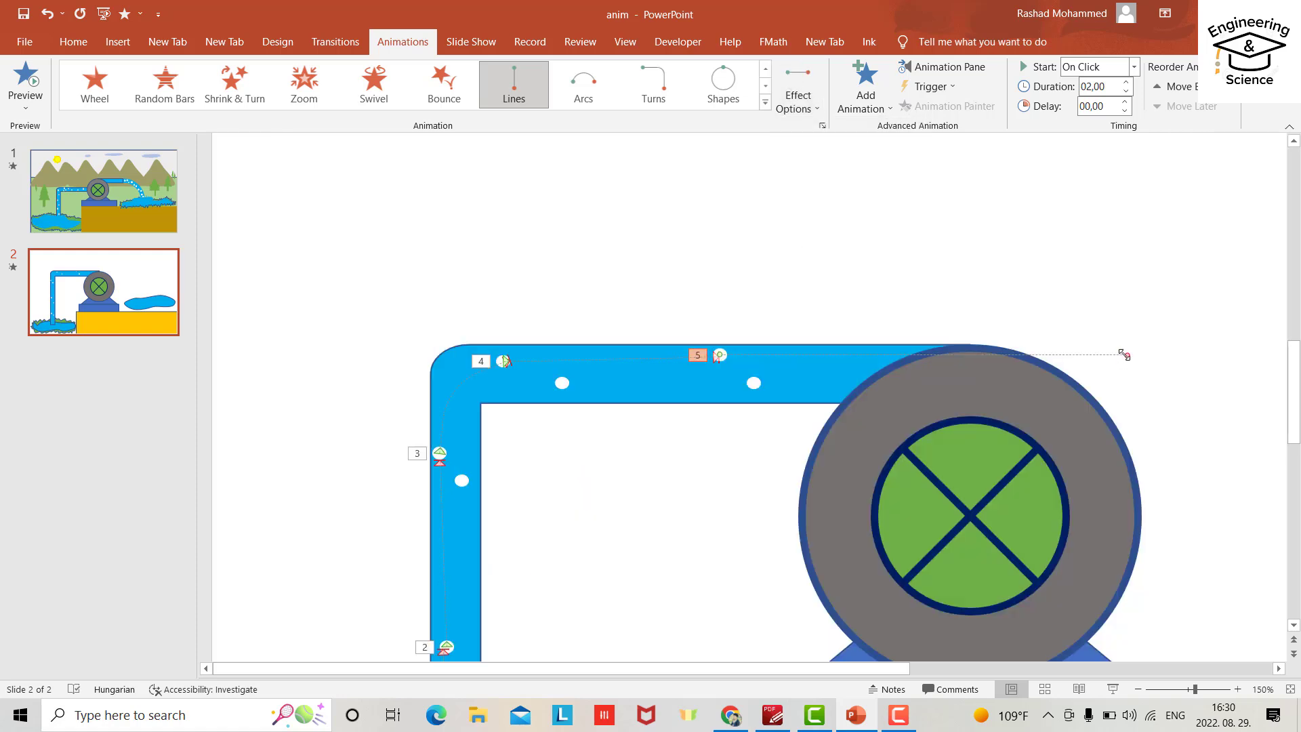
drag(1127, 356, 944, 356)
scroll(686, 270, down, 5)
scroll(538, 328, down, 1)
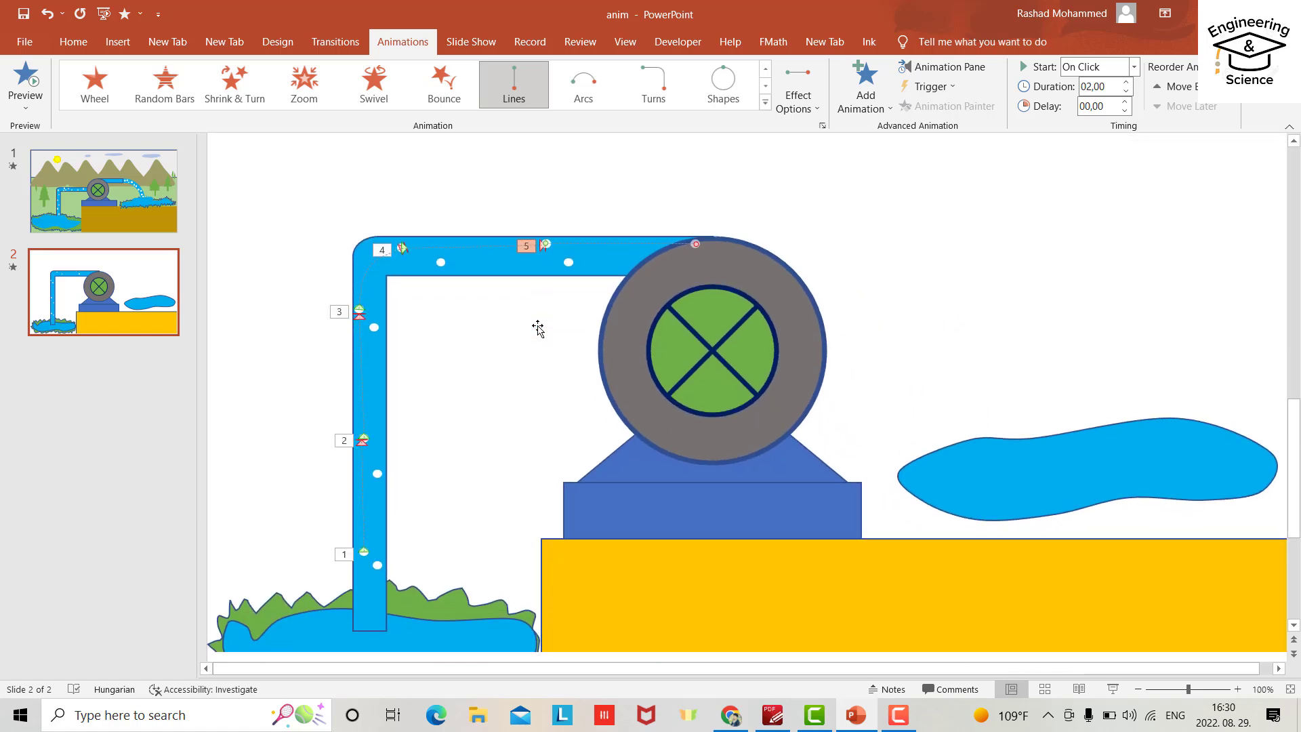
scroll(537, 328, down, 1)
click(377, 518)
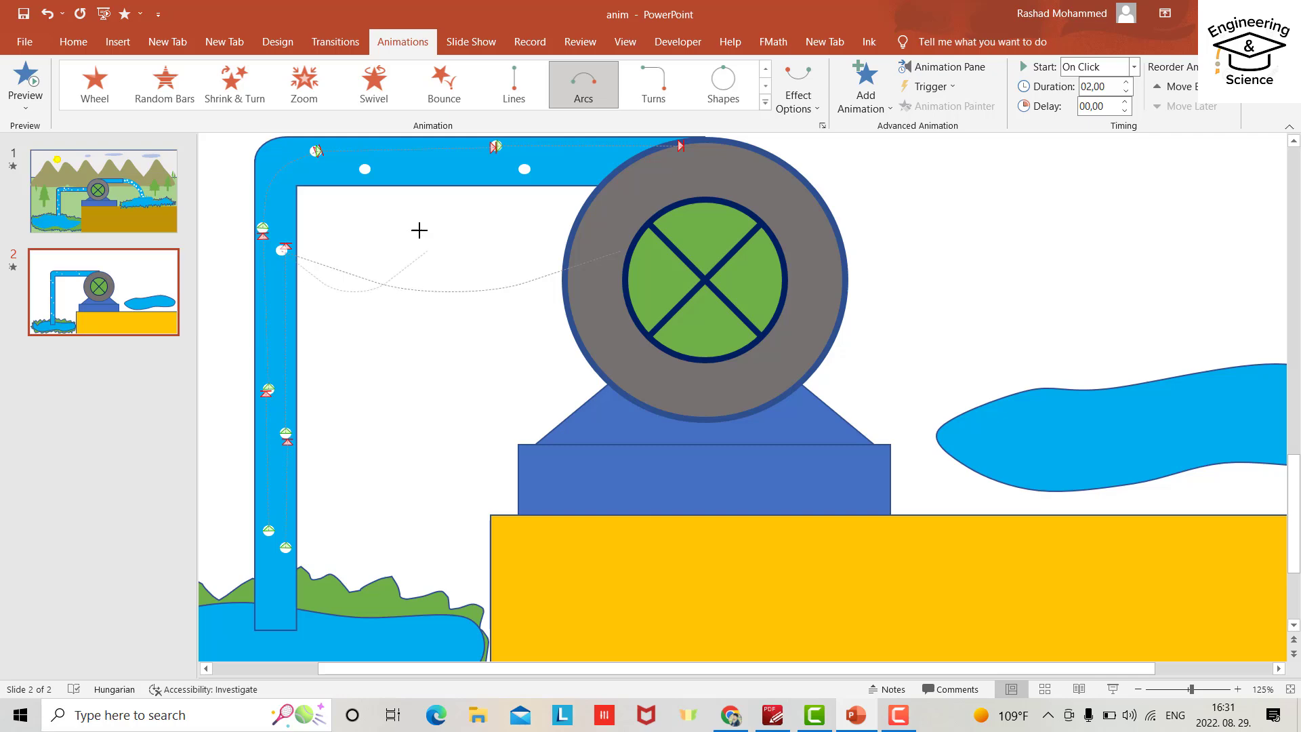
Bend one path into a corner arc and give another top bubble a short rightward Lines path
drag(419, 230, 298, 191)
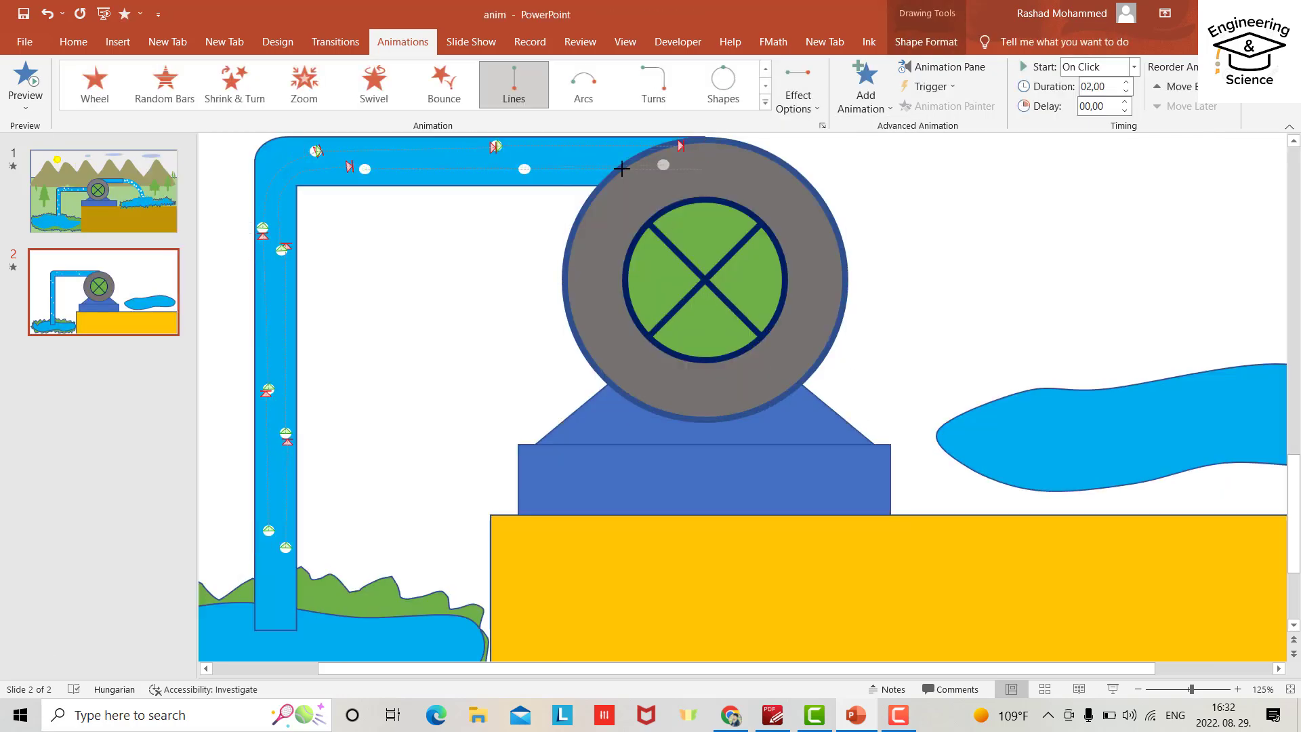
click(622, 168)
click(765, 103)
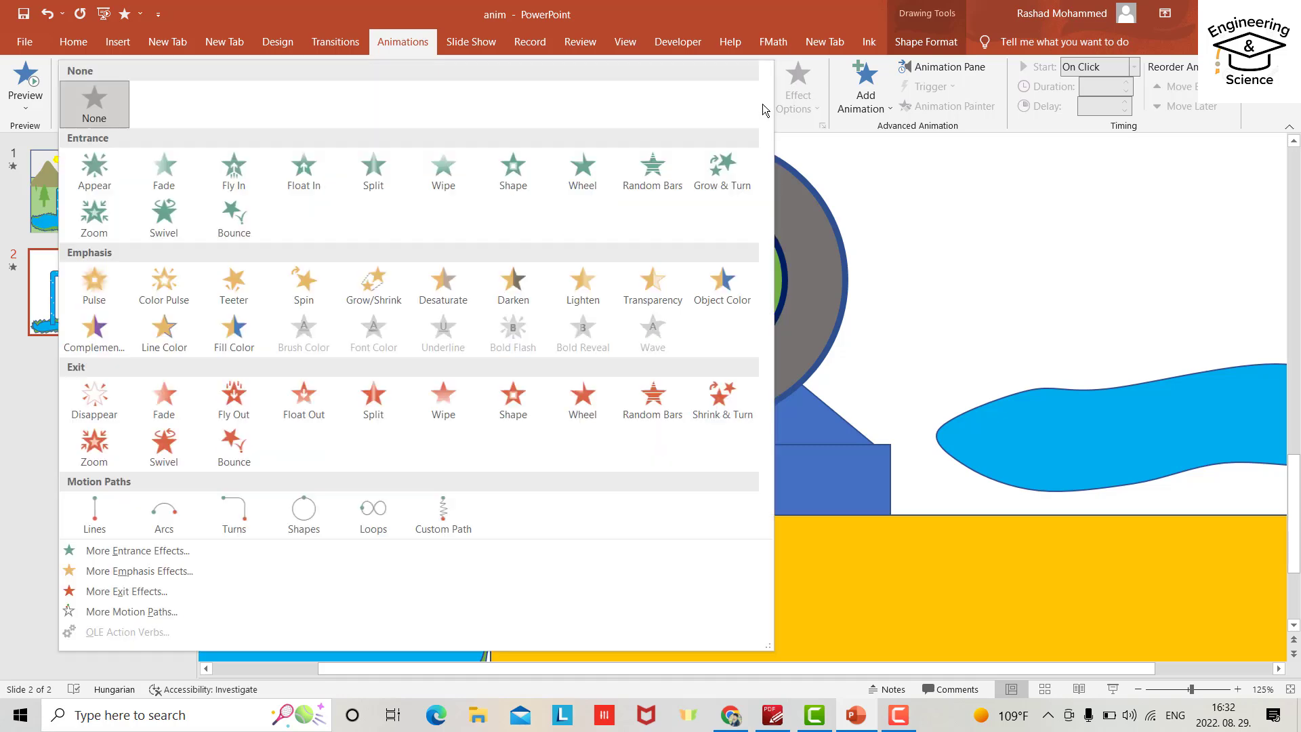
click(94, 512)
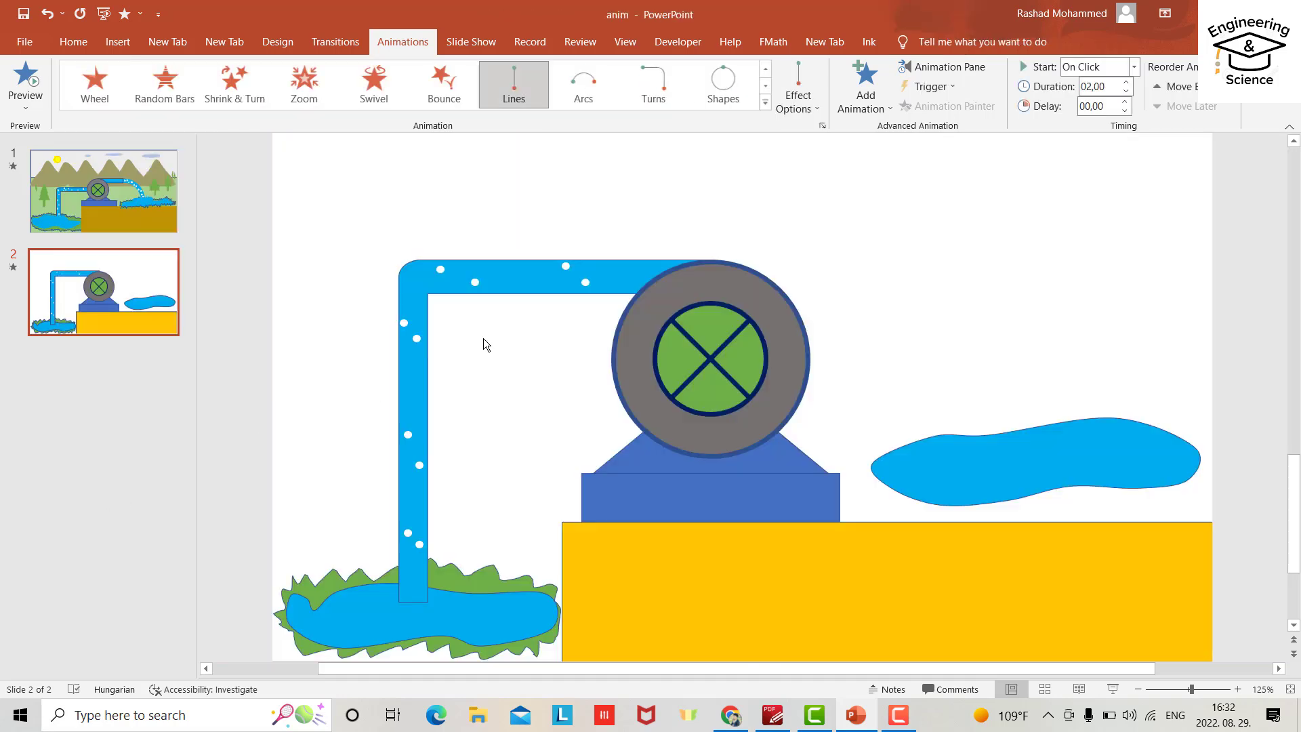
click(819, 99)
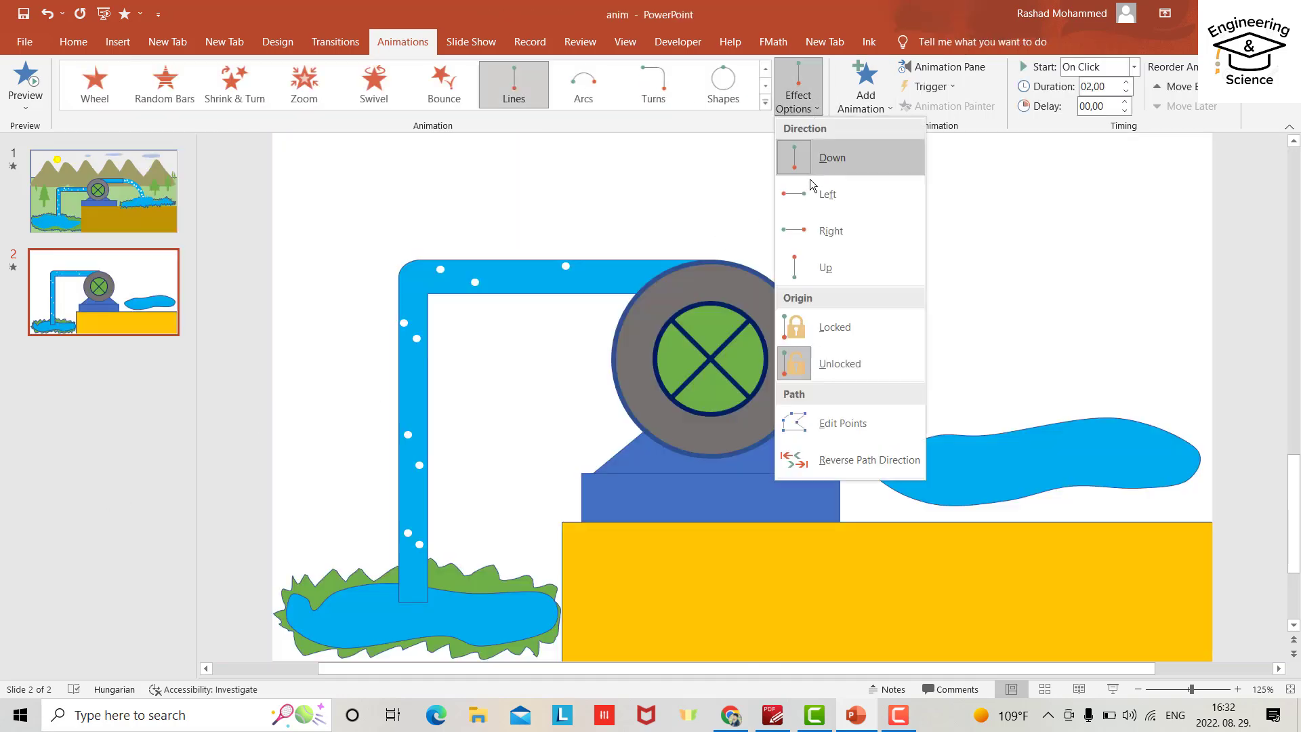
click(813, 231)
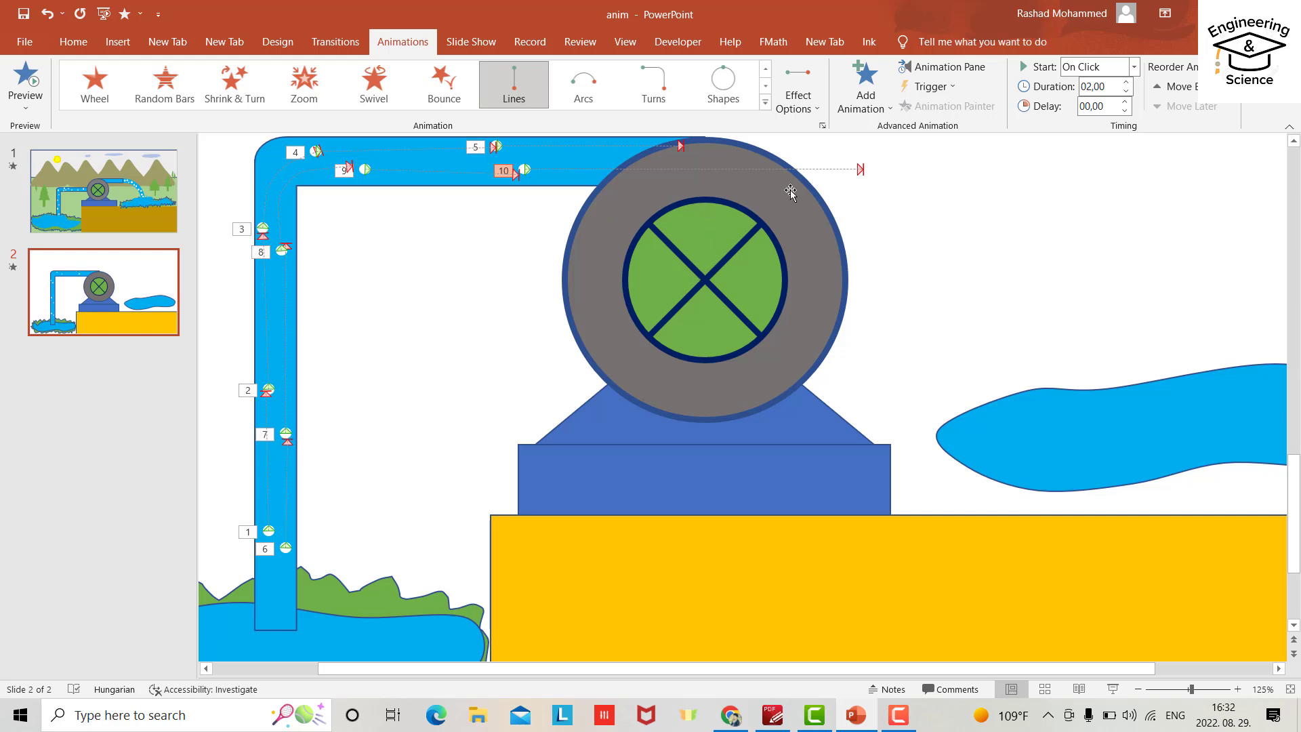
drag(862, 169, 668, 174)
Open the Animation Pane and Ctrl-select all ten Oval bubble animations, Oval 16 to Oval 25
click(932, 66)
ctrl+click(1283, 209)
ctrl+click(1283, 225)
ctrl+click(1283, 243)
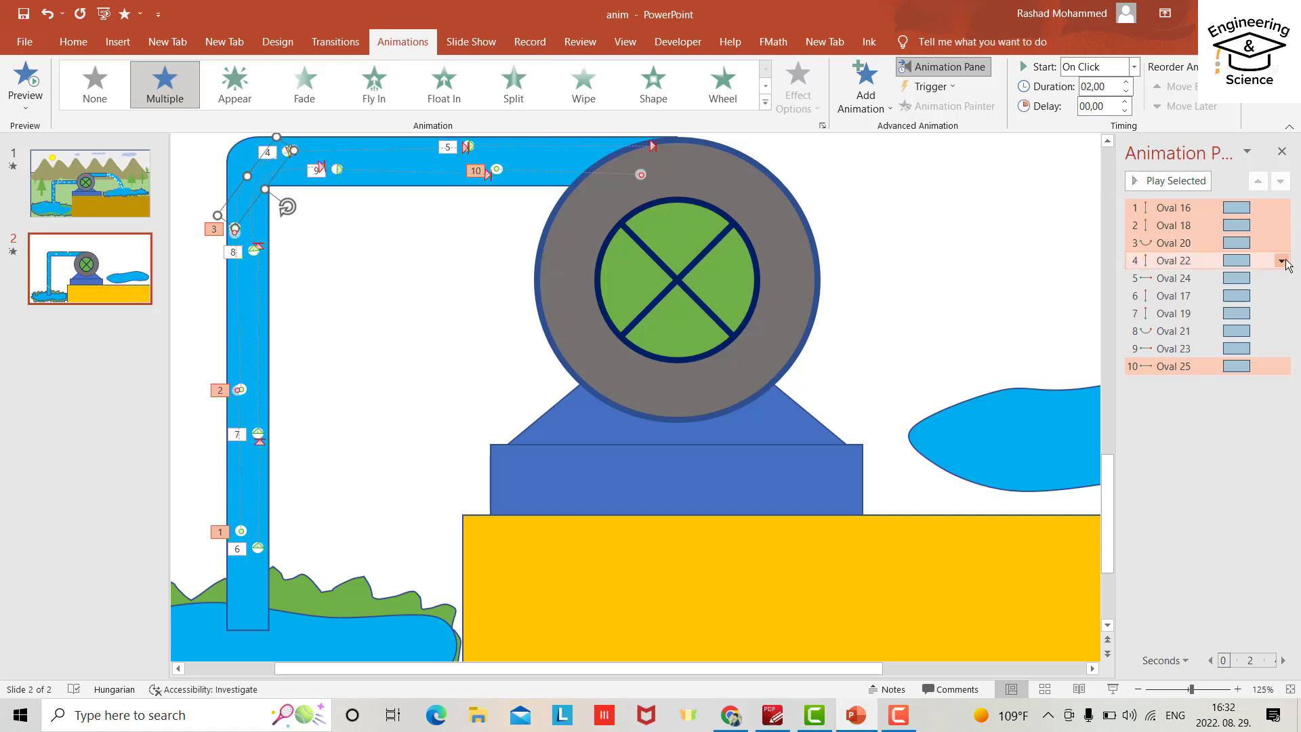
ctrl+click(1285, 261)
ctrl+click(1285, 277)
ctrl+click(1286, 296)
ctrl+click(1285, 314)
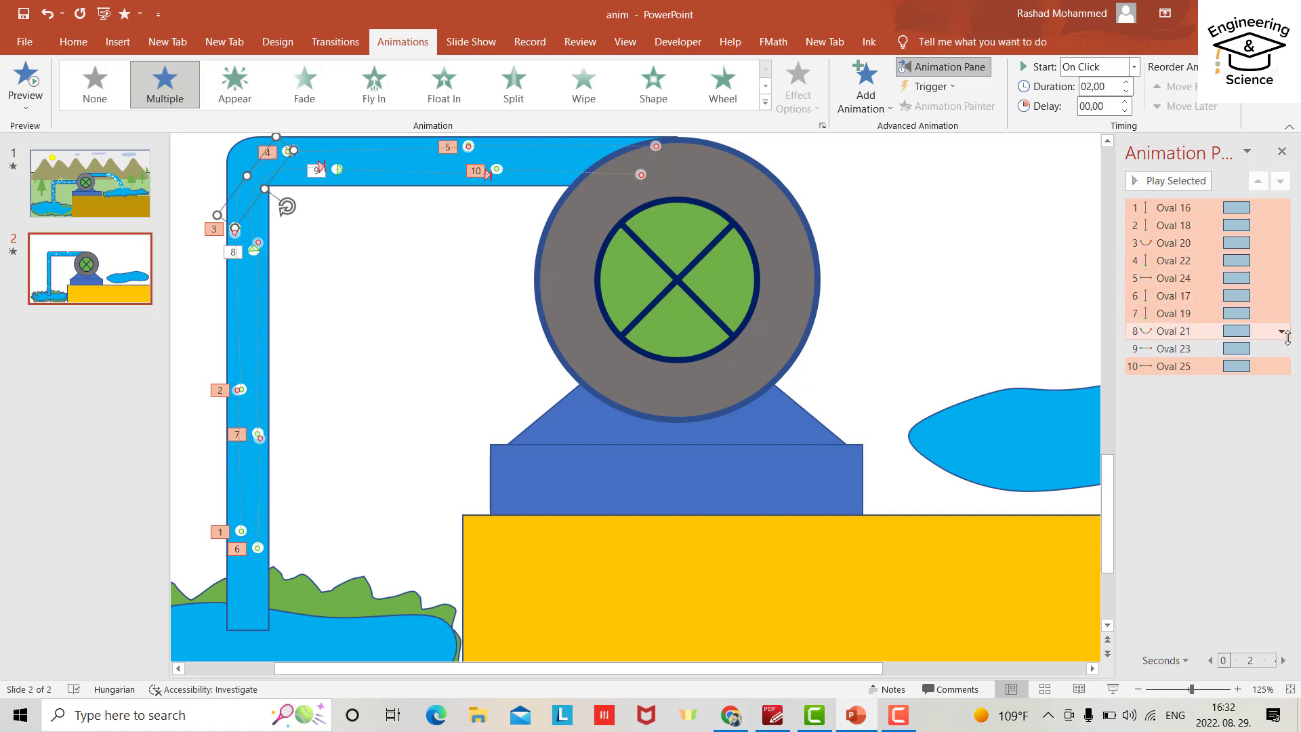
ctrl+click(1285, 331)
ctrl+click(1286, 348)
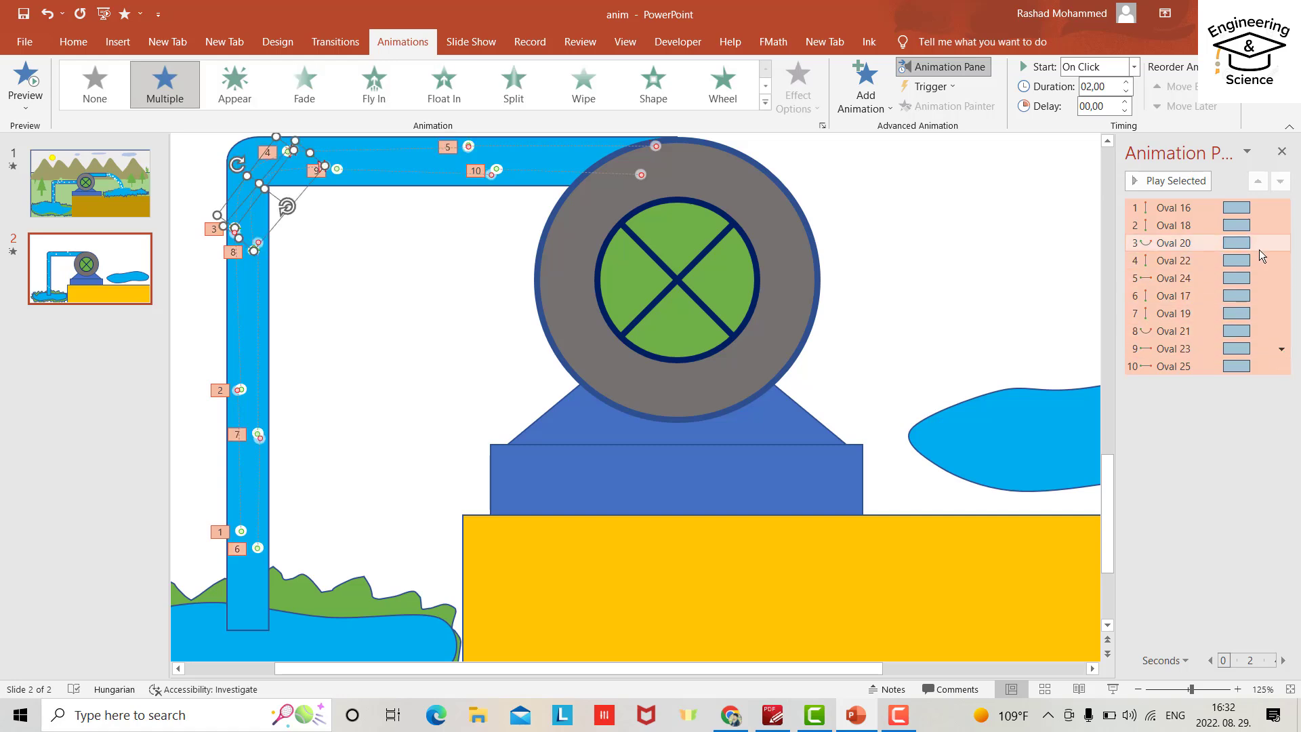
Open Timing for the selected animations and set smooth start and smooth end to 0
click(1281, 278)
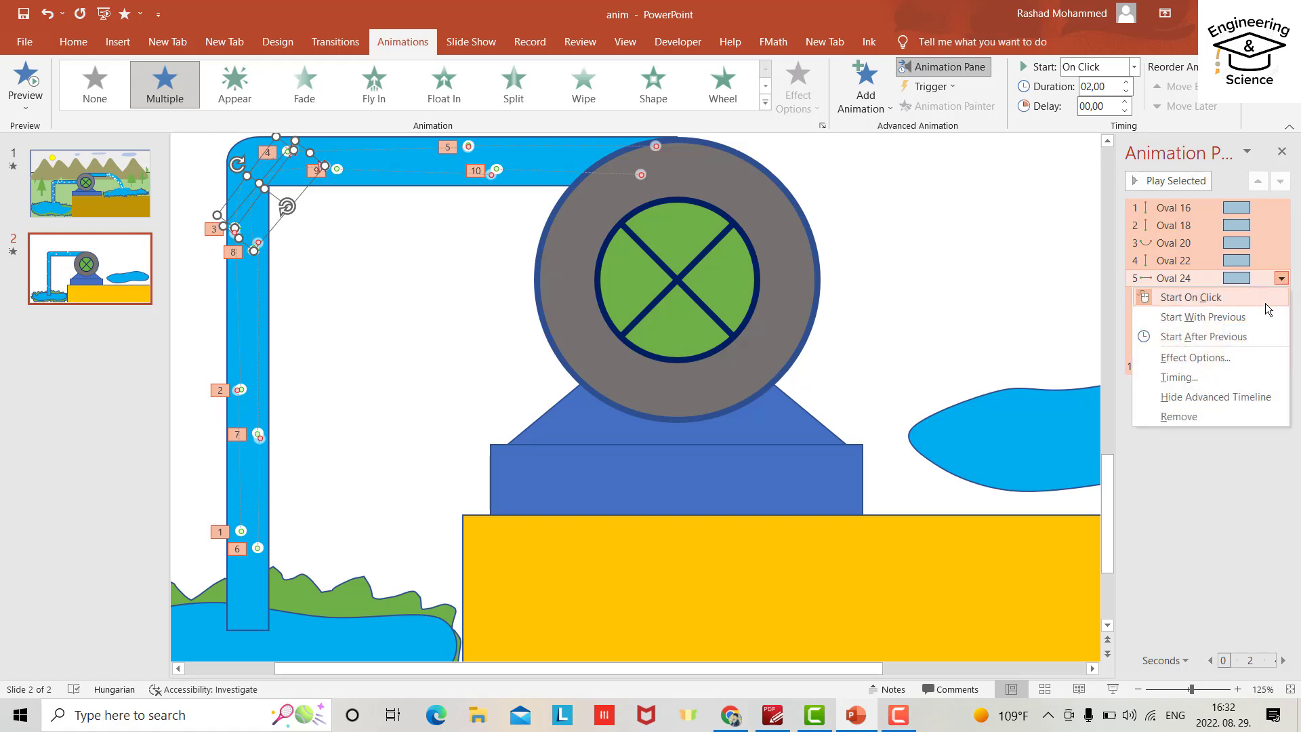
click(1179, 377)
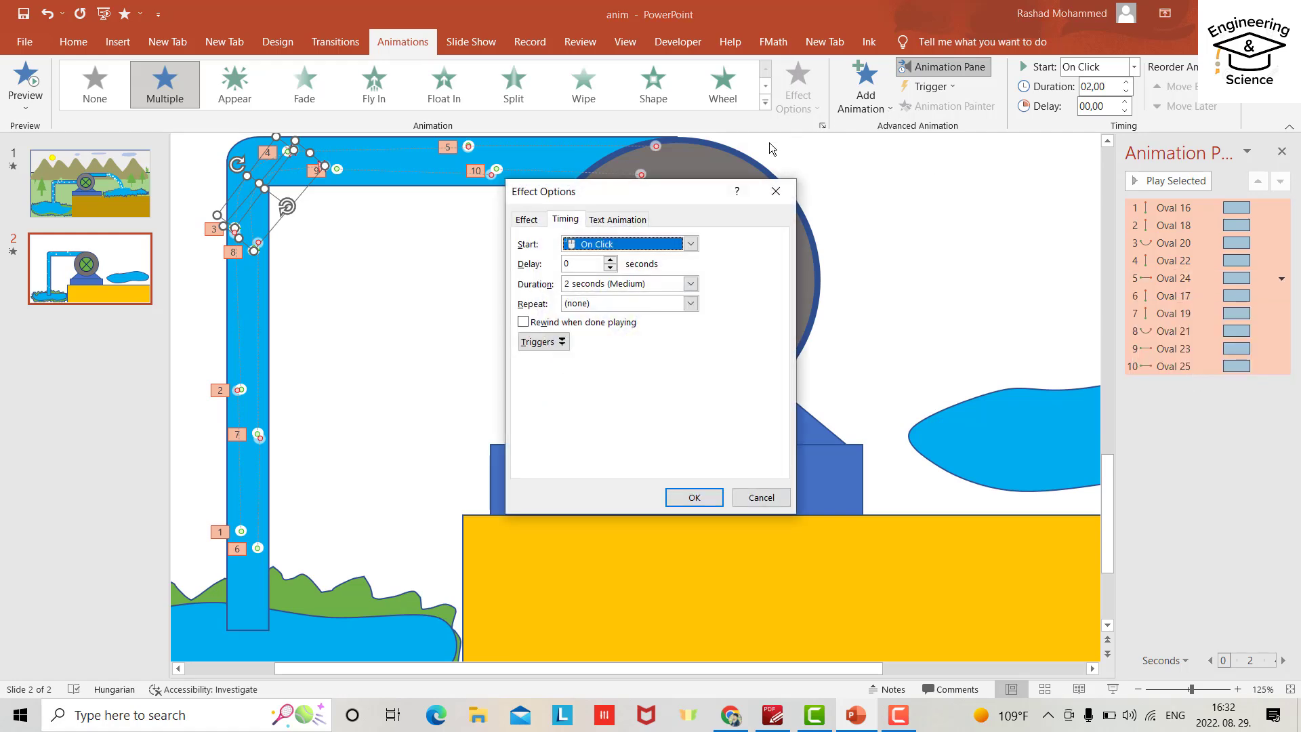
click(534, 220)
drag(635, 307, 612, 283)
click(645, 281)
click(565, 219)
Set them to start With Previous, repeat Until End of Slide, with a 1-second duration
click(691, 245)
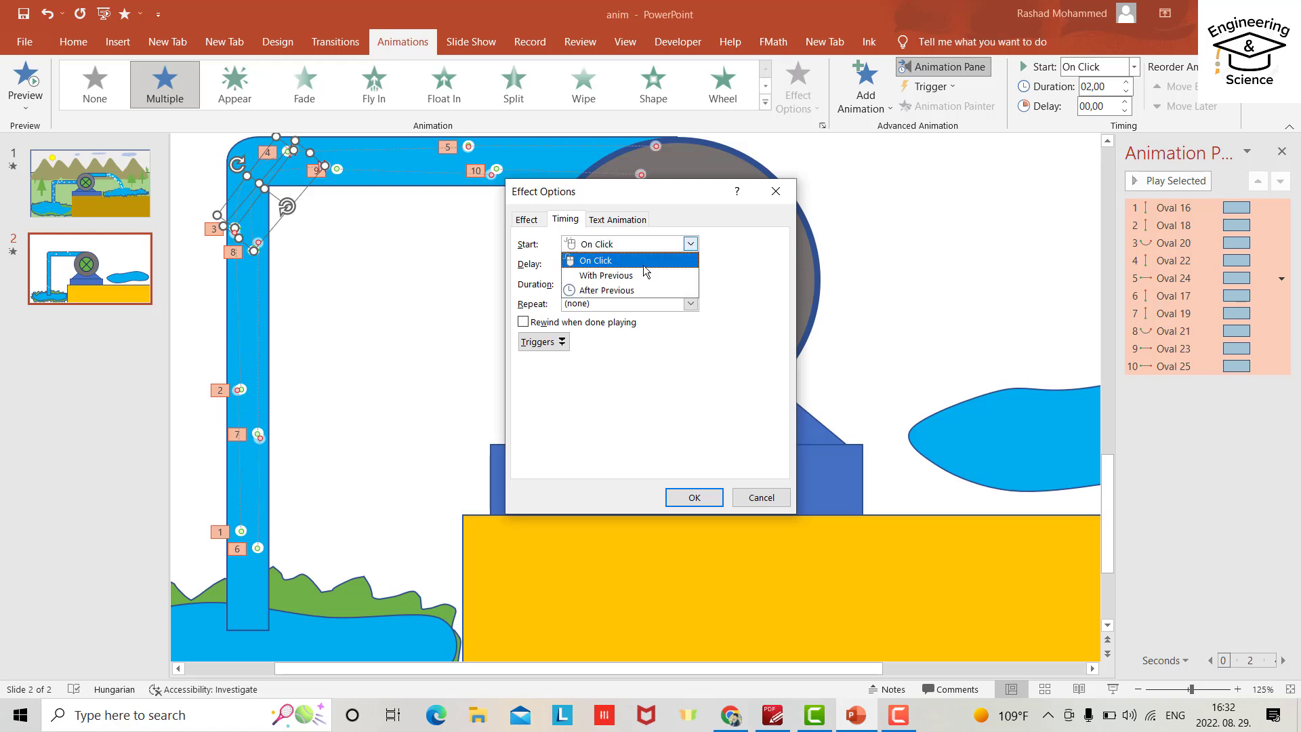
click(631, 273)
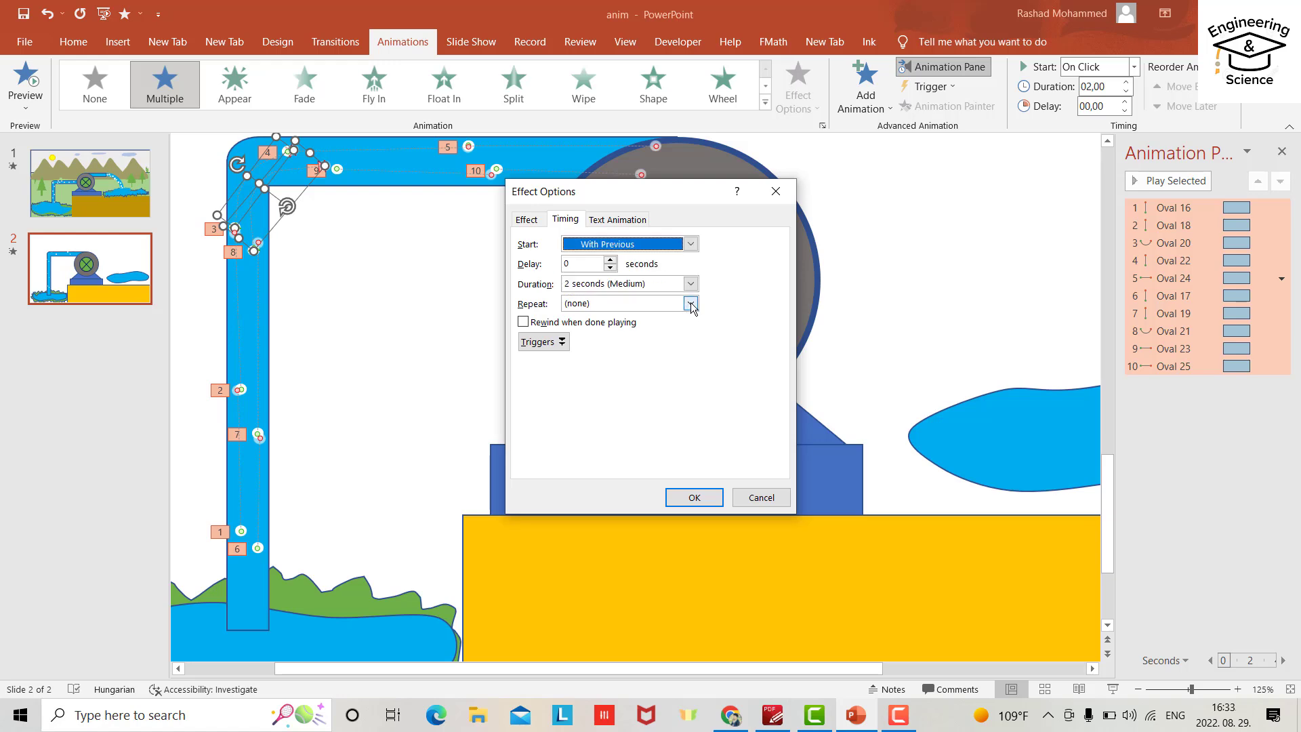
click(691, 306)
click(610, 415)
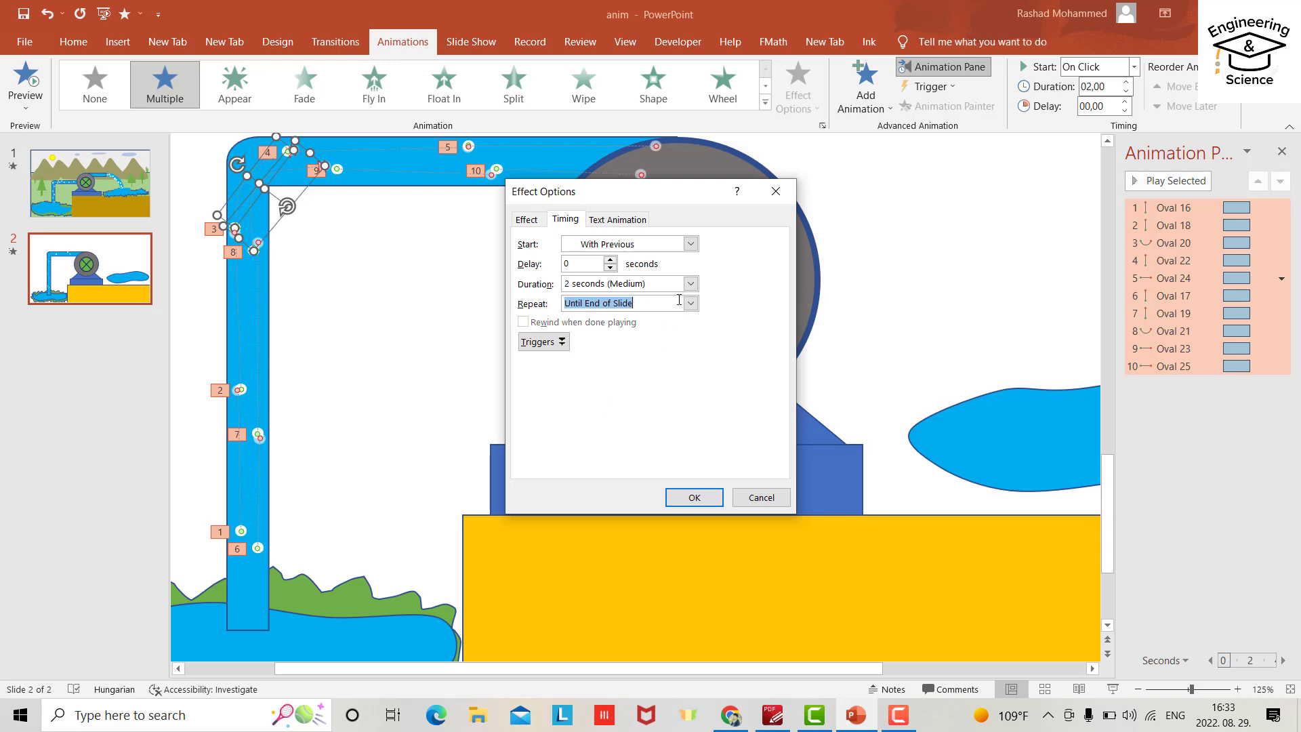
click(691, 285)
click(606, 357)
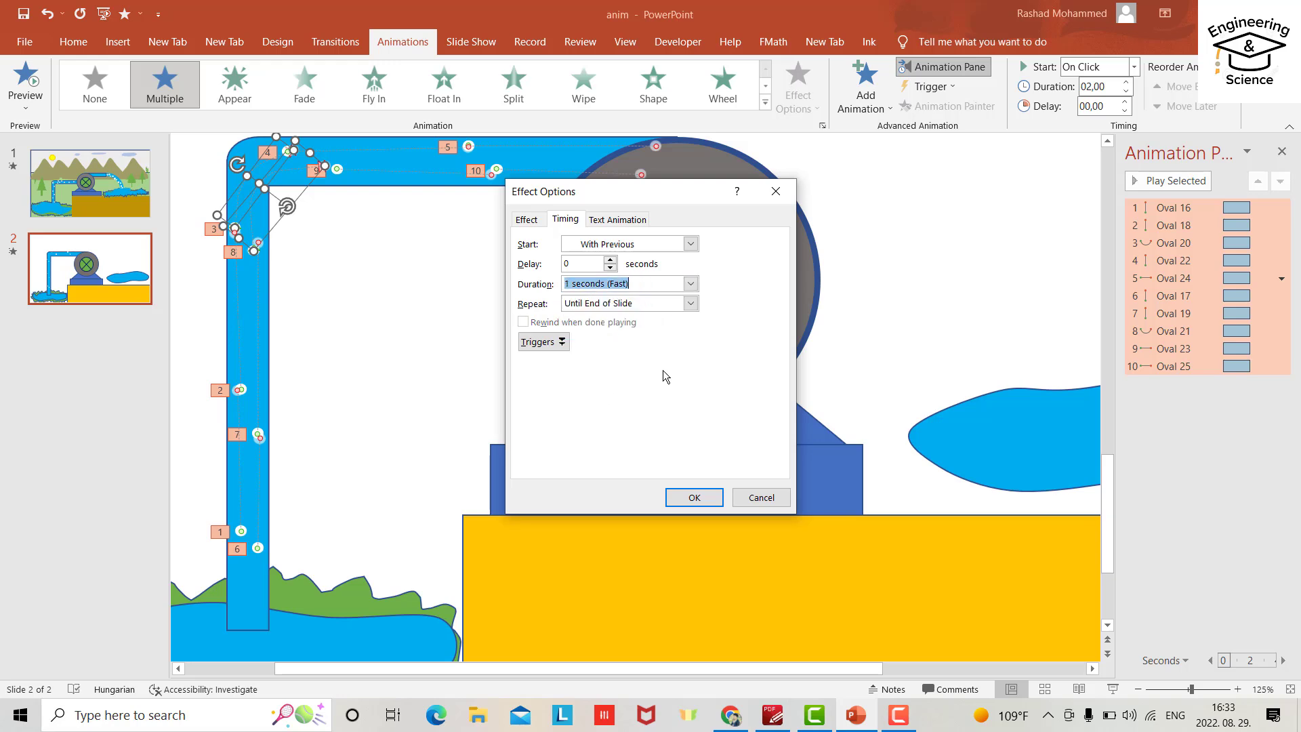
click(693, 498)
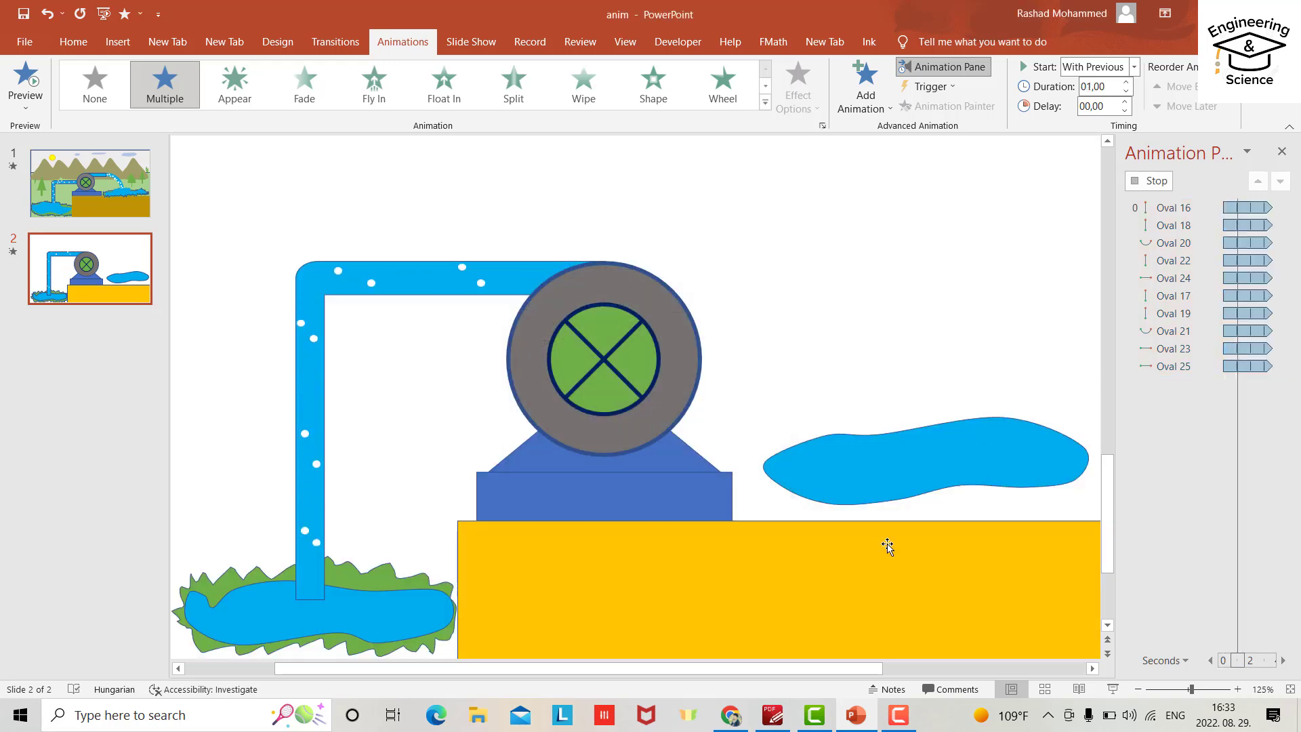
Preview the slide show, bring the pump wheel in front of the bubbles, and preview again
click(1113, 689)
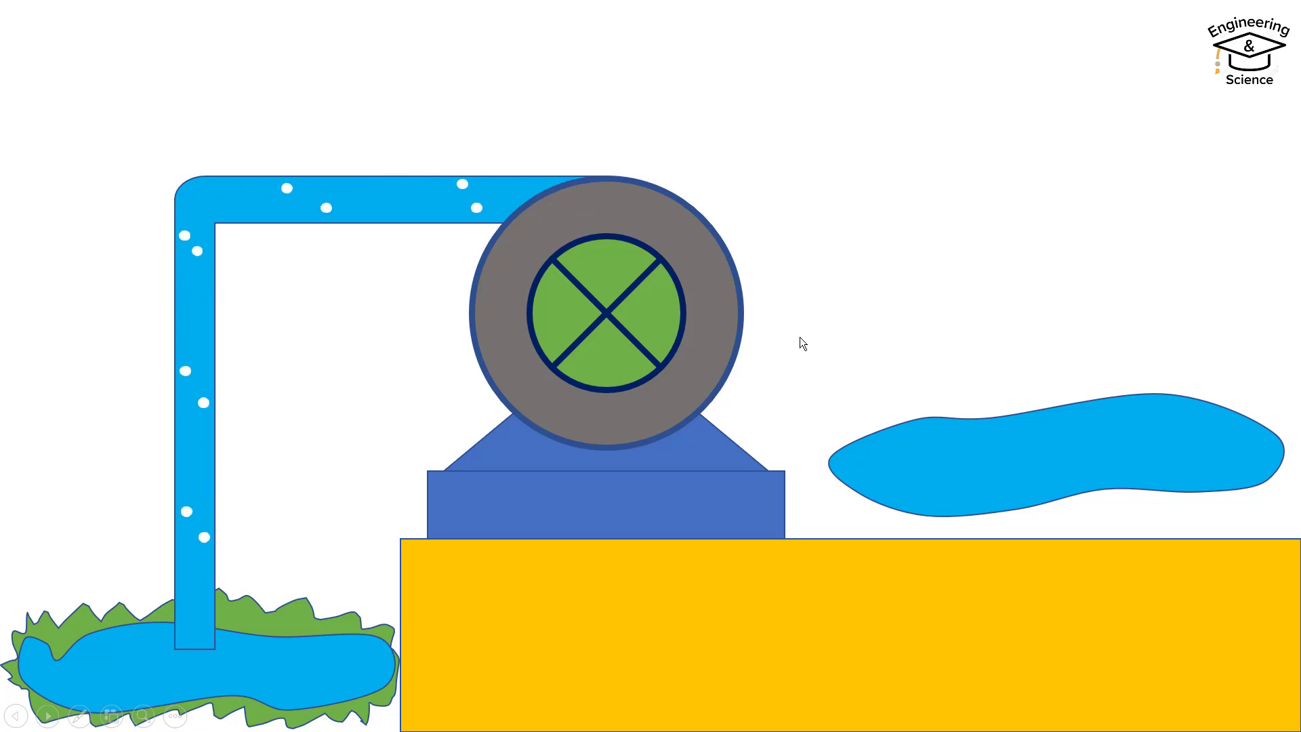
key(Escape)
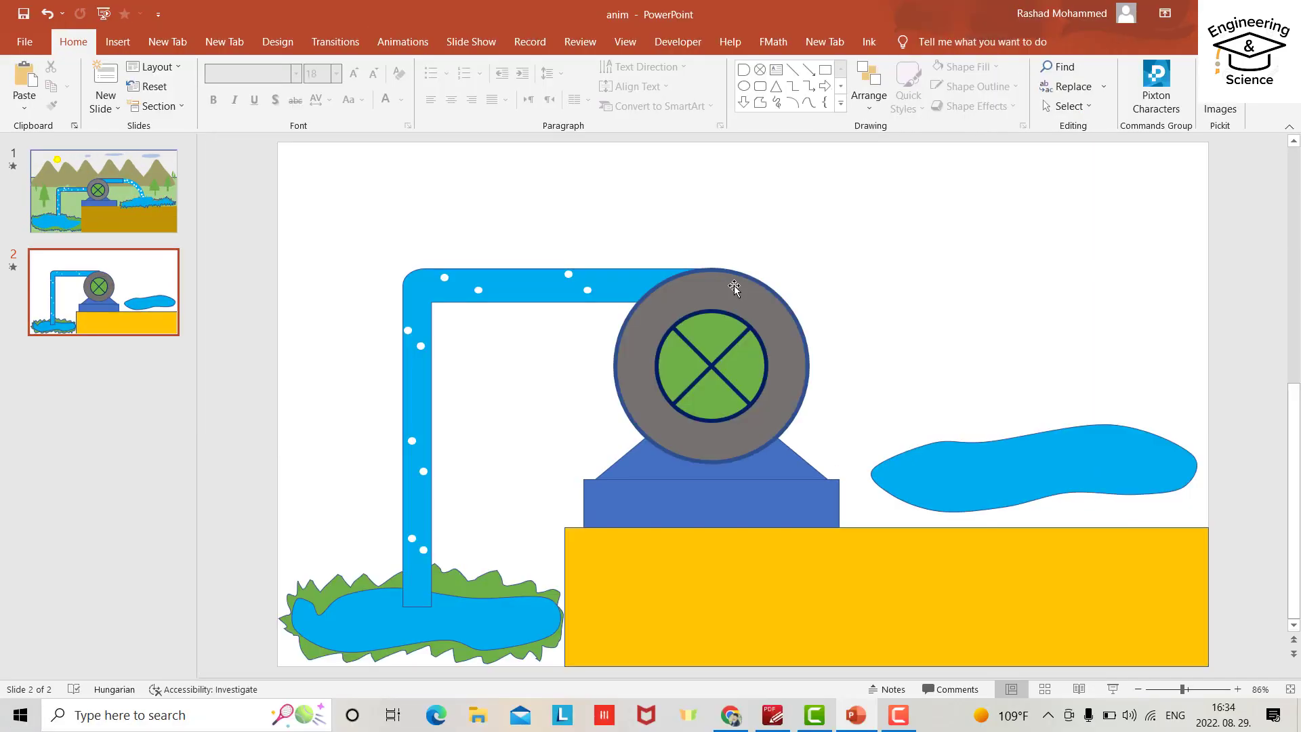
click(735, 290)
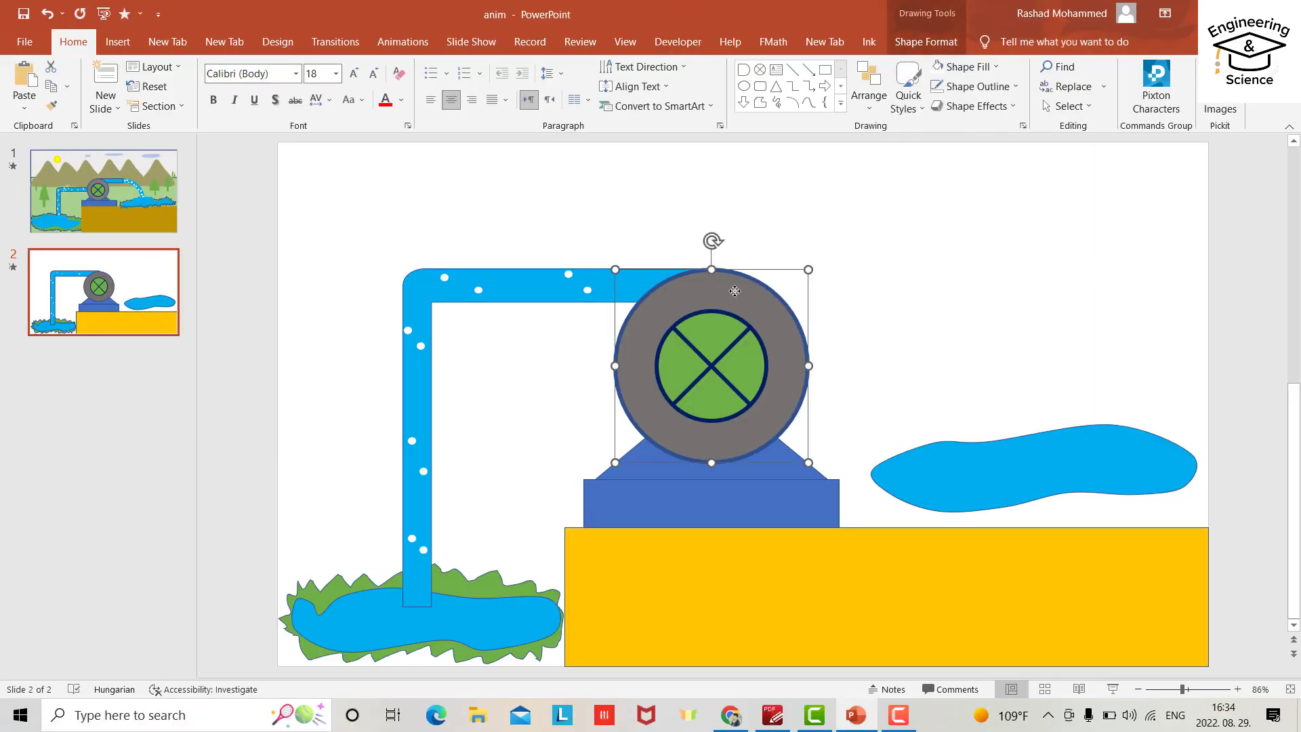
right_click(726, 342)
click(773, 490)
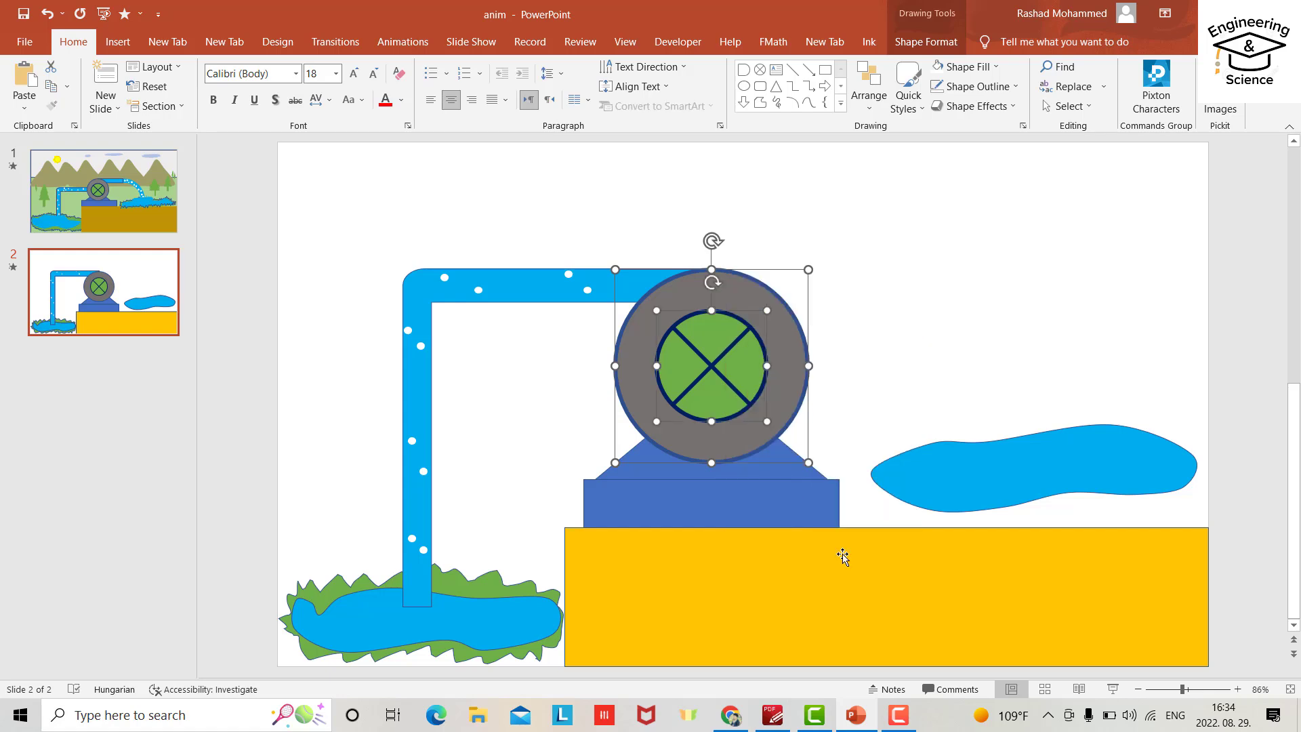
click(1112, 689)
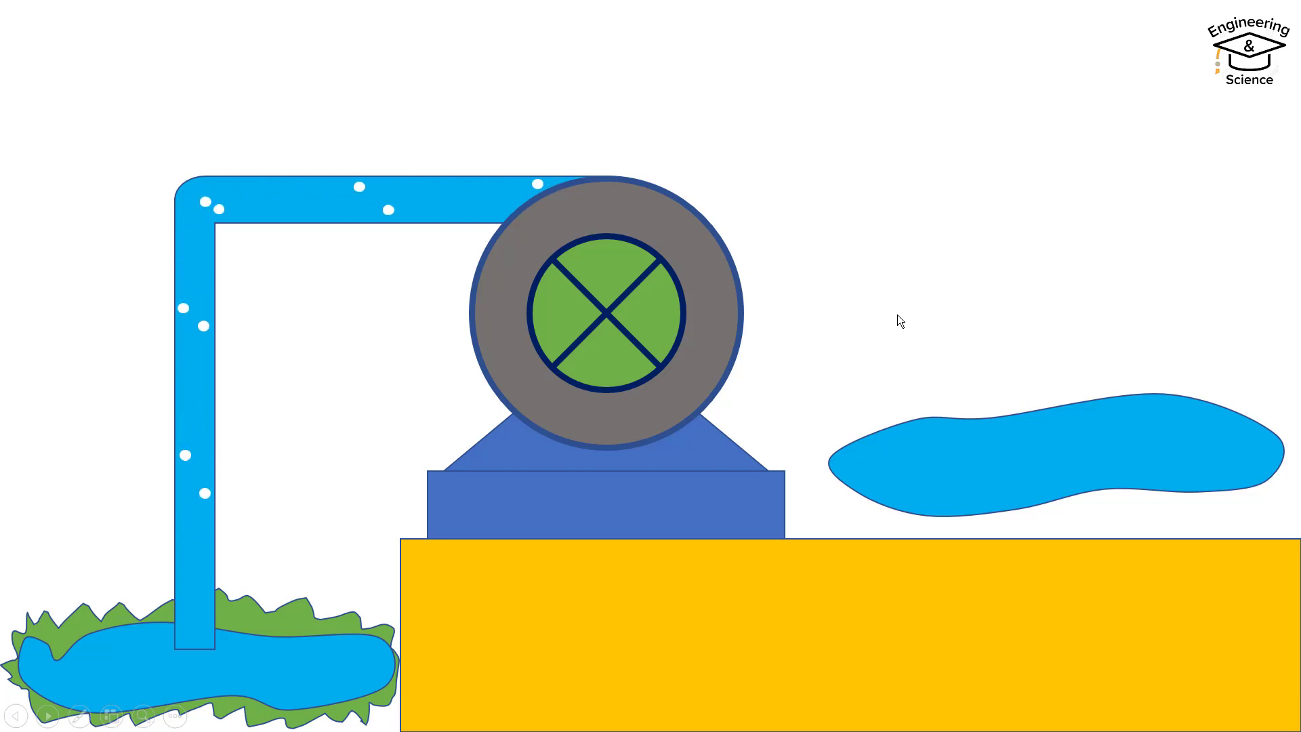
key(Escape)
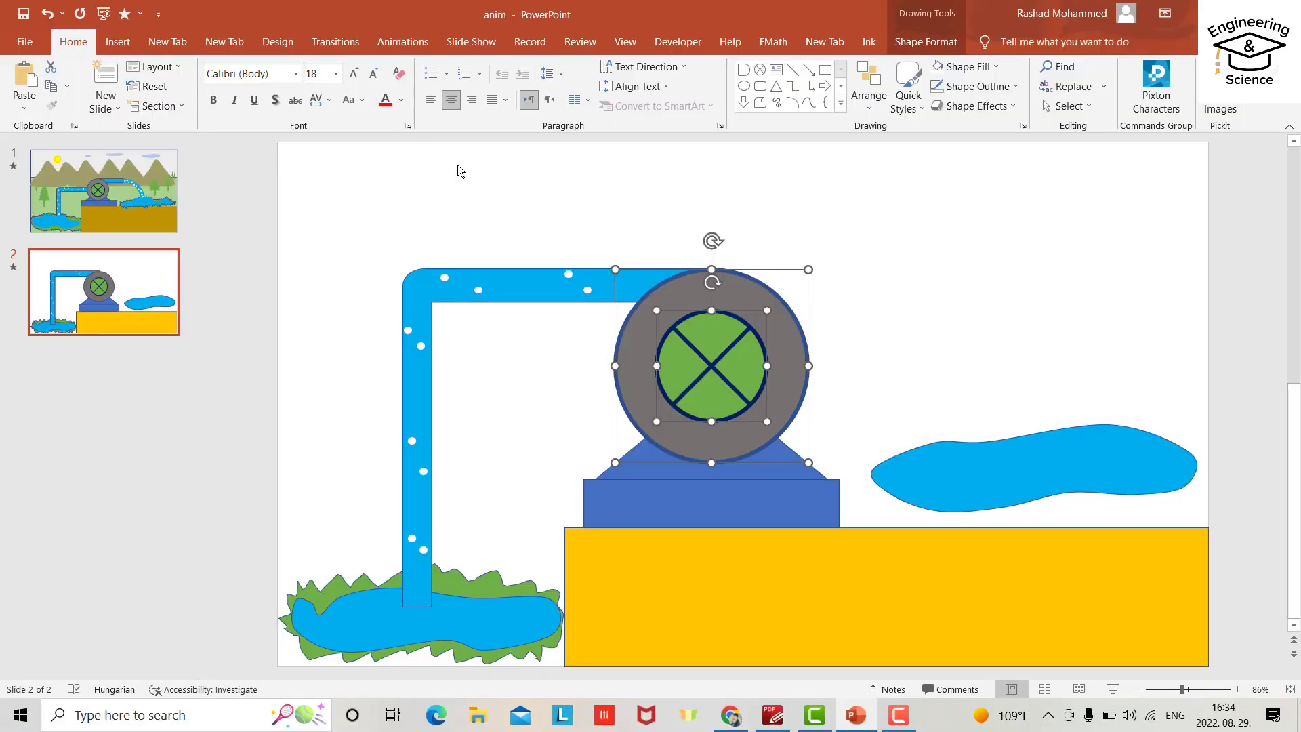
Move the gear, blue base, right pond and narrowed yellow ground up closer together
drag(755, 409, 757, 337)
click(751, 501)
drag(750, 501, 757, 418)
click(880, 552)
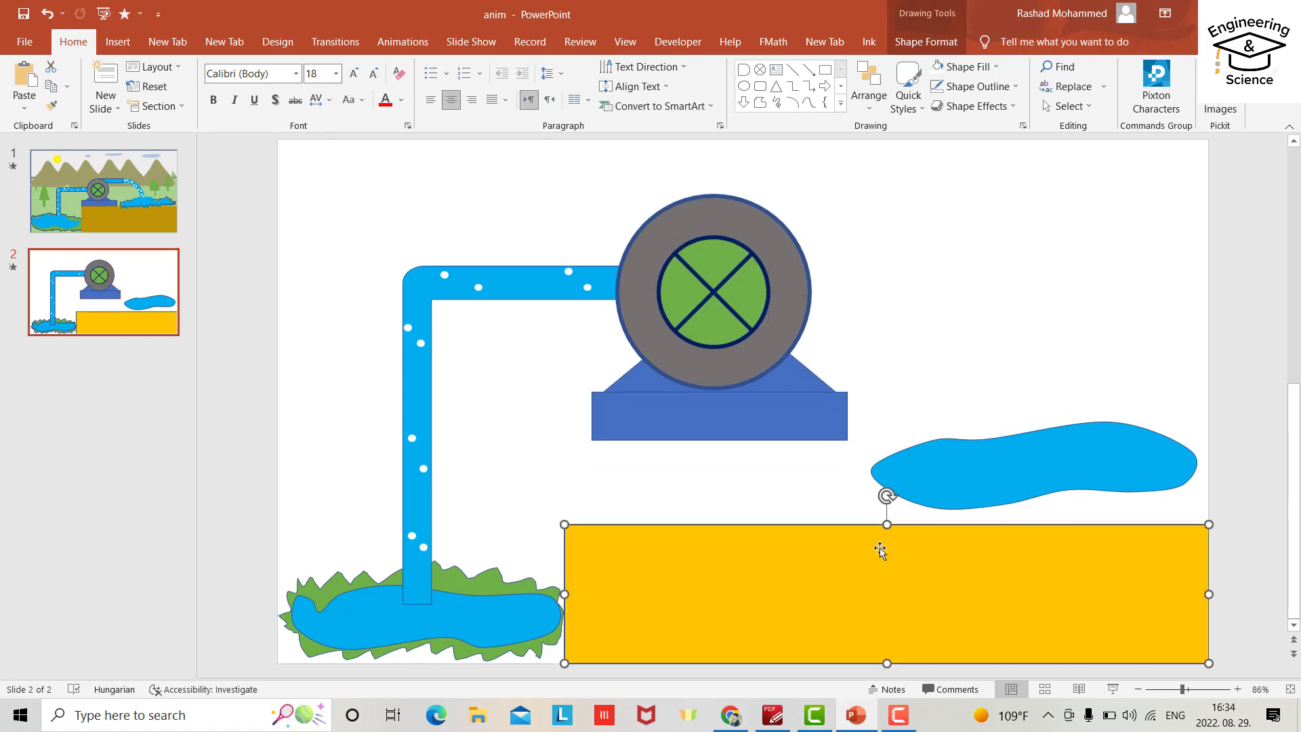
drag(1050, 466, 1043, 363)
drag(915, 583, 942, 494)
drag(1234, 506, 1202, 502)
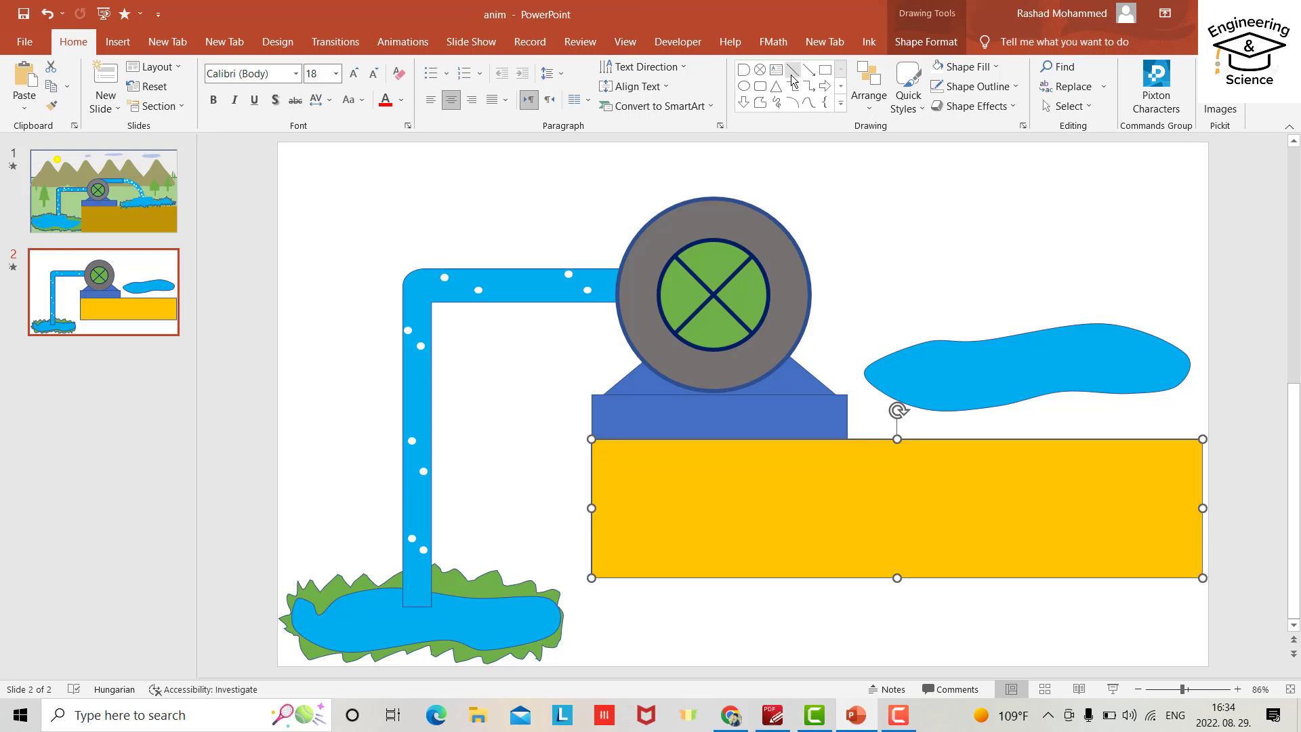
Draw a rectangle outlet pipe from the pump top, send it to back, and fill it light blue
click(825, 70)
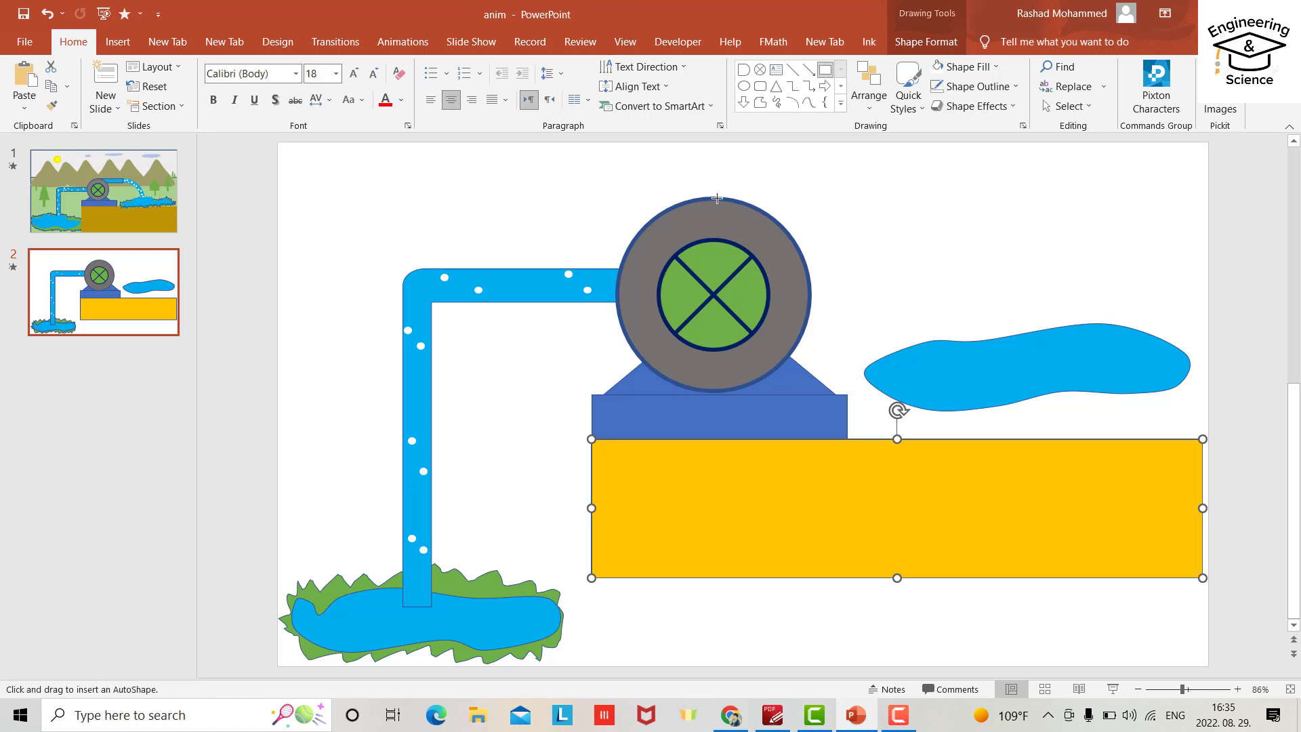
drag(731, 197, 891, 243)
right_click(836, 224)
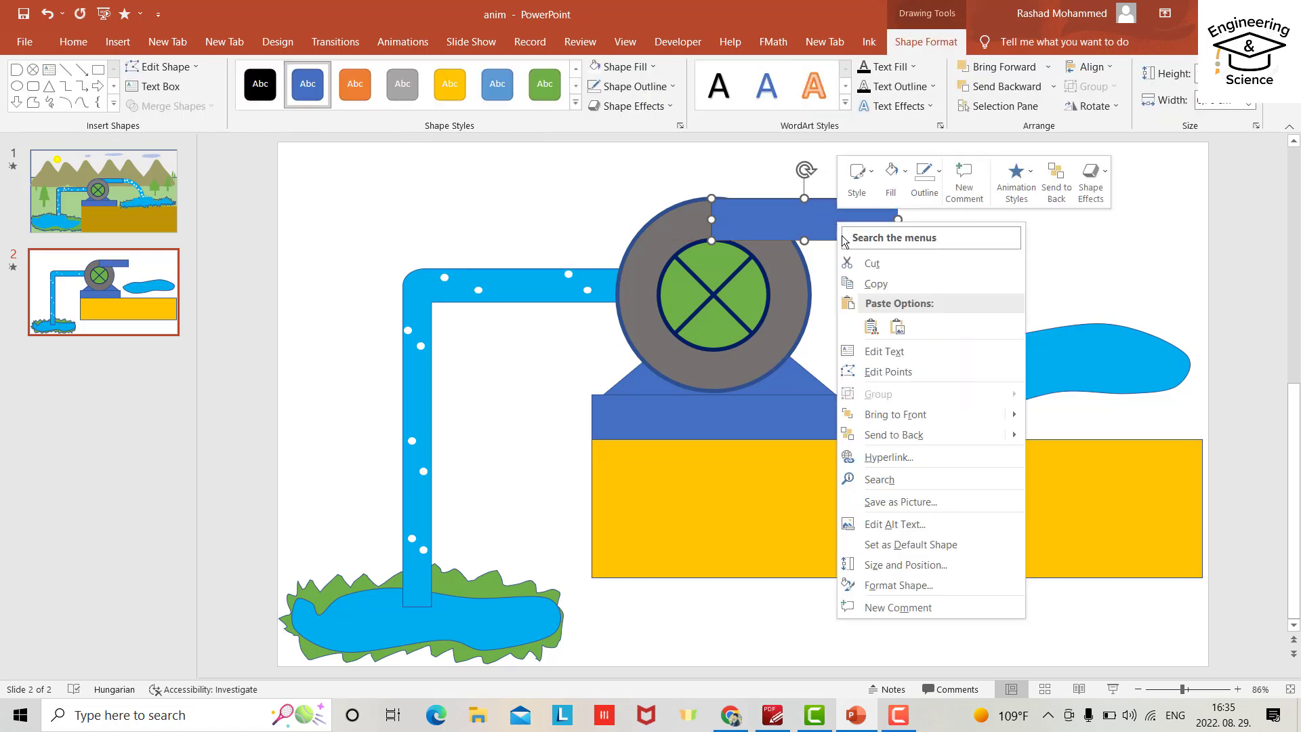
click(864, 428)
key(ctrl+Up)
key(ctrl+Up)
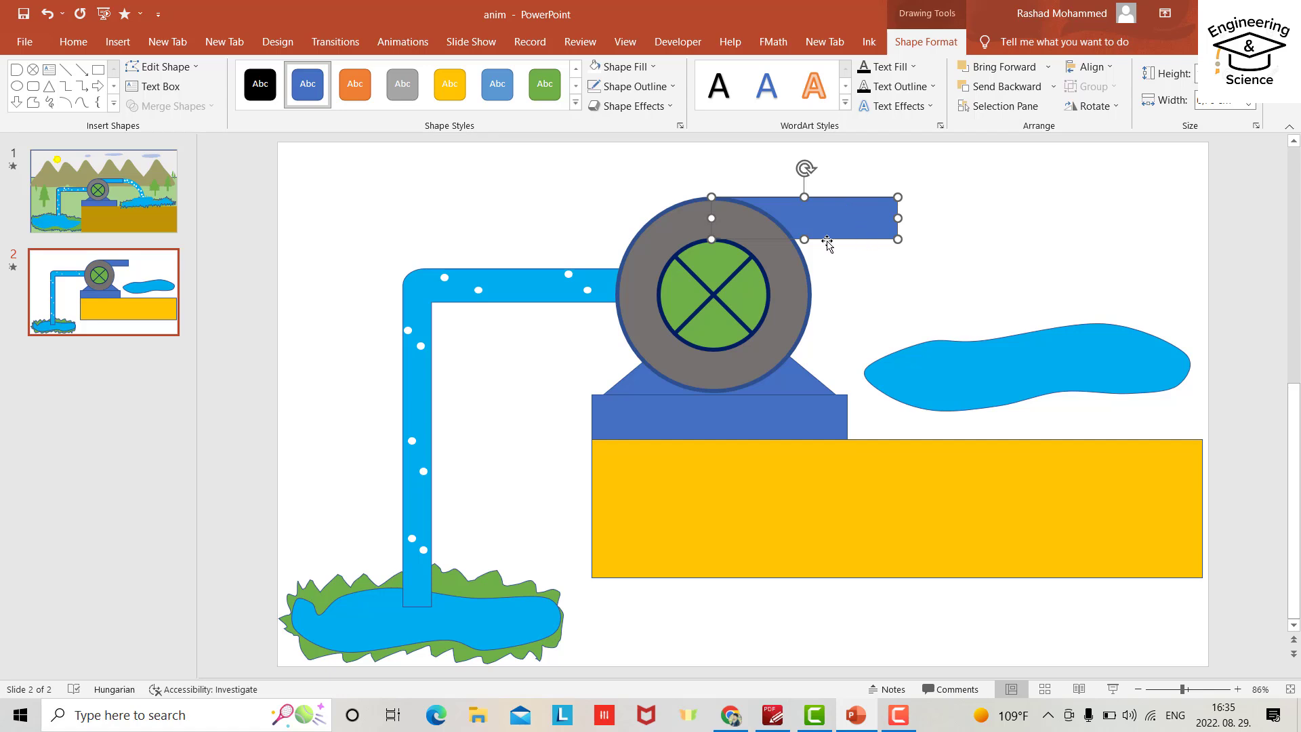
drag(805, 240, 805, 237)
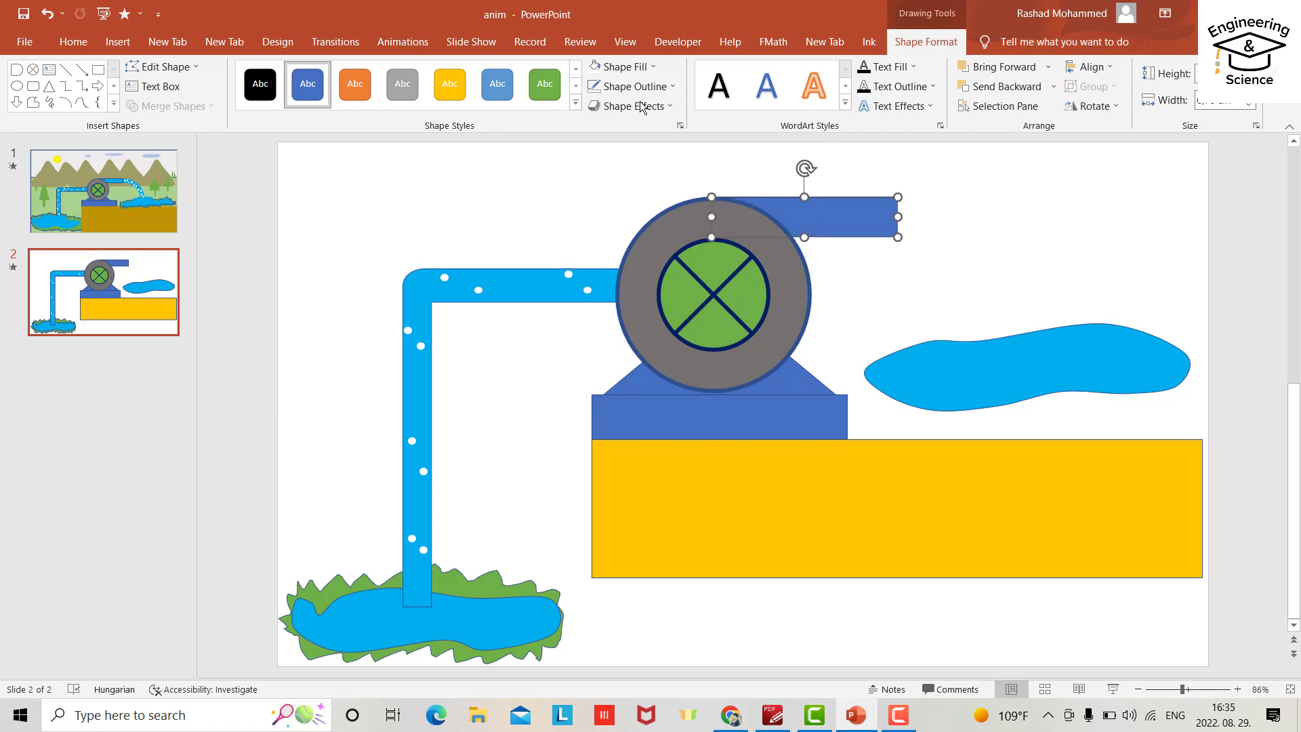
click(644, 66)
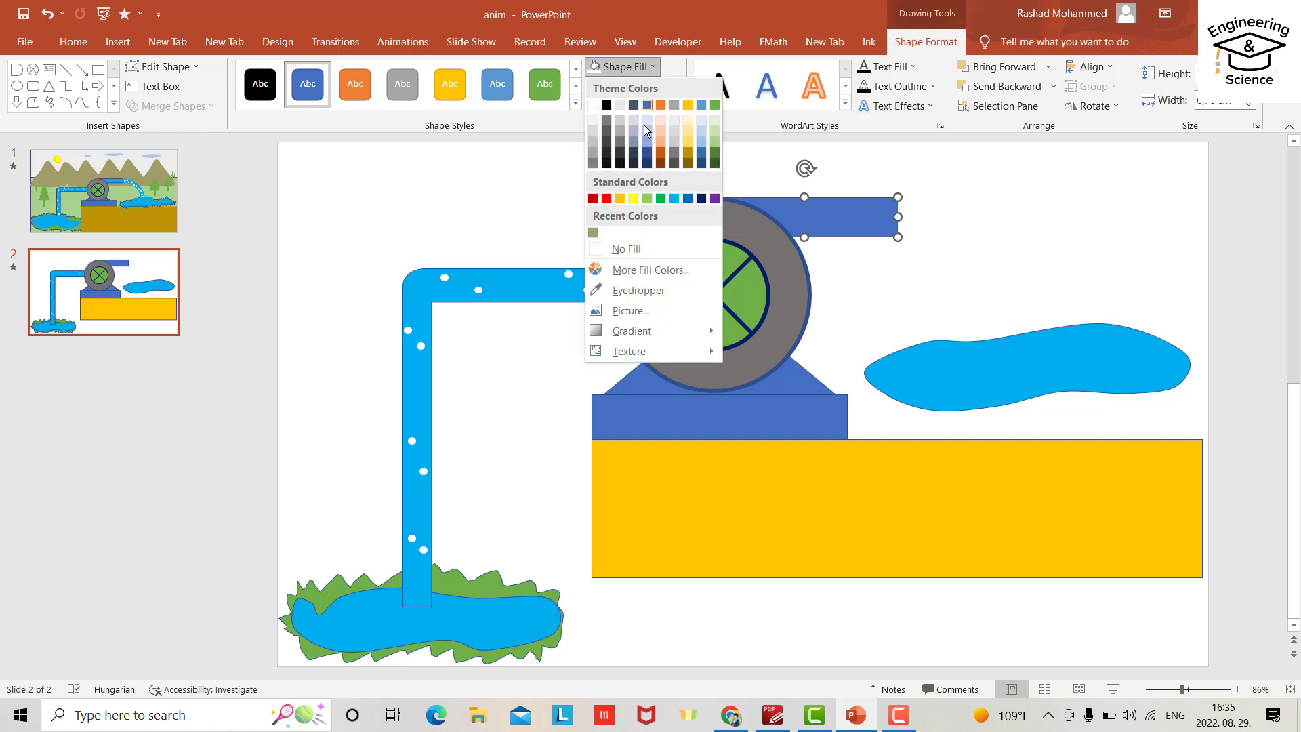
click(674, 197)
click(924, 225)
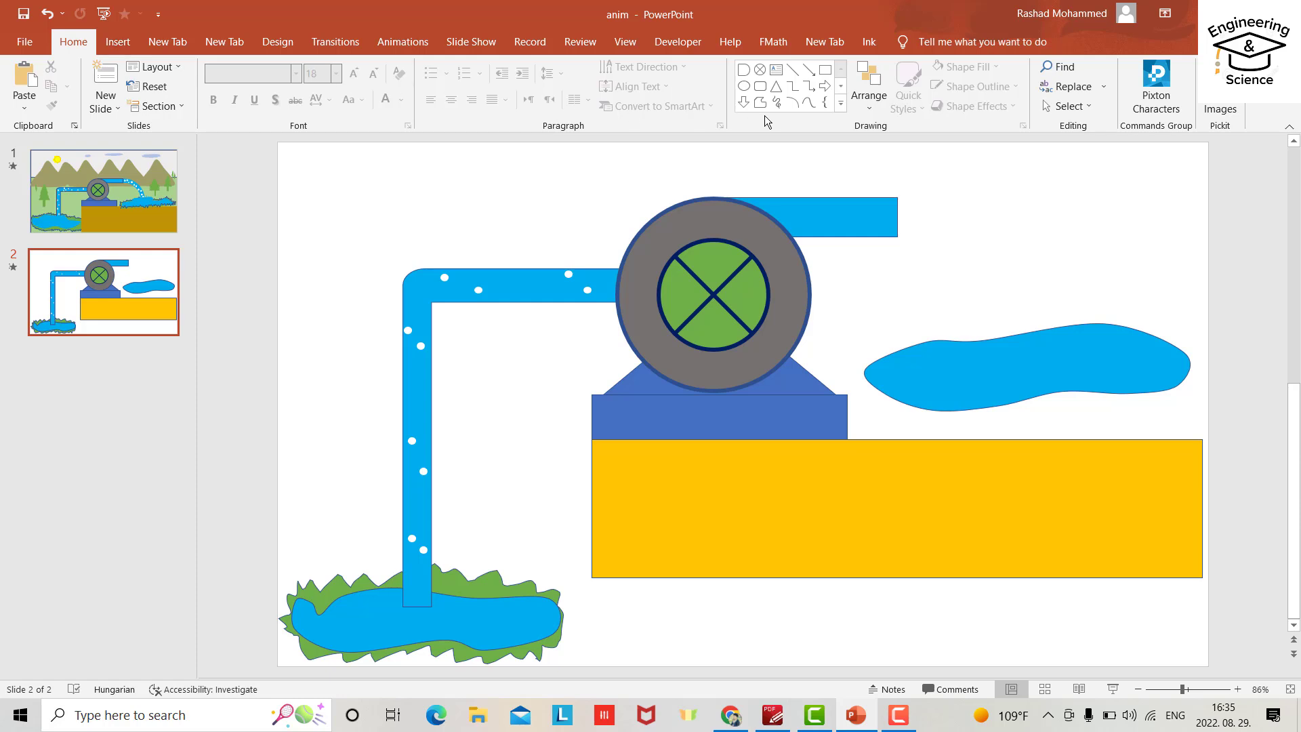
Draw a donut ring over the right pond, thin its rim, and set its size to 10
click(841, 104)
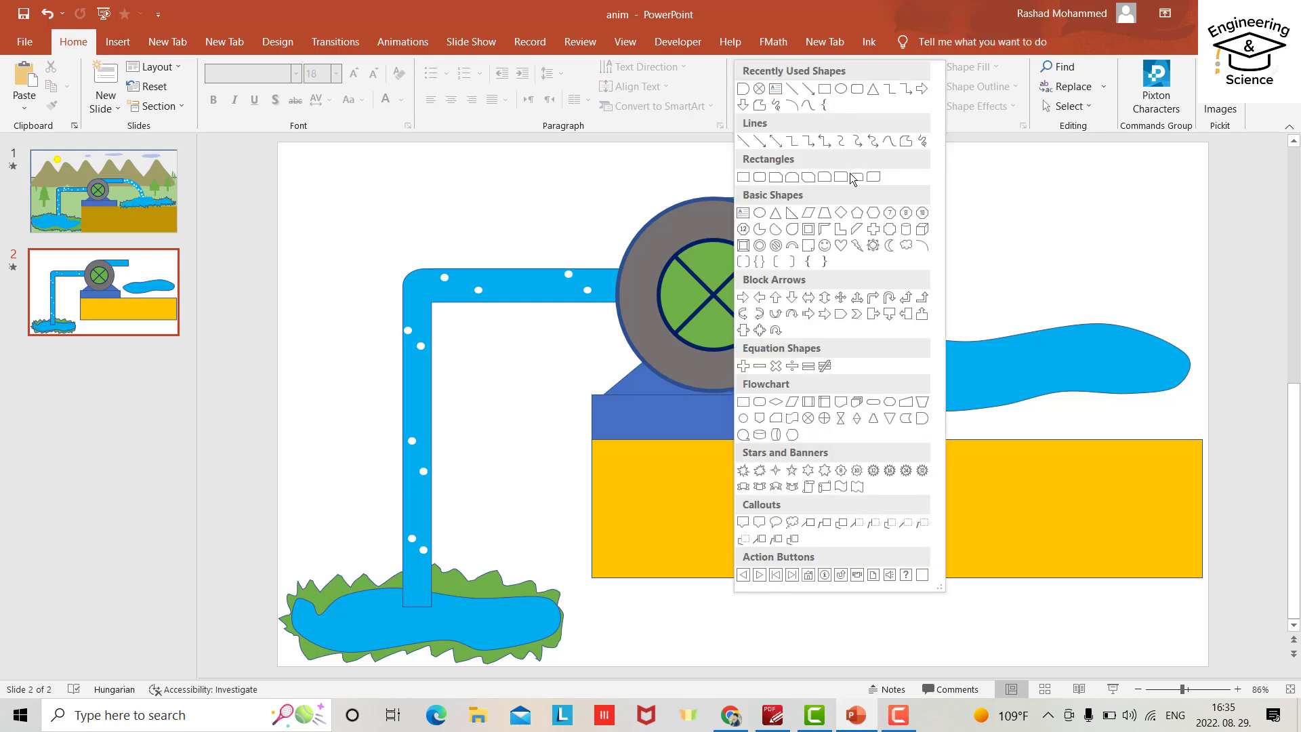
click(759, 245)
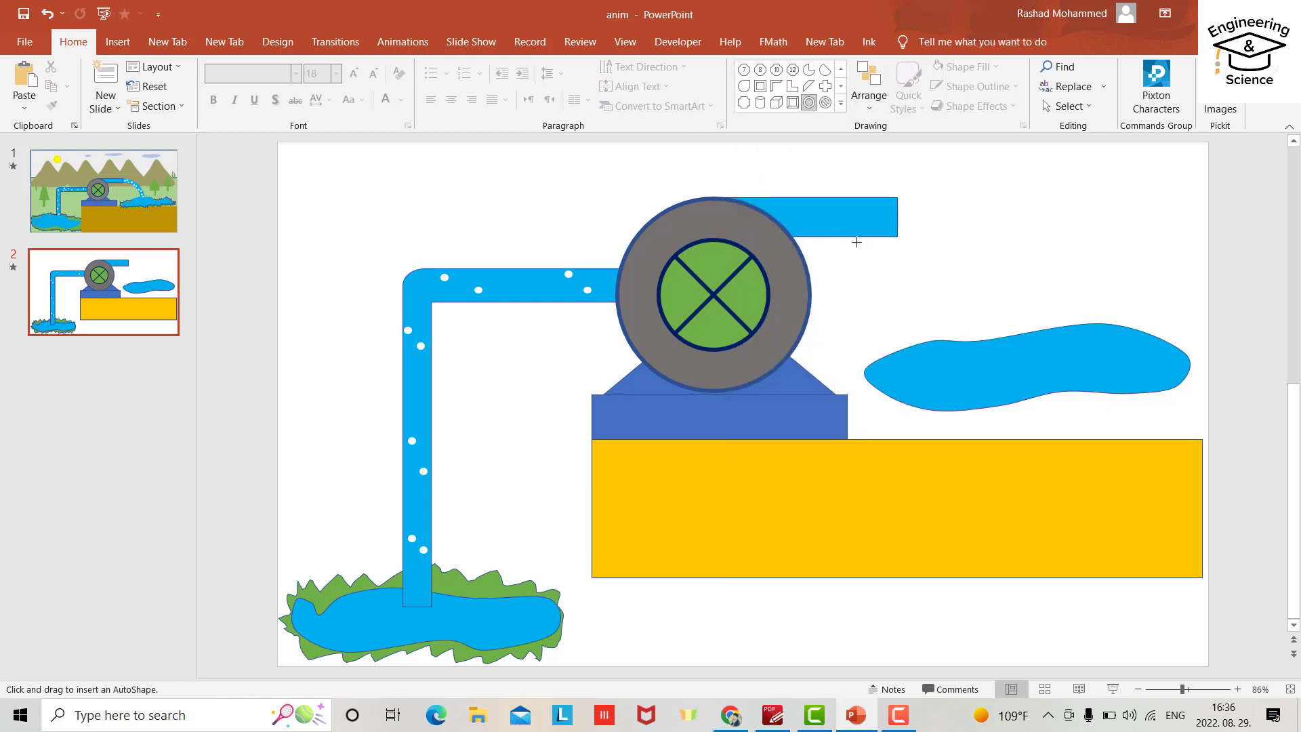
mouse_move(940, 237)
mouse_down()
mouse_move(1025, 290)
mouse_move(1133, 429)
mouse_up()
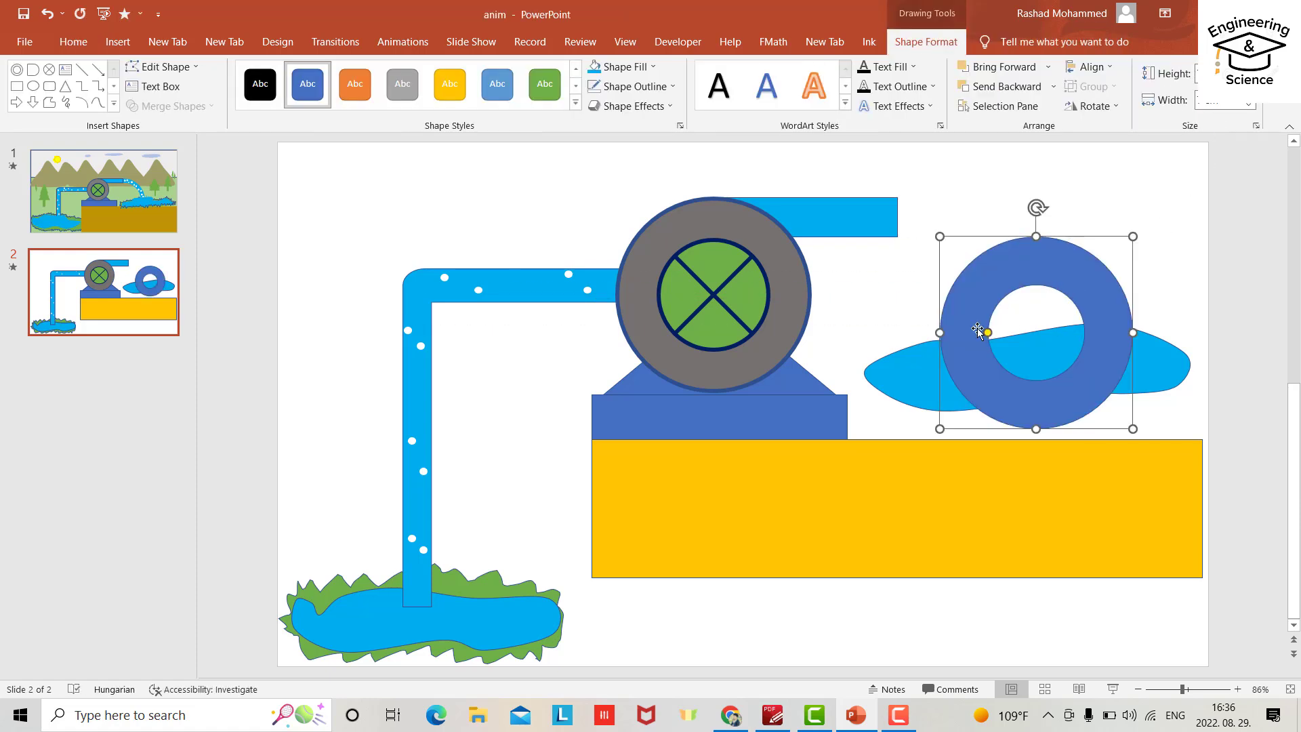
drag(980, 332, 969, 333)
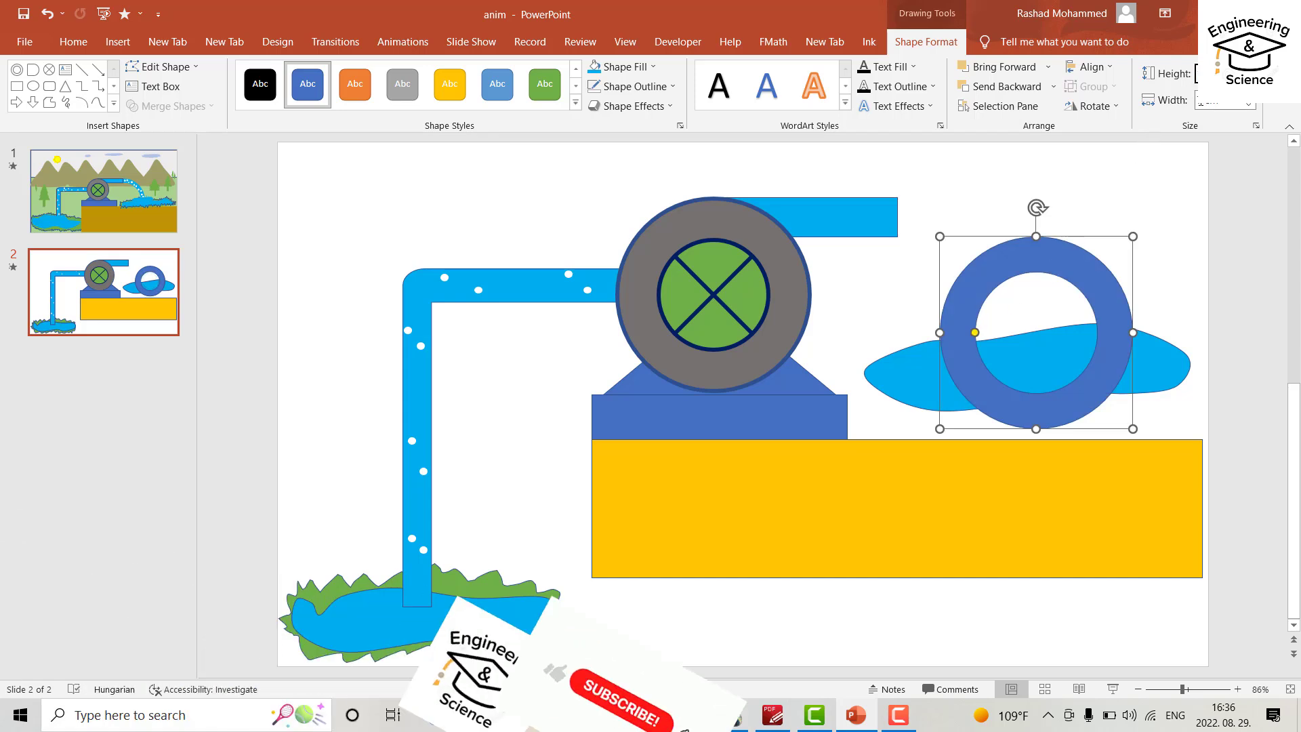
key(Tab)
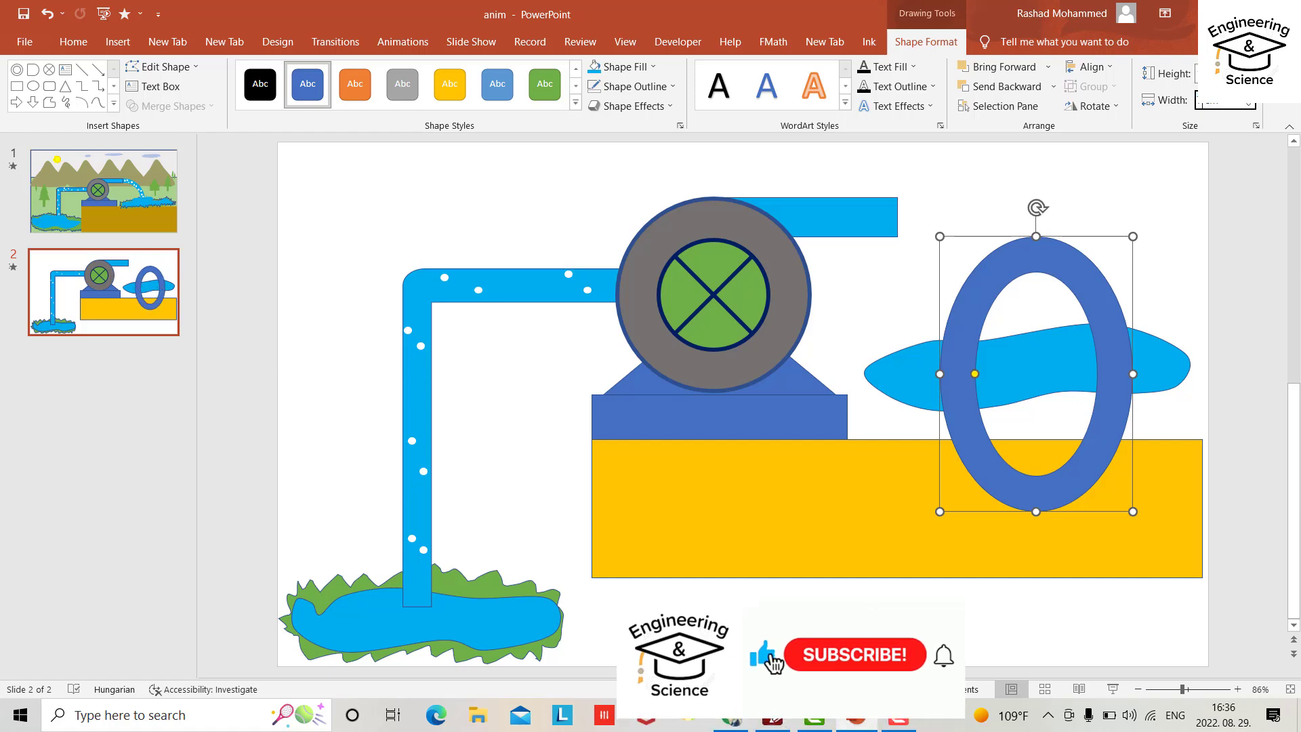
text(10)
click(1235, 146)
Thin the ring further, move it onto the pump, and draw a tiny oval near its top
click(1114, 283)
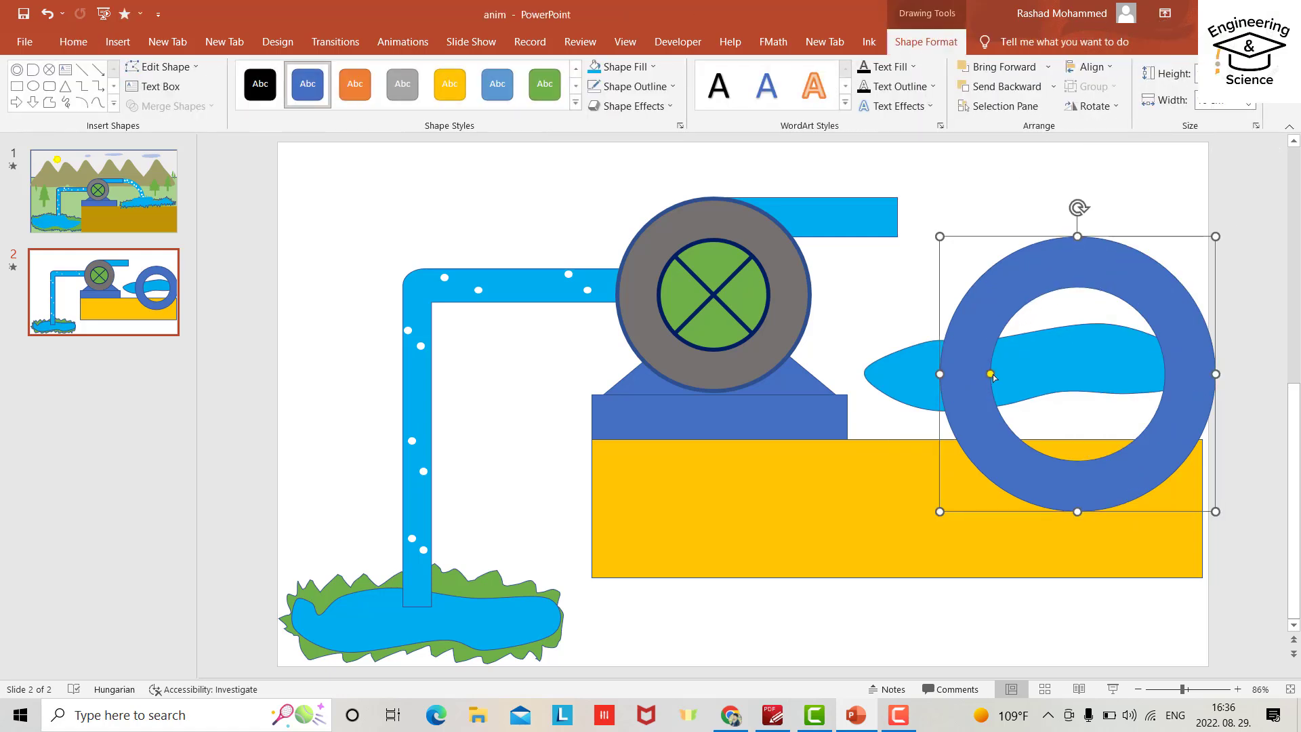
drag(990, 374, 979, 373)
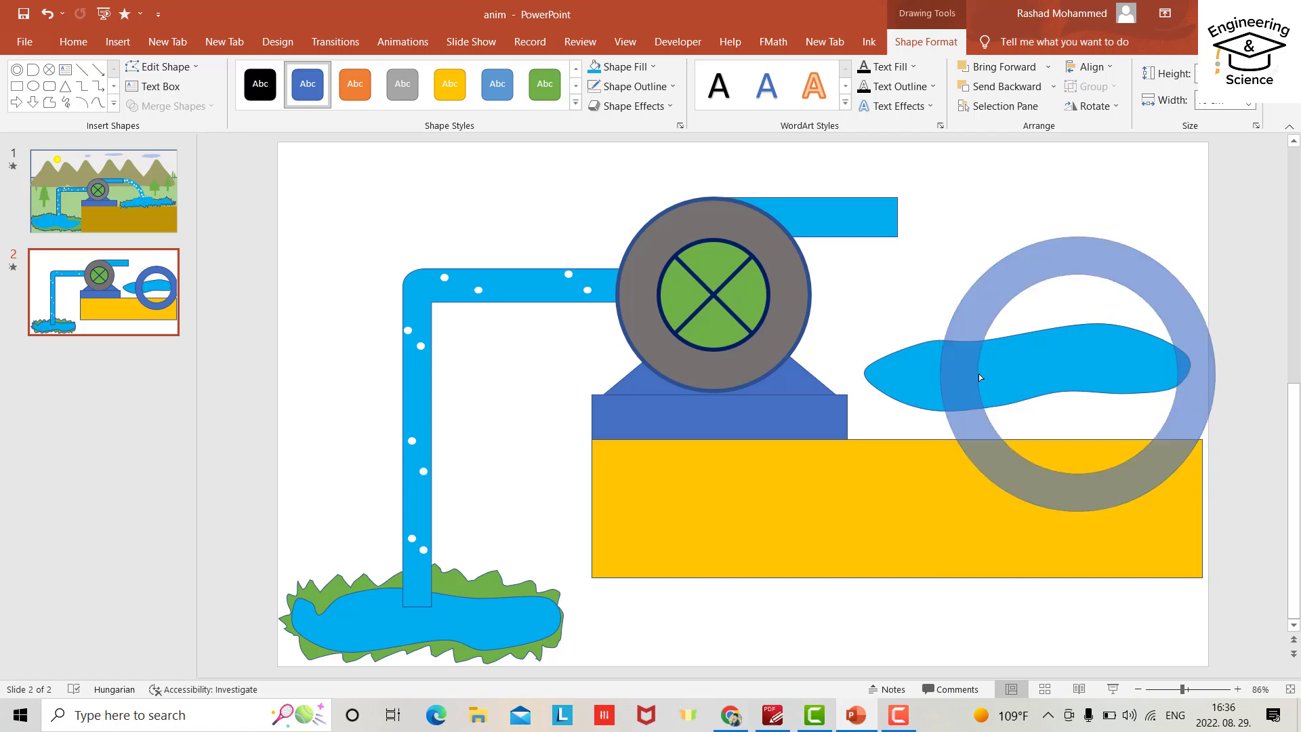
drag(1074, 261, 961, 235)
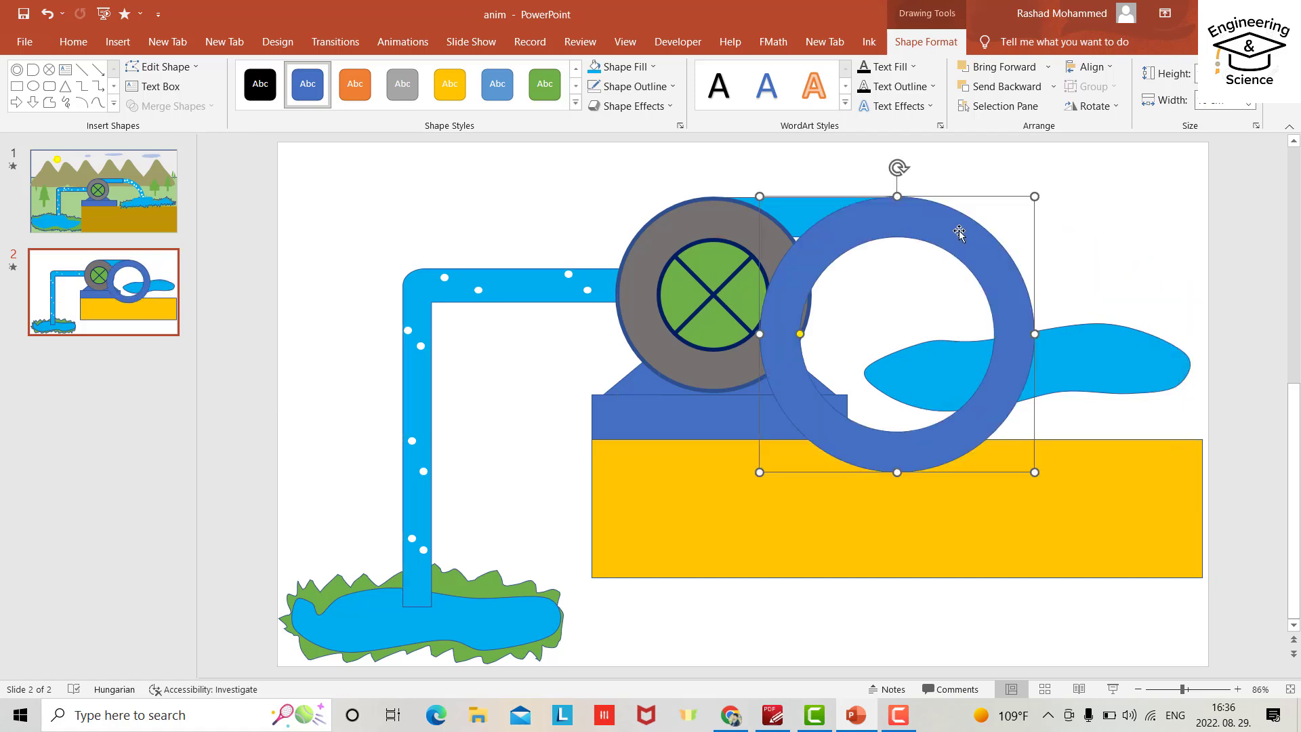
click(34, 86)
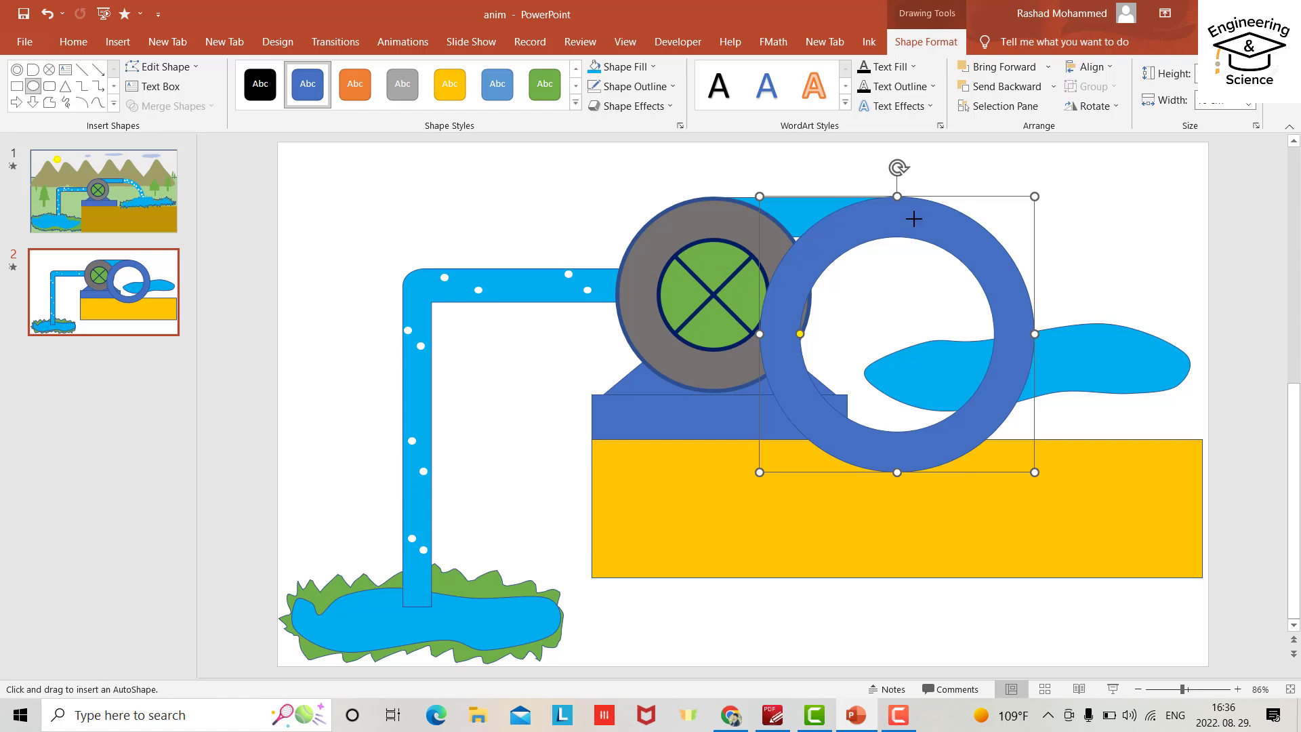
drag(918, 226, 911, 217)
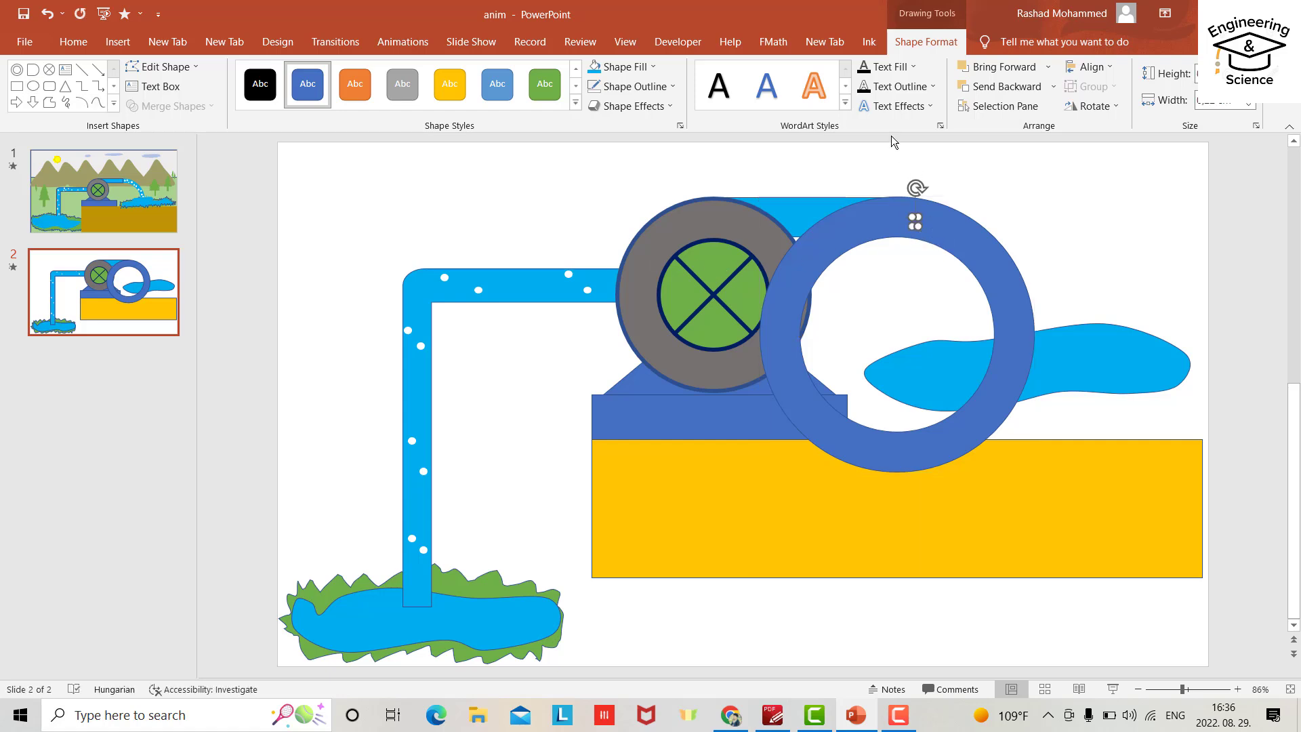
Fill the small oval white and give it no outline
click(613, 66)
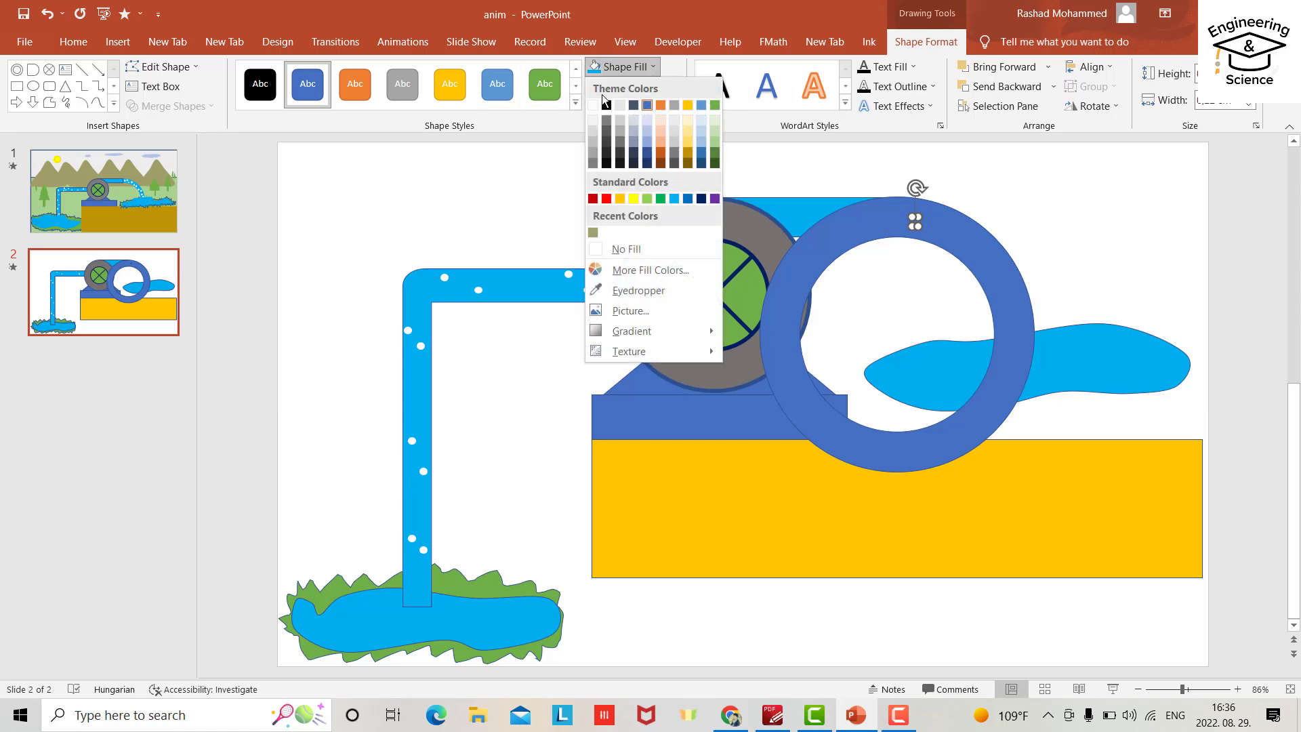
click(592, 105)
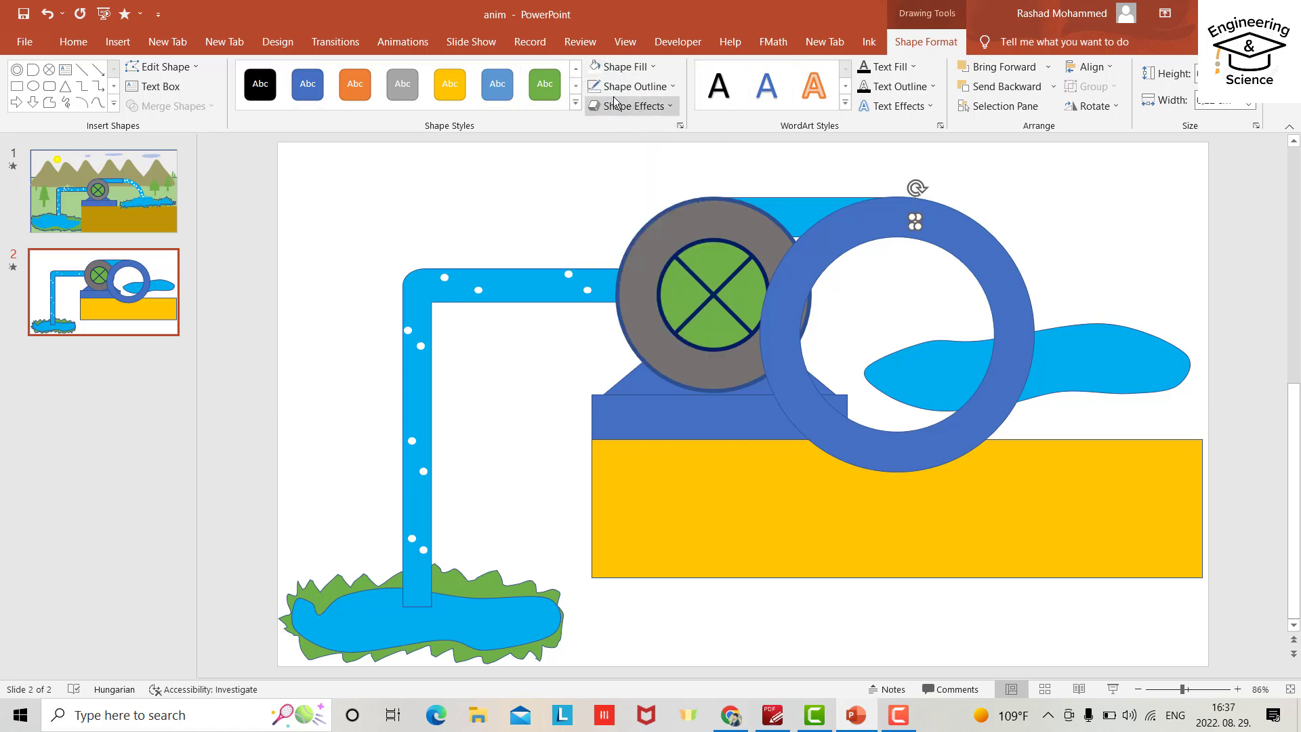
click(676, 88)
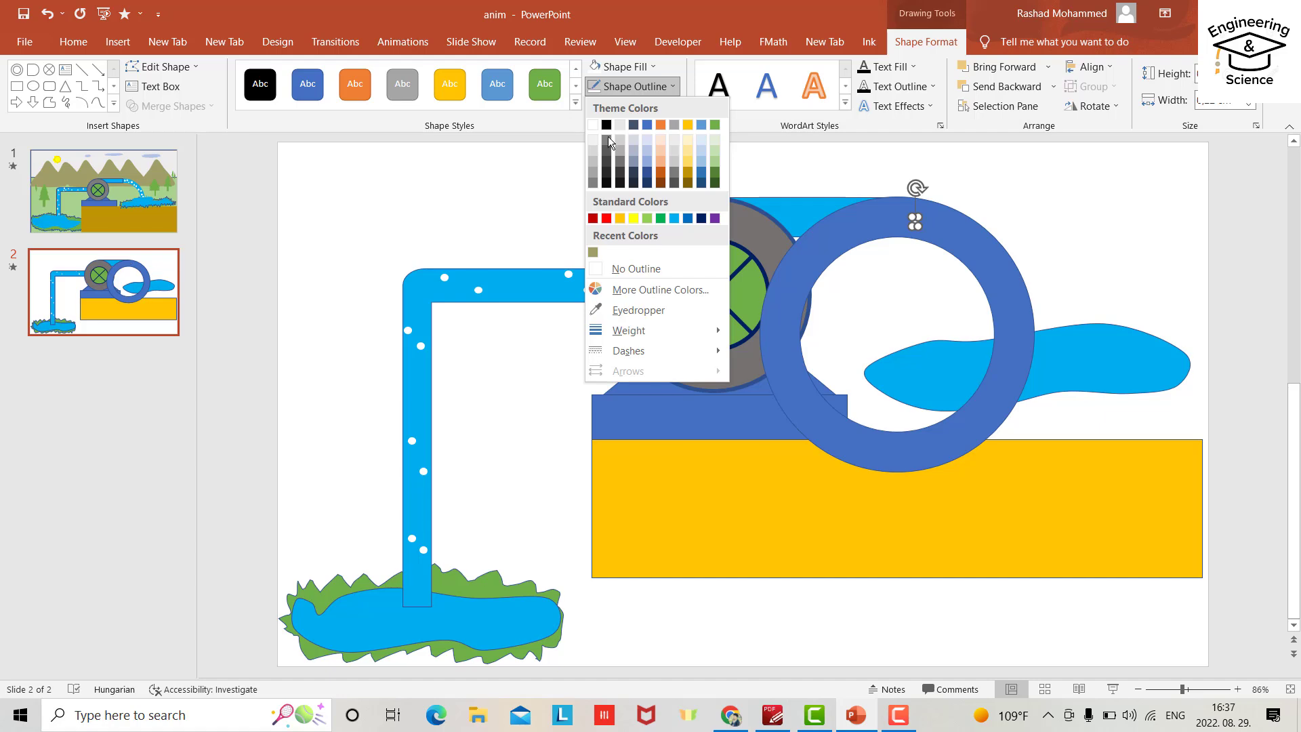
click(594, 269)
Ctrl+drag a copy of the white droplet to sit just beside the original
click(928, 231)
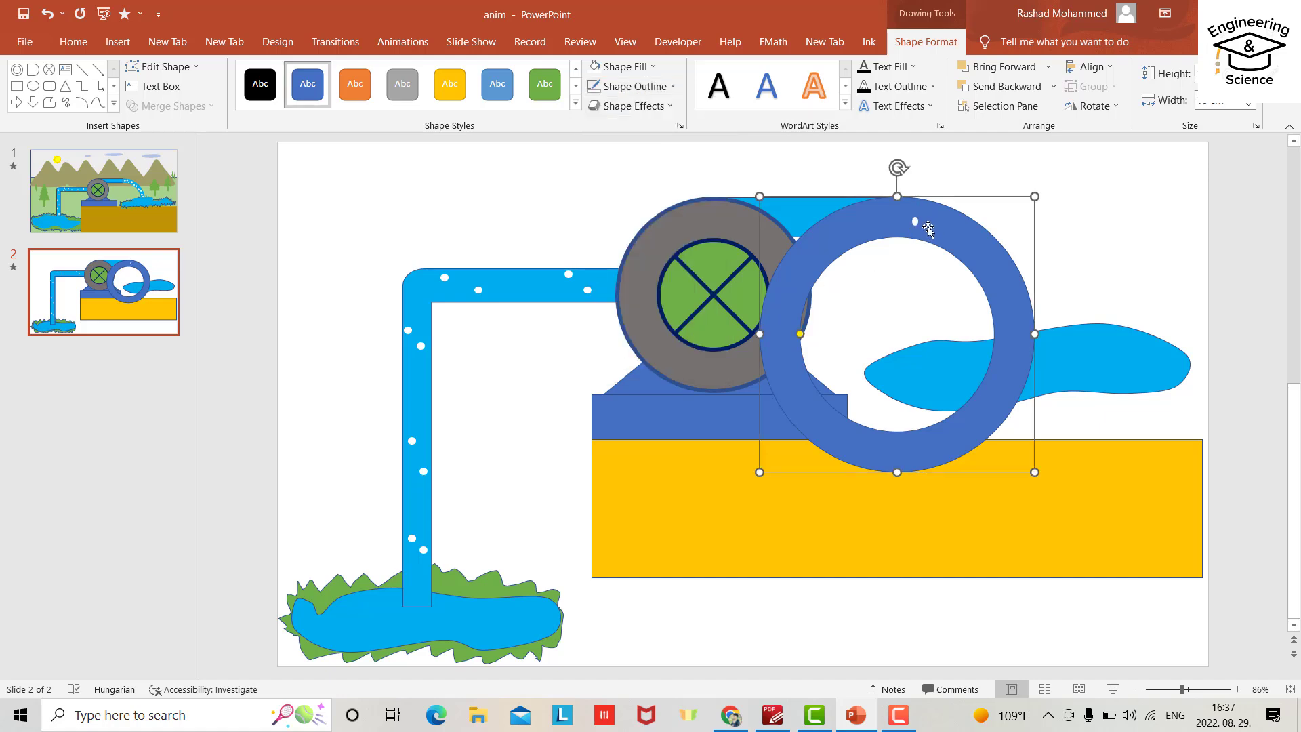
drag(914, 222, 915, 222)
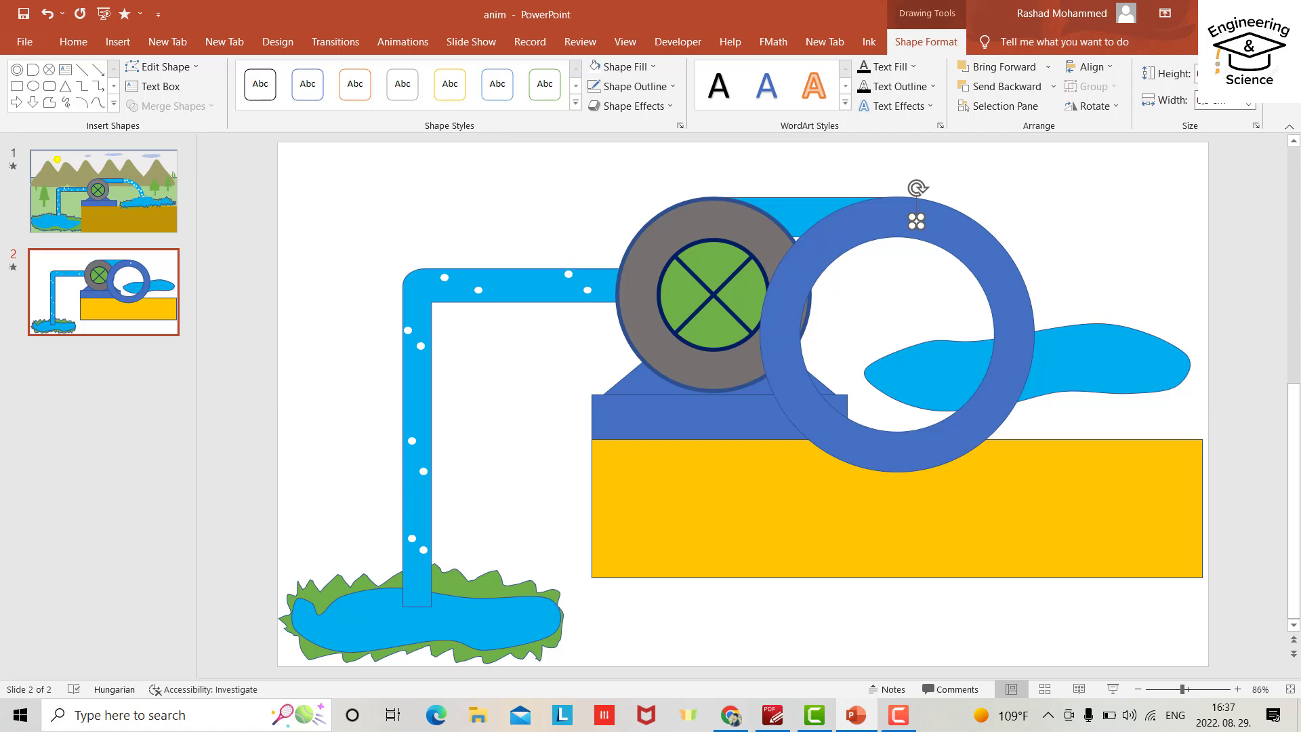
drag(916, 222, 941, 231)
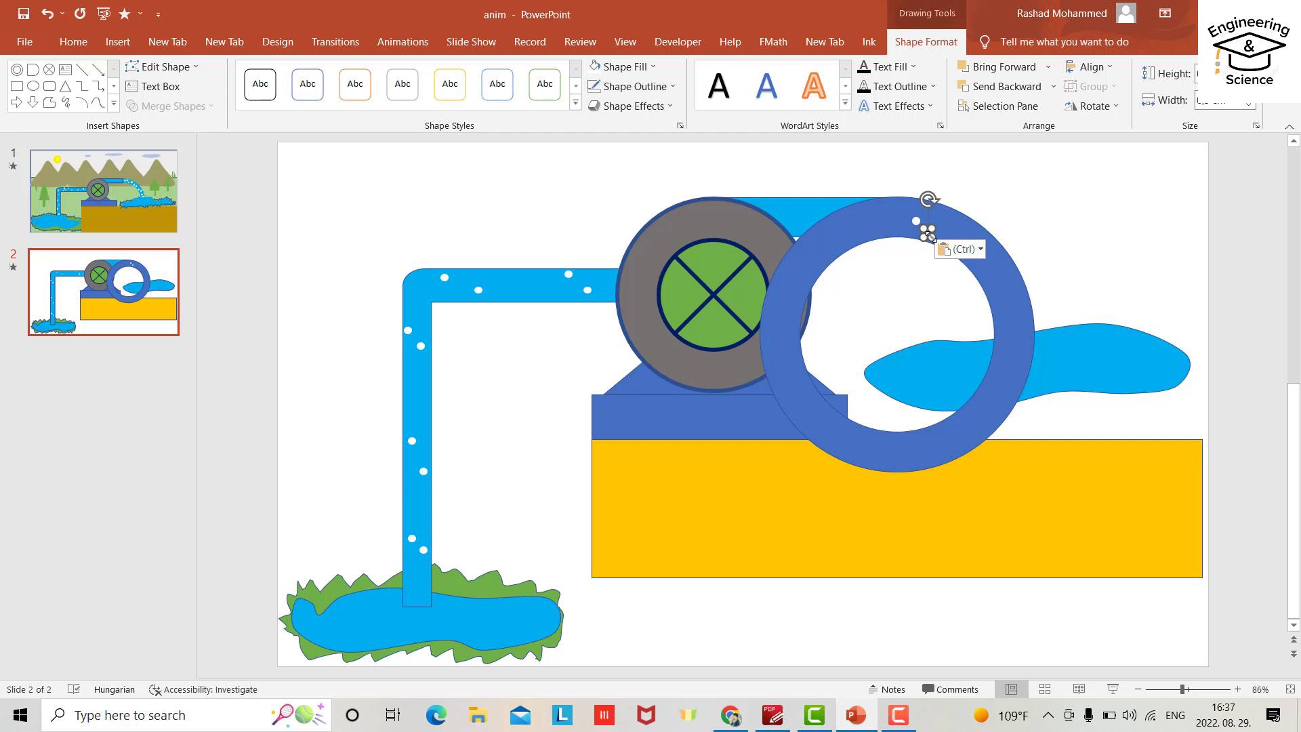
scroll(927, 225, up, 5)
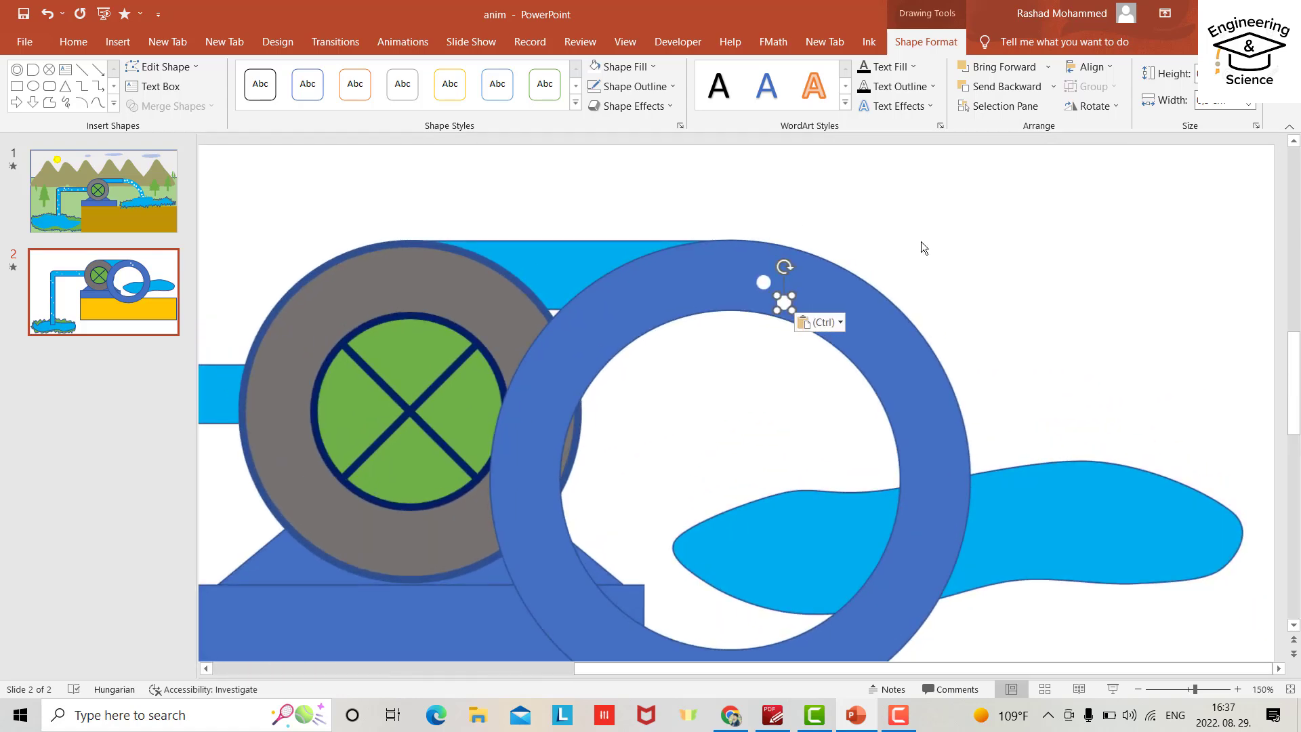
Paste more white droplets and spread them along the top of the ring
drag(786, 305, 809, 279)
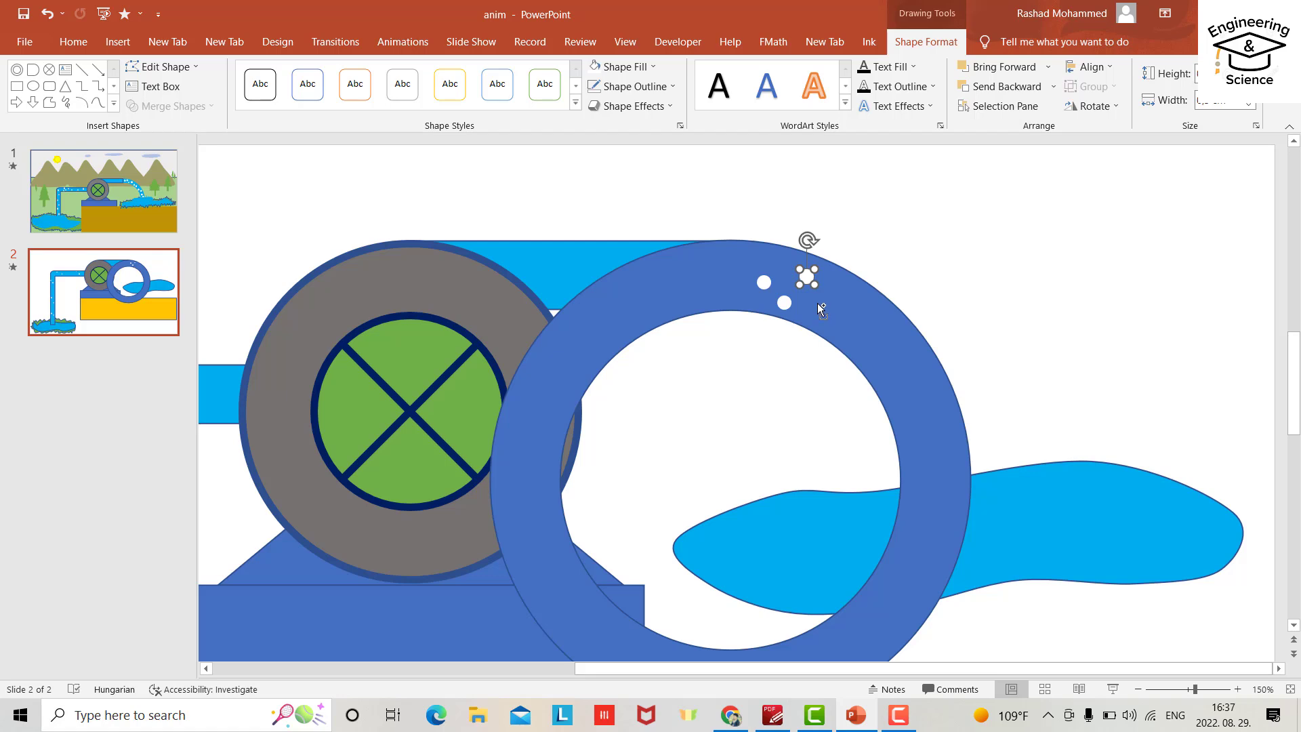
key(ctrl+v)
drag(809, 326, 870, 362)
key(ctrl+v)
key(ctrl+v)
drag(809, 324, 886, 330)
Group the six white droplets into one dot group
shift+click(874, 365)
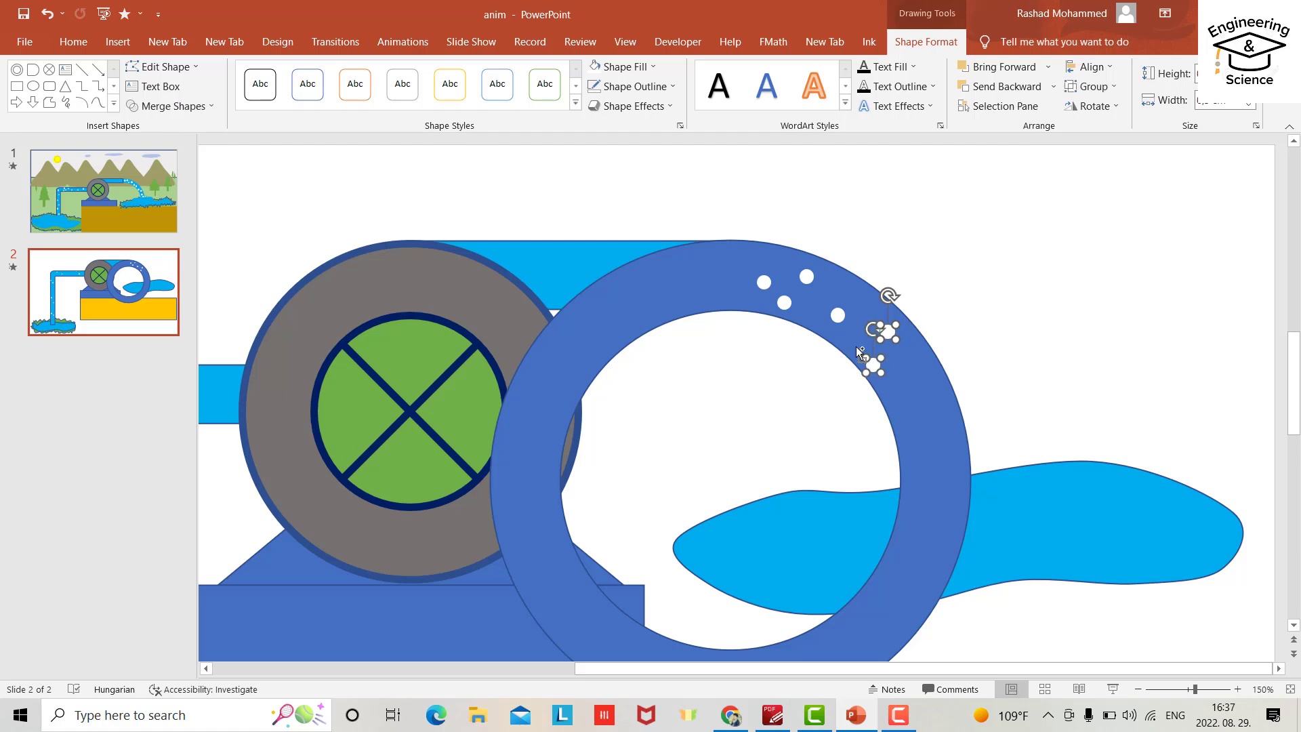
shift+click(838, 315)
shift+click(784, 303)
shift+click(807, 278)
shift+click(763, 281)
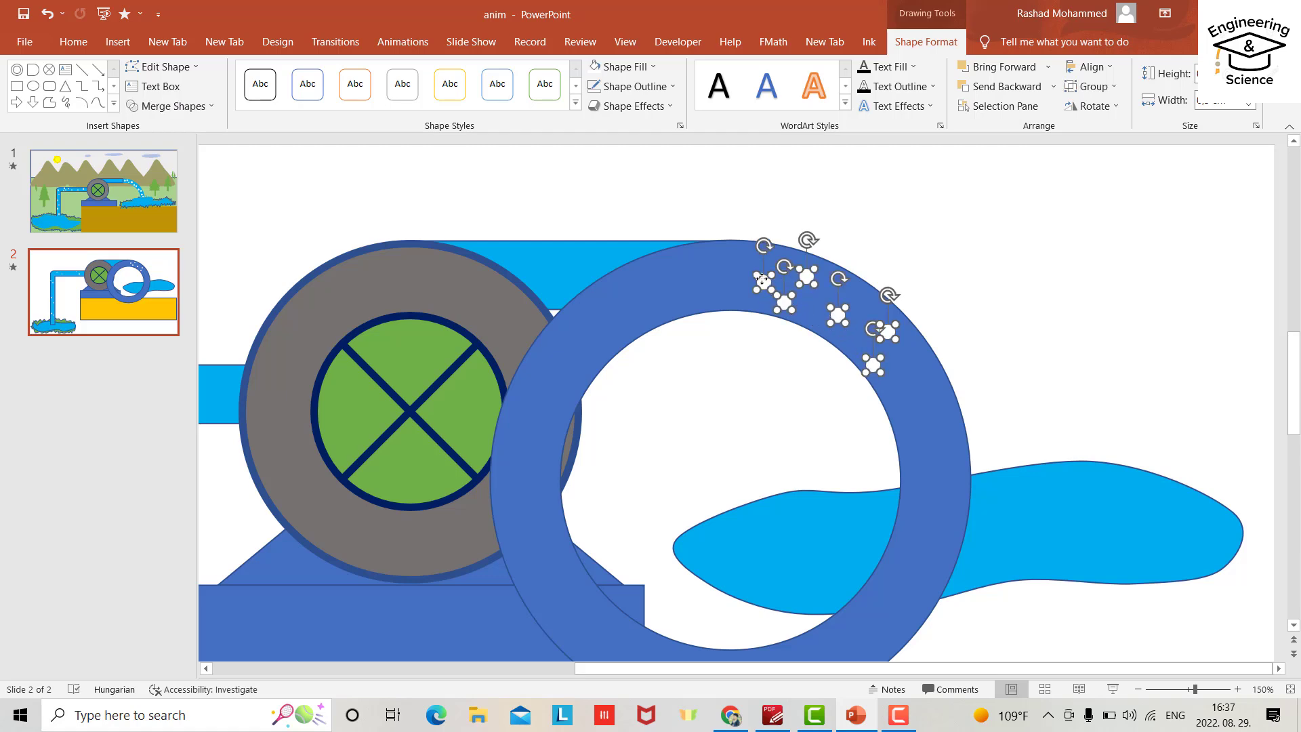
key(ctrl+g)
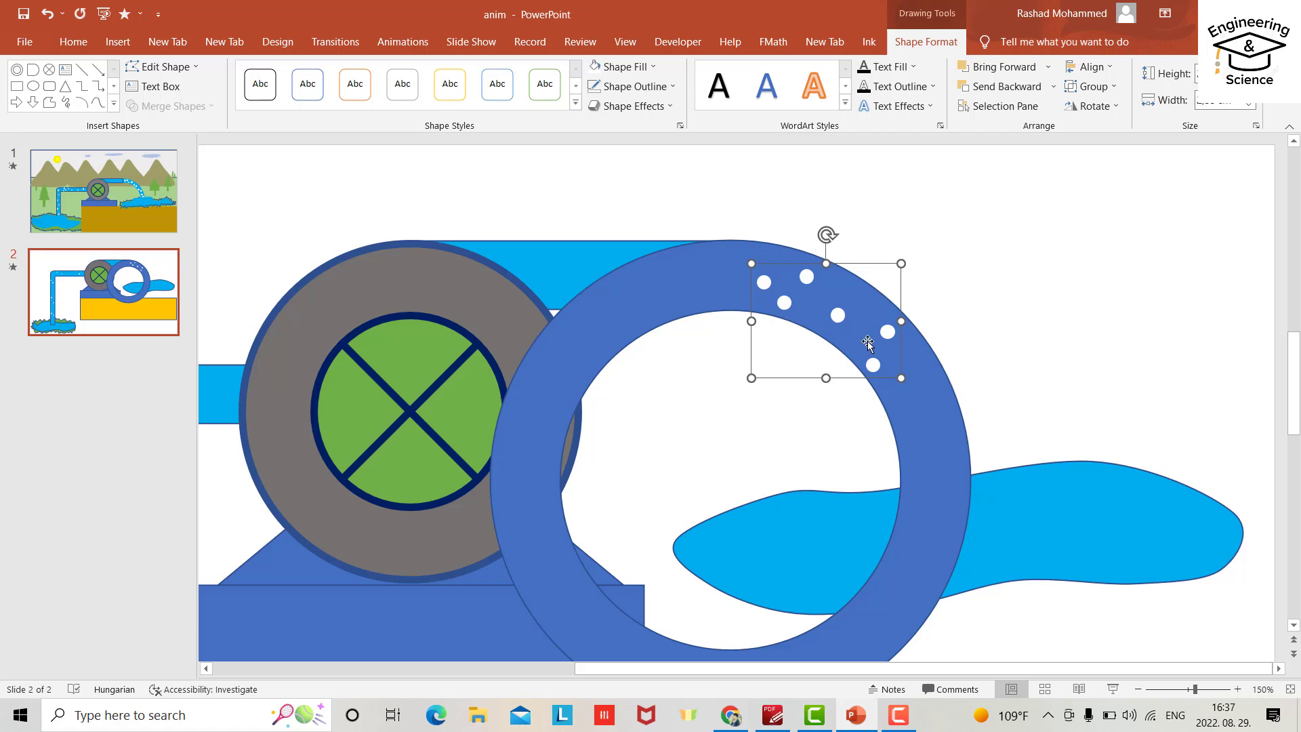
Duplicate the dot group, rotate it along the ring, and group both dot groups
key(ctrl+d)
drag(905, 378, 980, 495)
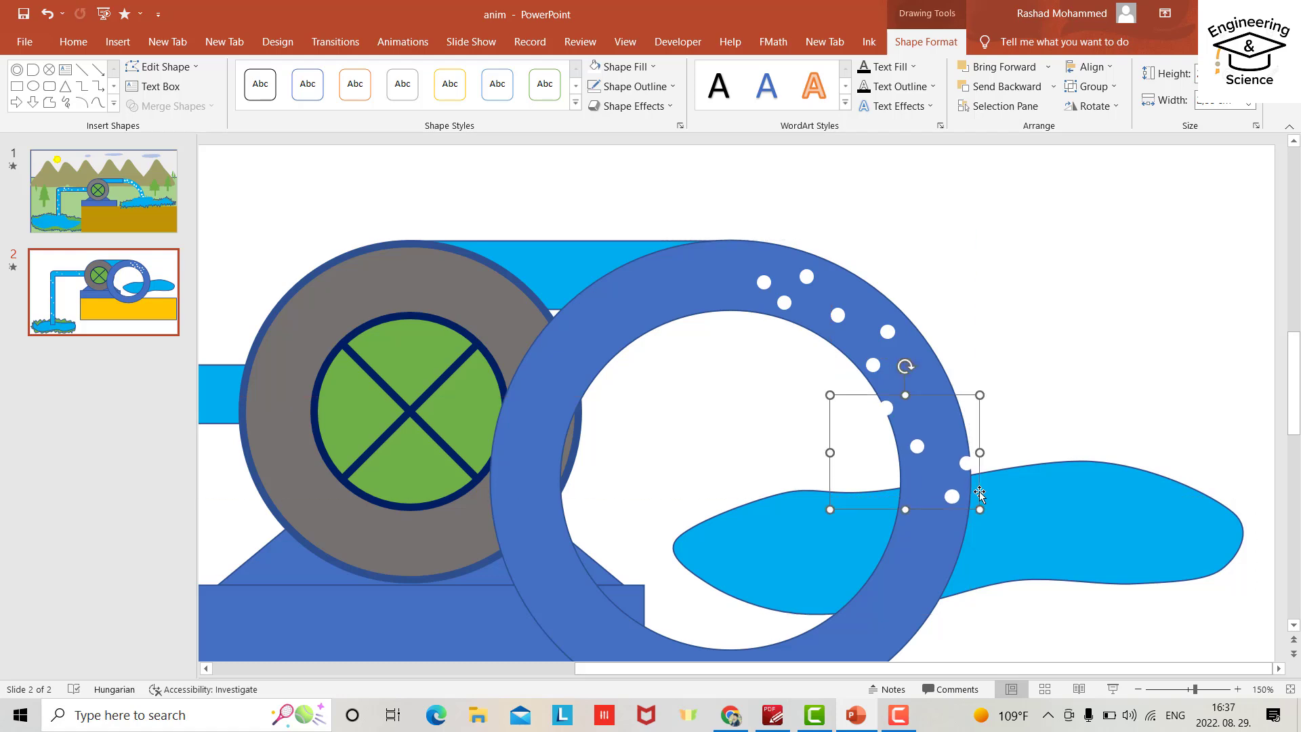
drag(905, 366, 975, 436)
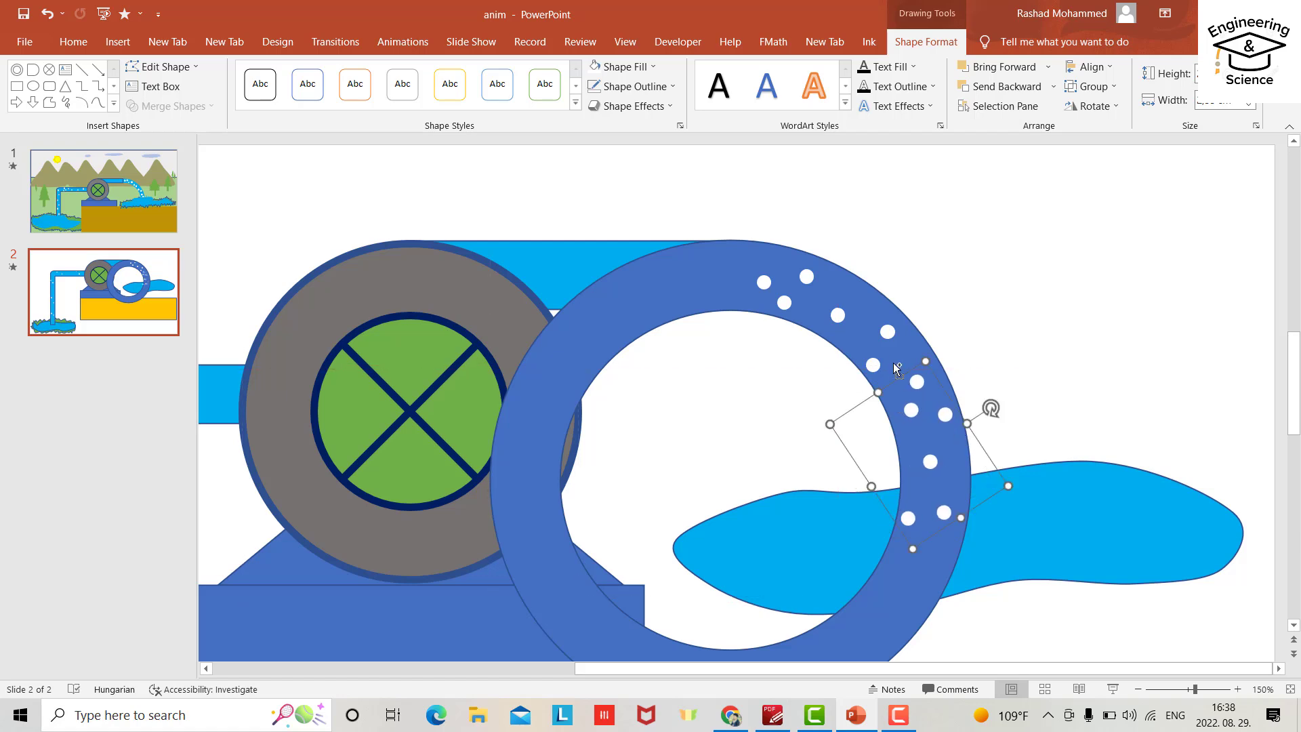
shift+click(876, 347)
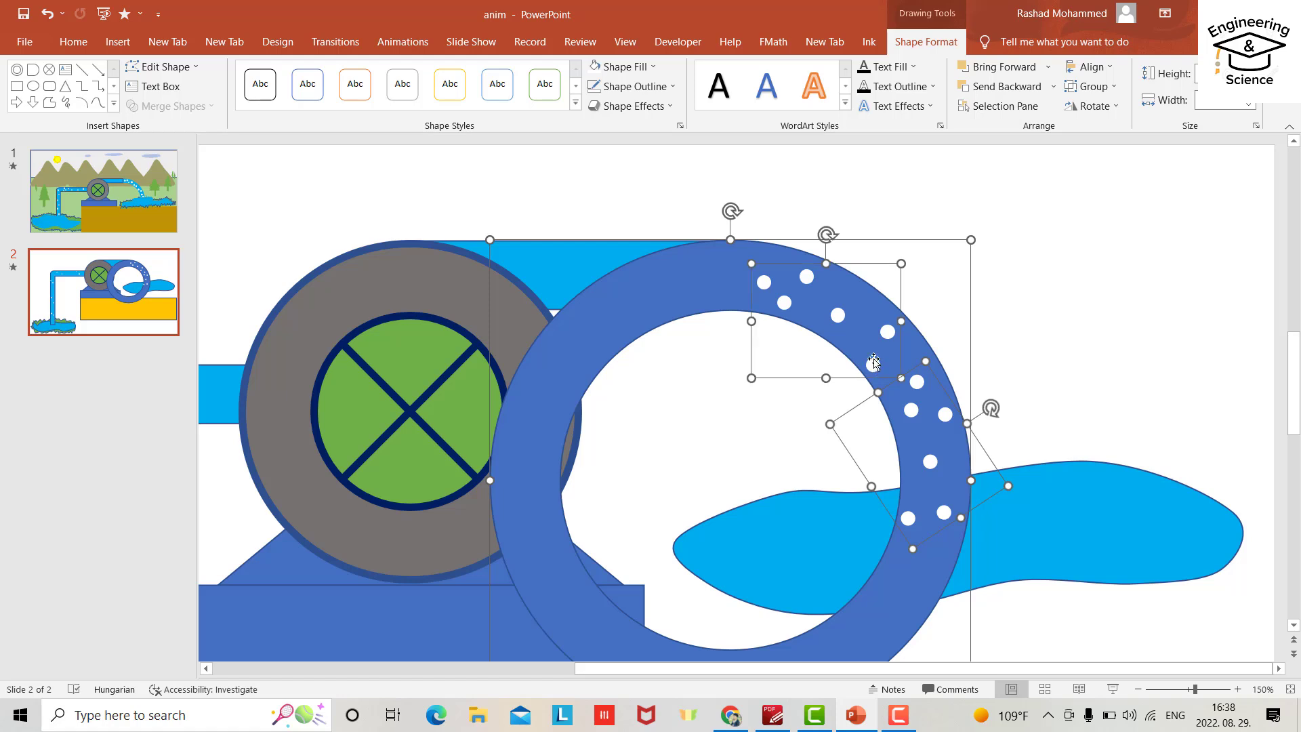
click(998, 310)
click(888, 342)
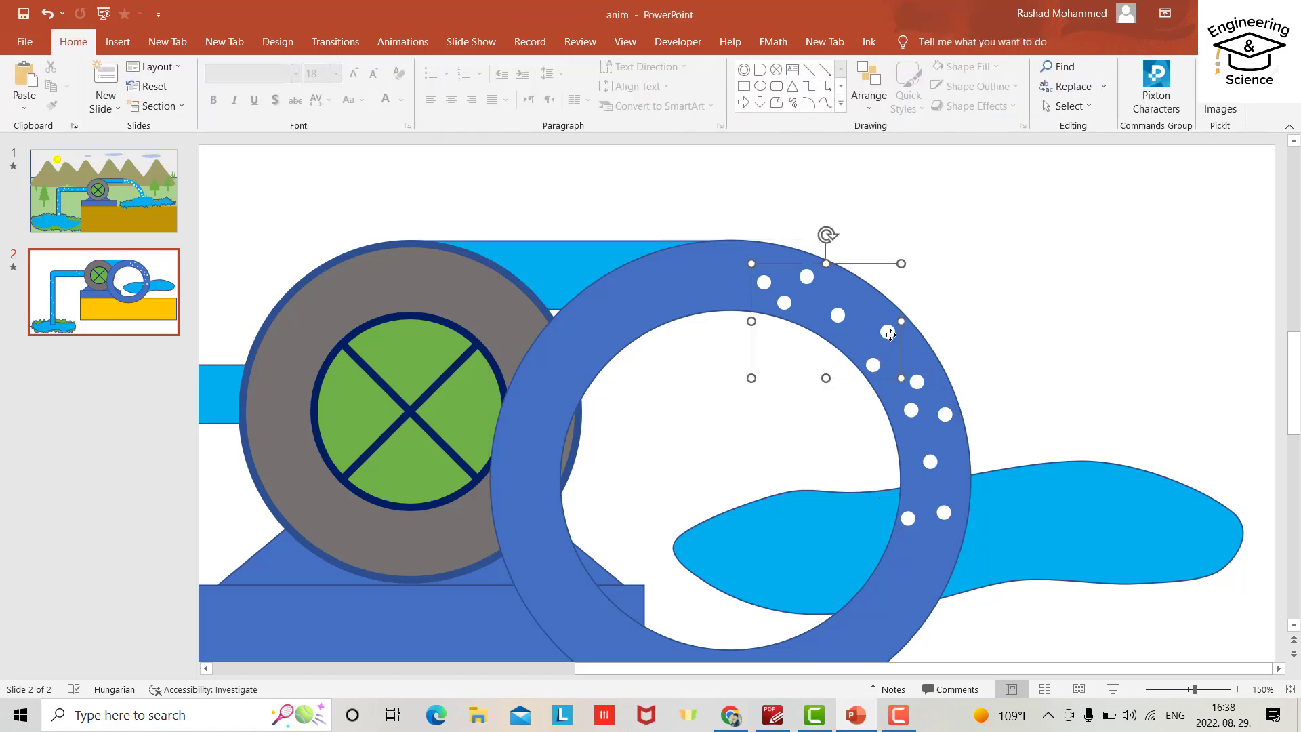
shift+click(919, 388)
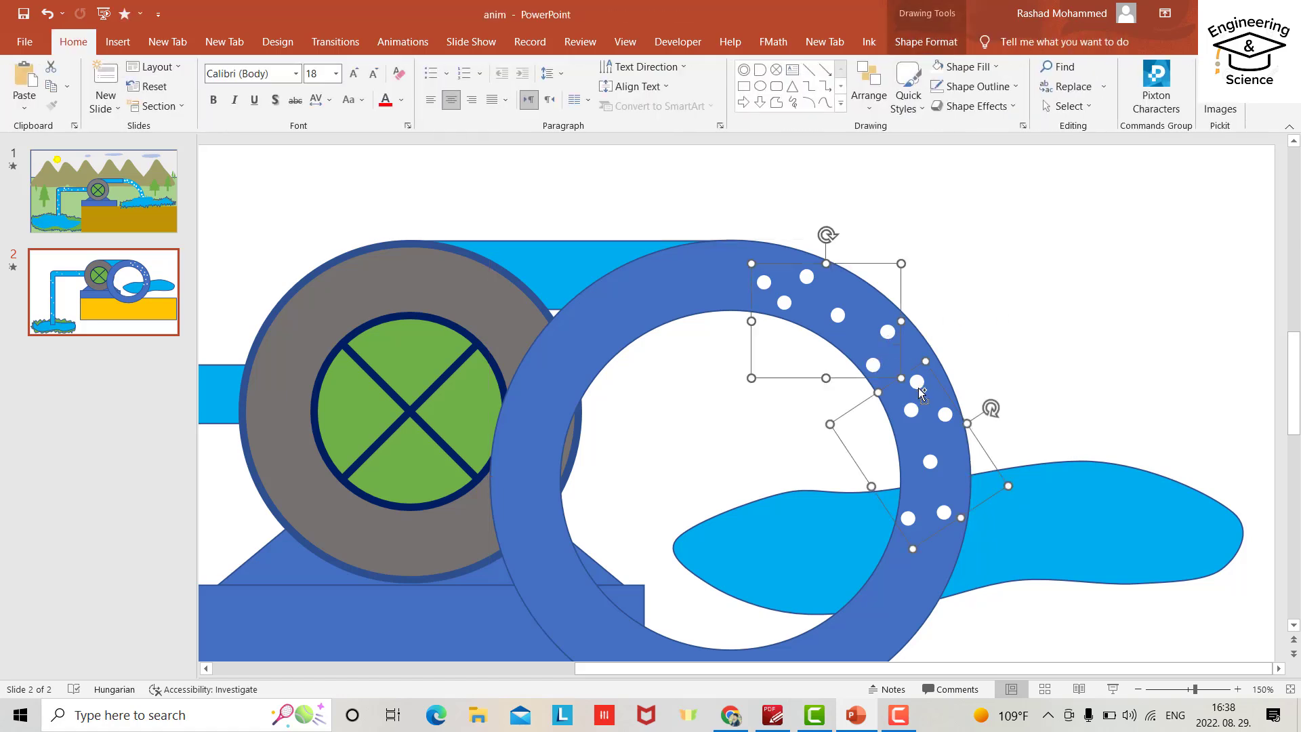
key(ctrl+g)
Paste copies of the combined dots onto the ring's left and lower-right sides
key(ctrl+v)
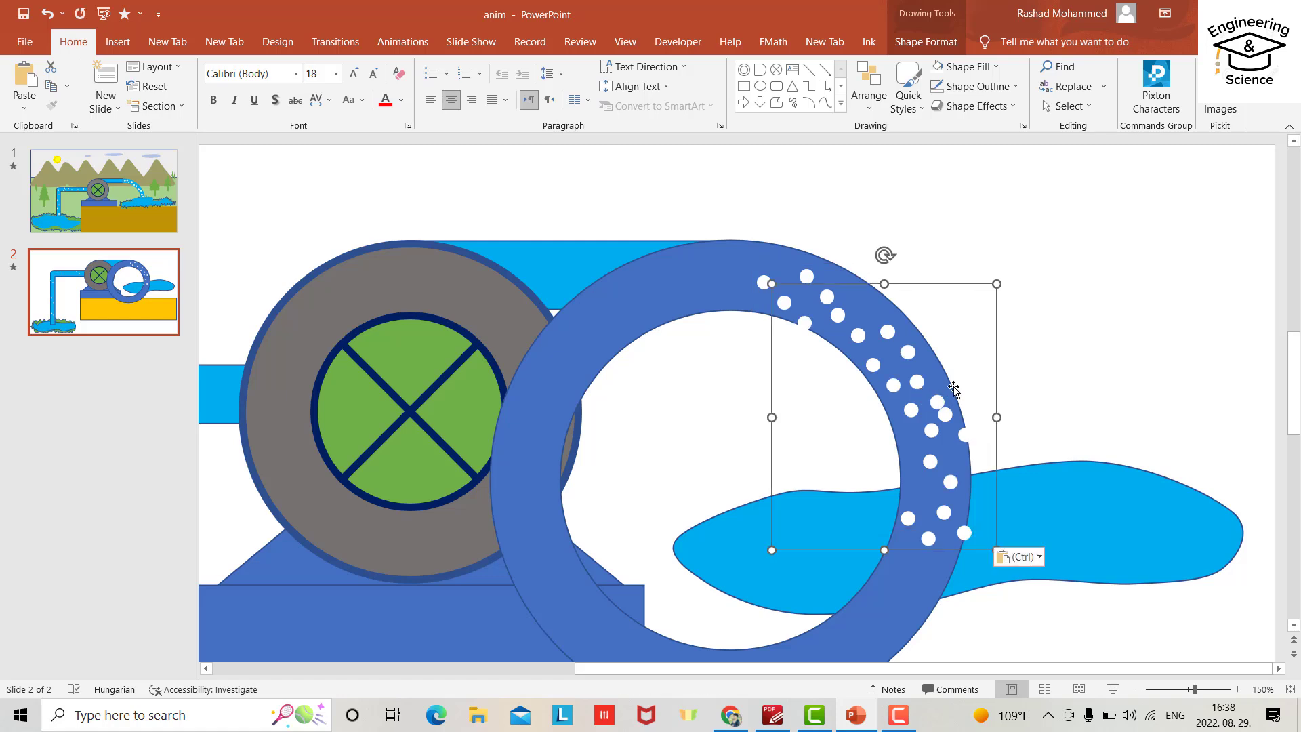
drag(922, 283, 488, 499)
drag(573, 293, 565, 287)
scroll(722, 332, down, 3)
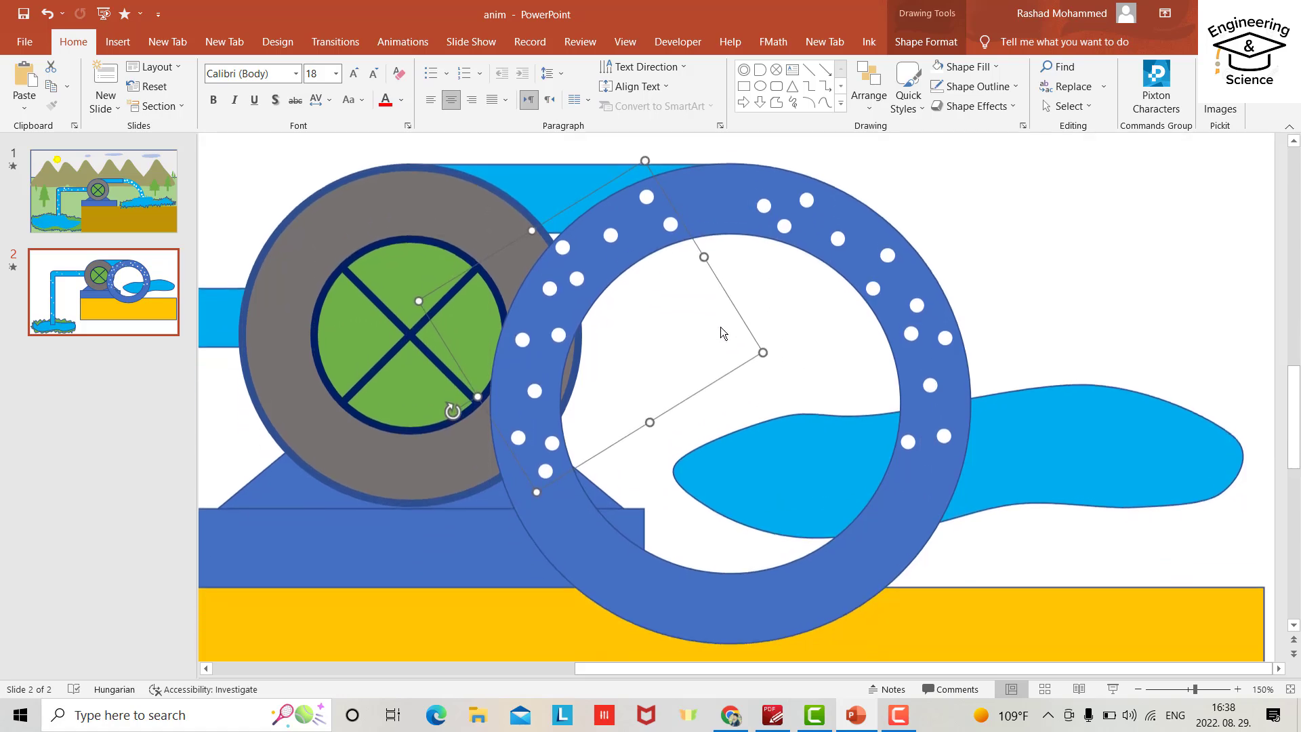
key(ctrl+v)
drag(886, 174, 847, 651)
Group the blue ring with all the dot groups and send it to the back
click(909, 233)
shift+click(769, 210)
shift+click(784, 221)
shift+click(911, 488)
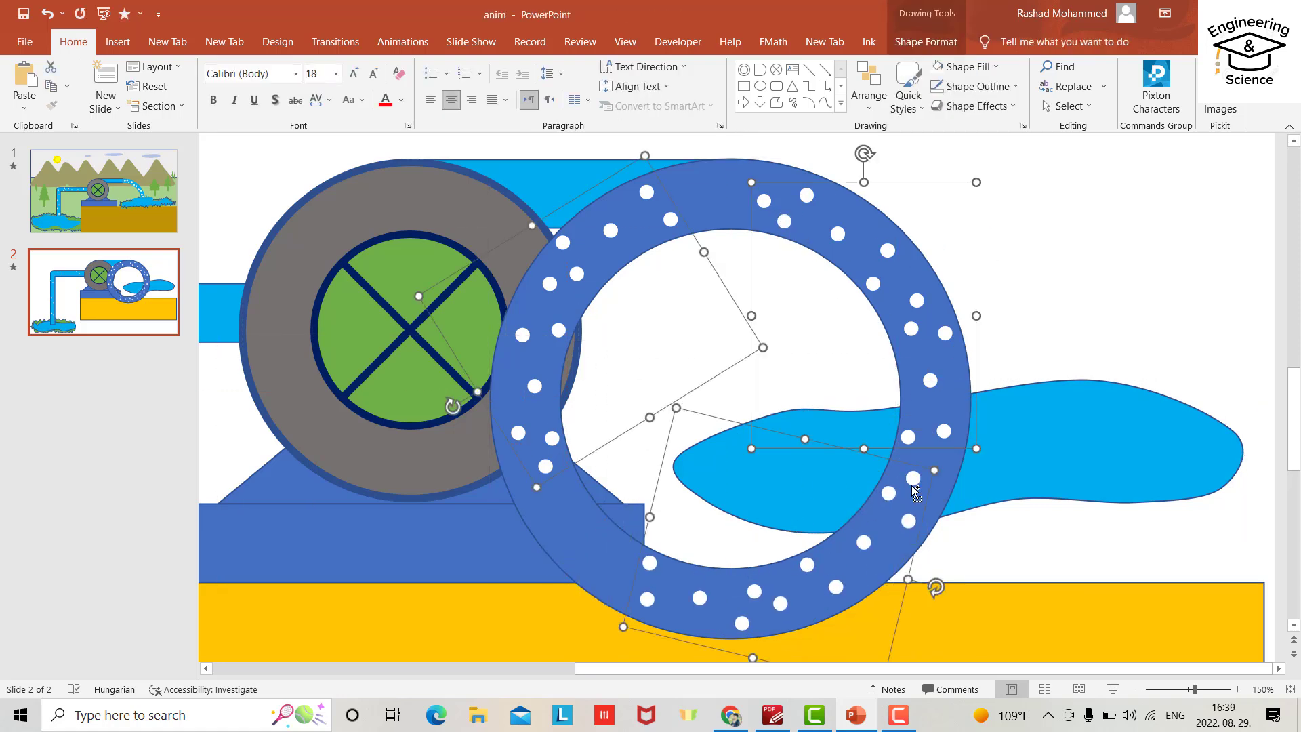
shift+click(558, 562)
key(ctrl+g)
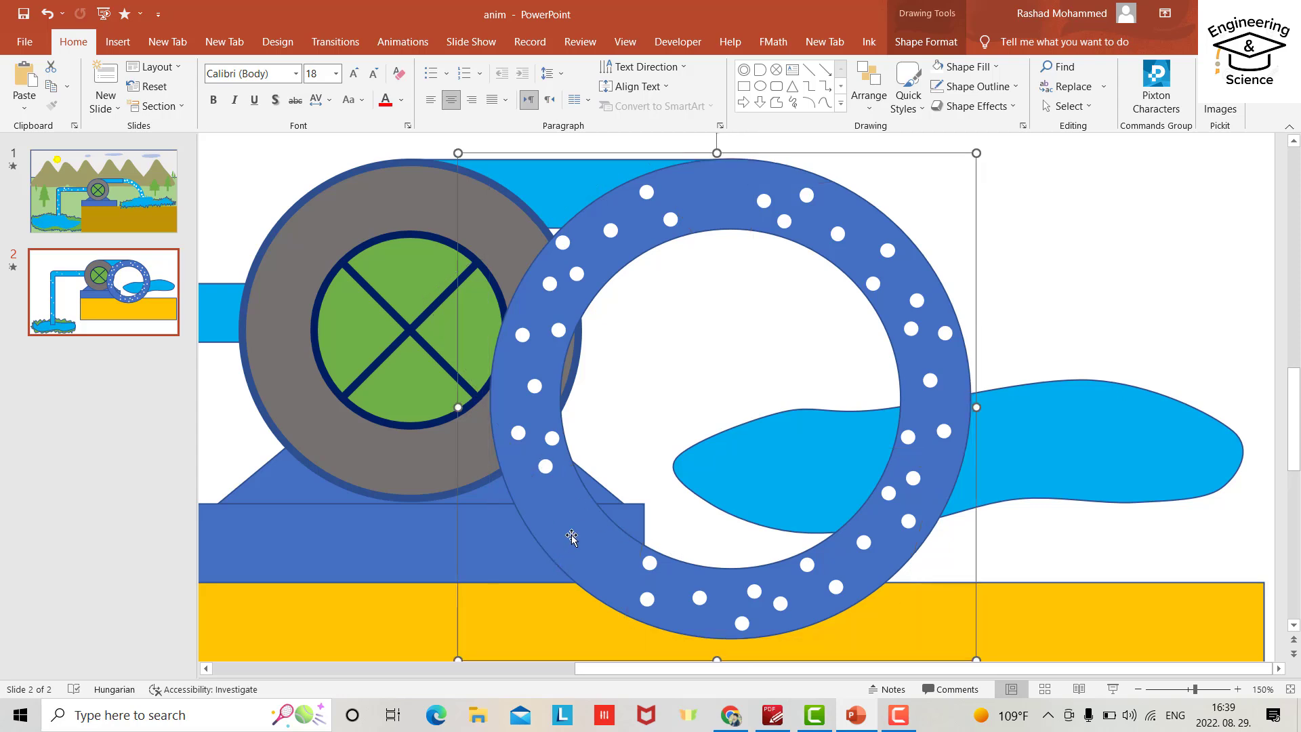
right_click(874, 209)
click(921, 378)
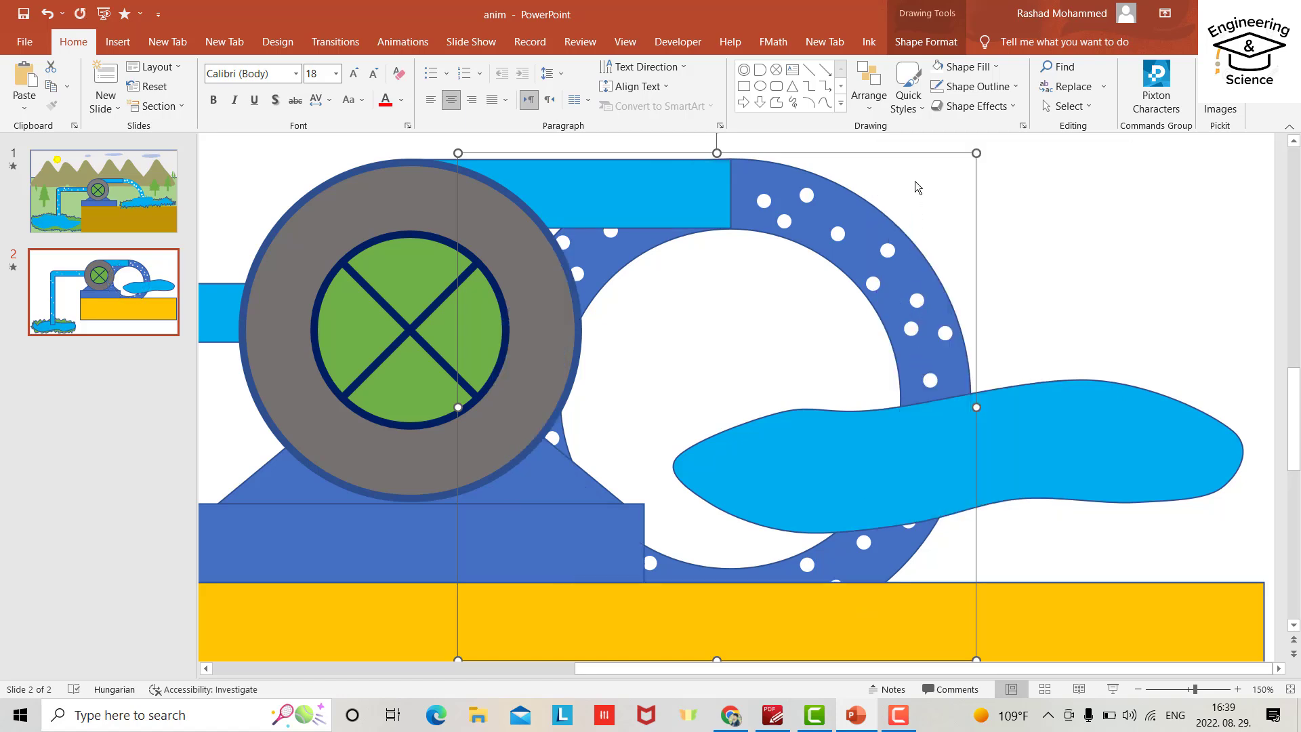
scroll(725, 98, down, 5)
Draw a rectangle between the pump and the arc and send it to the back
click(743, 86)
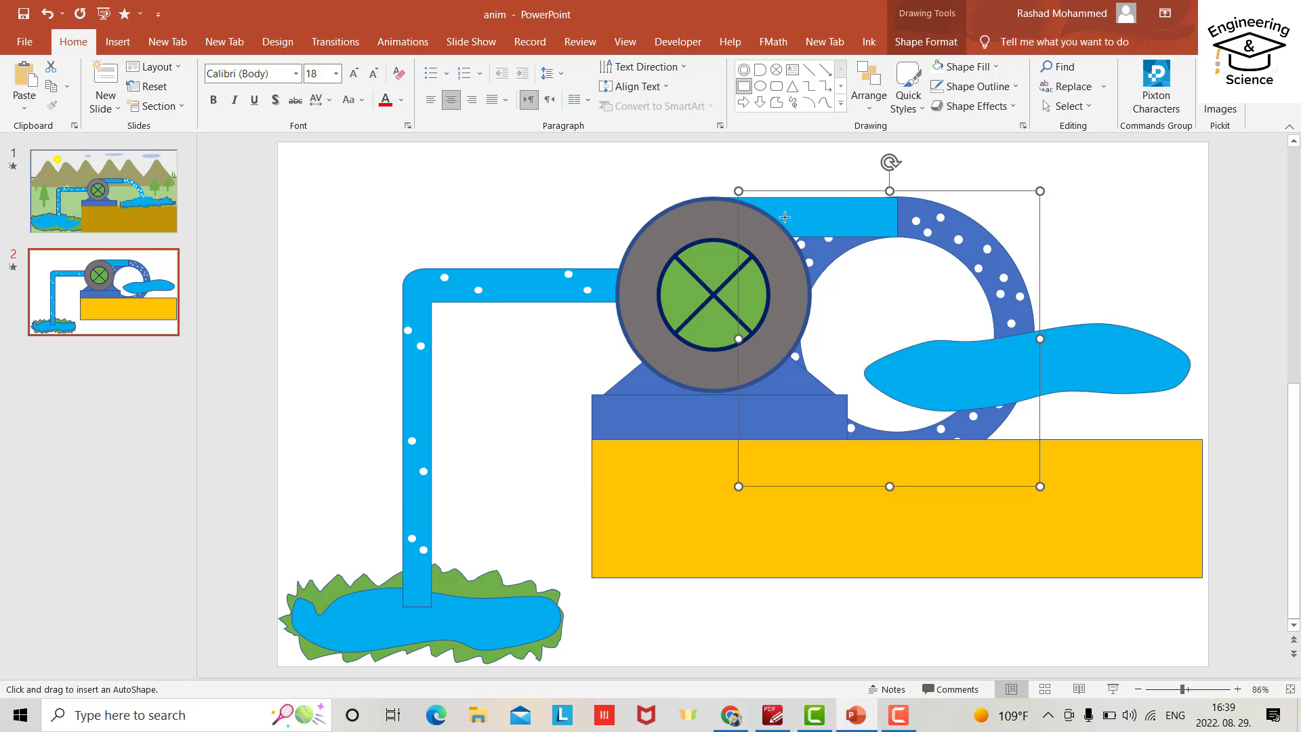
drag(785, 218, 898, 454)
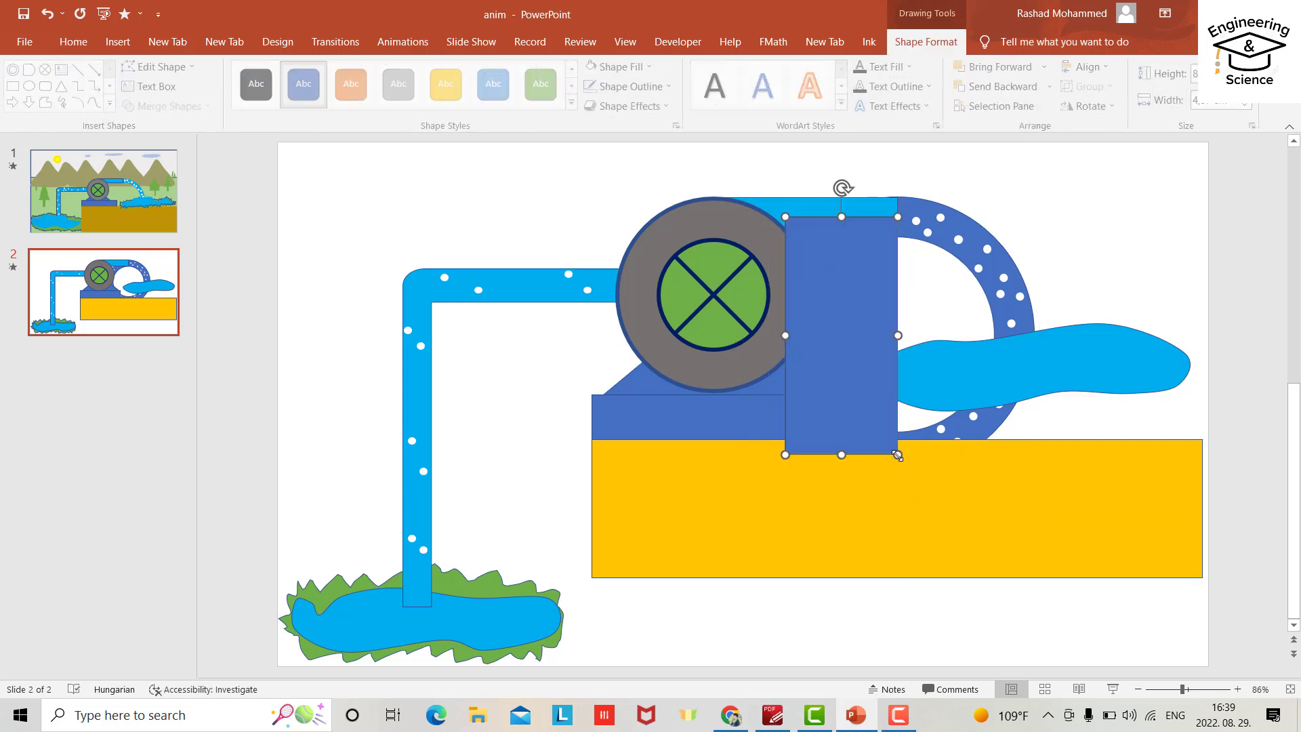
right_click(862, 367)
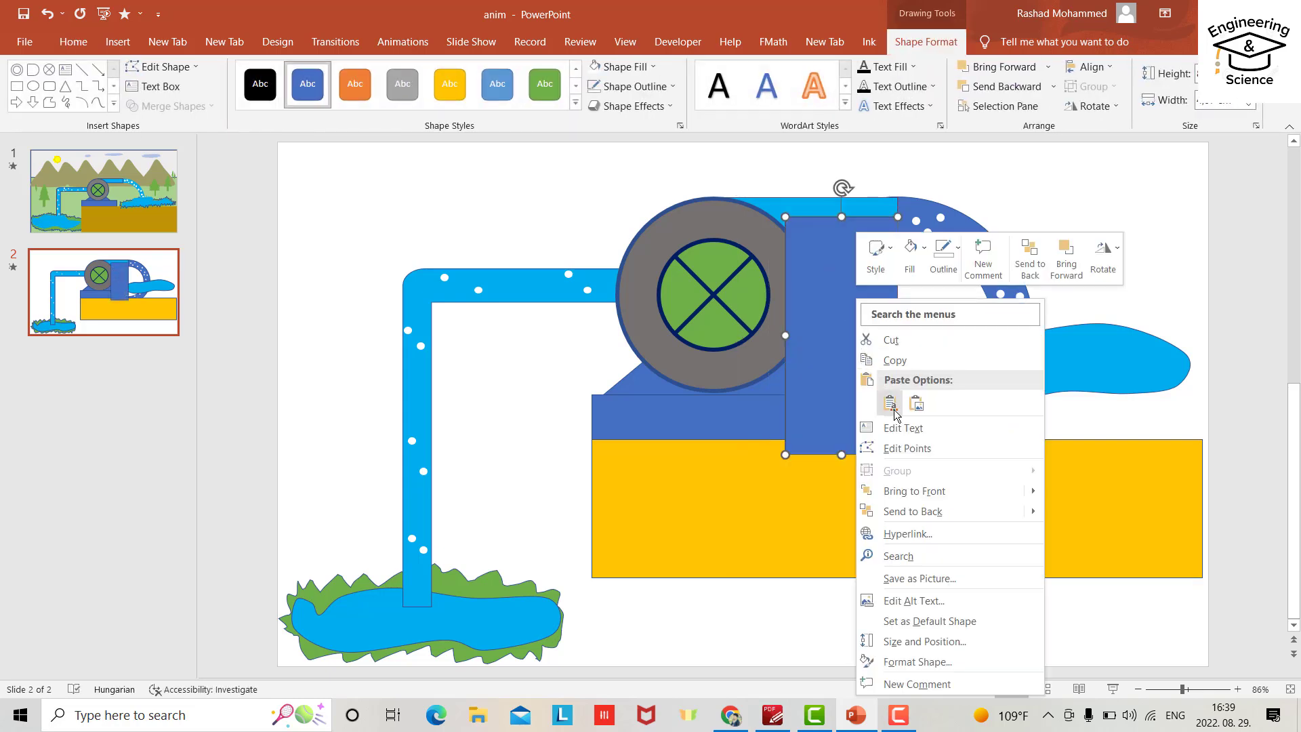
click(911, 513)
Send the blue arc behind the pump body
click(975, 260)
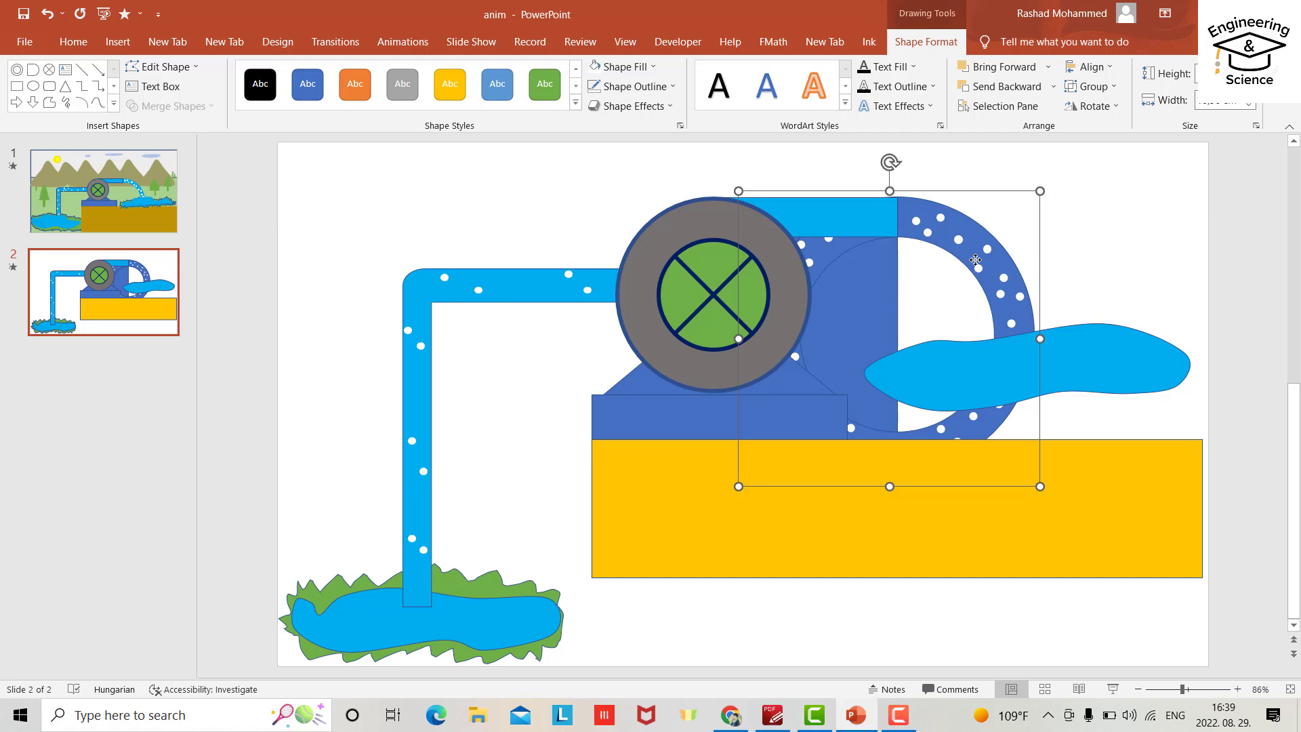
right_click(975, 260)
click(1023, 434)
Fill the connecting rectangle with a light green theme colour
click(875, 322)
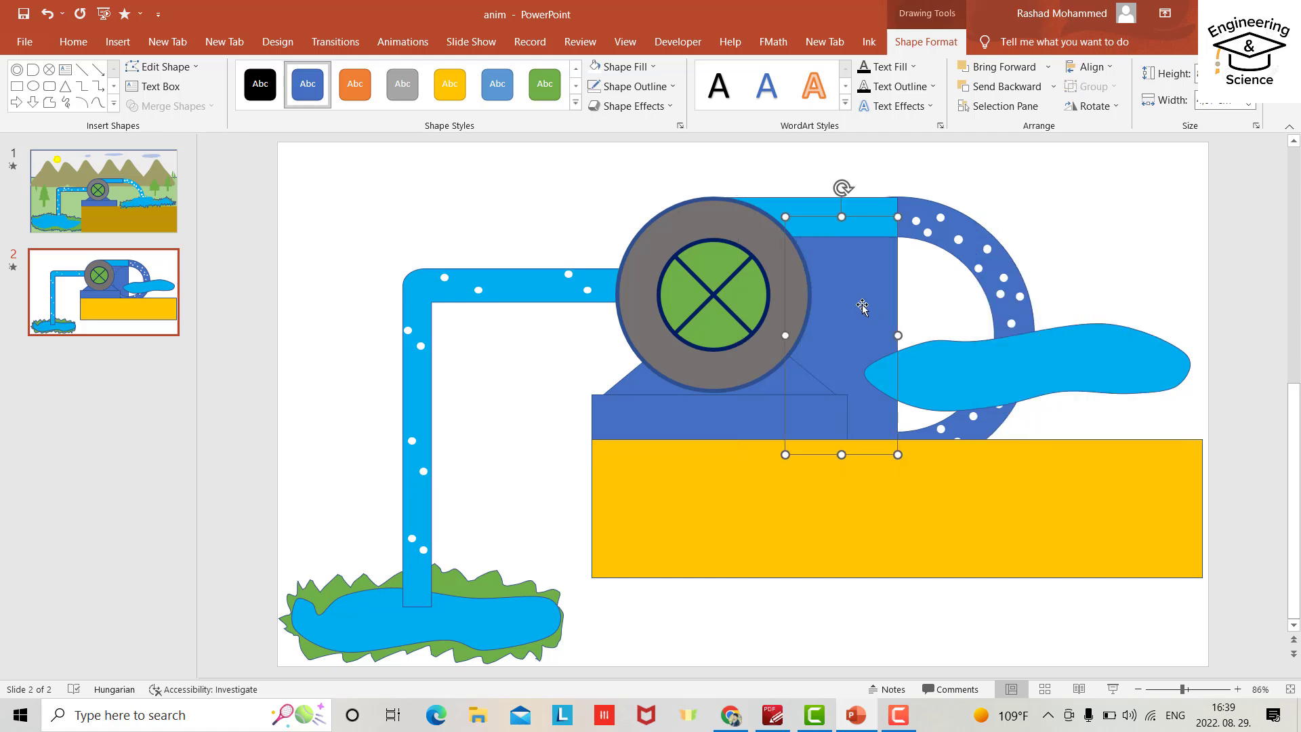
click(651, 67)
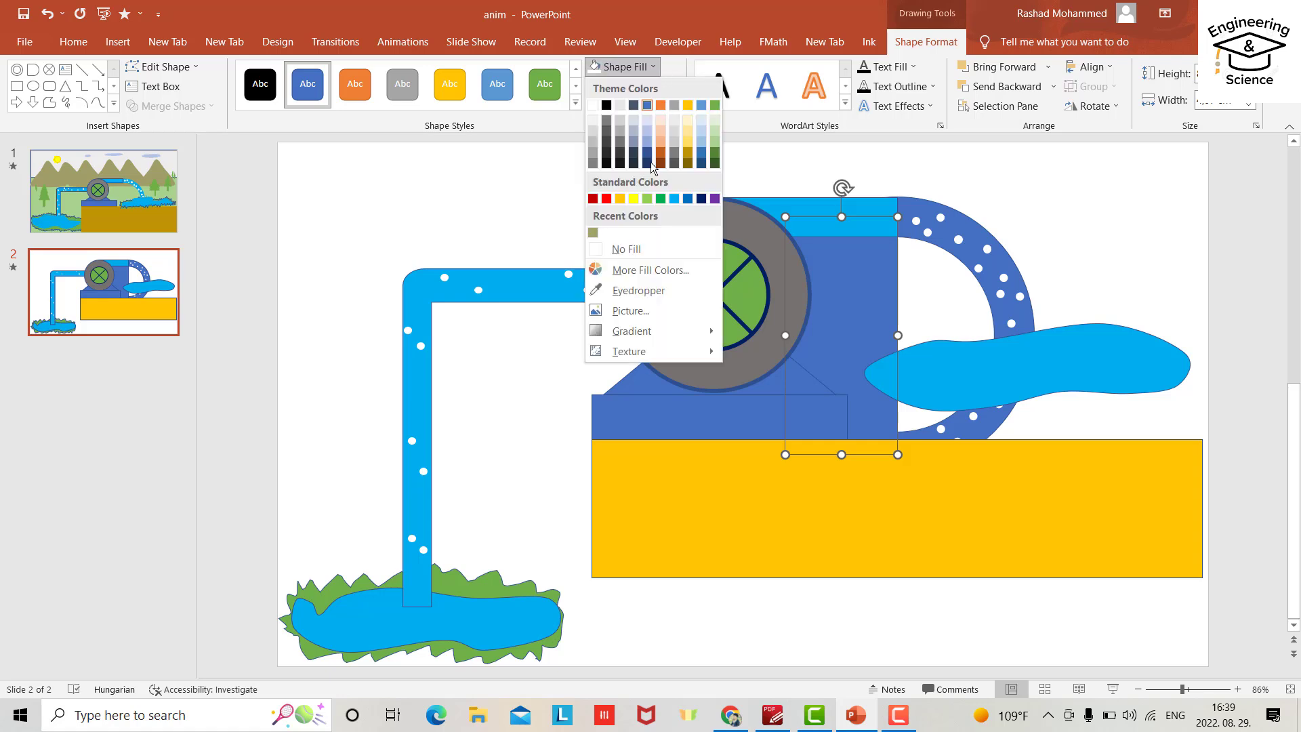
click(714, 132)
scroll(920, 192, down, 2)
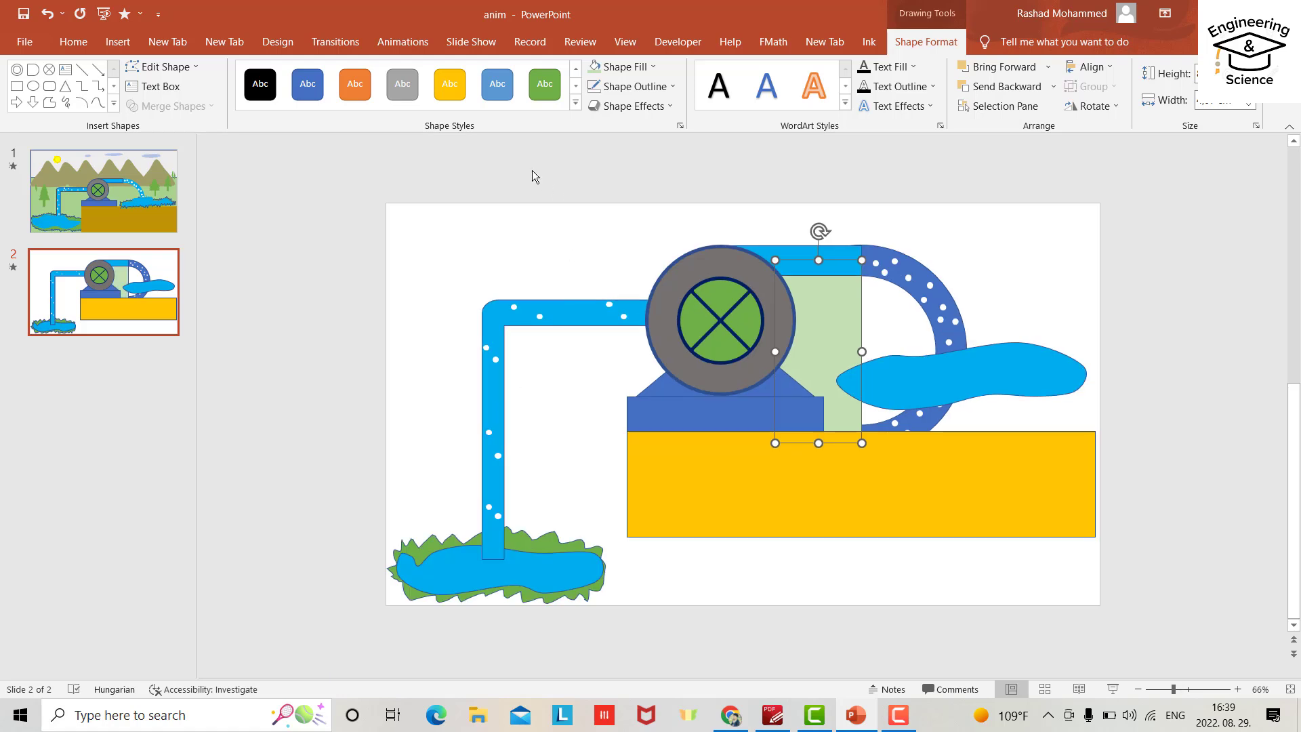
Draw a large light green rectangle over the lower slide, sent behind everything
click(16, 86)
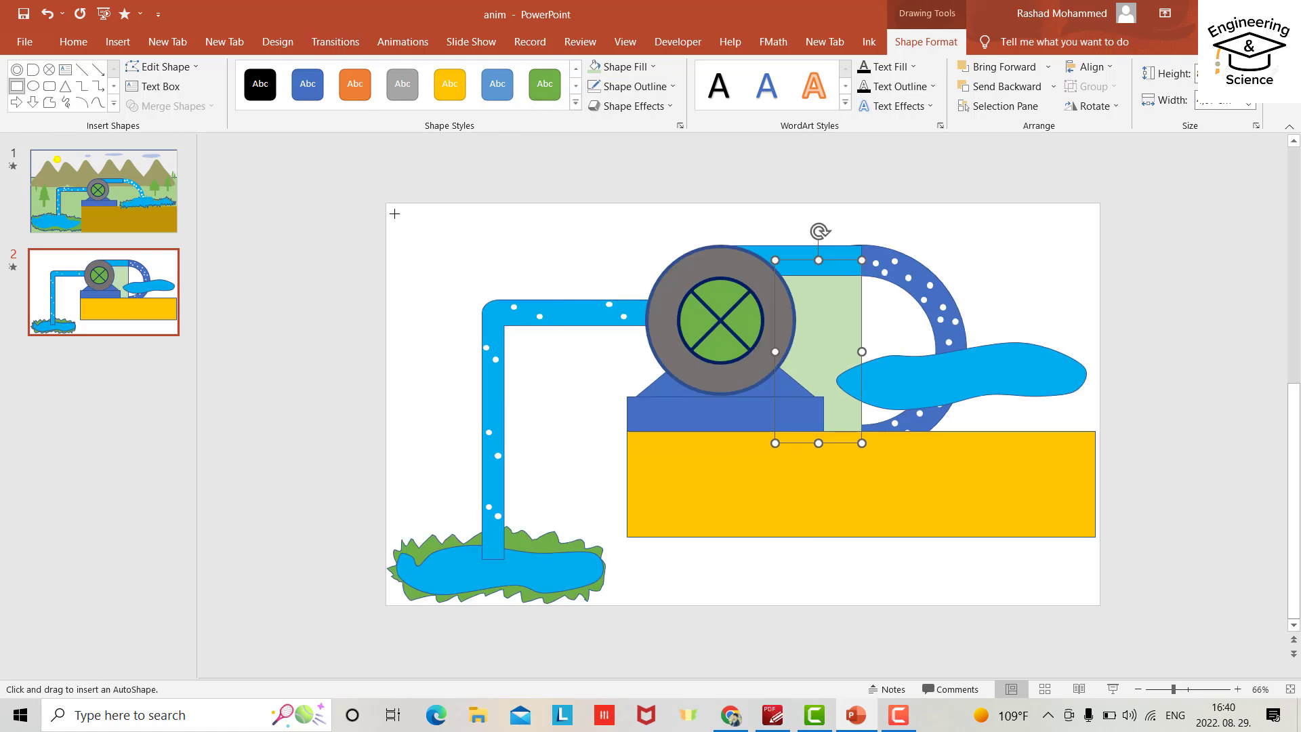
drag(387, 289, 1100, 600)
drag(1100, 603, 1099, 603)
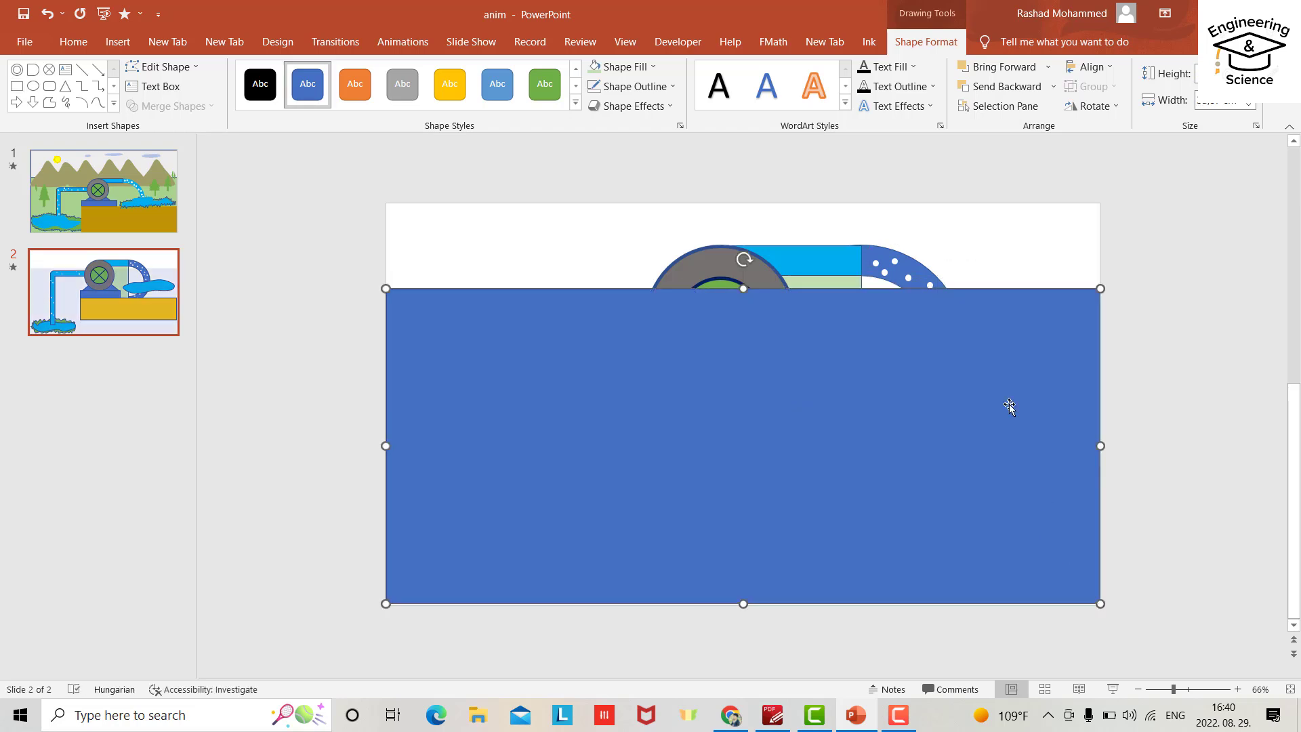
right_click(1027, 298)
click(1087, 511)
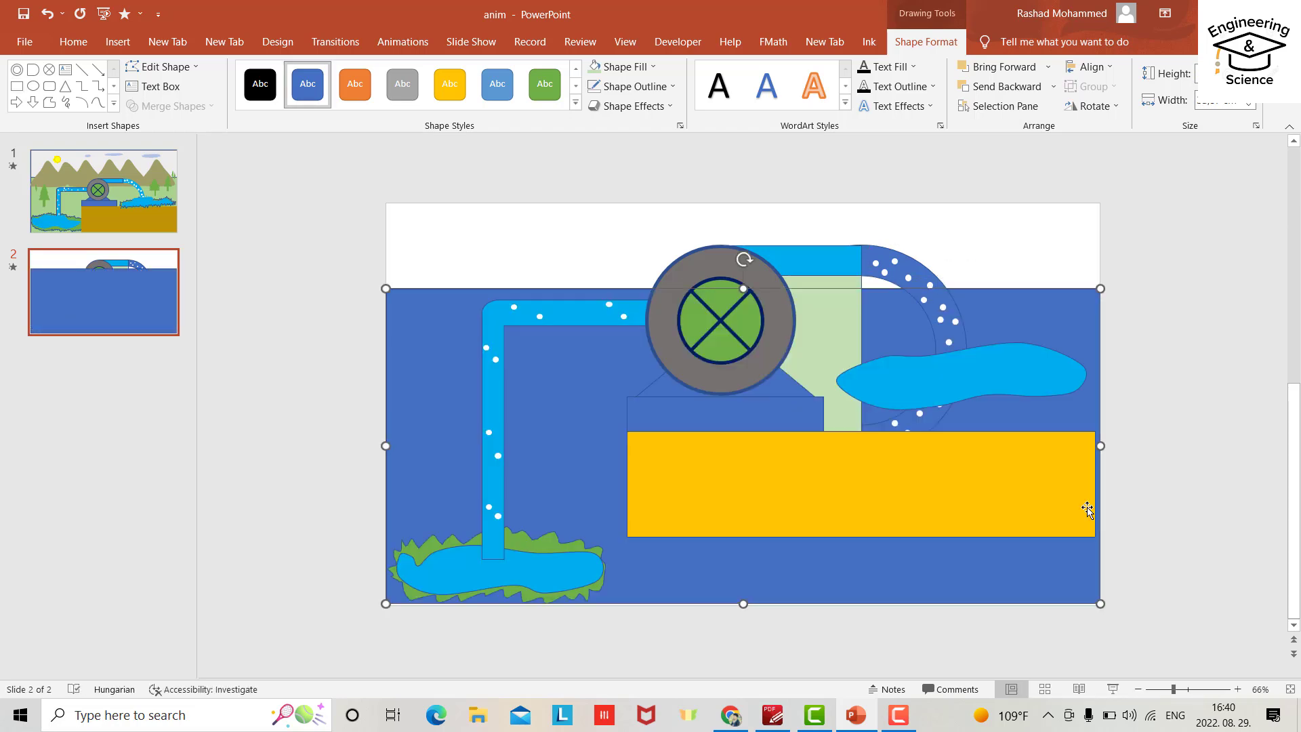
click(652, 67)
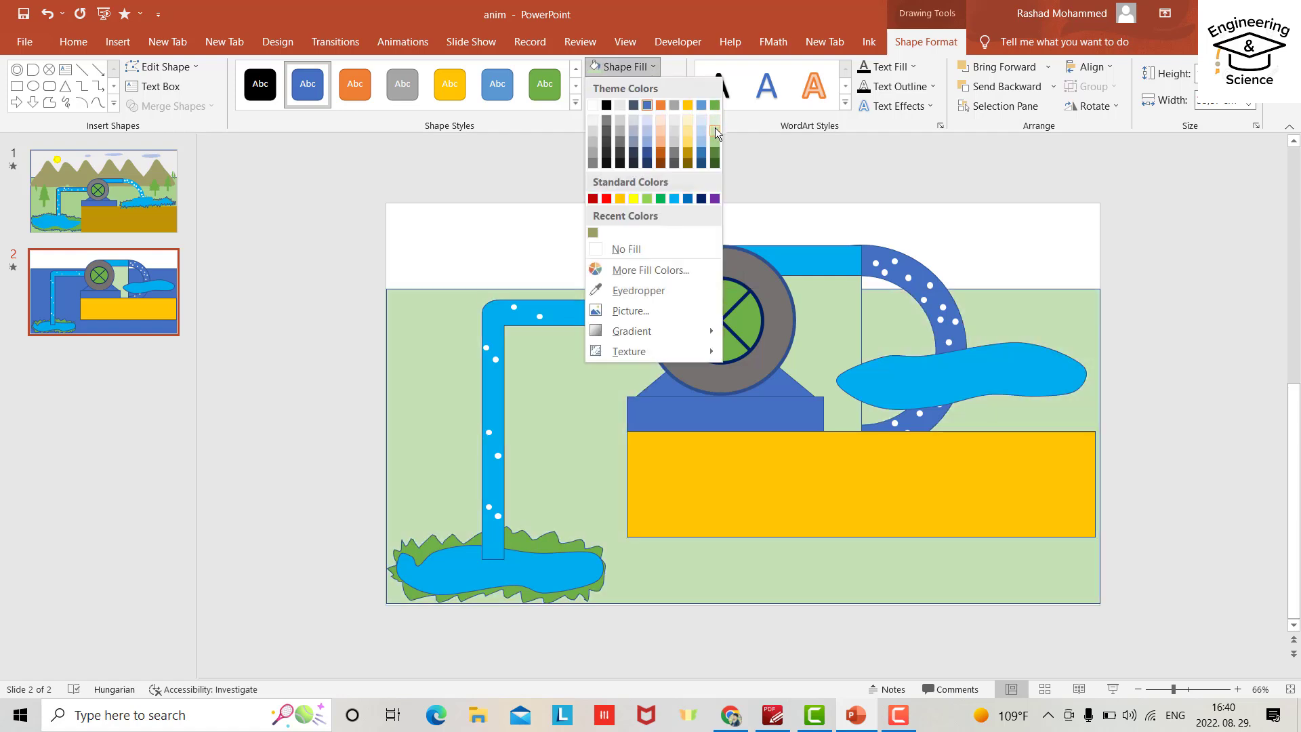
click(715, 128)
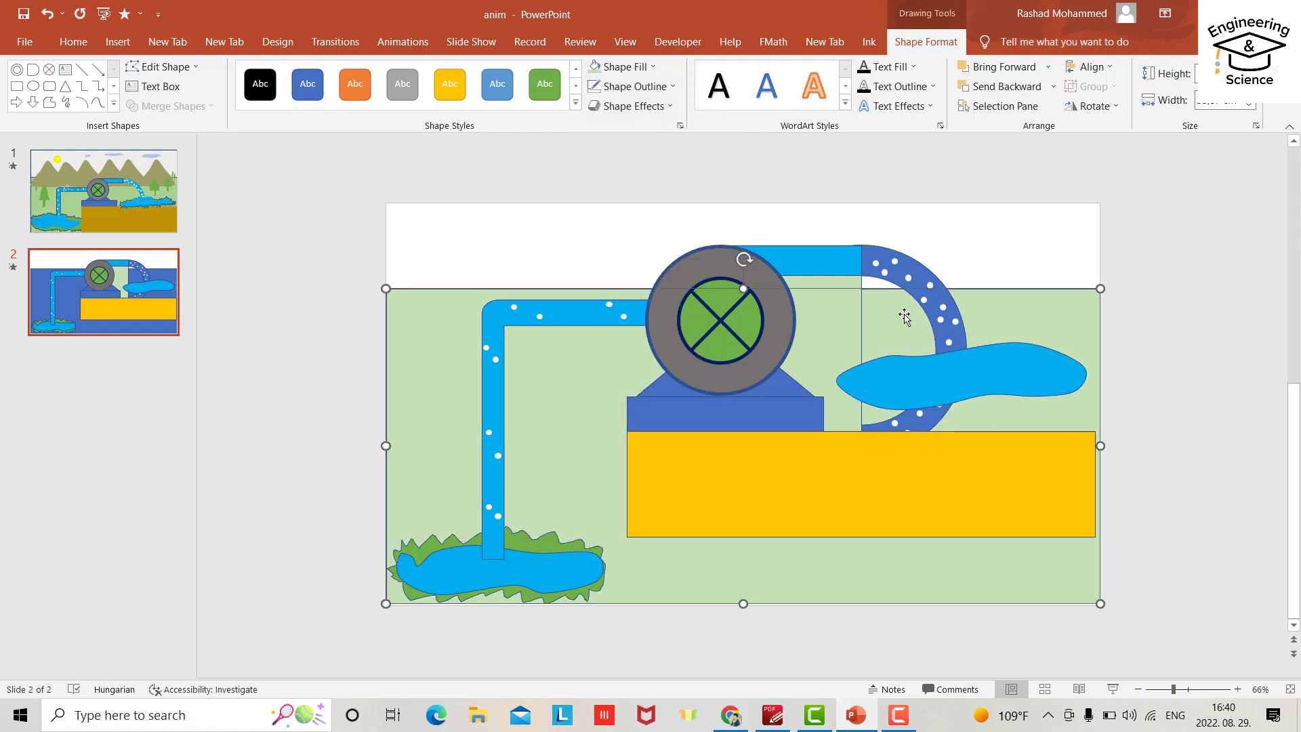
Remove the outline from the green connector piece
click(860, 288)
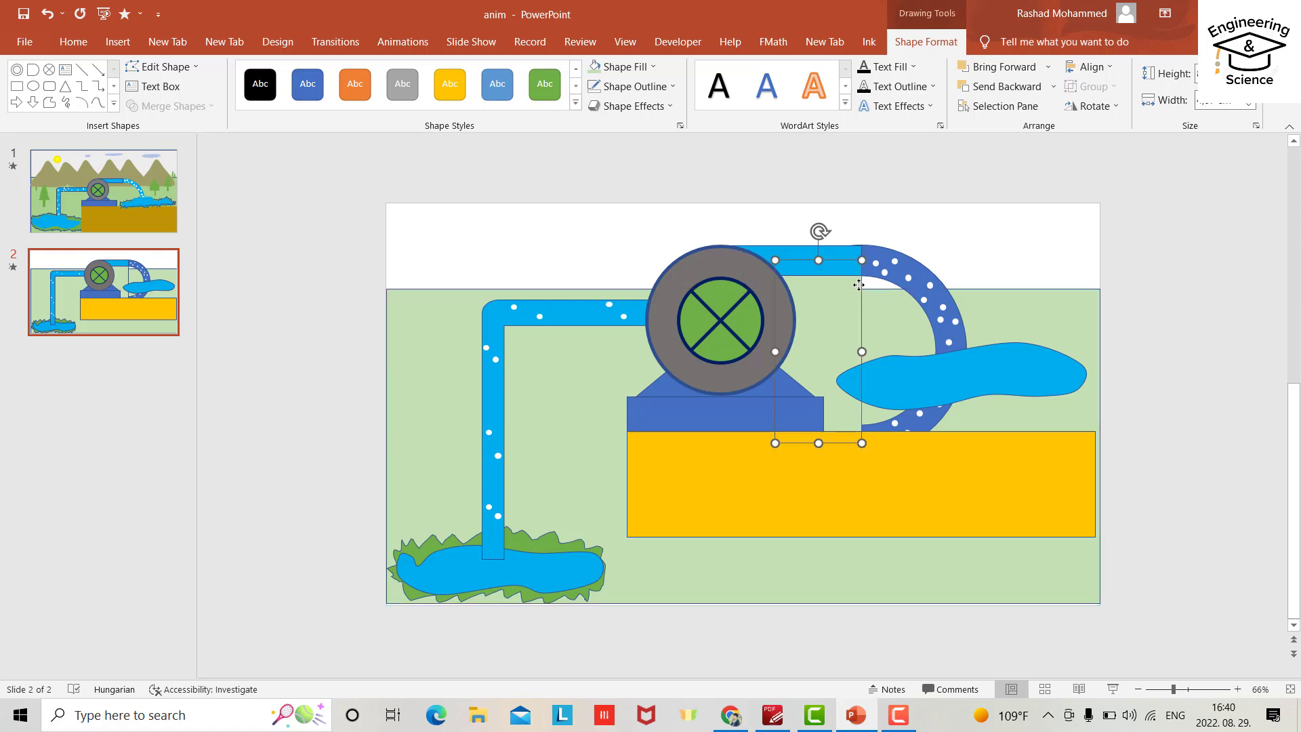
right_click(859, 286)
click(674, 88)
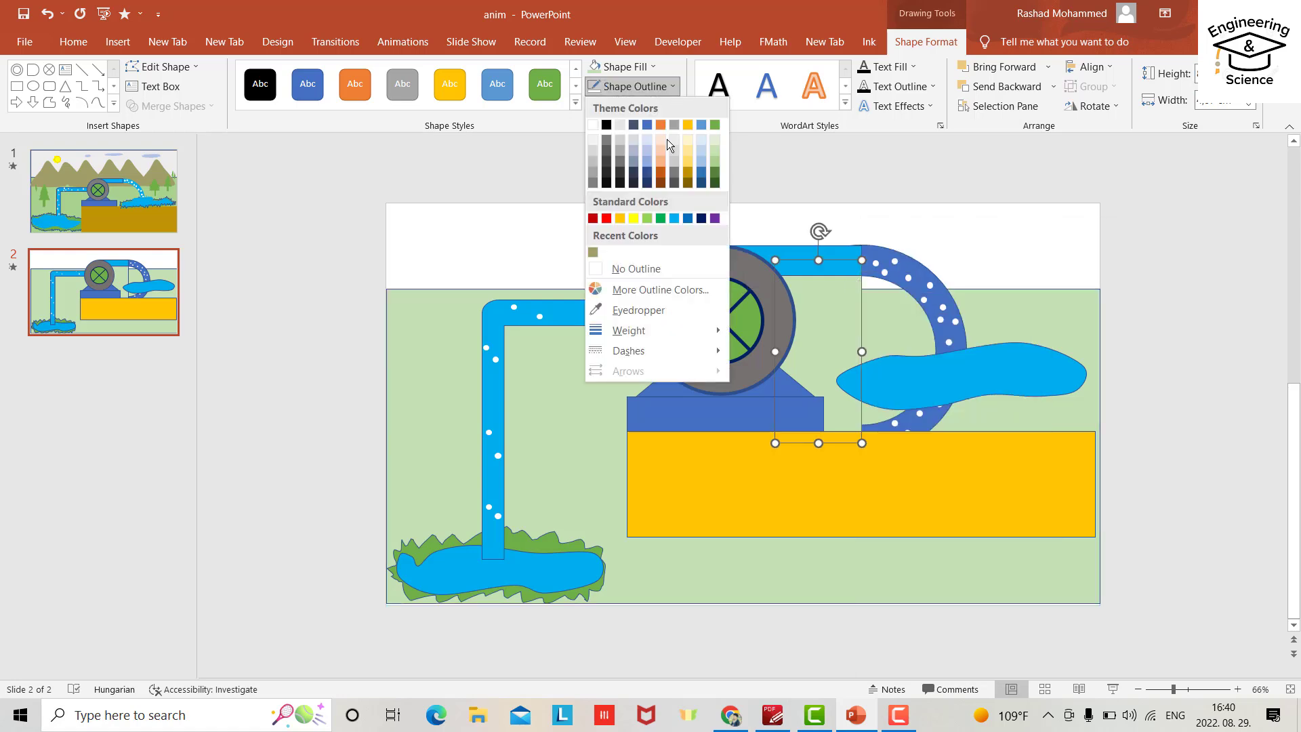
click(599, 270)
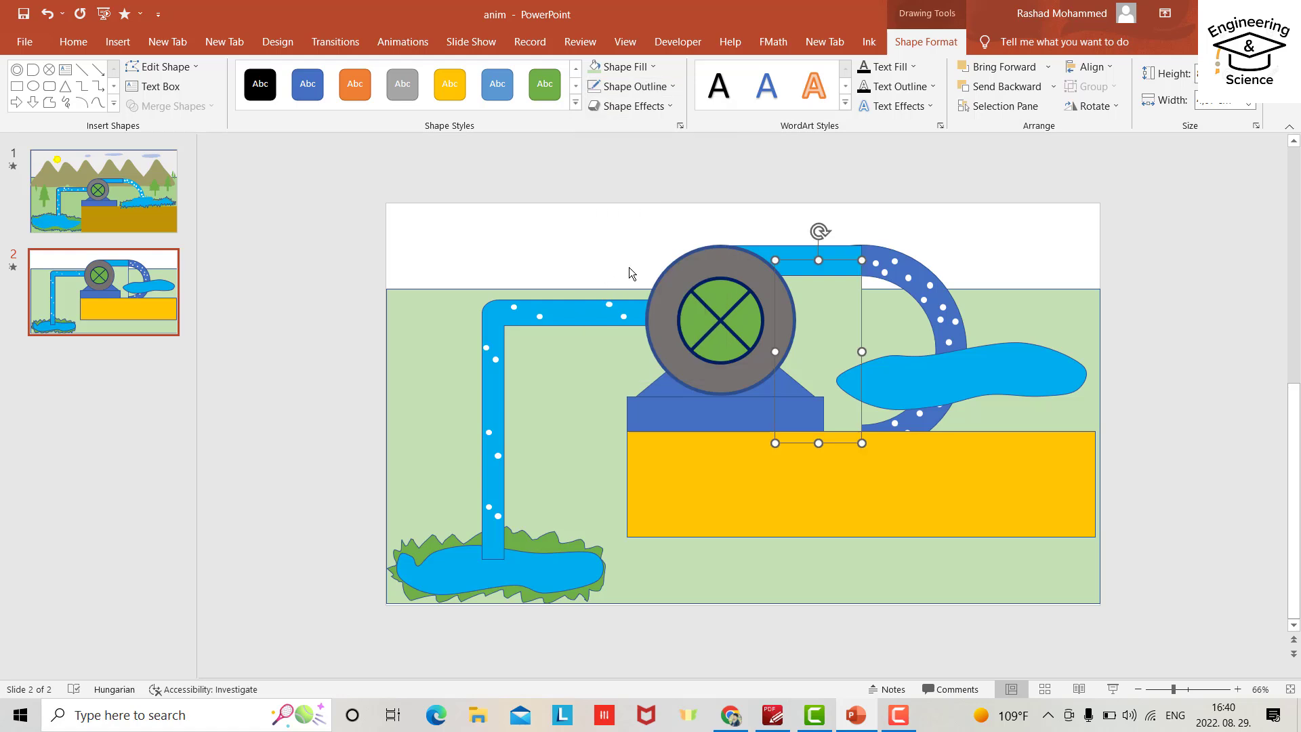
click(937, 513)
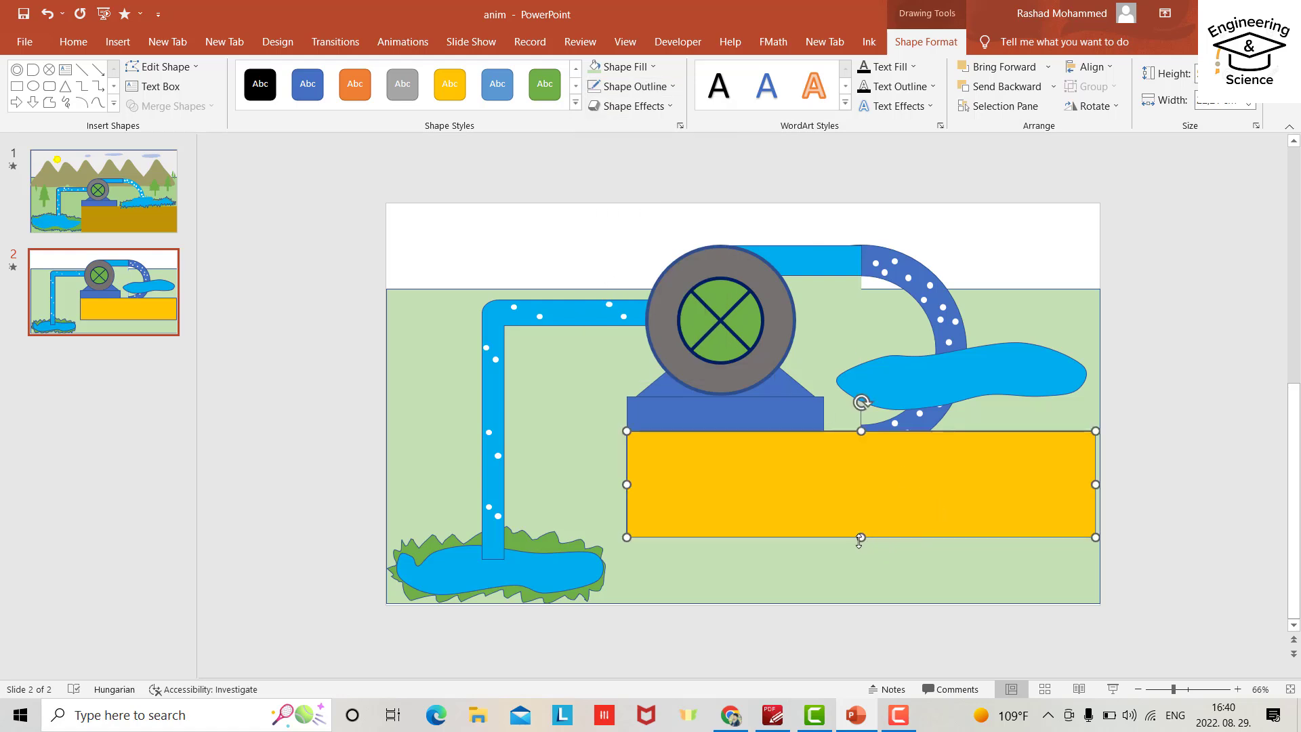
Stretch the yellow rectangle to the slide bottom and draw a block under the right pond
drag(860, 539, 861, 603)
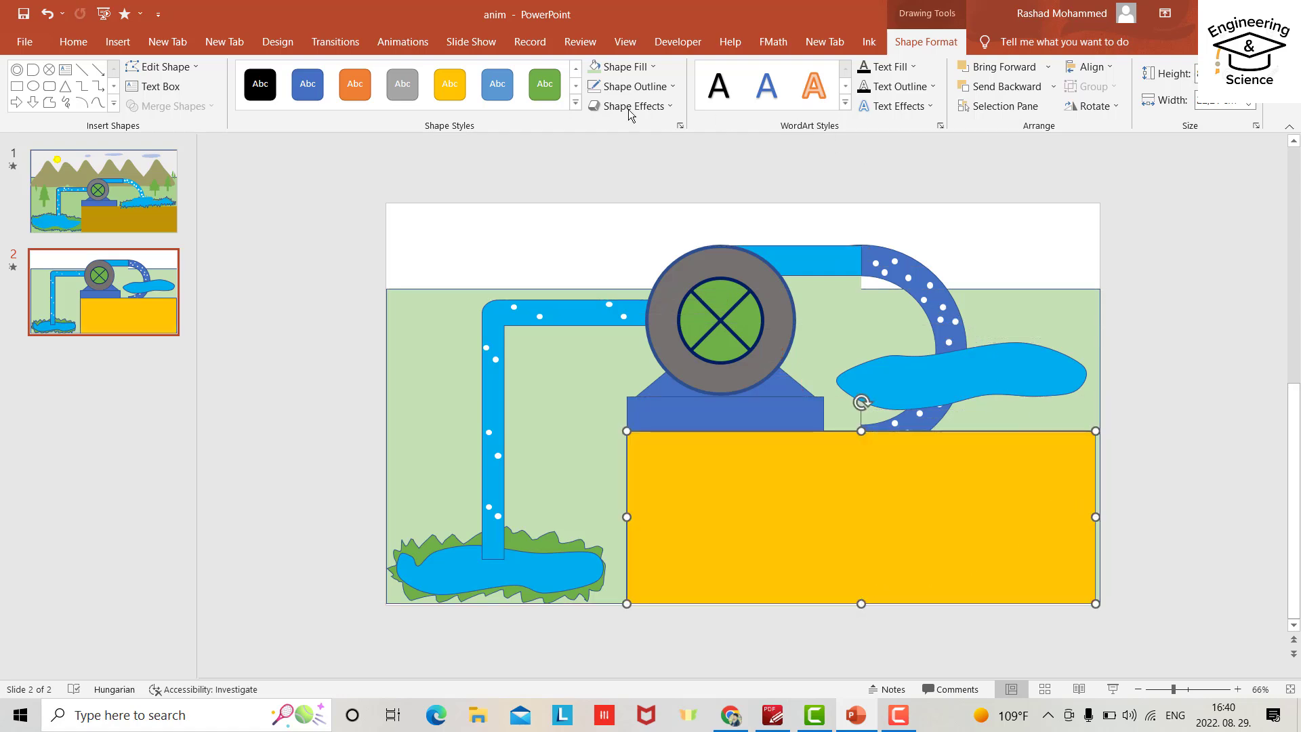
click(16, 86)
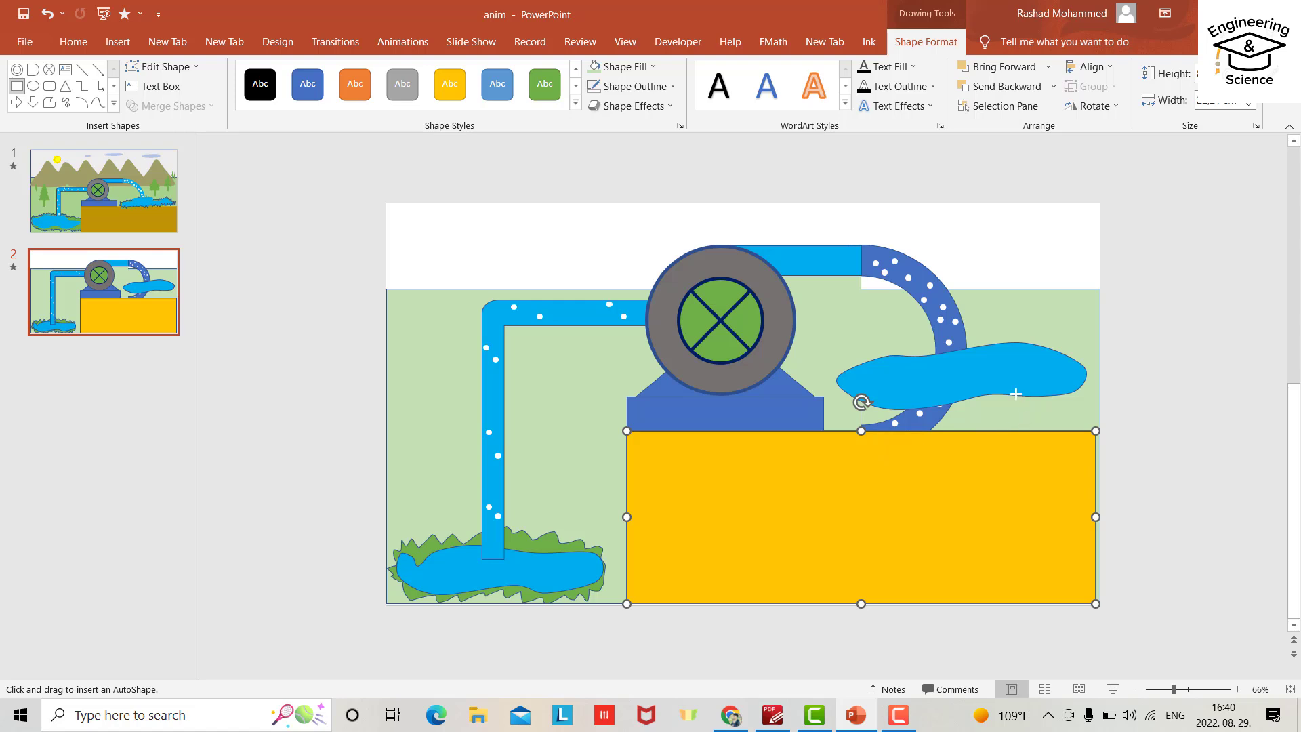
drag(1021, 412, 854, 449)
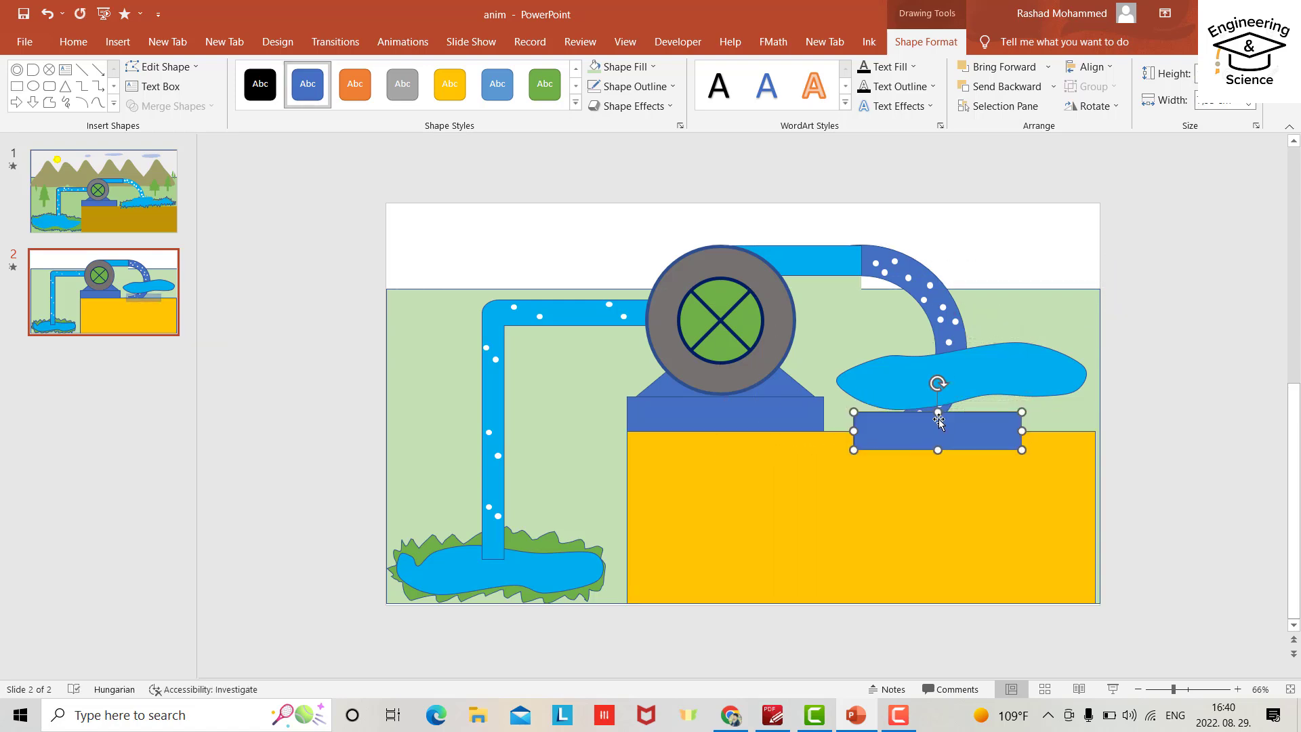
drag(938, 412, 938, 400)
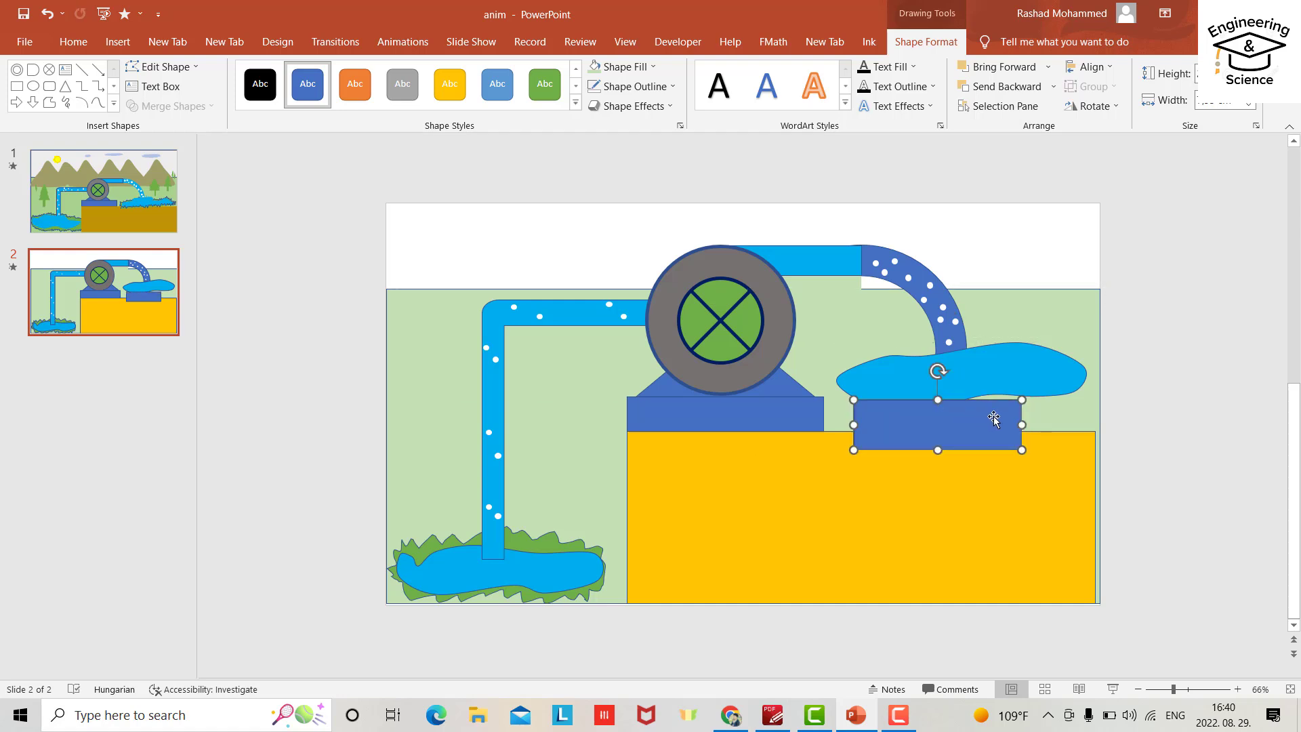
Bring the water shape to the front and move the block up beneath it
right_click(994, 416)
key(Escape)
right_click(917, 394)
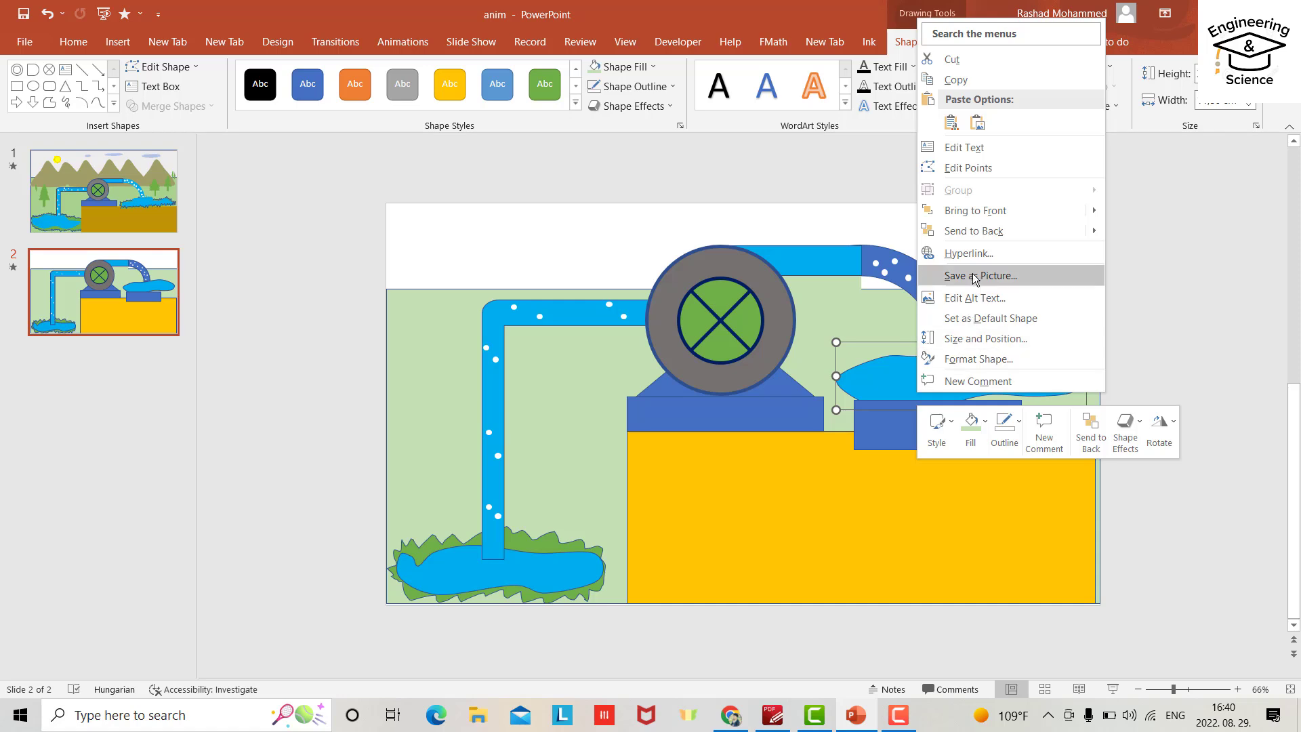
click(976, 211)
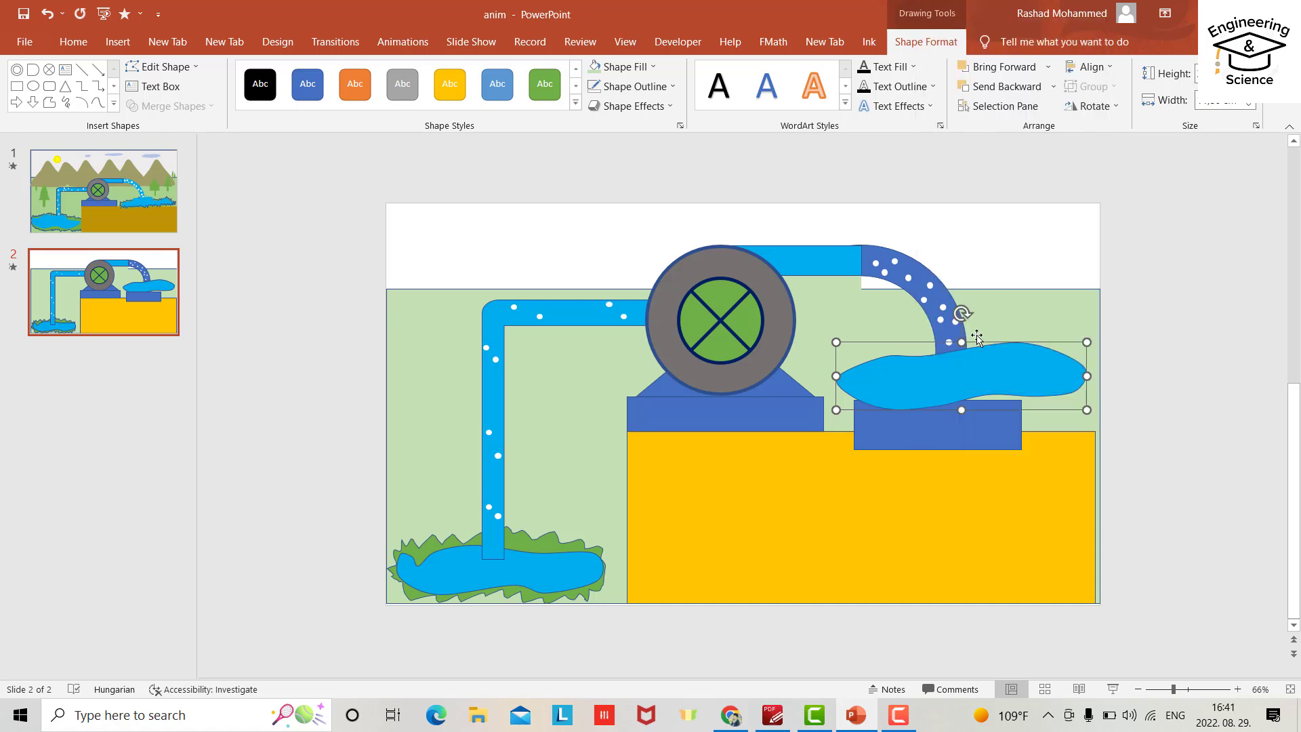
drag(989, 425, 982, 406)
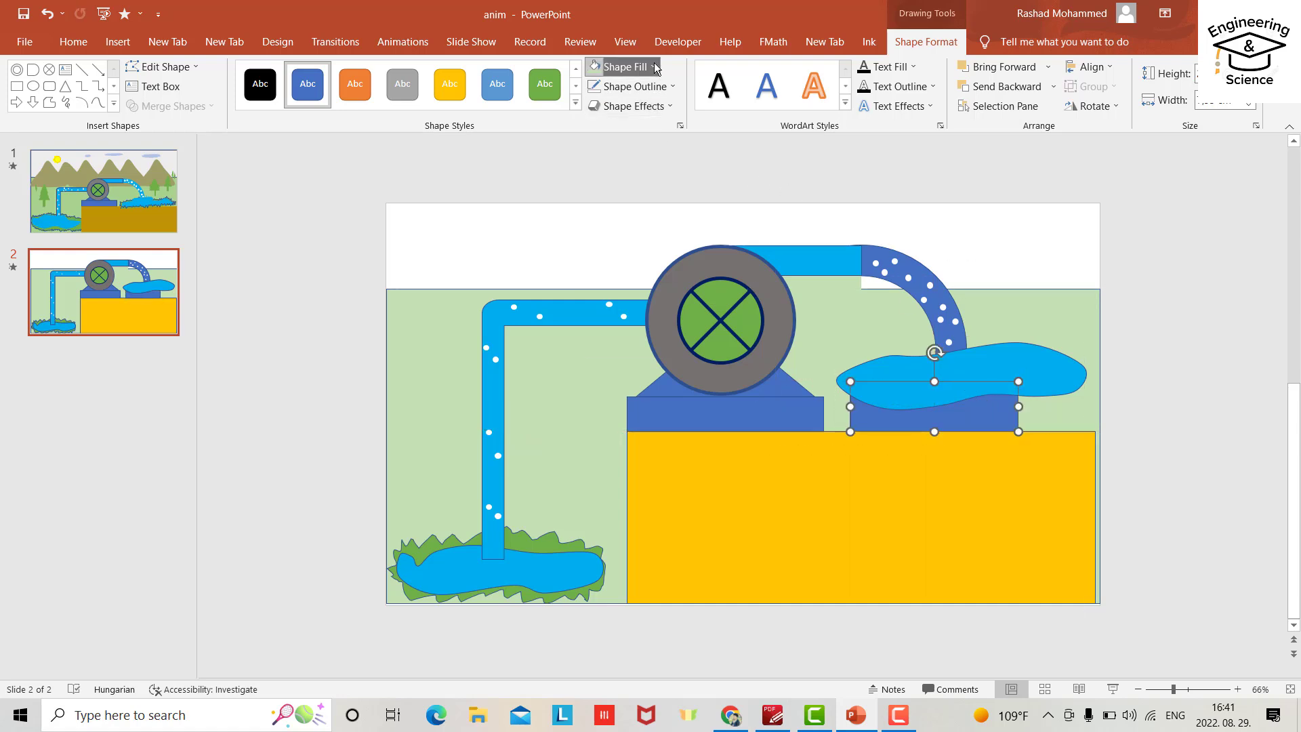
Give the block a light green fill and no outline
click(623, 67)
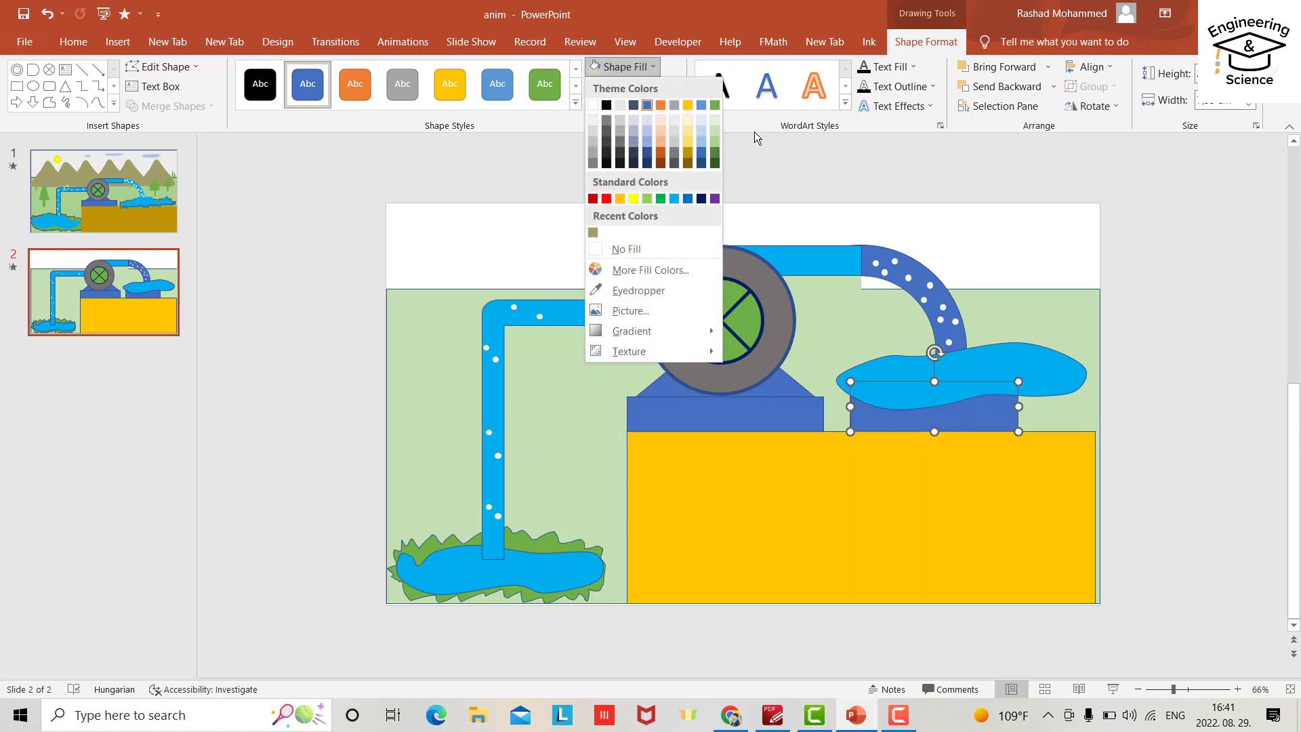
click(715, 133)
click(649, 86)
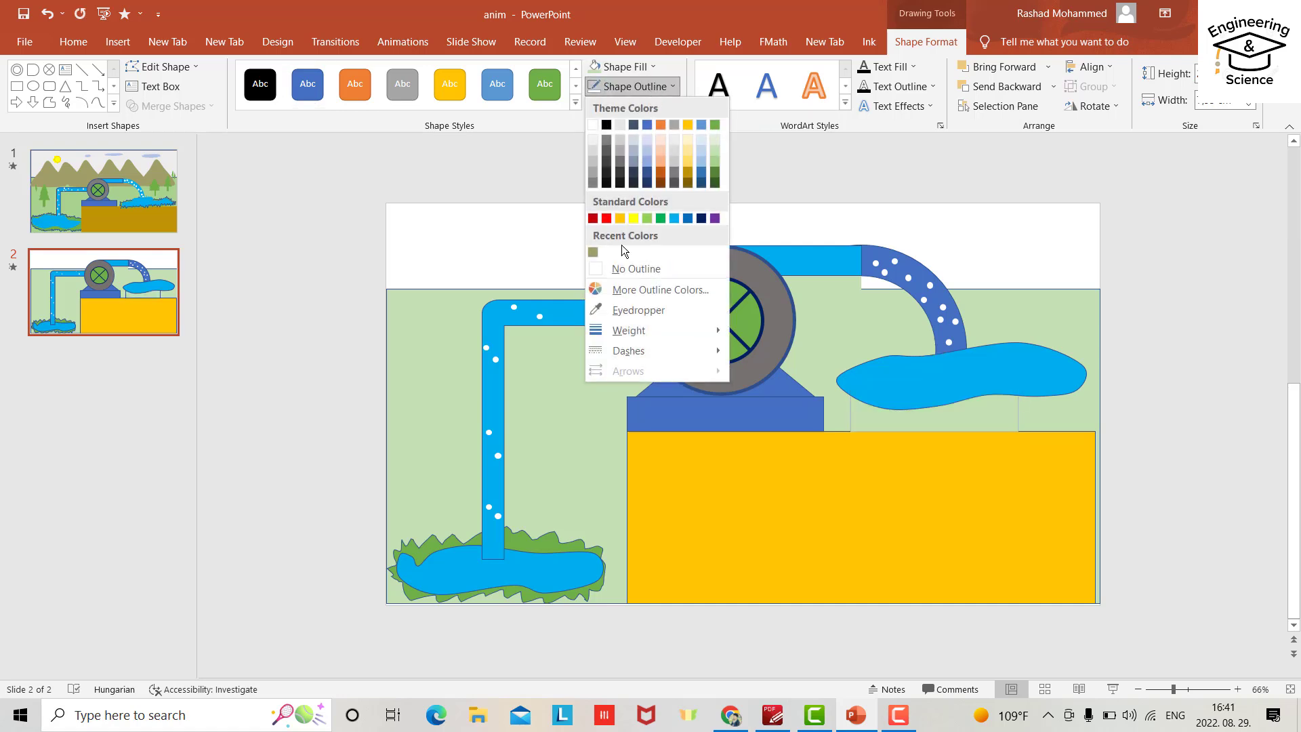
click(621, 270)
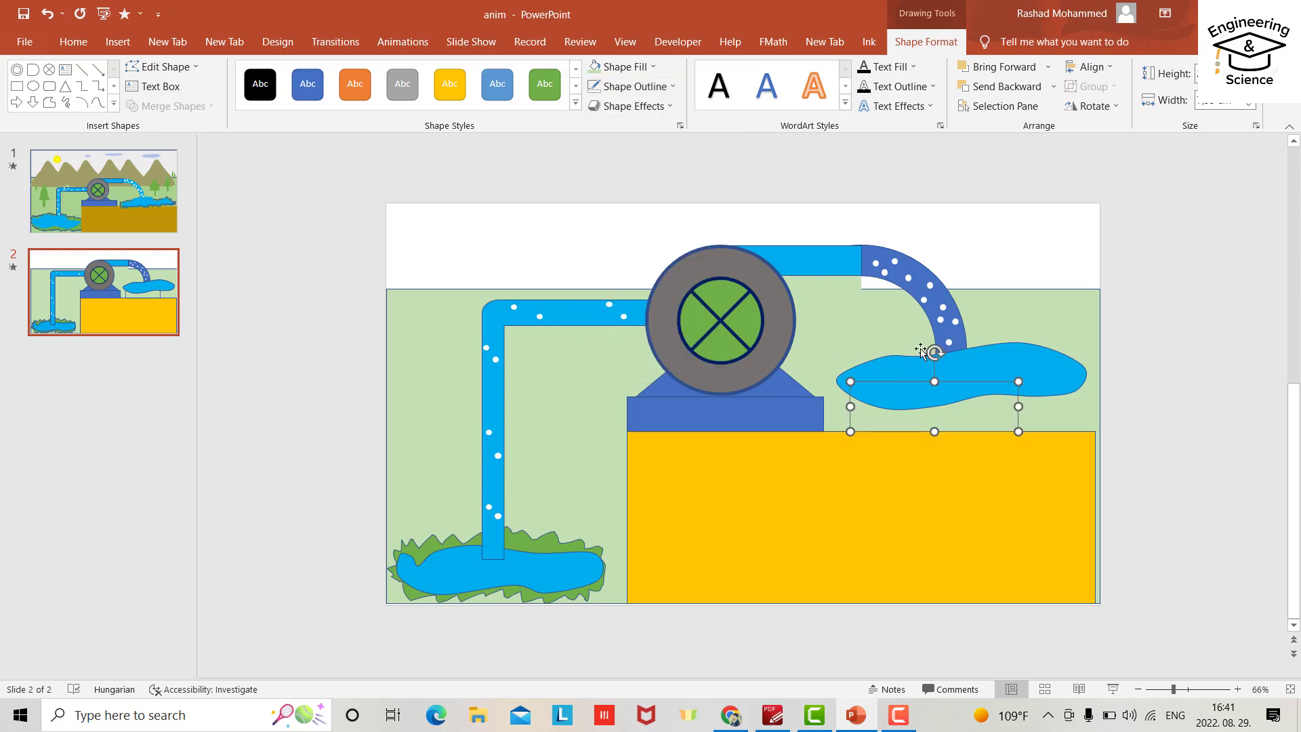
click(974, 219)
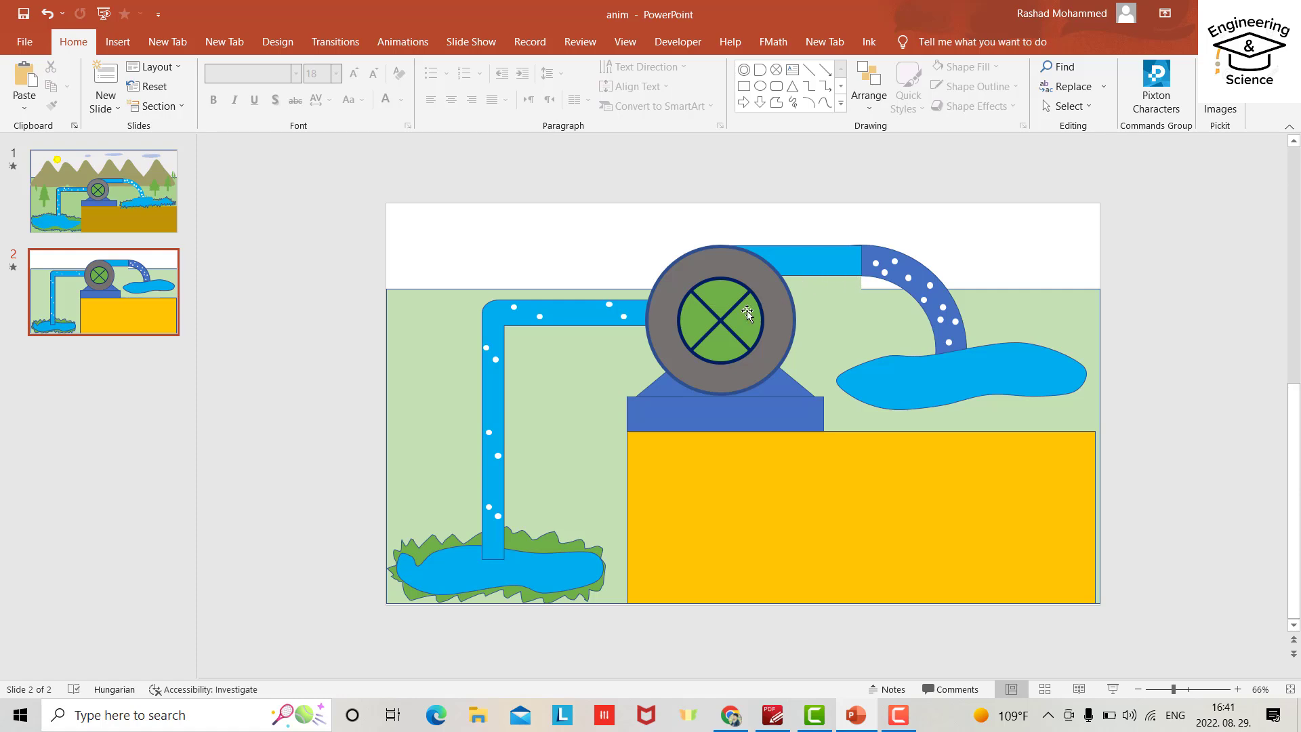
Apply a Spin emphasis animation to the crossed pump wheel
click(717, 323)
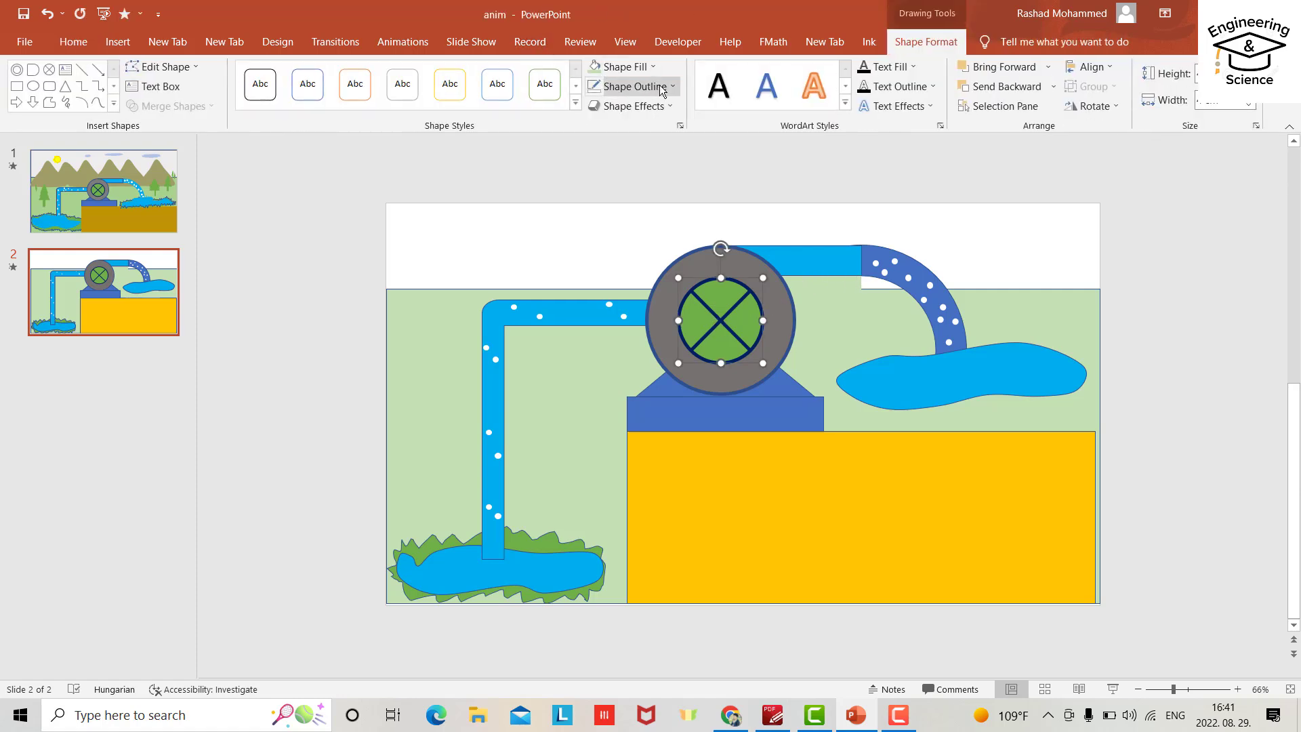
click(402, 41)
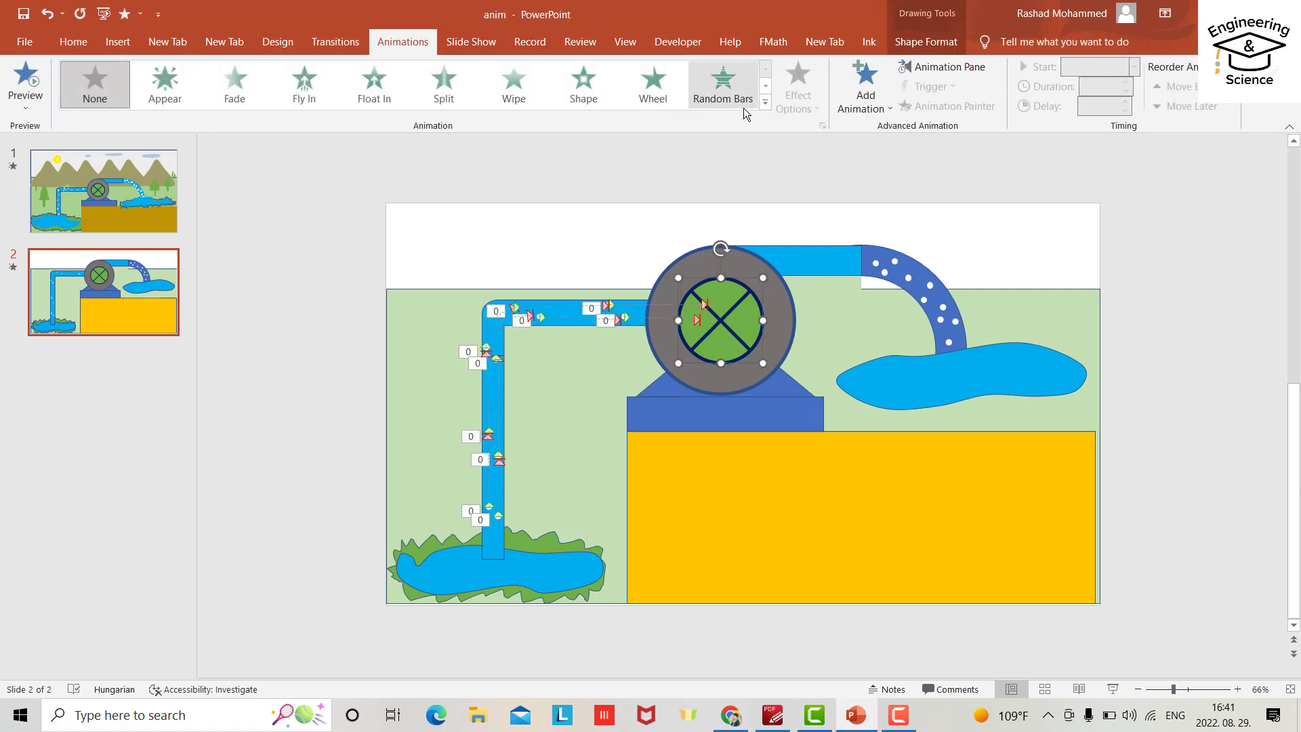
click(765, 101)
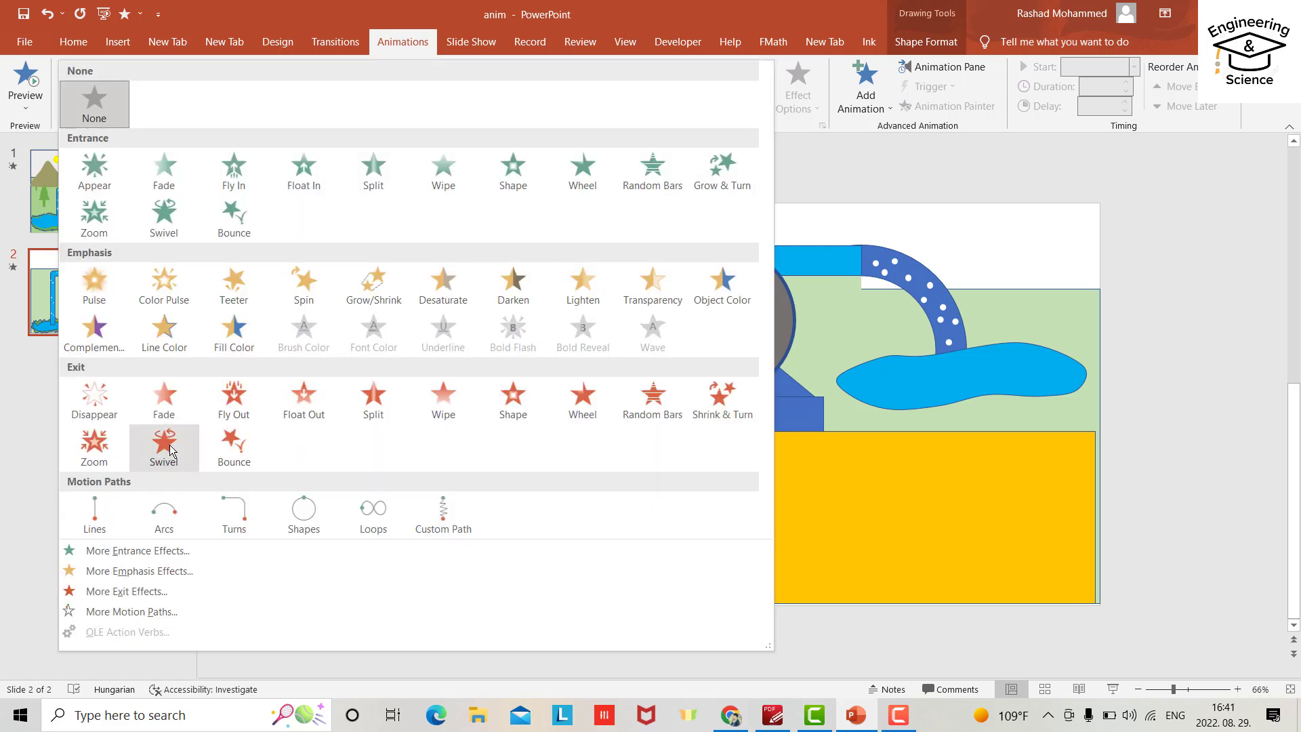
click(303, 286)
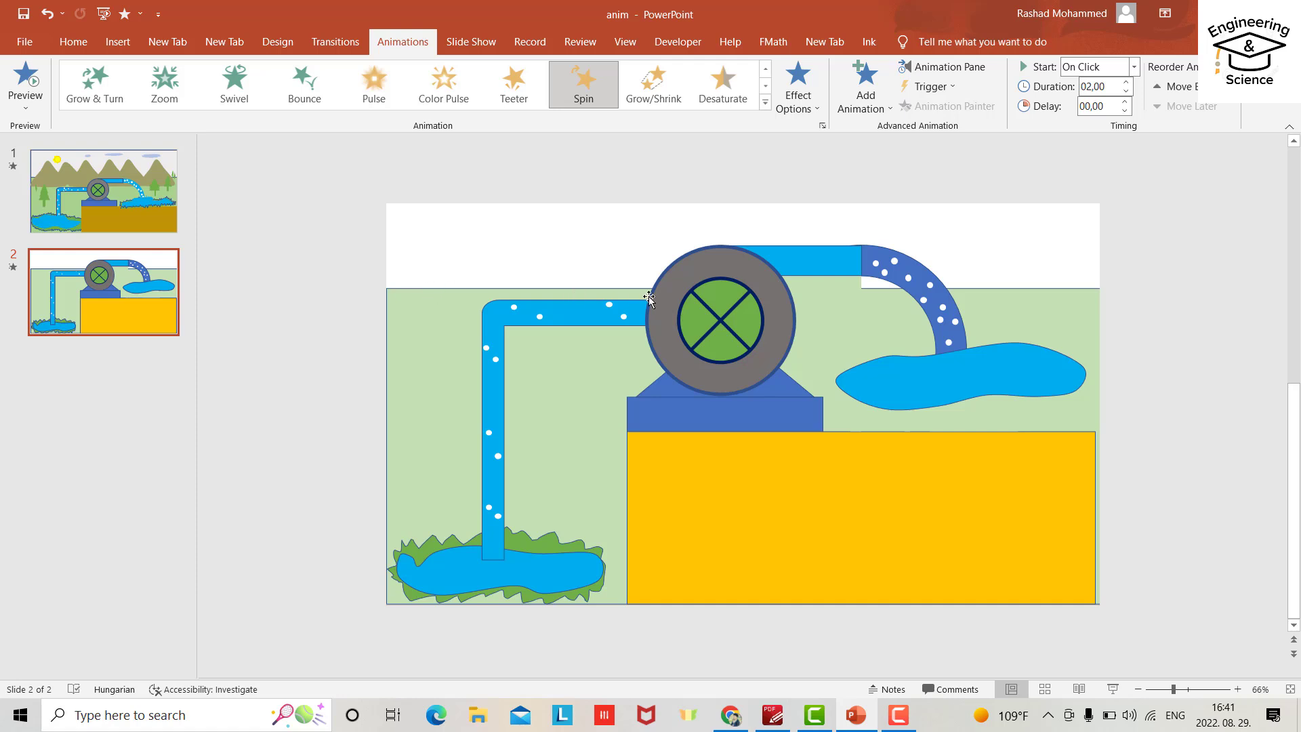
Apply Spin to the grouped dotted ring beside the wheel as well
click(950, 274)
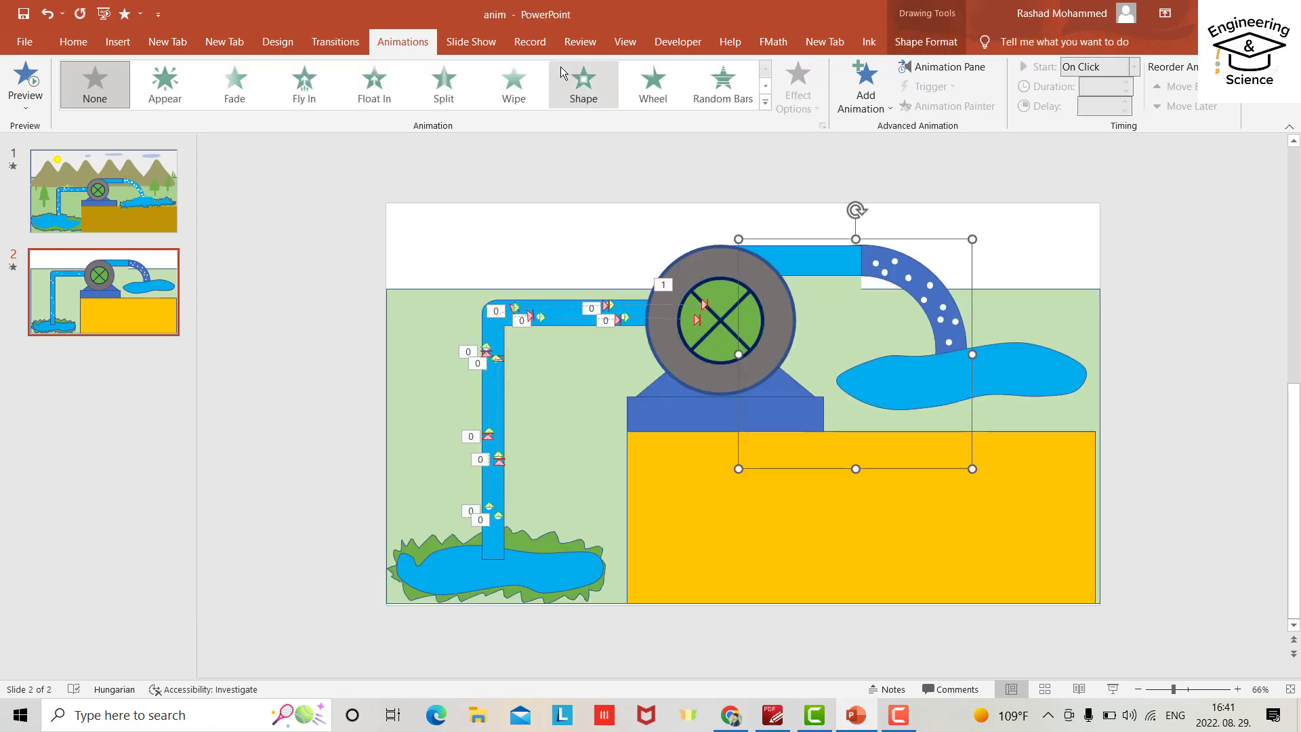
click(765, 101)
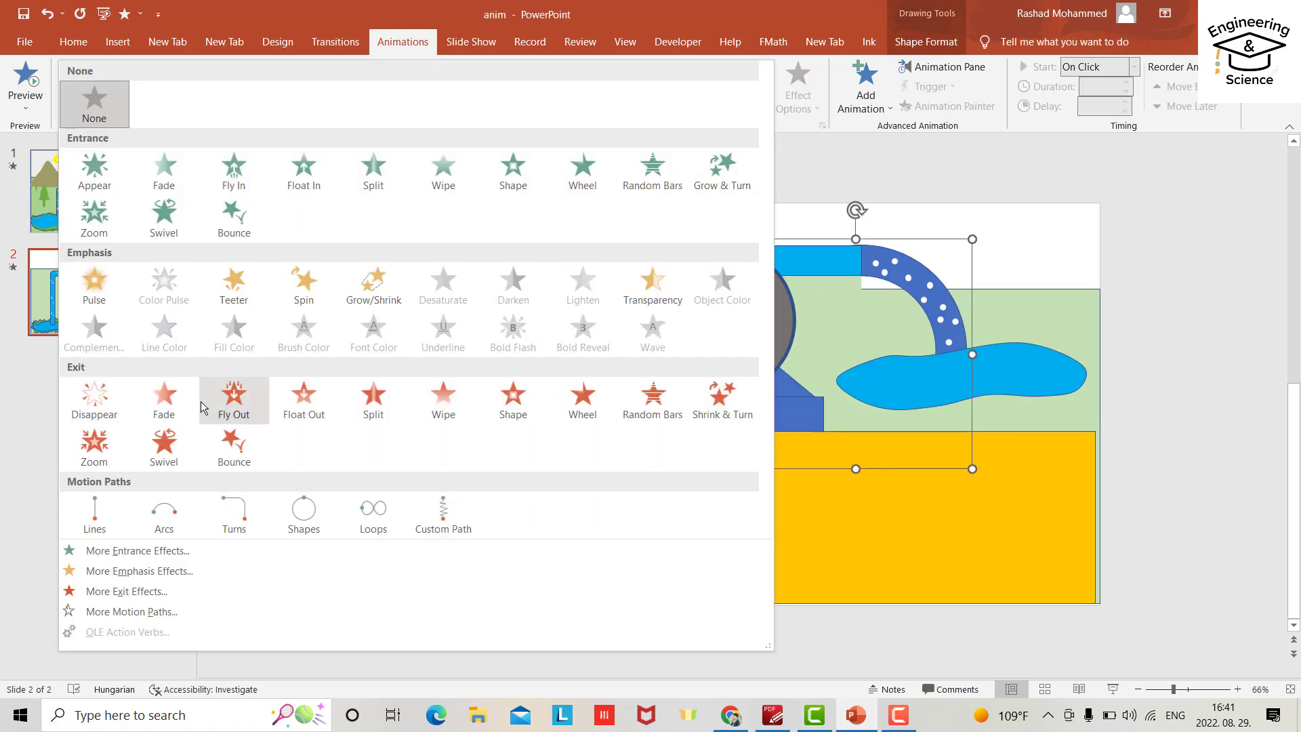
click(291, 284)
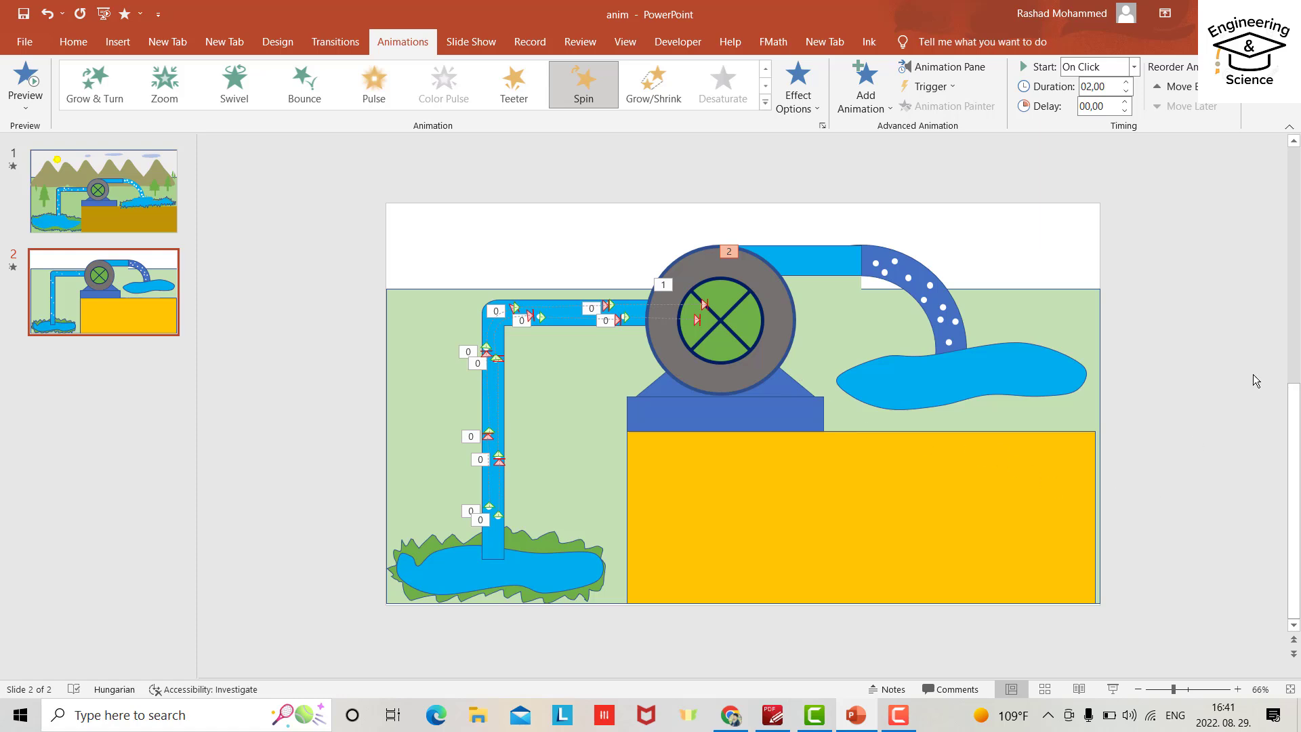
In the Animation Pane, set both Spin effects to With Previous, repeating Until End of Slide
click(949, 66)
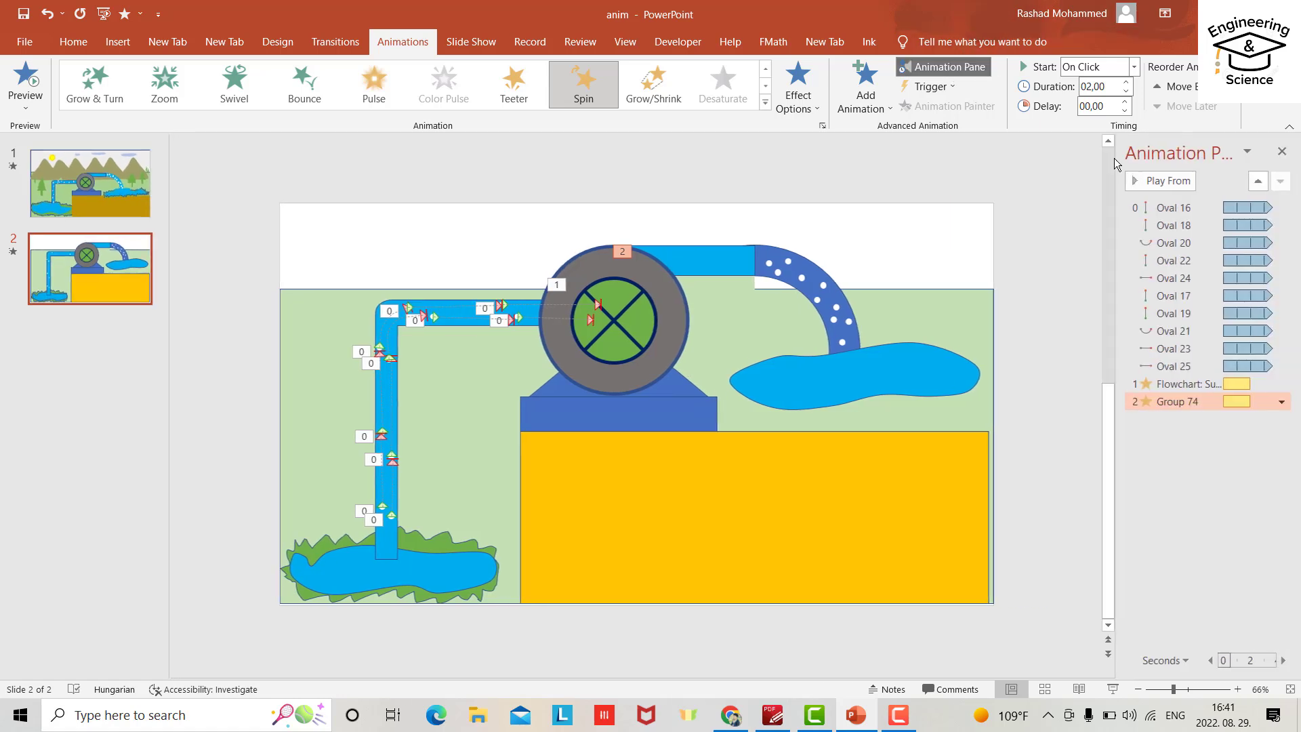
click(1271, 383)
shift+click(1273, 402)
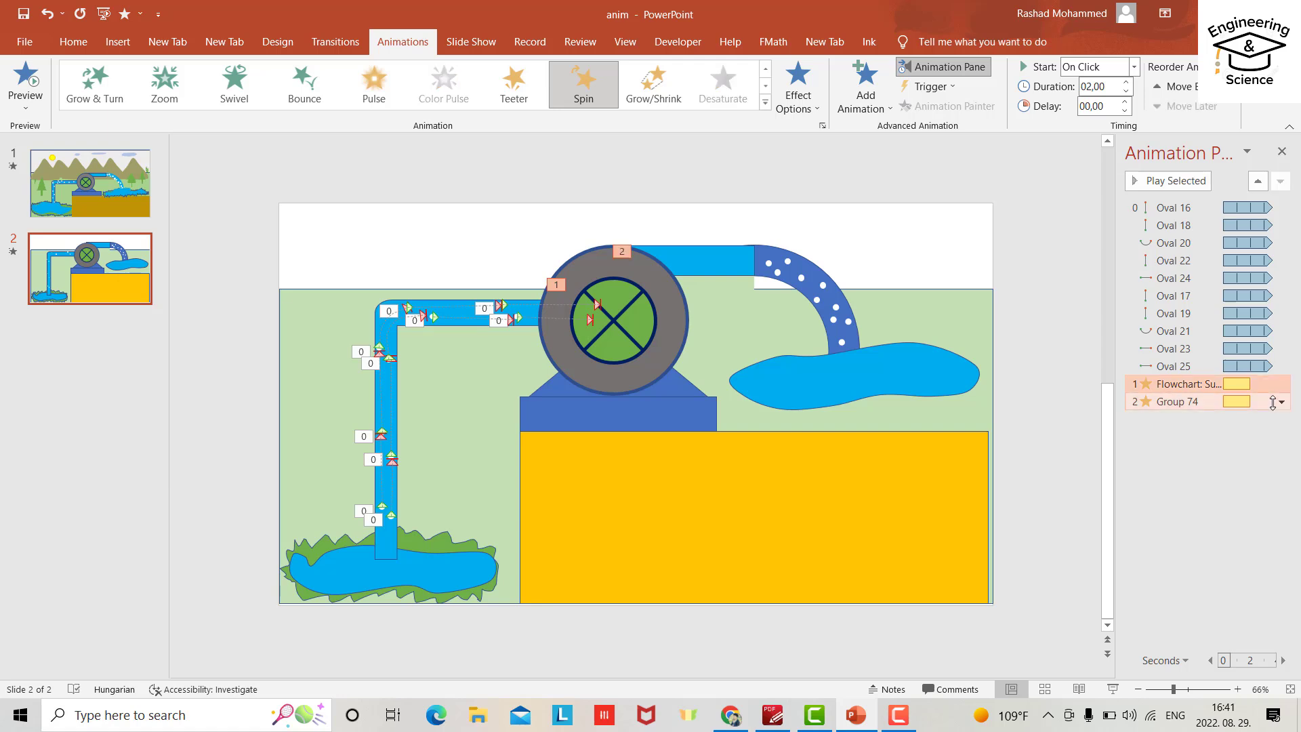
click(1281, 402)
click(1179, 501)
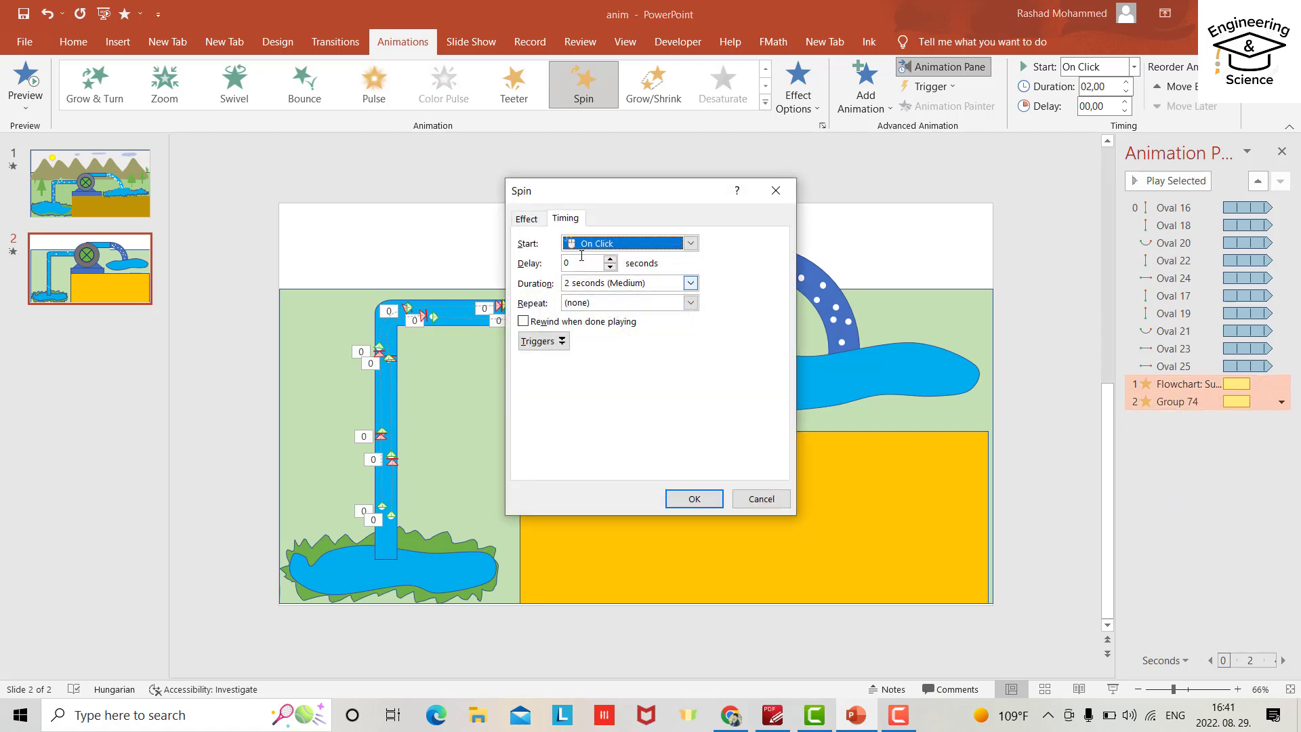
click(690, 243)
click(599, 271)
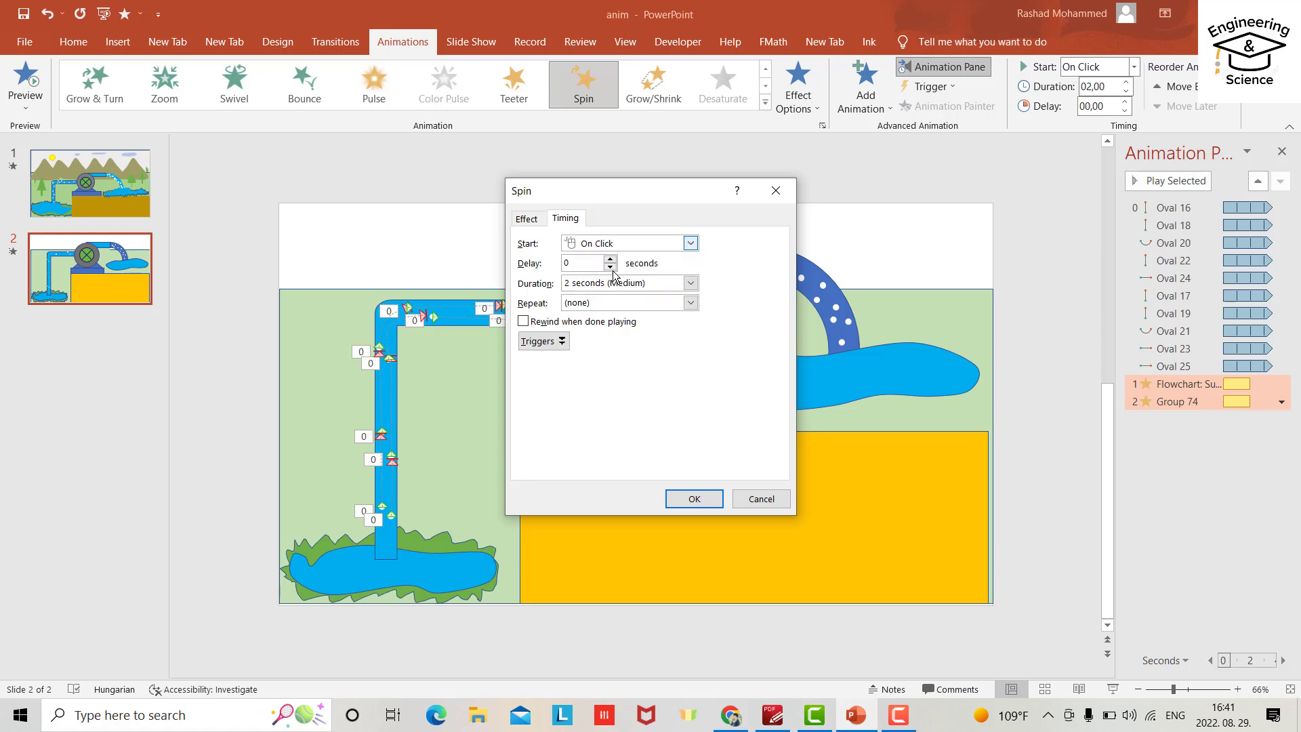
click(690, 303)
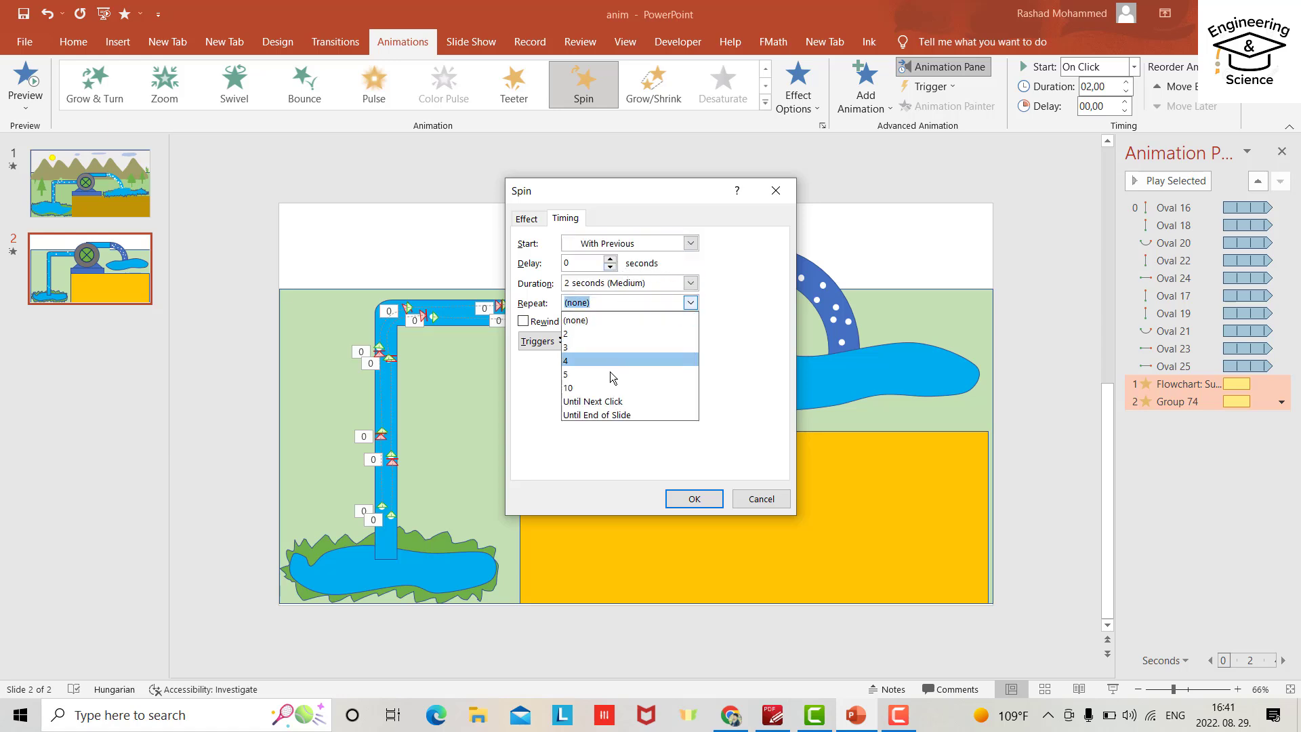
click(600, 415)
click(528, 218)
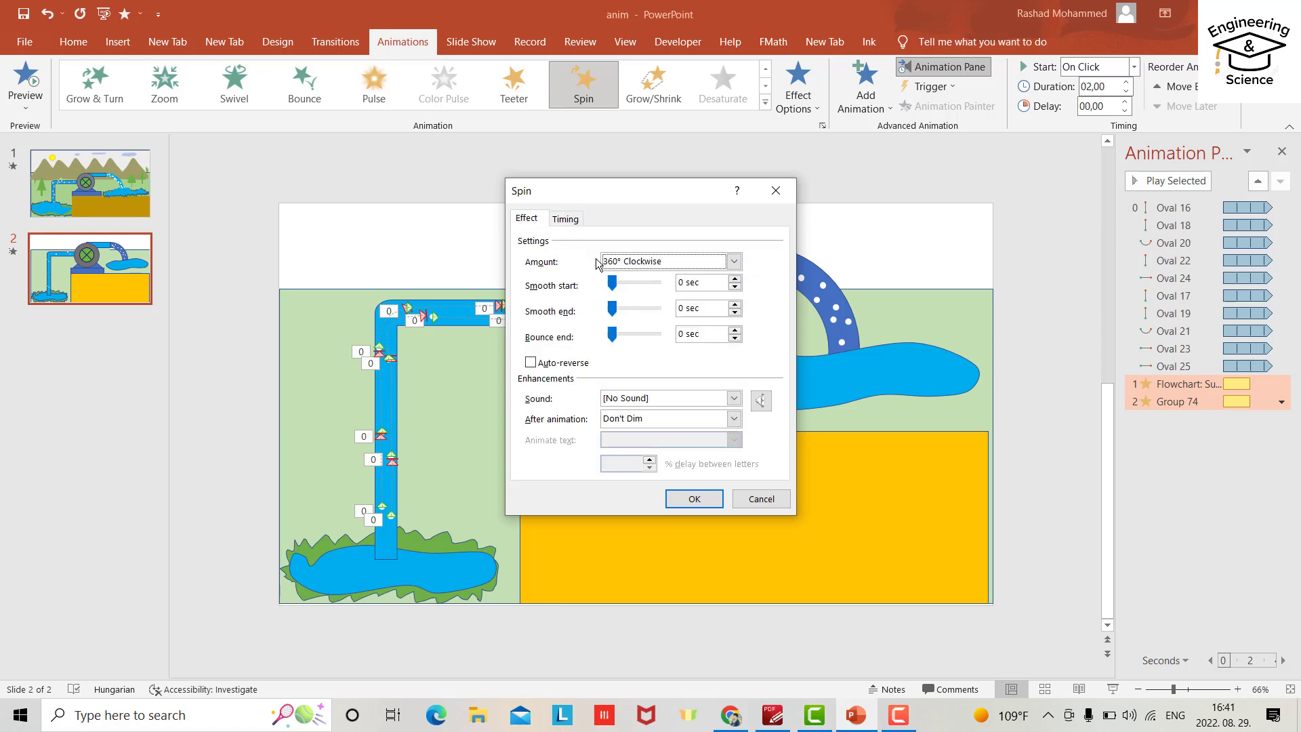
click(695, 502)
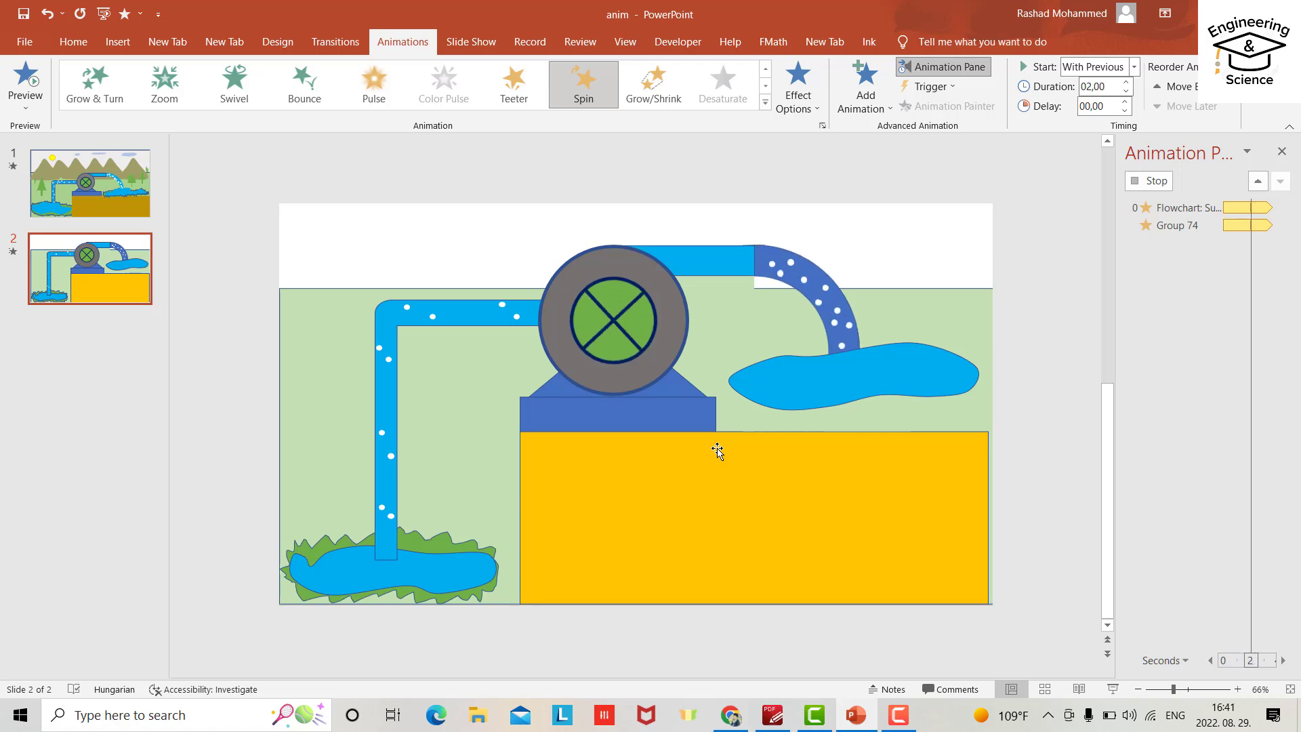
click(718, 451)
click(73, 42)
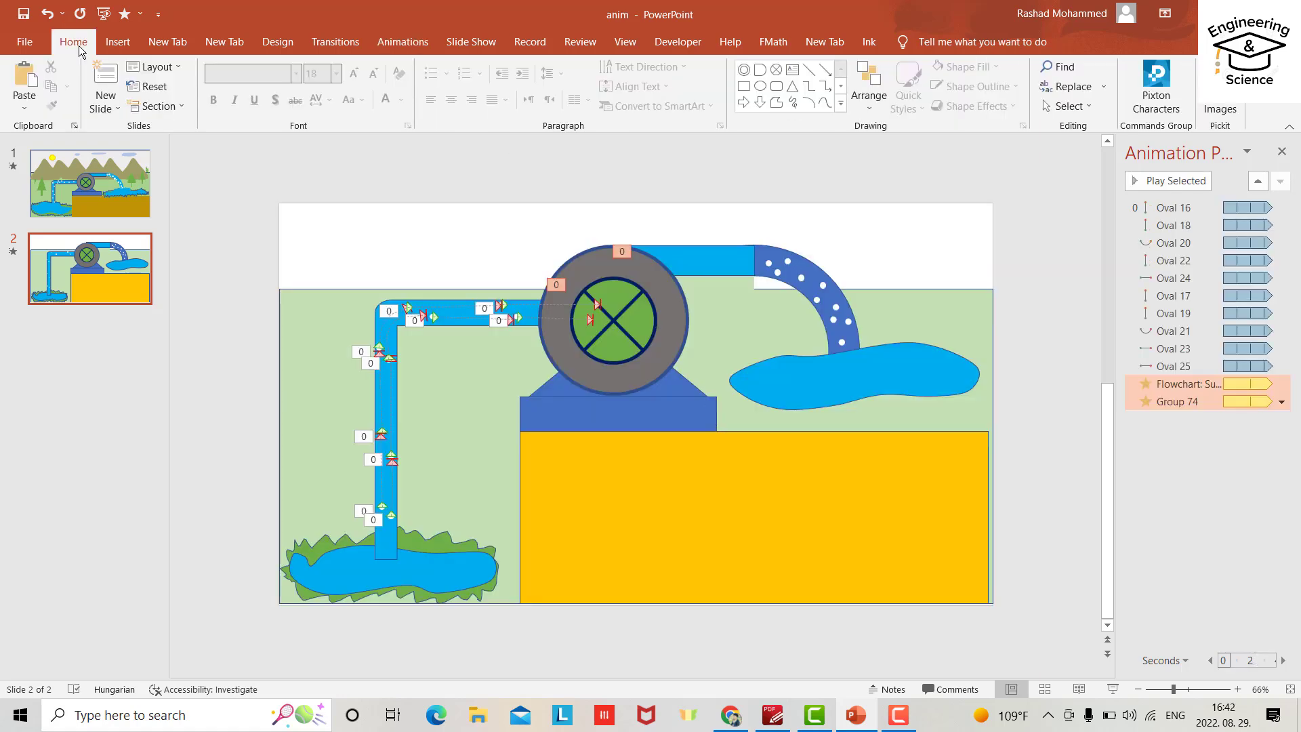
Scribble a splash outline around the right pond and fill it green
click(793, 104)
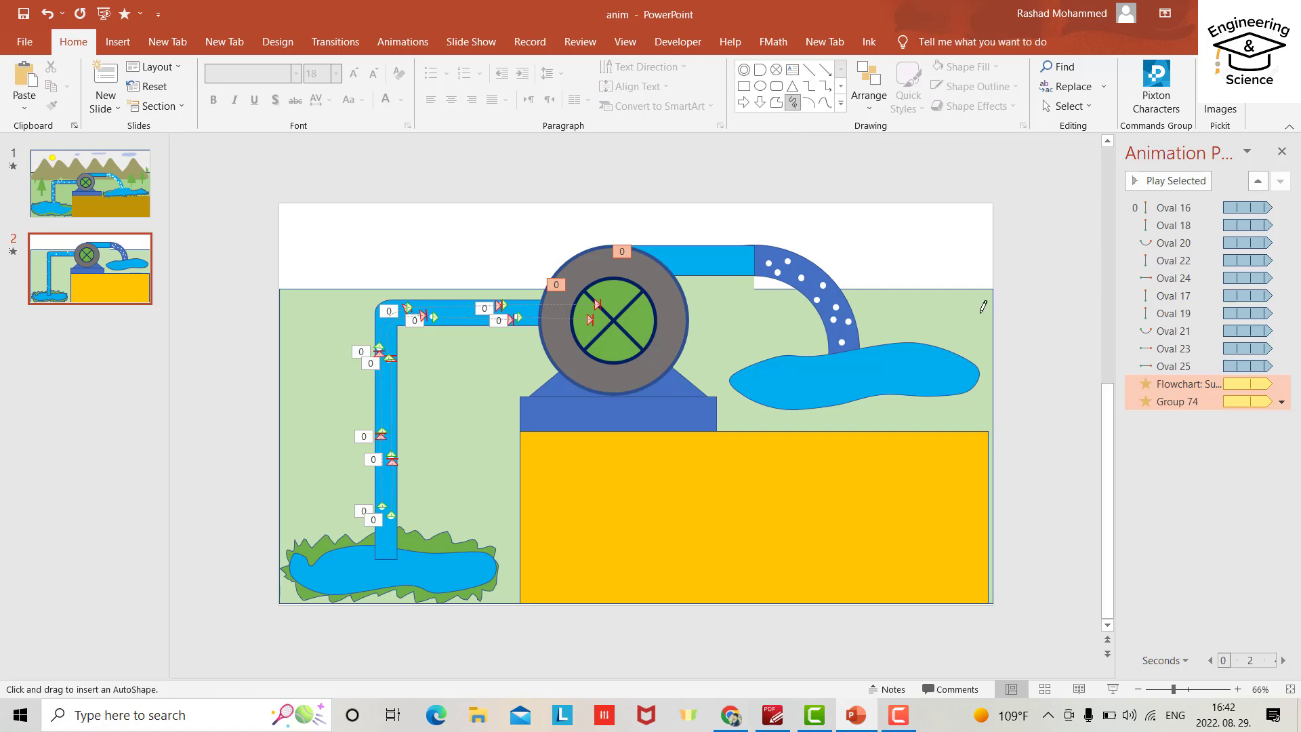
mouse_move(868, 333)
mouse_down()
mouse_move(985, 356)
mouse_move(763, 352)
mouse_move(828, 346)
mouse_up()
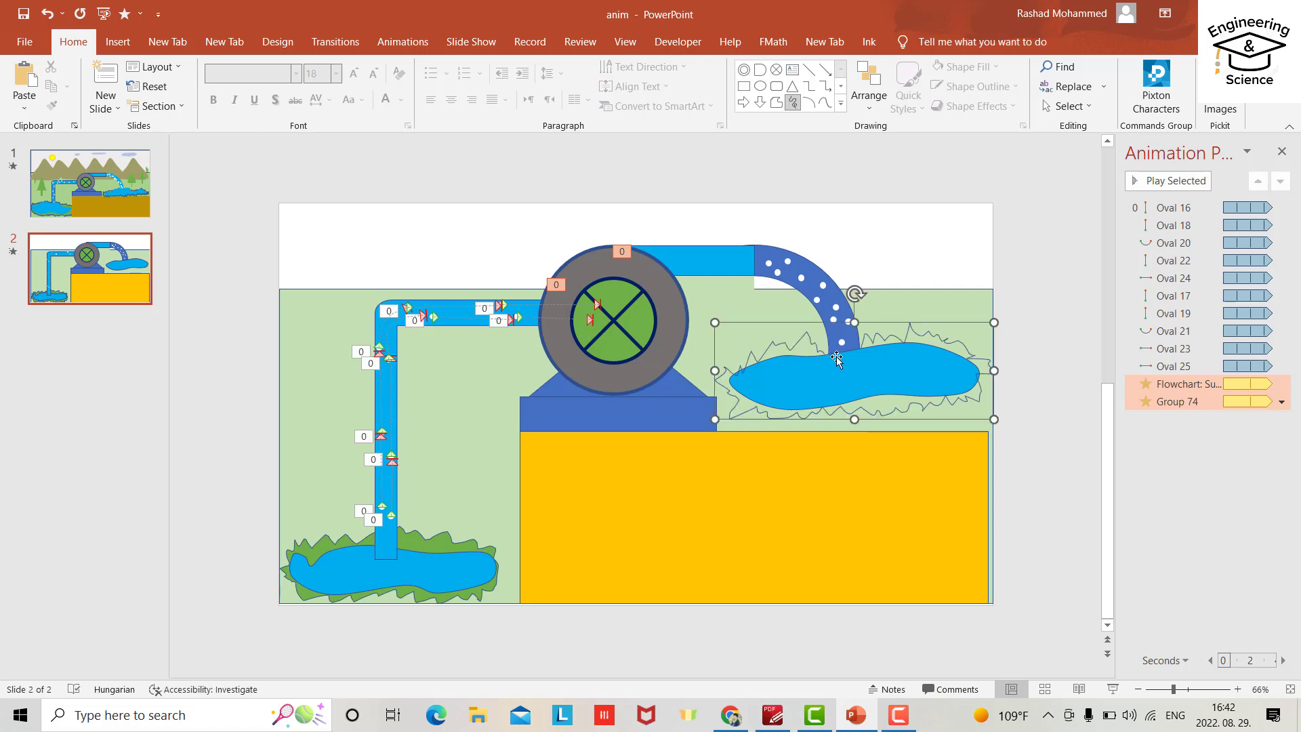
click(77, 52)
click(994, 66)
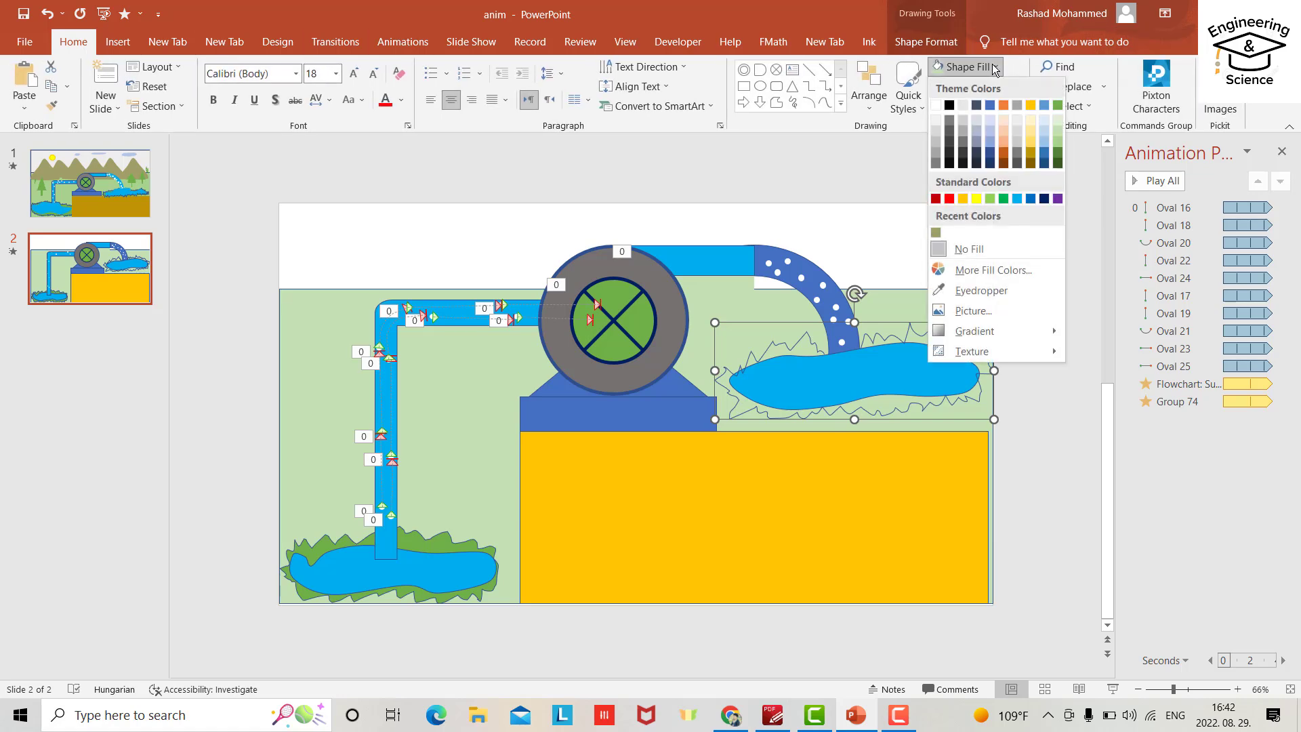
click(1057, 105)
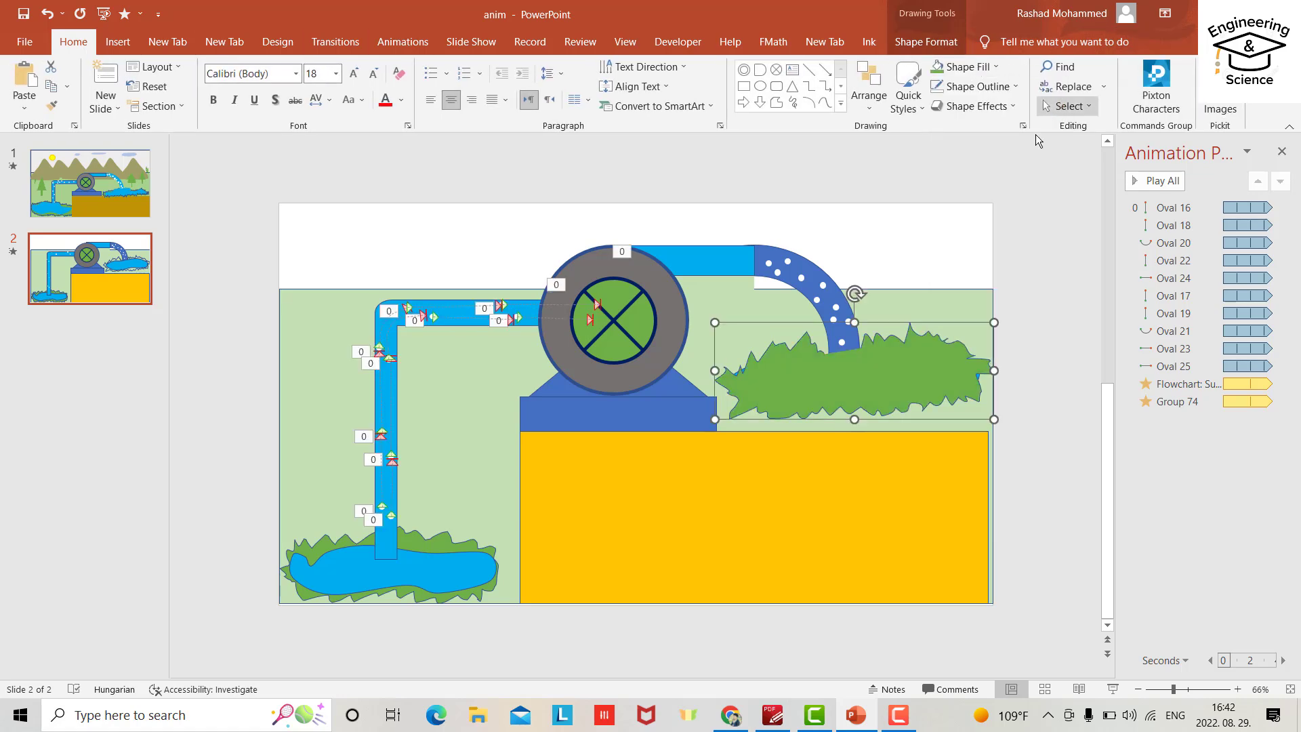
Bring the right pond's water shape to the front, over the curved pipe
right_click(922, 333)
click(736, 372)
click(736, 372)
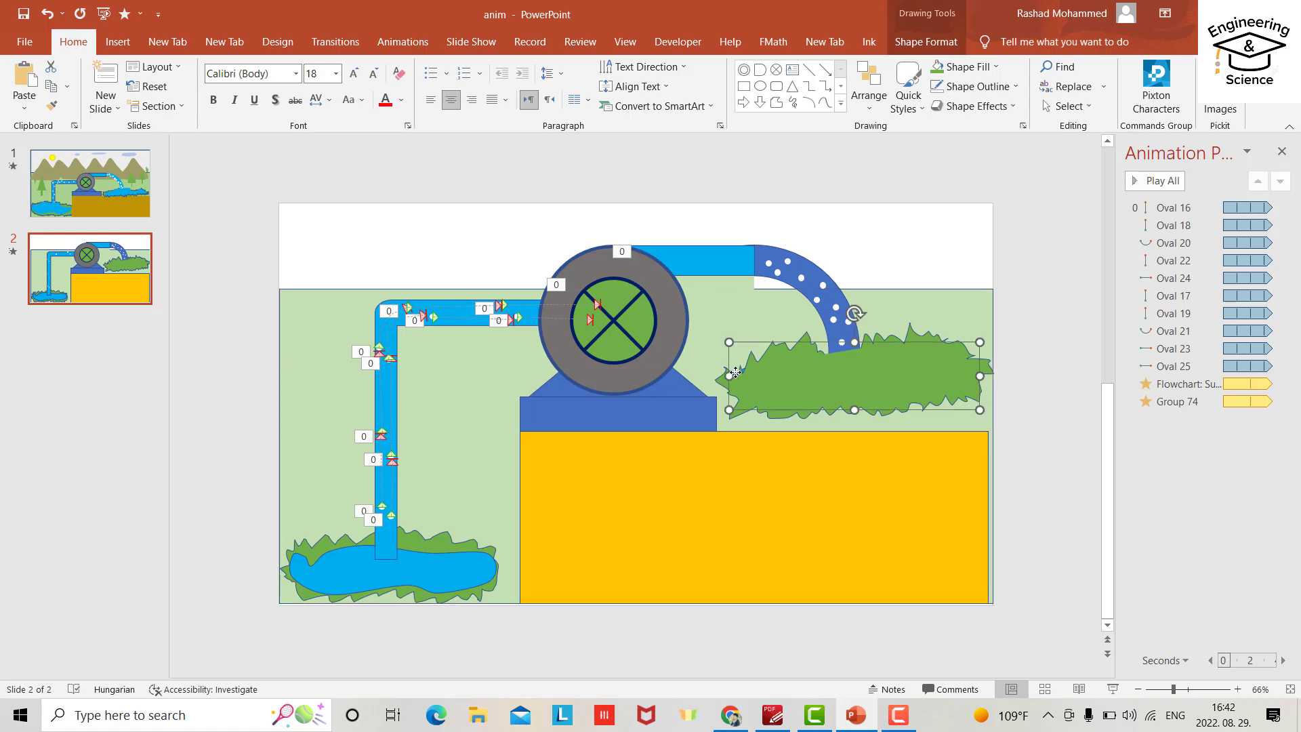
right_click(760, 366)
click(736, 373)
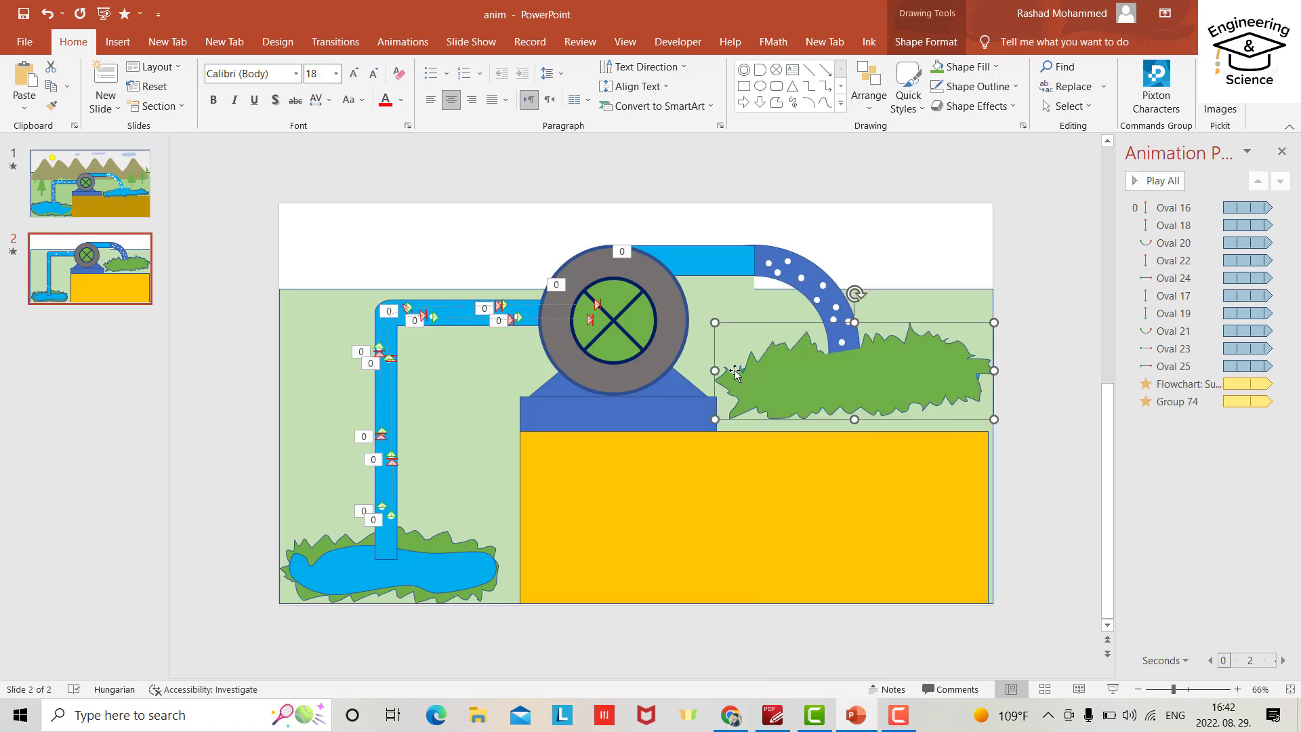
click(736, 372)
right_click(736, 372)
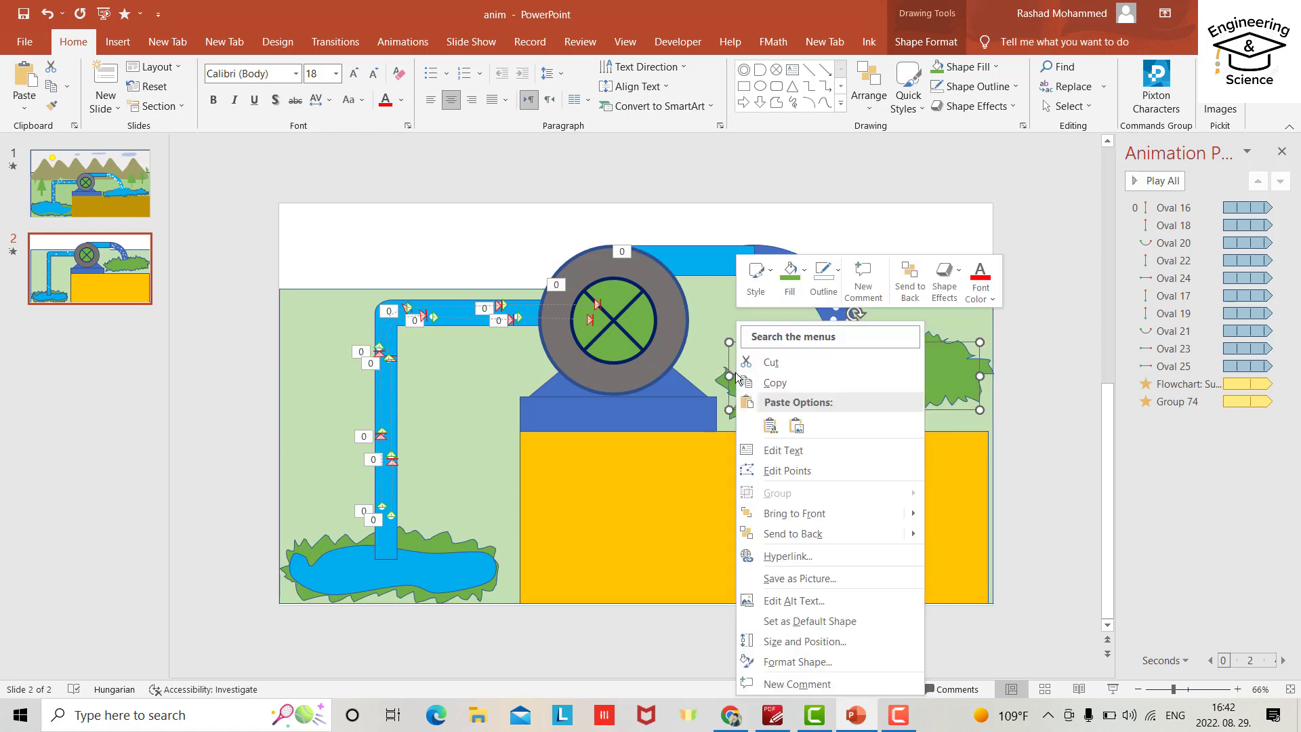
click(794, 515)
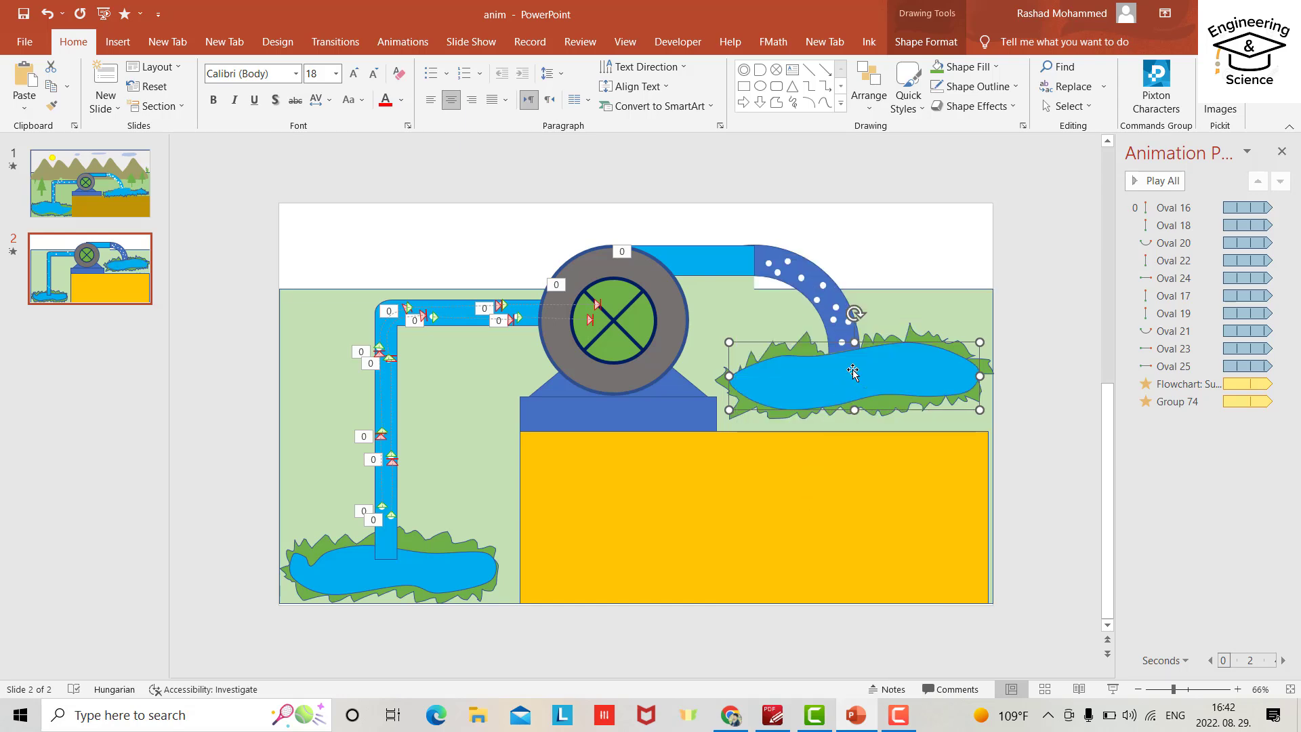
click(905, 310)
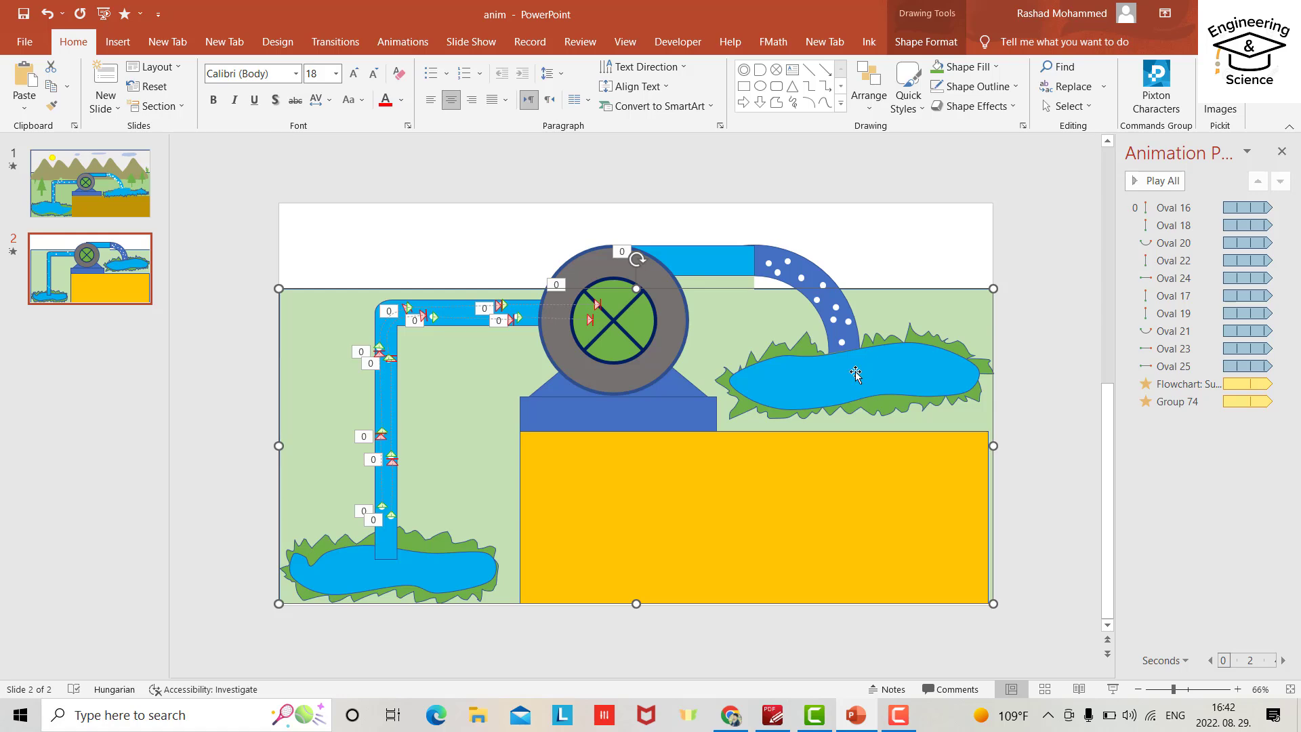
click(856, 373)
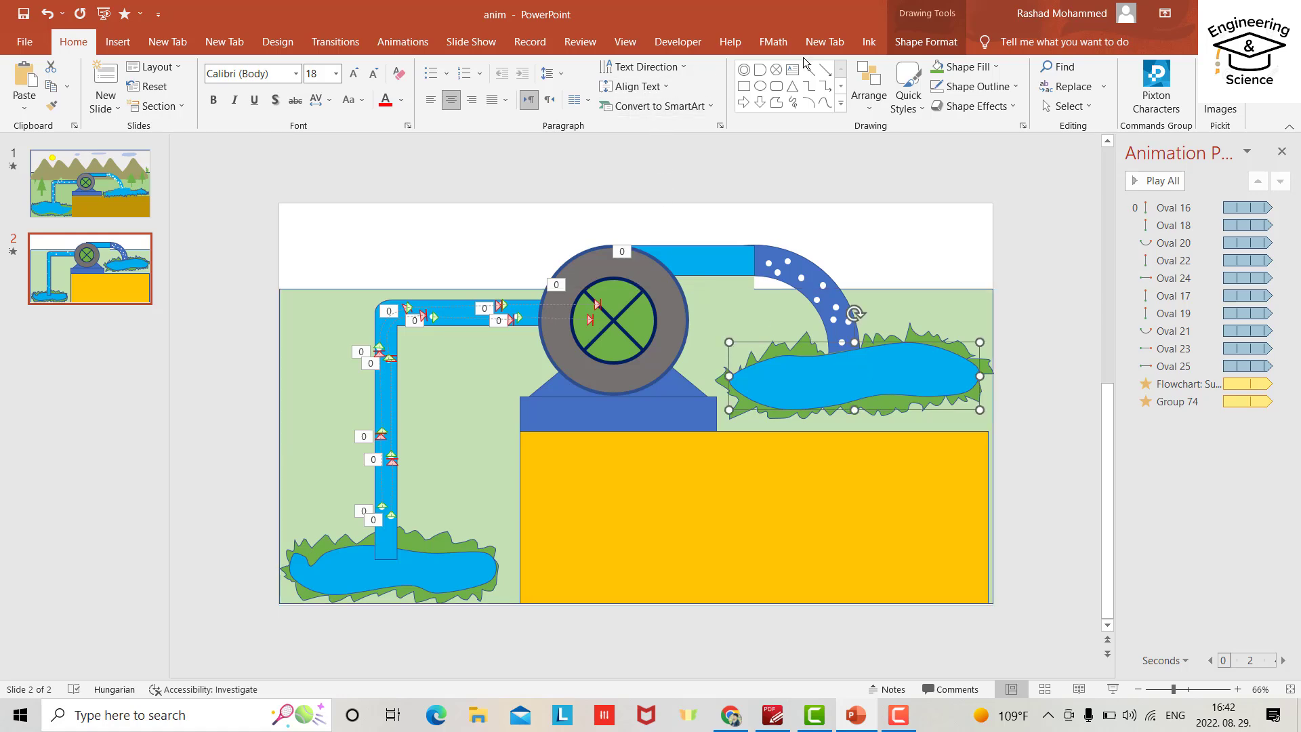
Set No Outline on both the right and left pond shapes
click(975, 86)
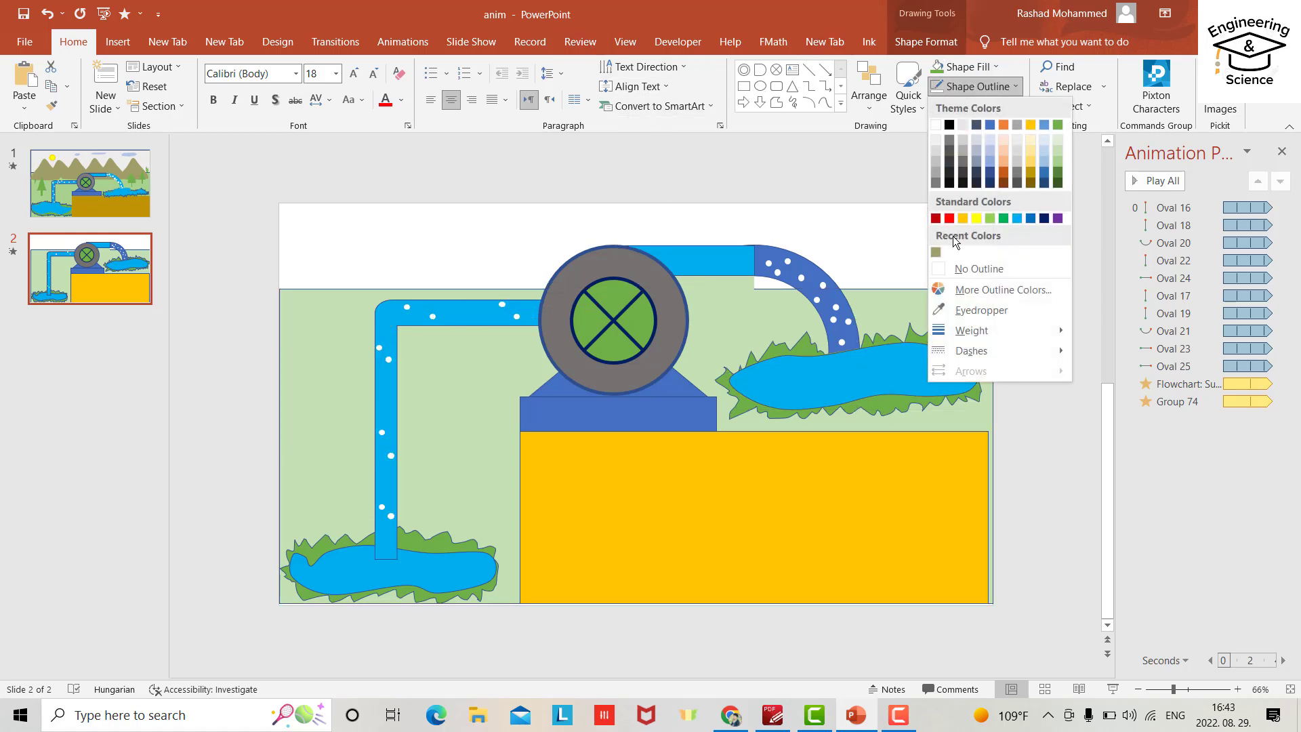
click(954, 269)
click(905, 286)
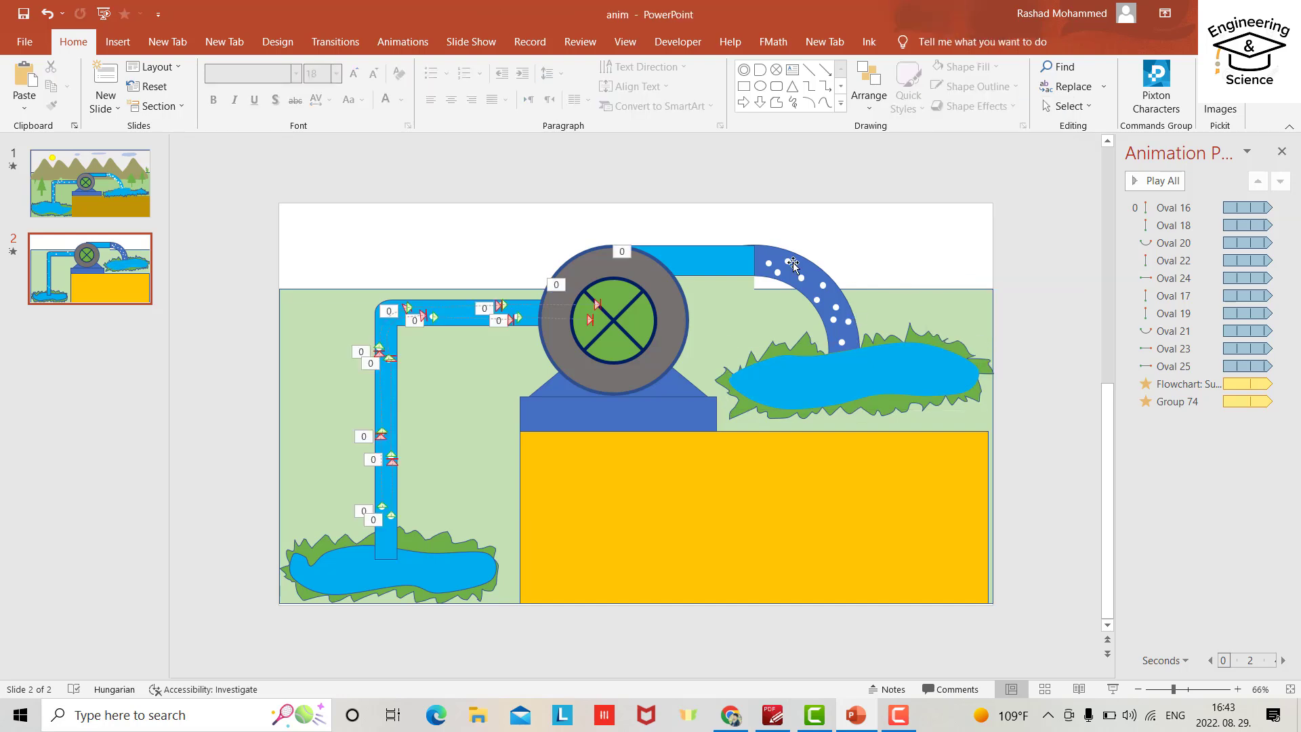
click(445, 572)
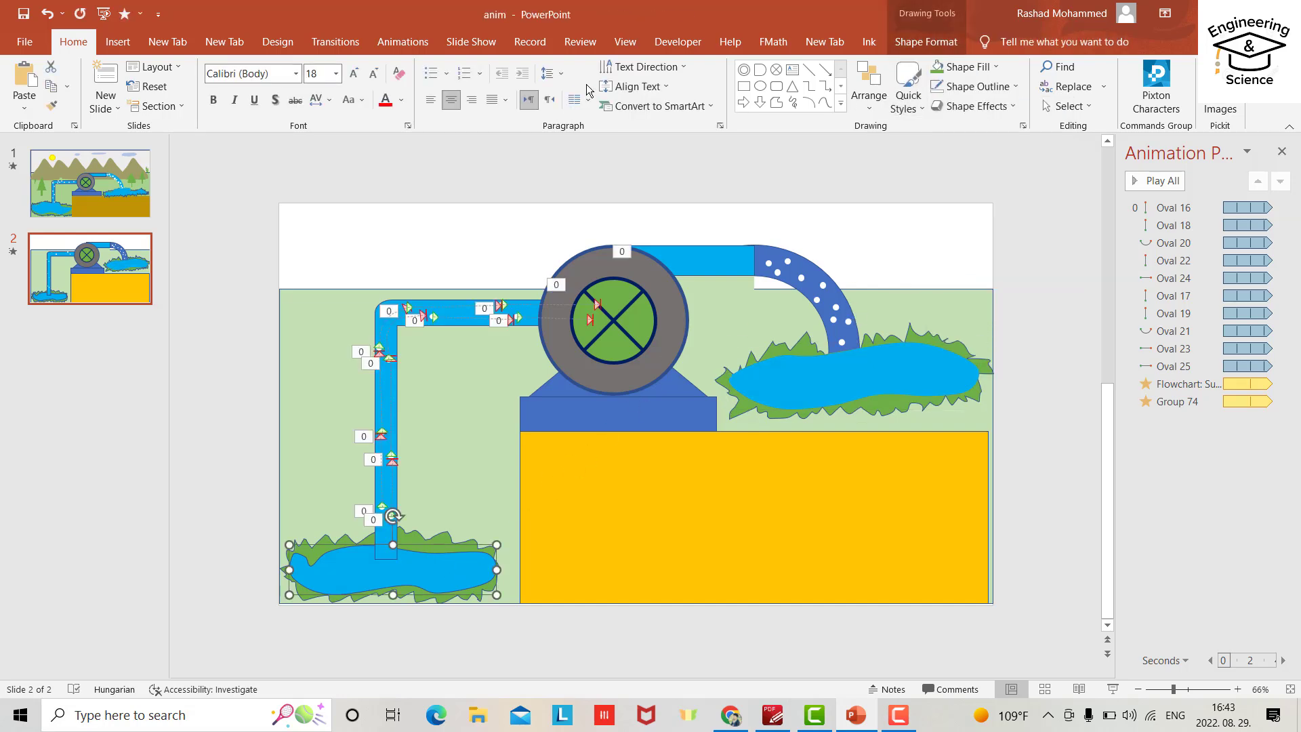
click(976, 87)
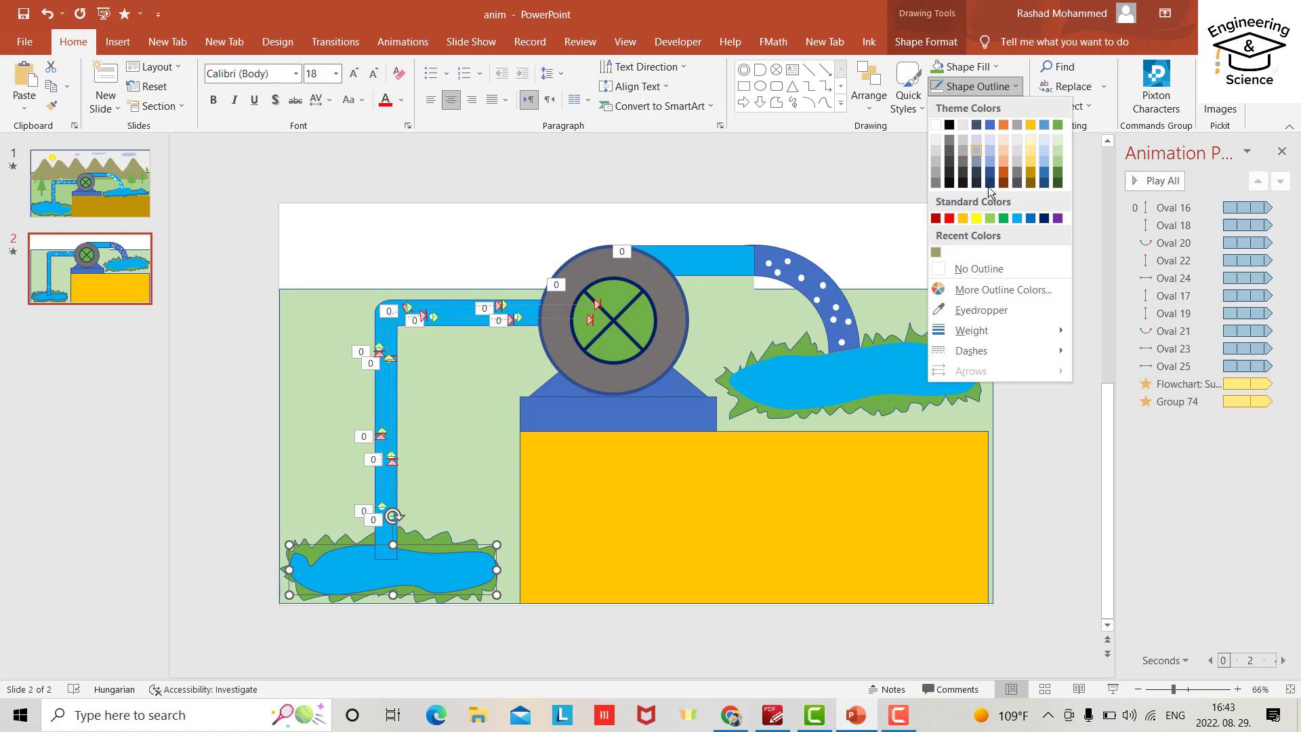
click(976, 269)
click(201, 411)
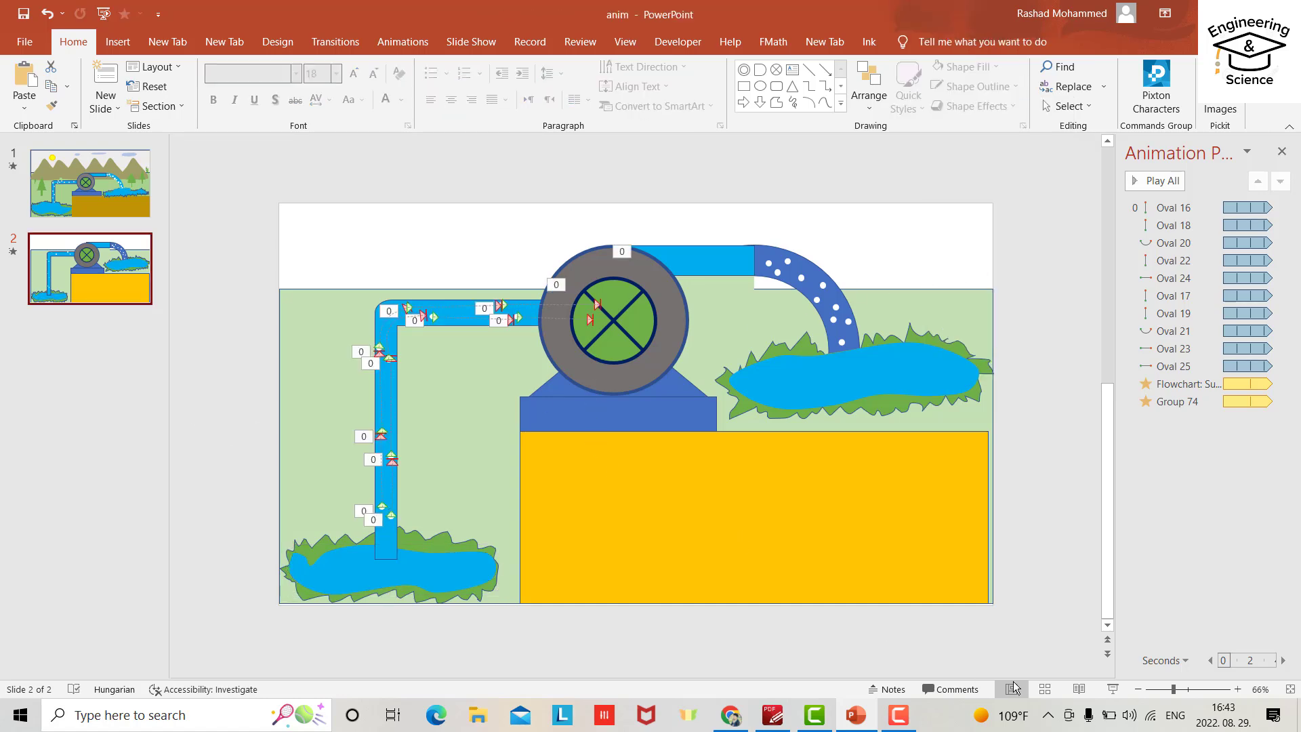
Run the slide show to preview the pump animations, then return to editing
click(1113, 689)
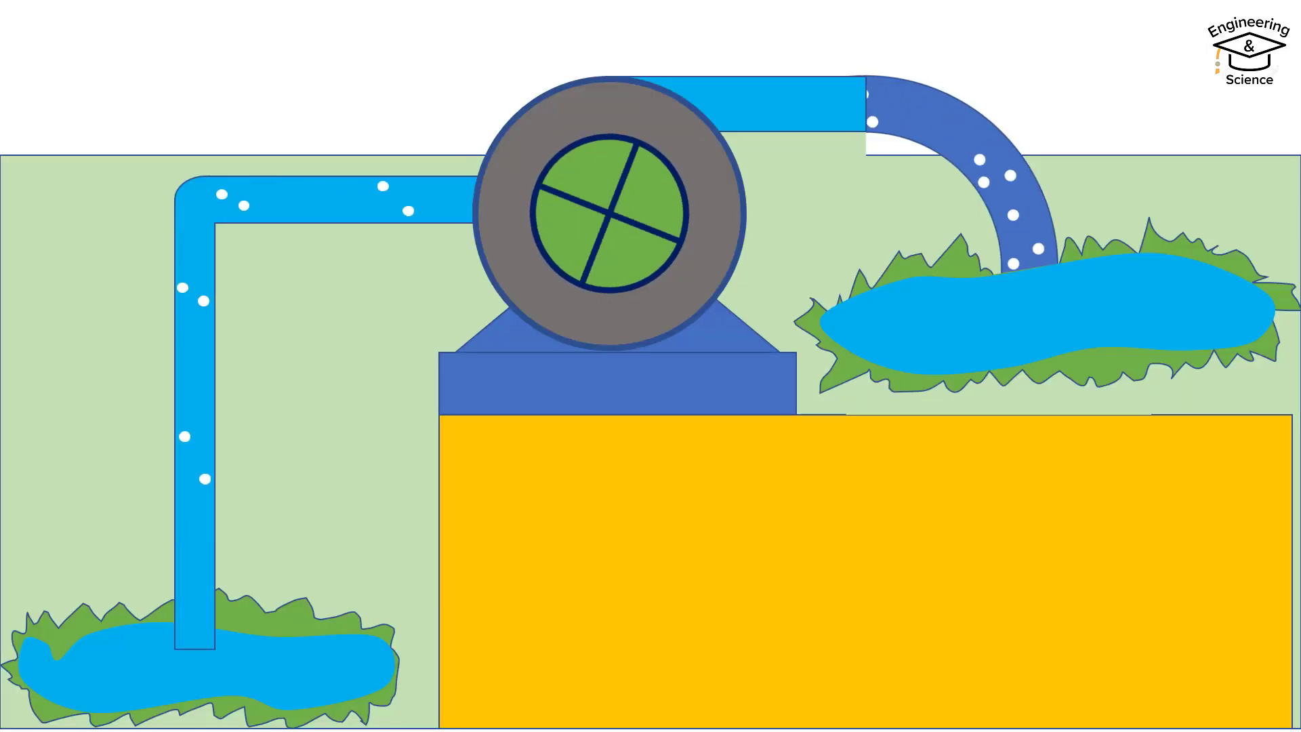
key(Escape)
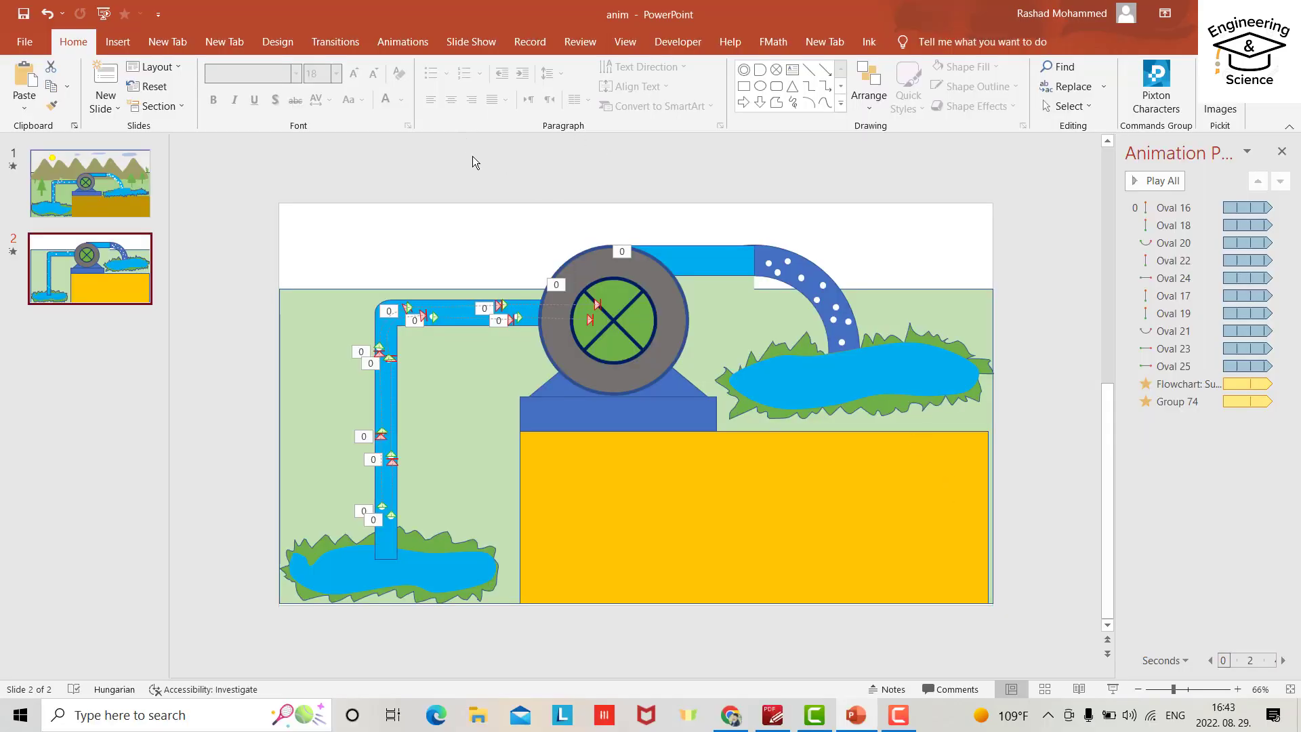
scroll(889, 301, up, 3)
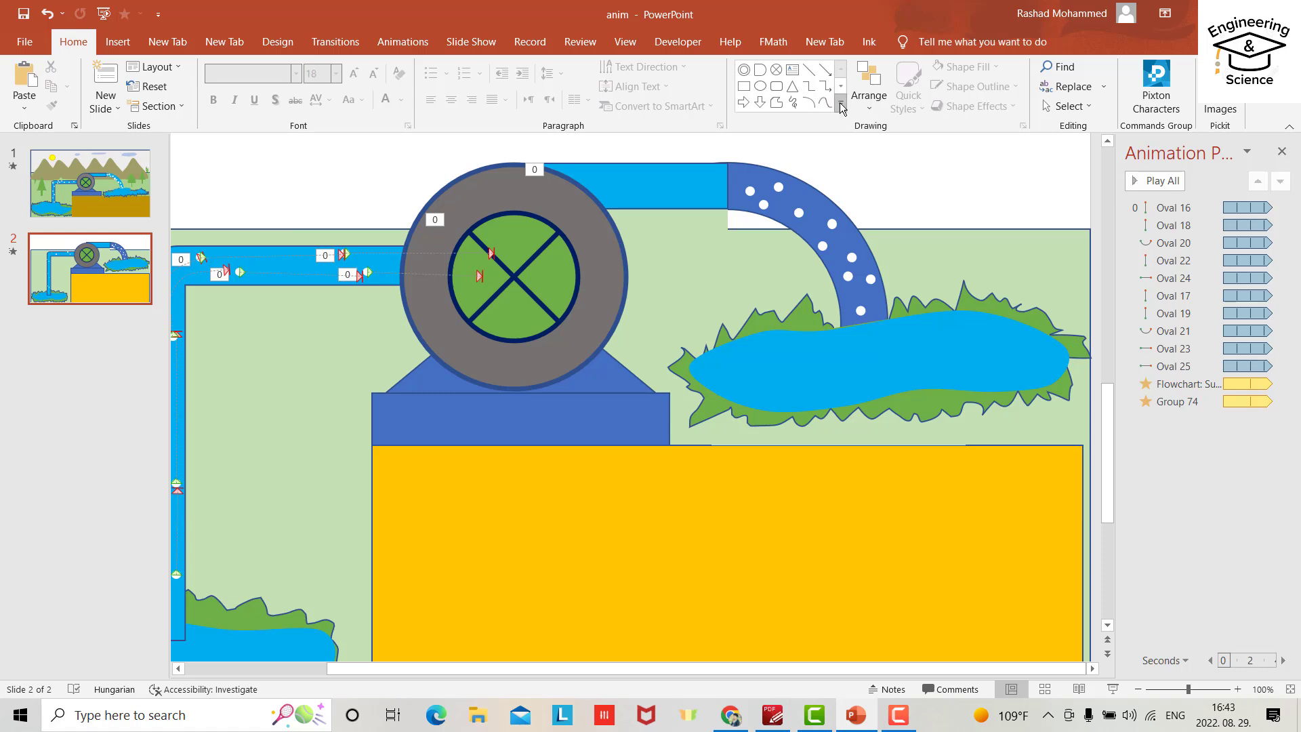
Draw a small oval at the right pond's top edge with light blue fill and outline
click(840, 103)
click(905, 246)
mouse_move(885, 311)
mouse_down()
mouse_move(945, 333)
mouse_move(931, 312)
mouse_up()
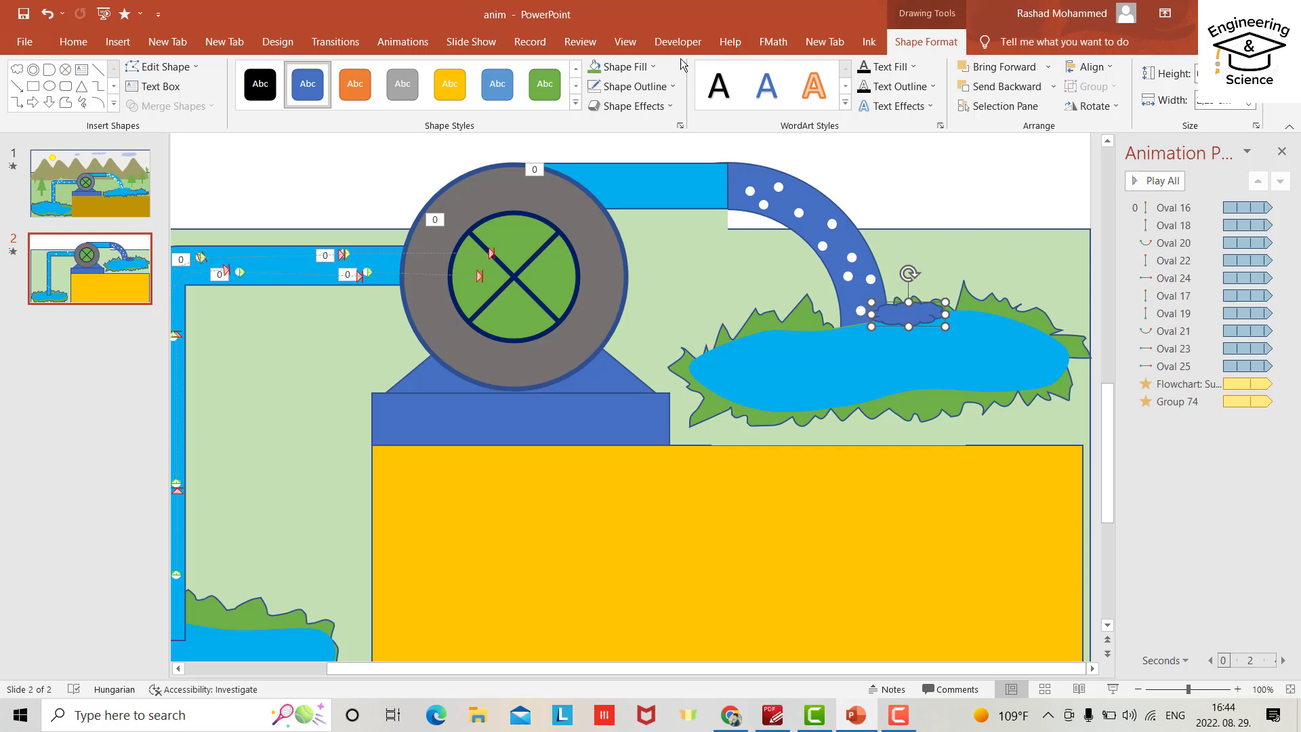
click(653, 66)
click(676, 196)
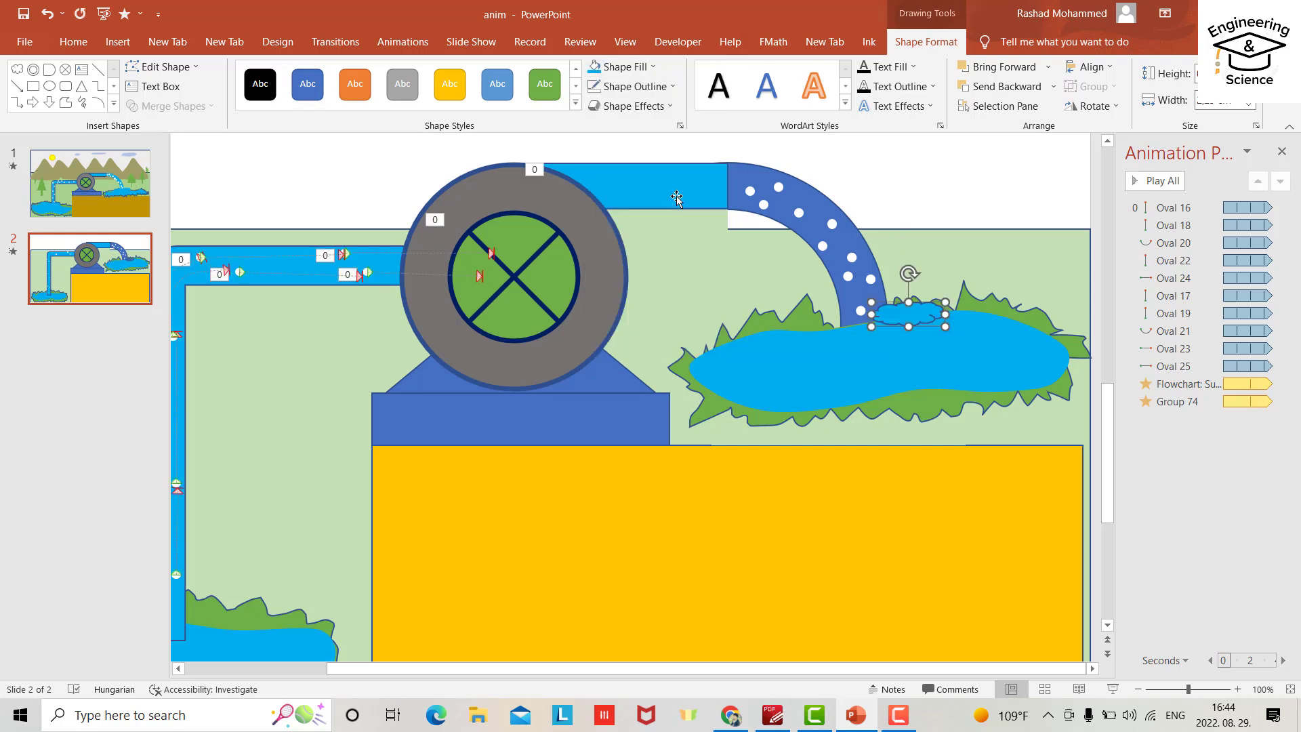
click(671, 86)
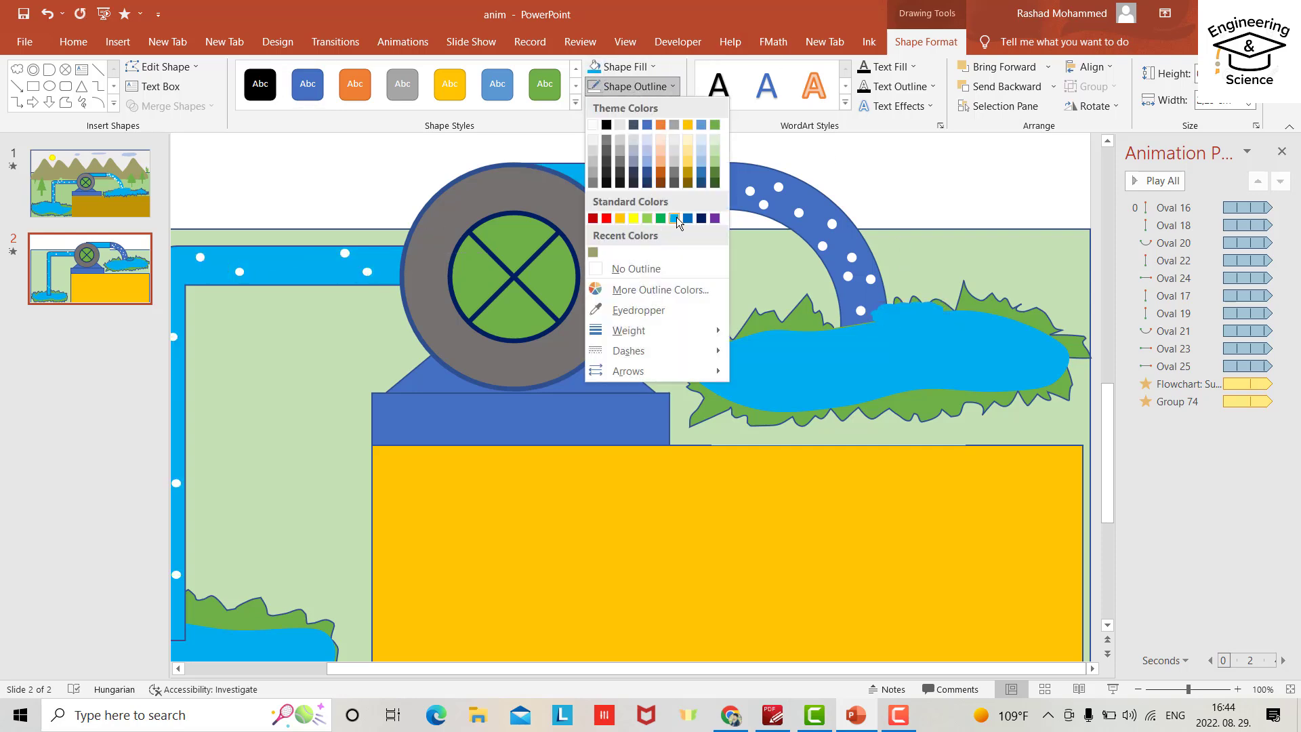
click(677, 218)
Ungroup Group 74 into its separate shapes
right_click(812, 191)
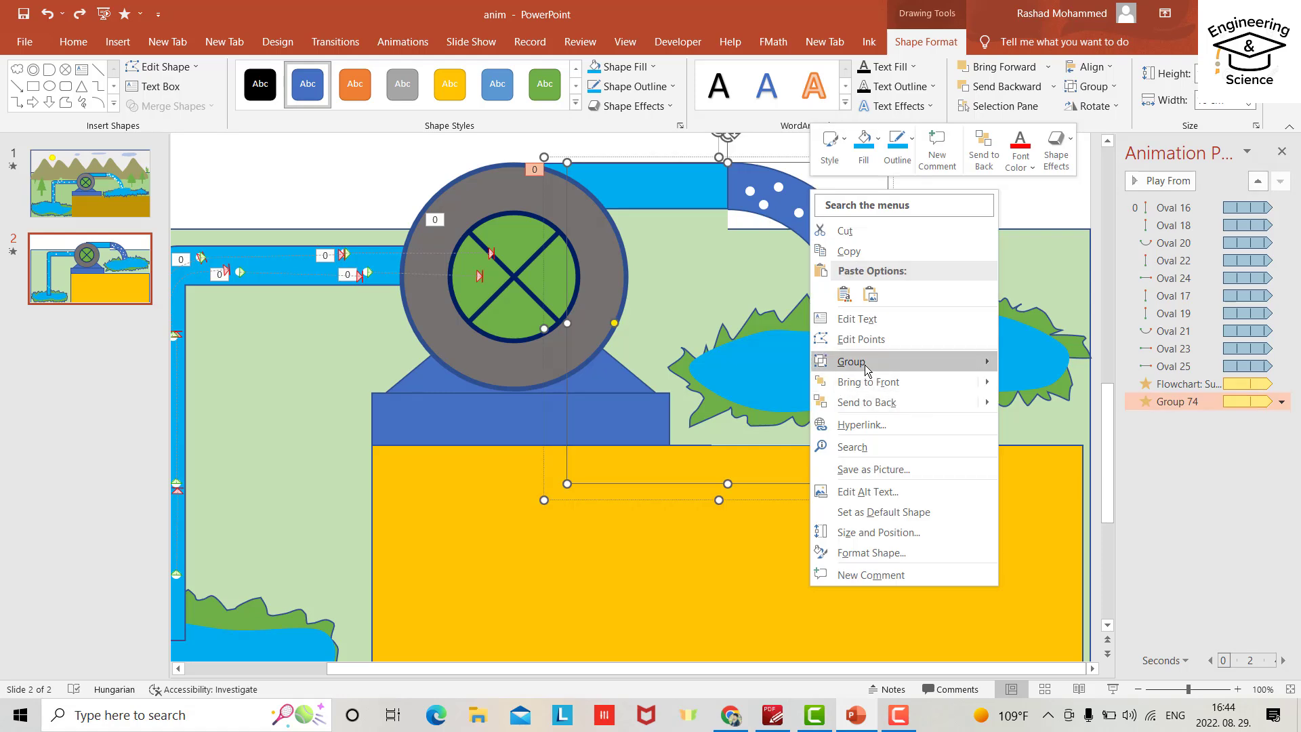
mouse_move(866, 369)
click(1037, 405)
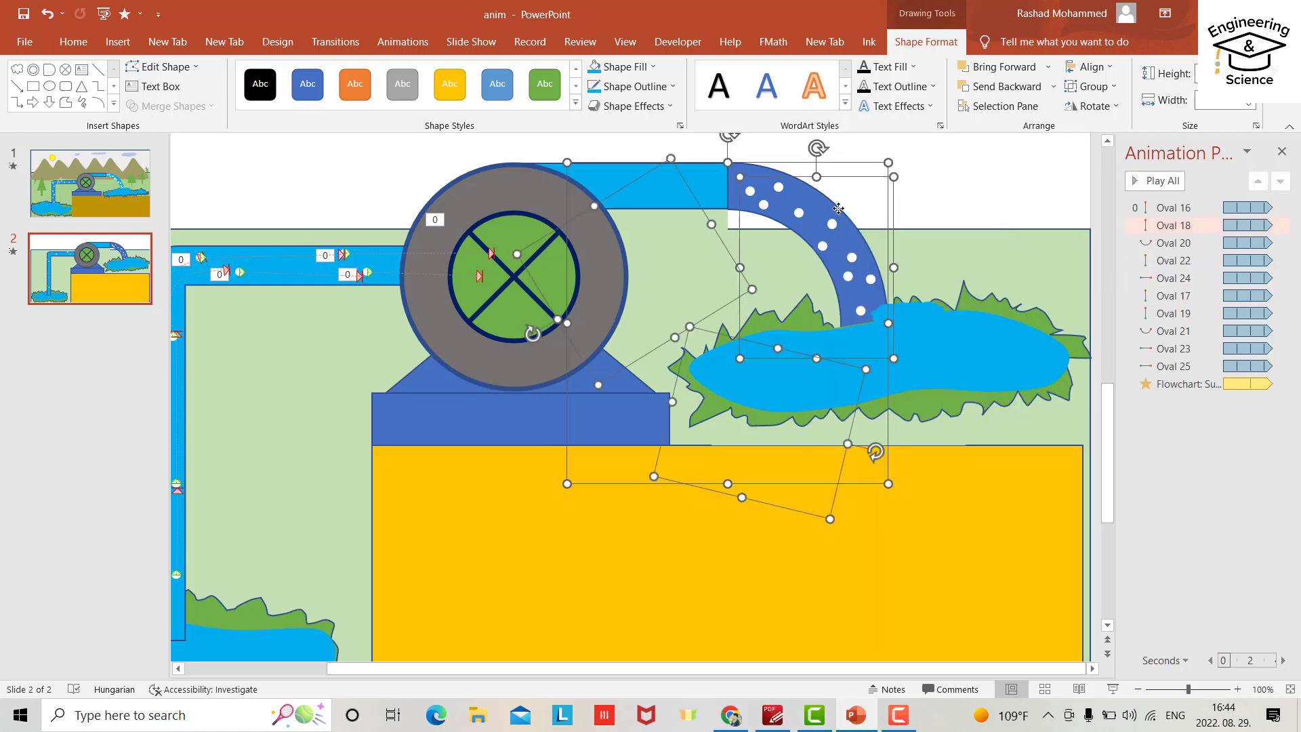
right_click(853, 163)
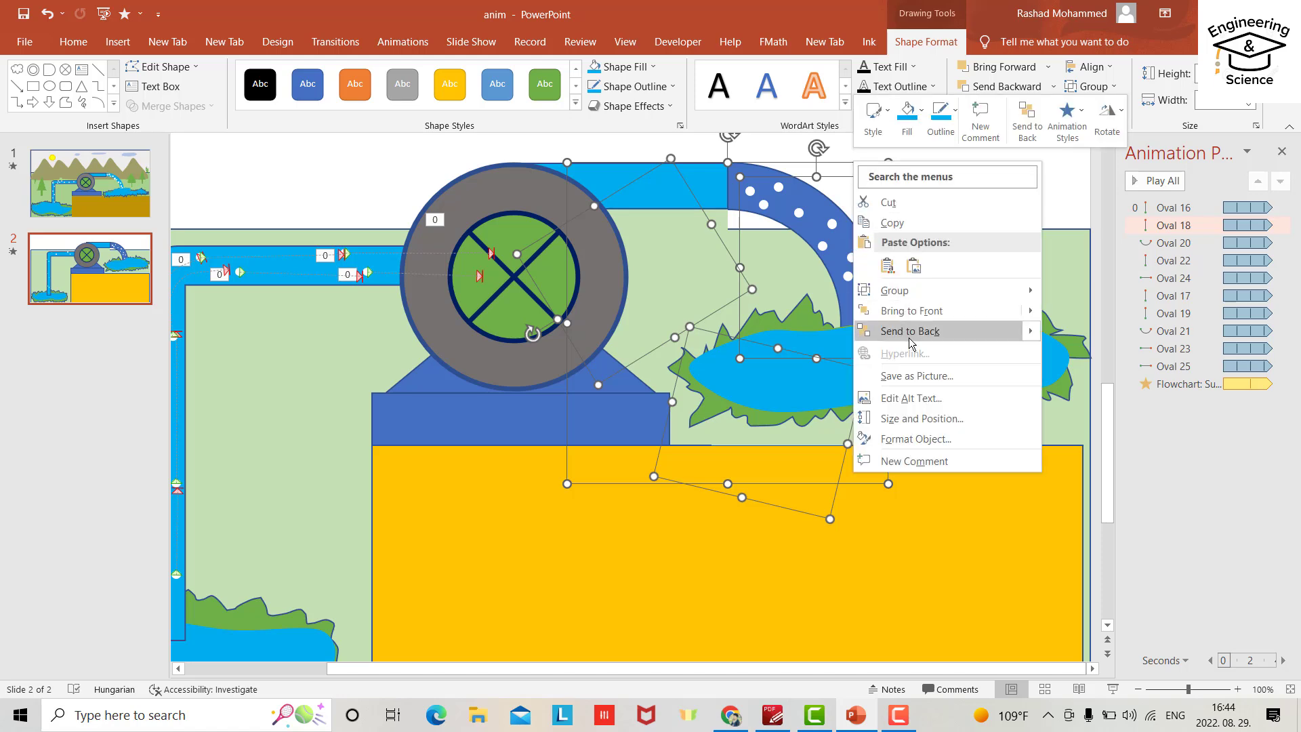
Fill the dotted ring light blue
click(912, 311)
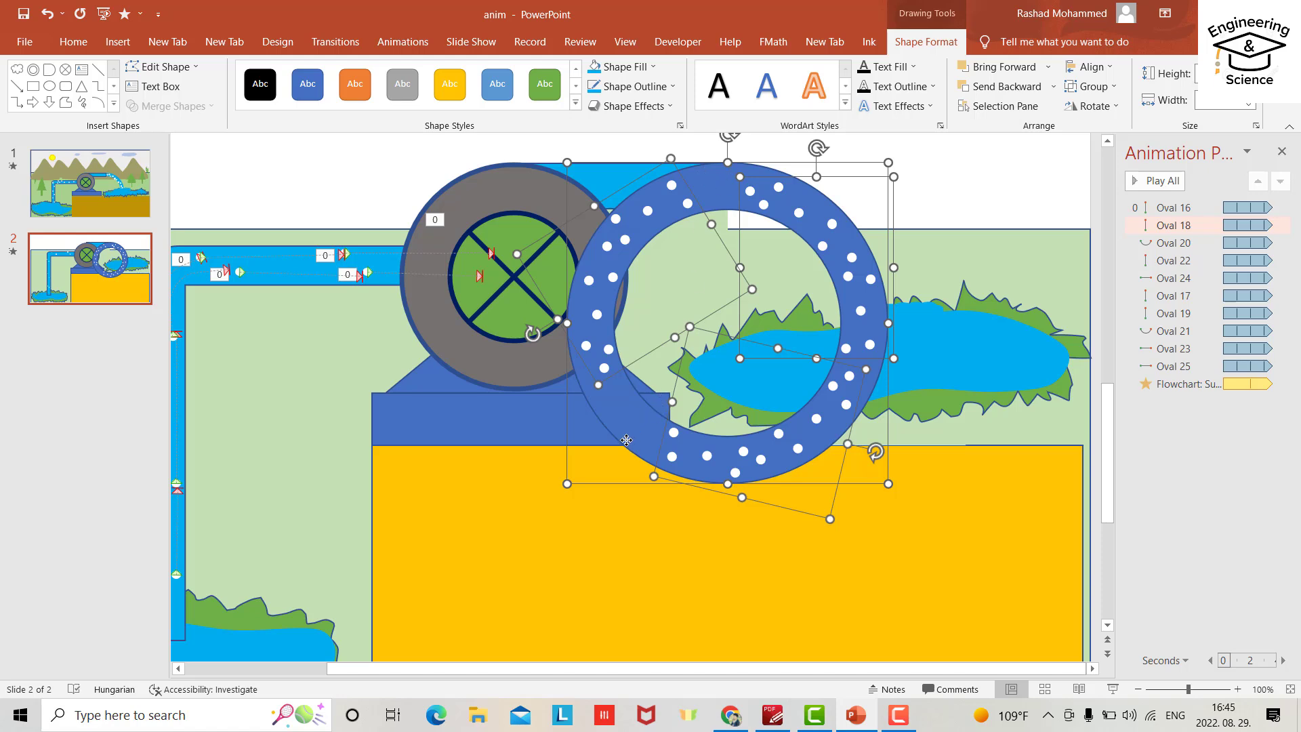
click(641, 570)
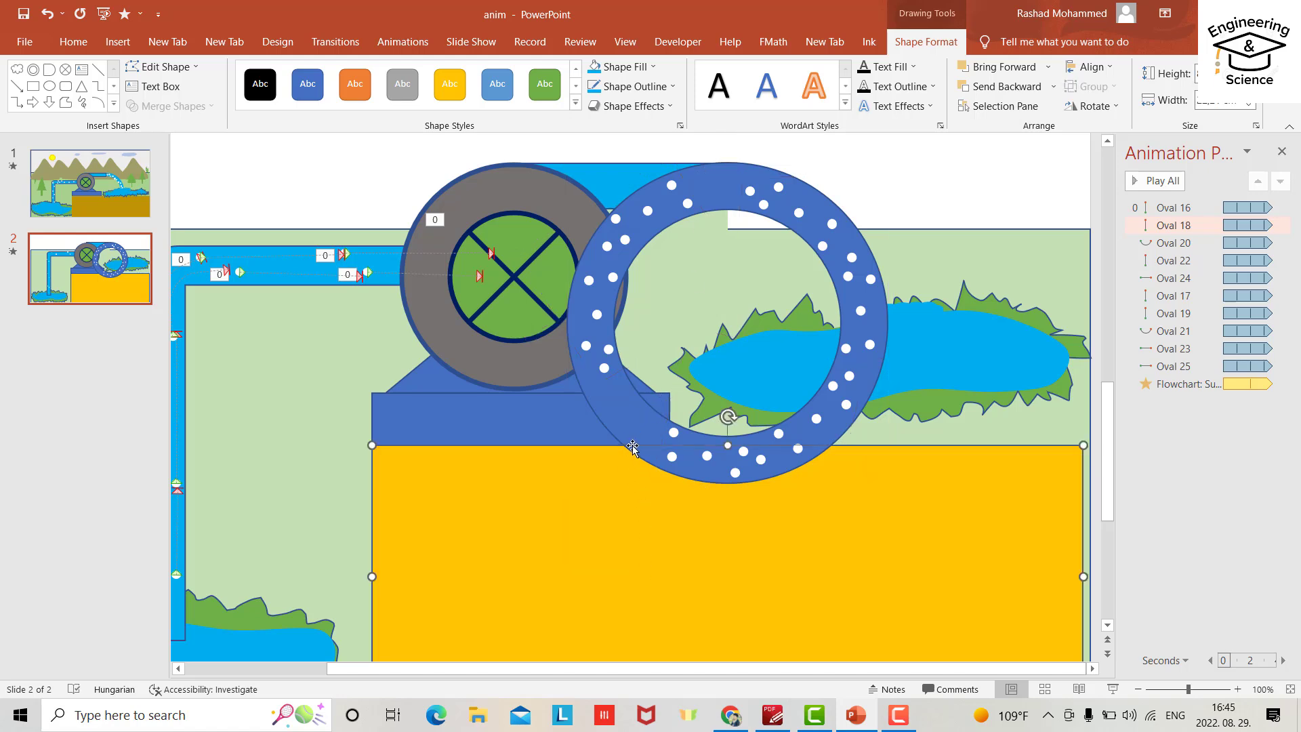
click(621, 426)
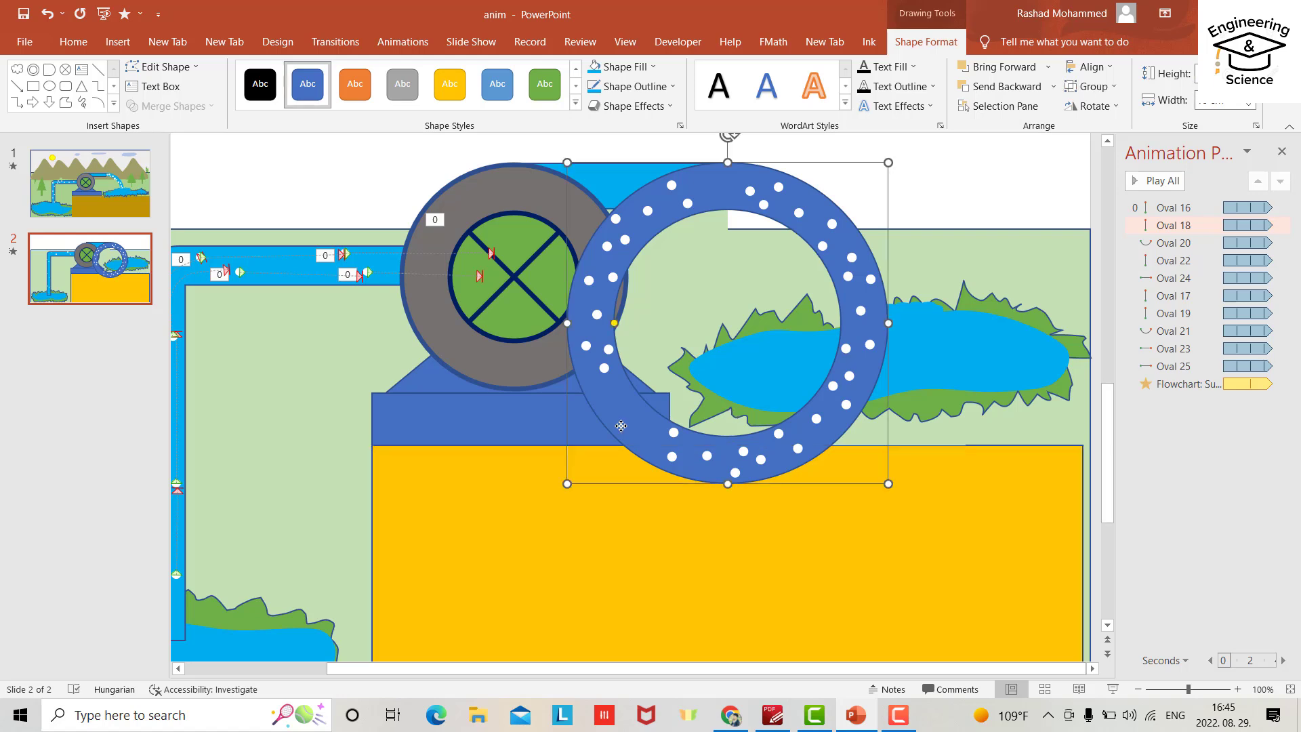
click(653, 67)
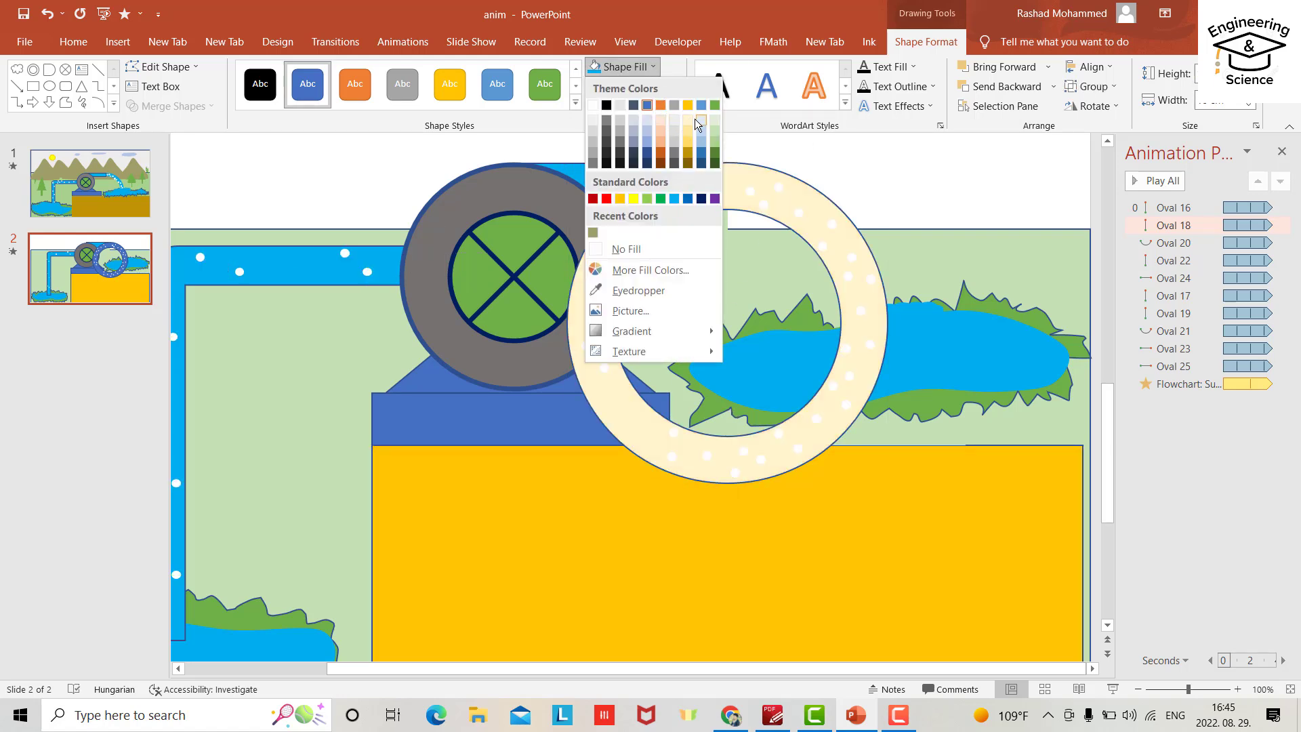
click(674, 199)
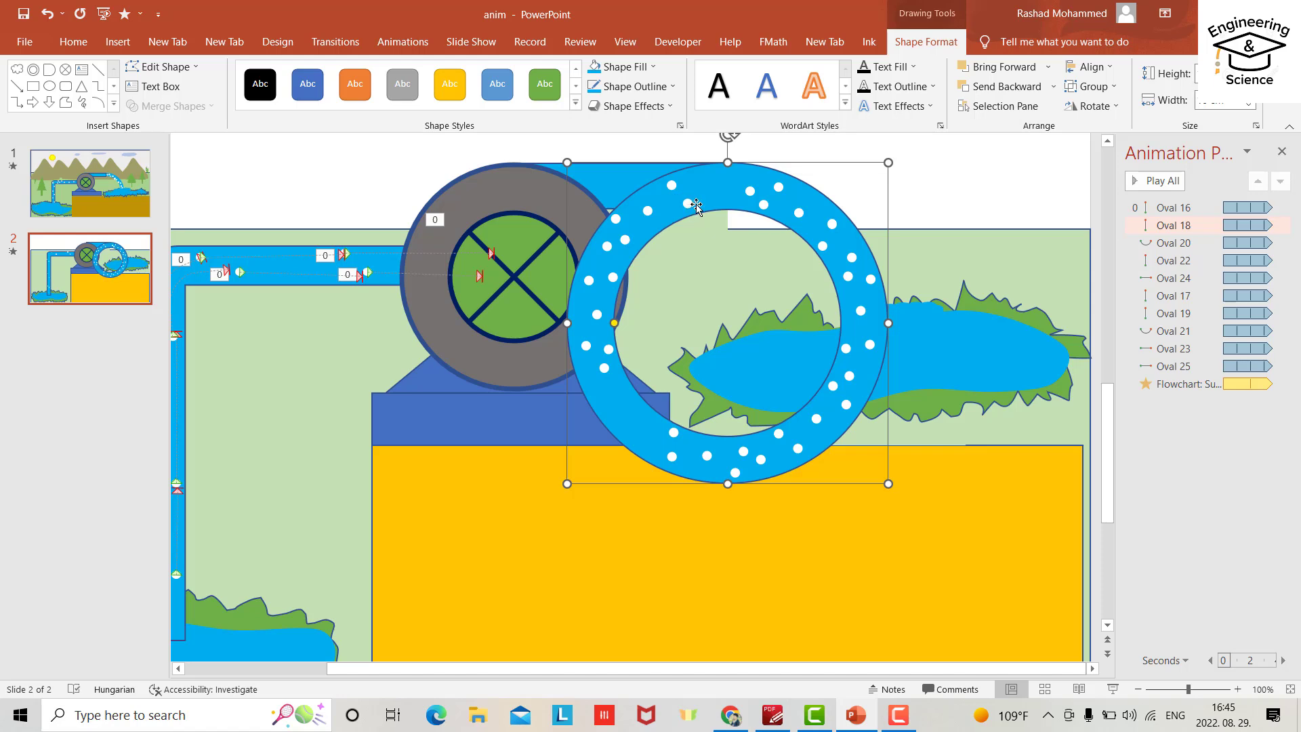
Group the piece above the pond, the dotted ring and the rotated shape, then undo
click(687, 208)
click(760, 201)
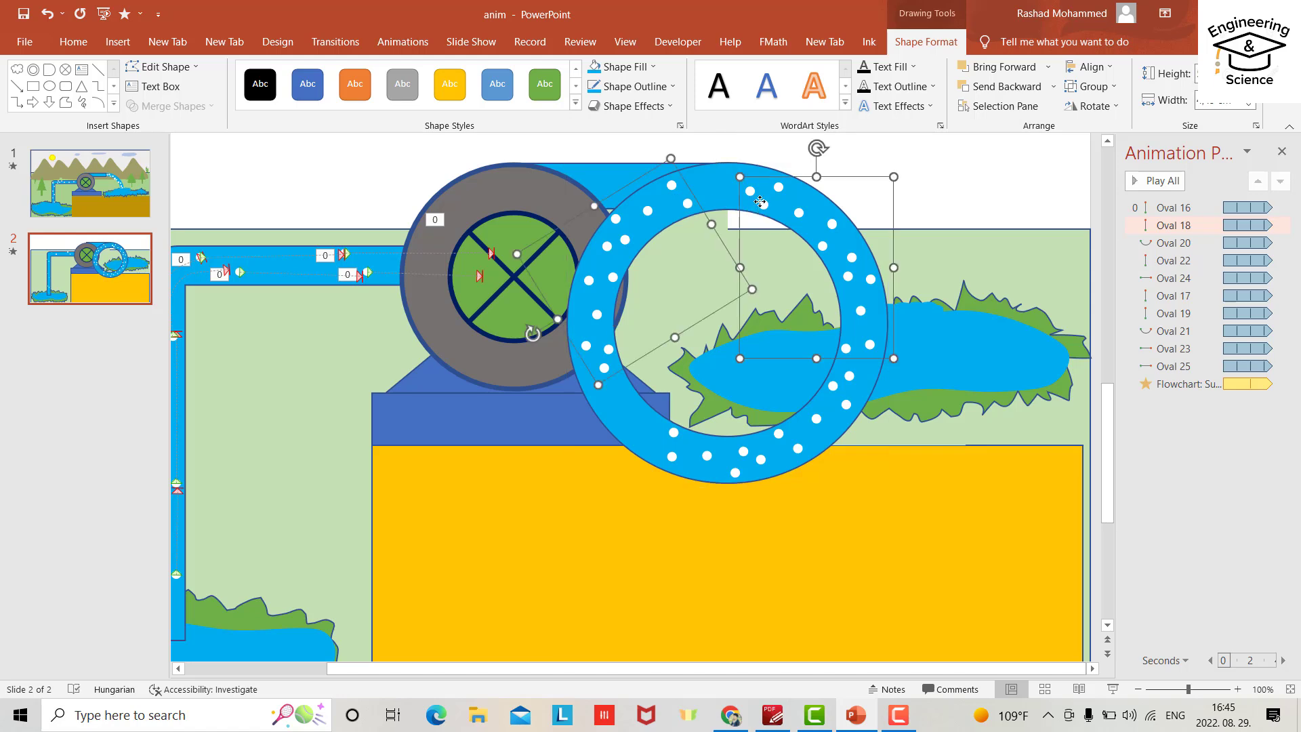
shift+click(837, 402)
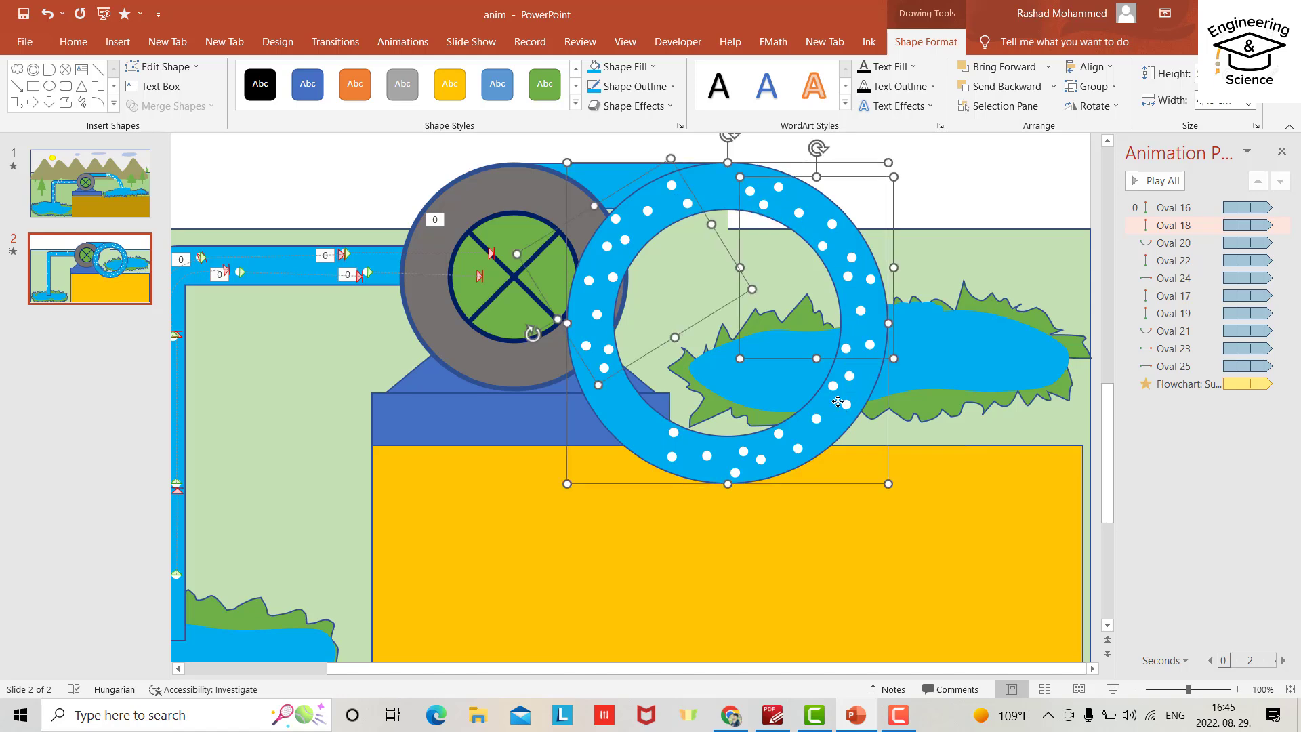
shift+click(709, 459)
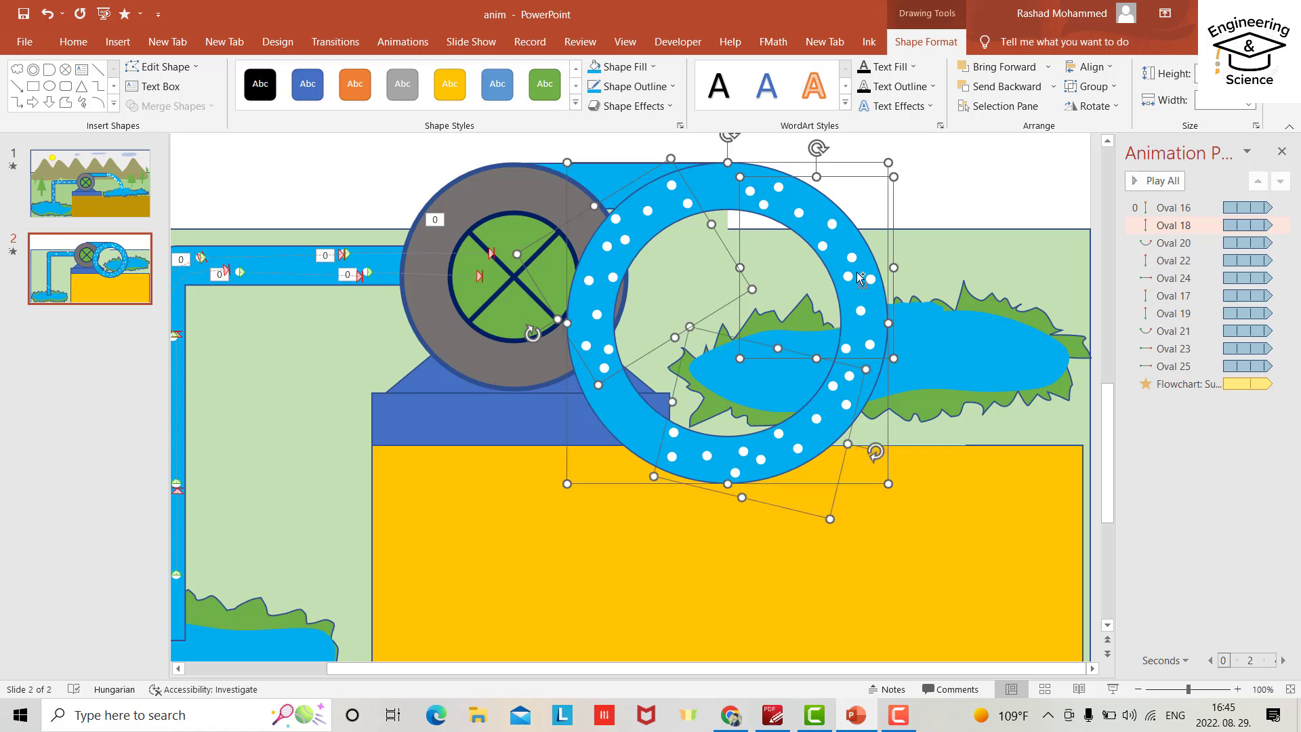
key(ctrl+g)
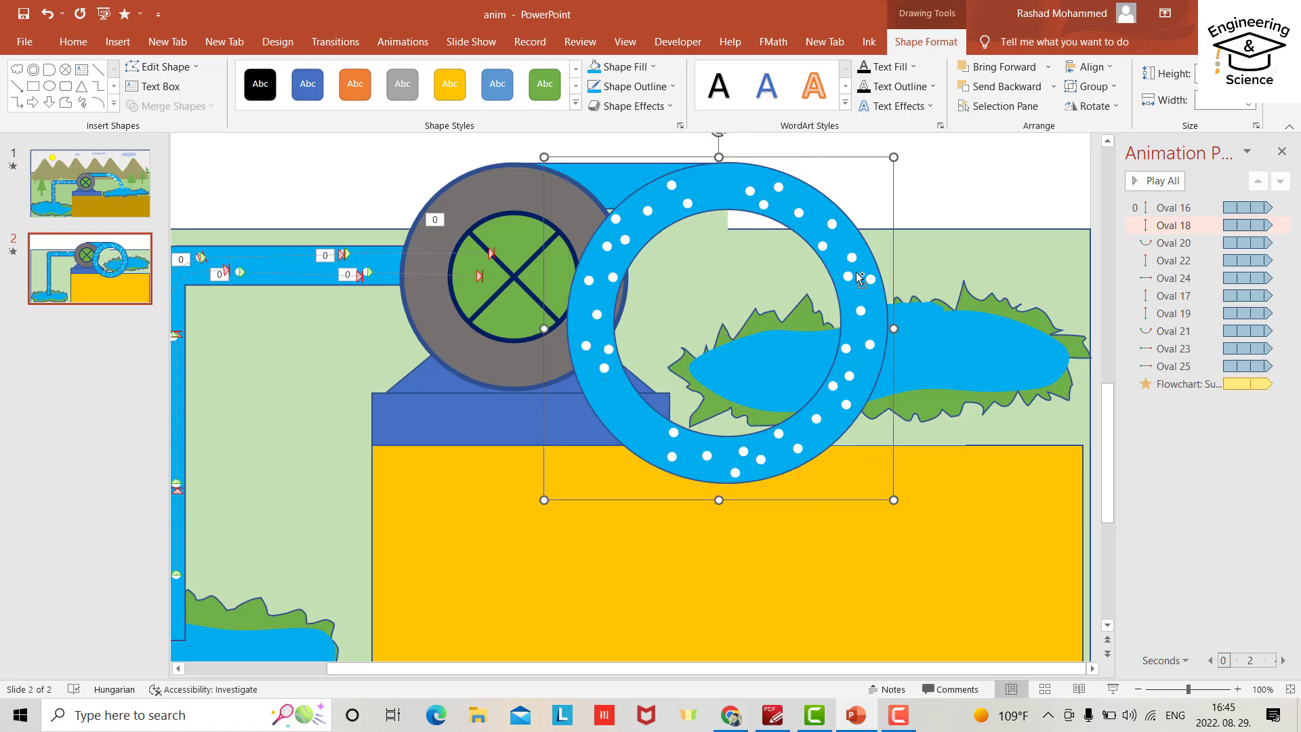
right_click(841, 229)
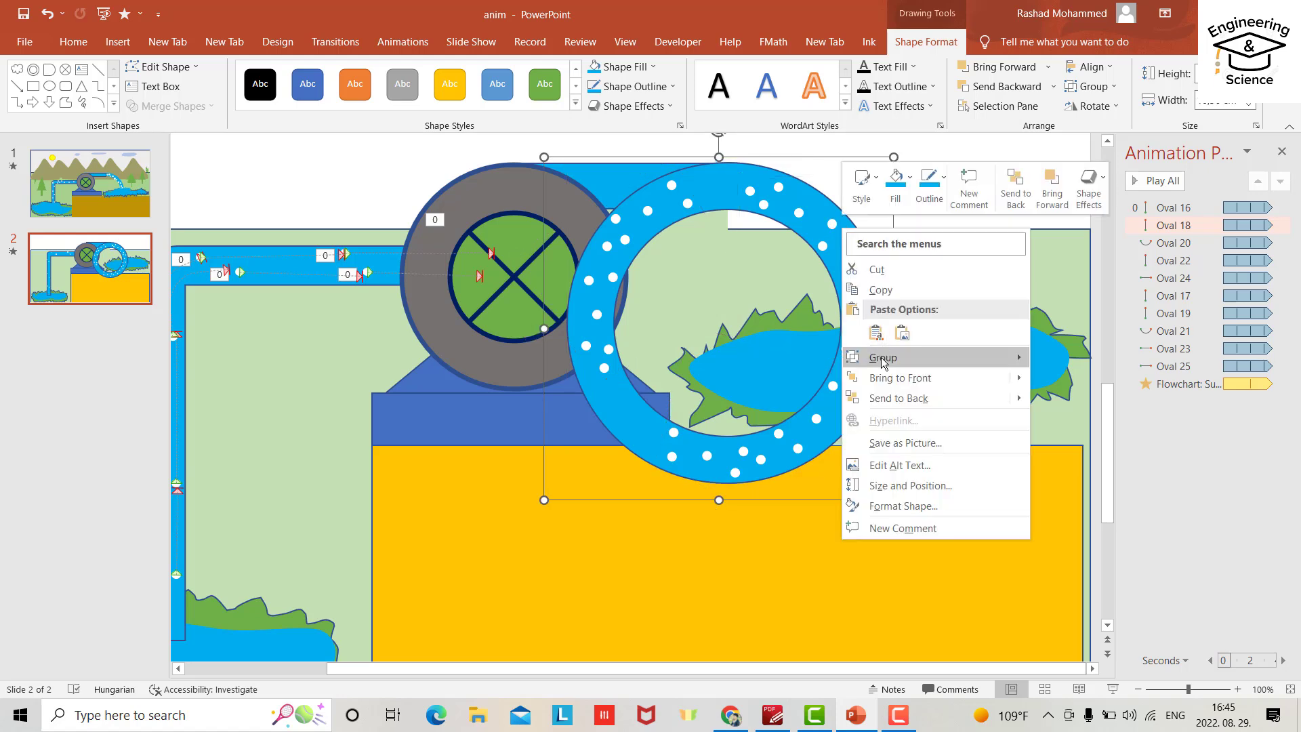
key(ctrl+z)
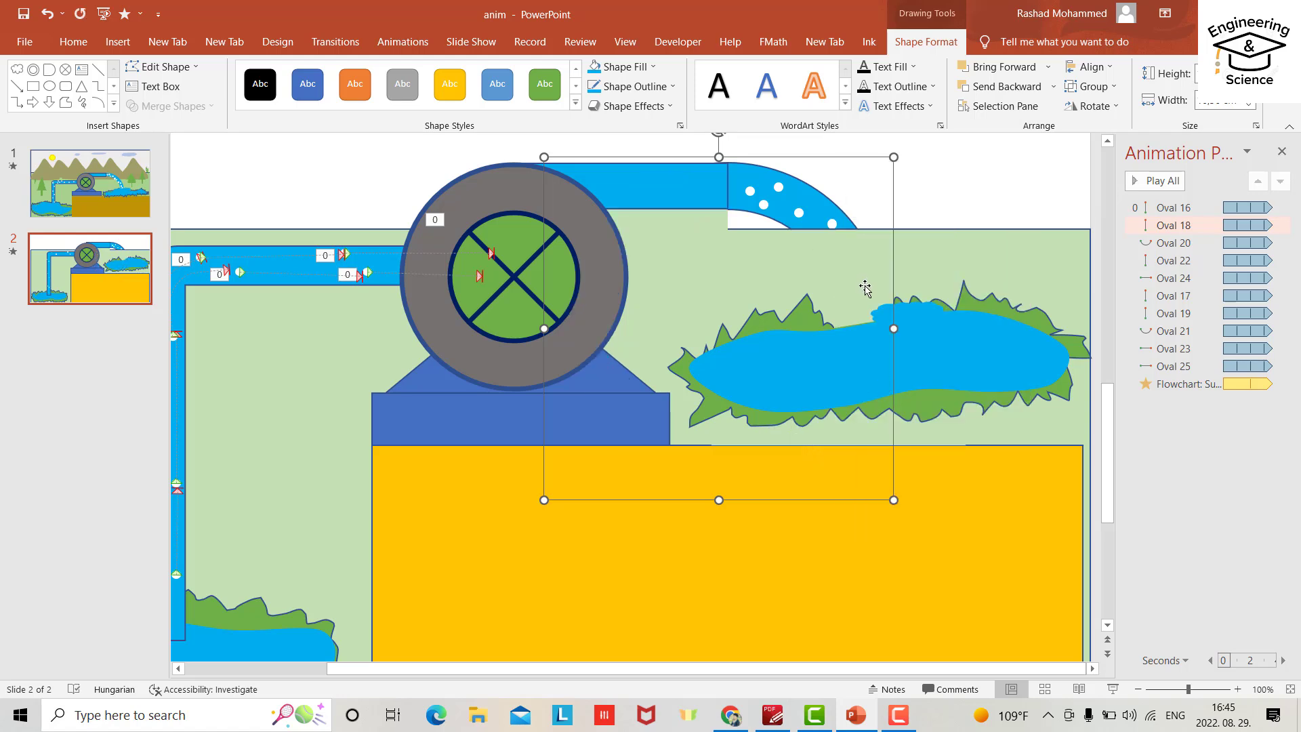
Send the light-green background rectangle to the back and preview the slide show
click(872, 251)
right_click(873, 250)
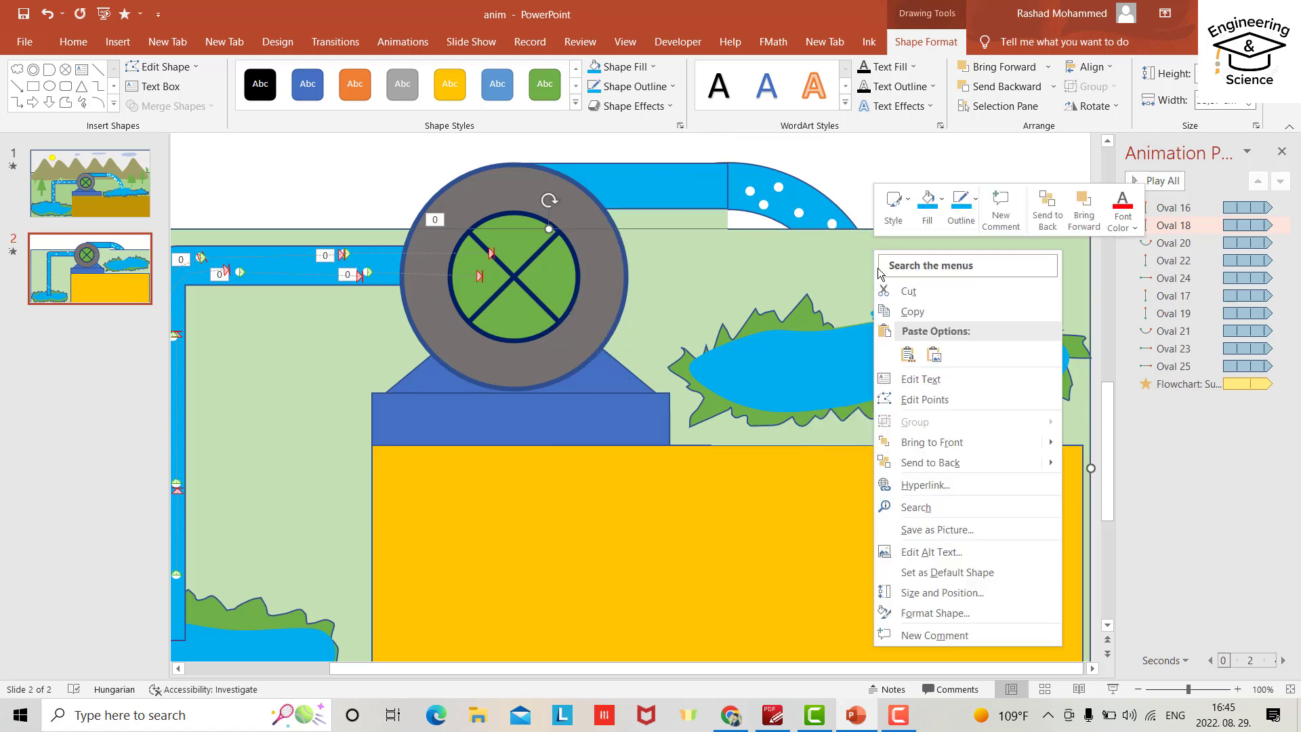
click(918, 446)
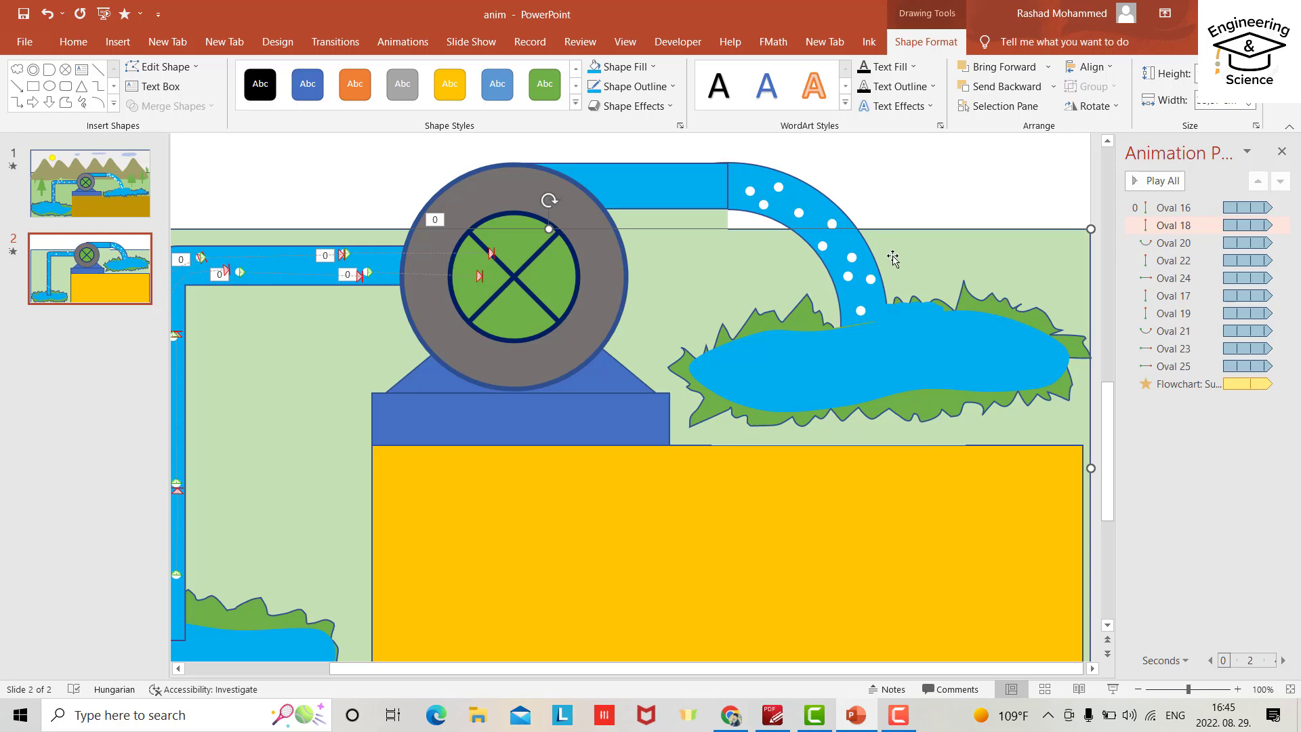
click(879, 195)
click(1112, 689)
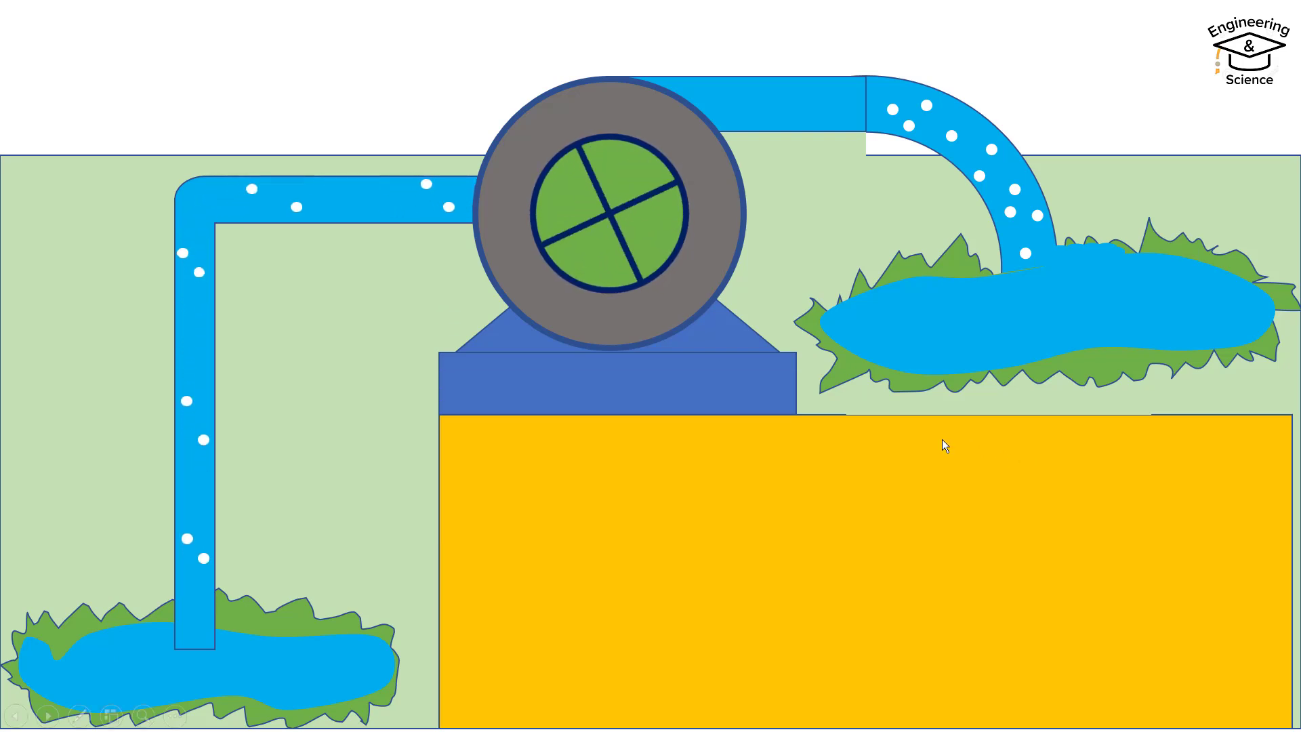
key(Escape)
Apply Spin to Group 80, starting With Previous and repeating Until End of Slide
click(842, 234)
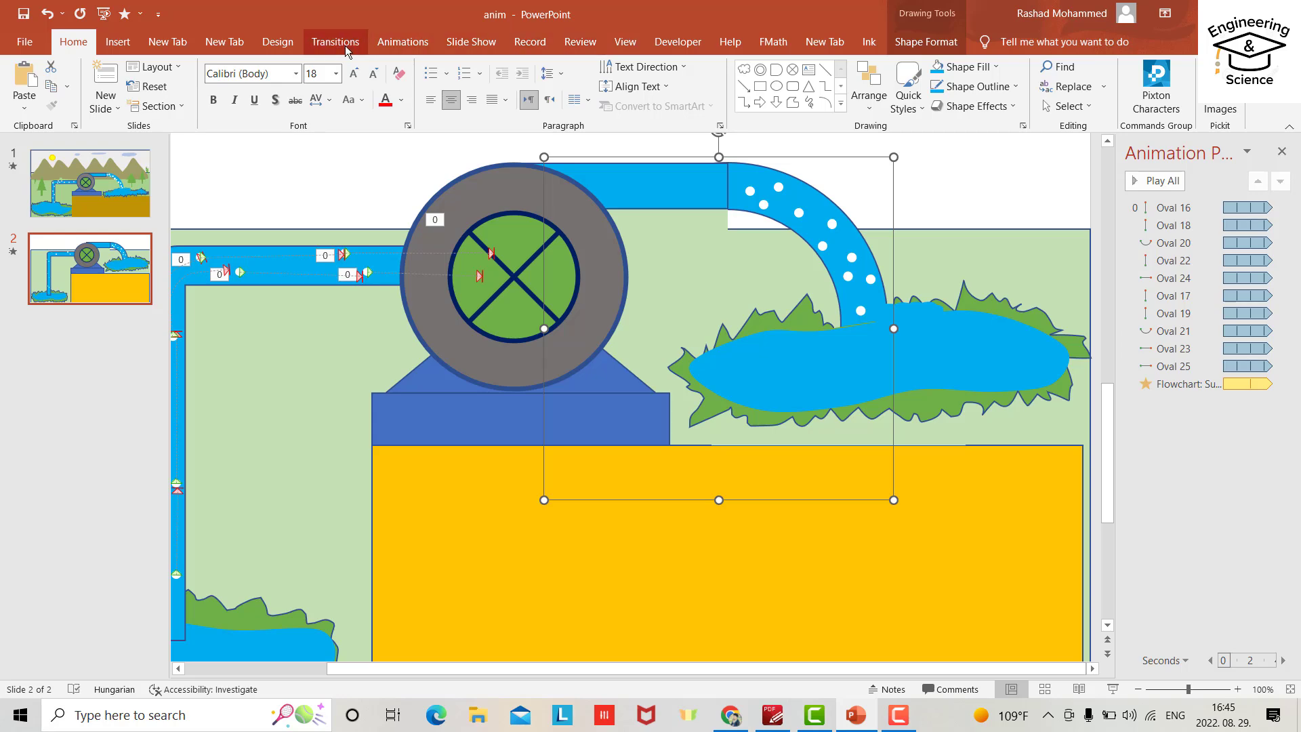
click(387, 42)
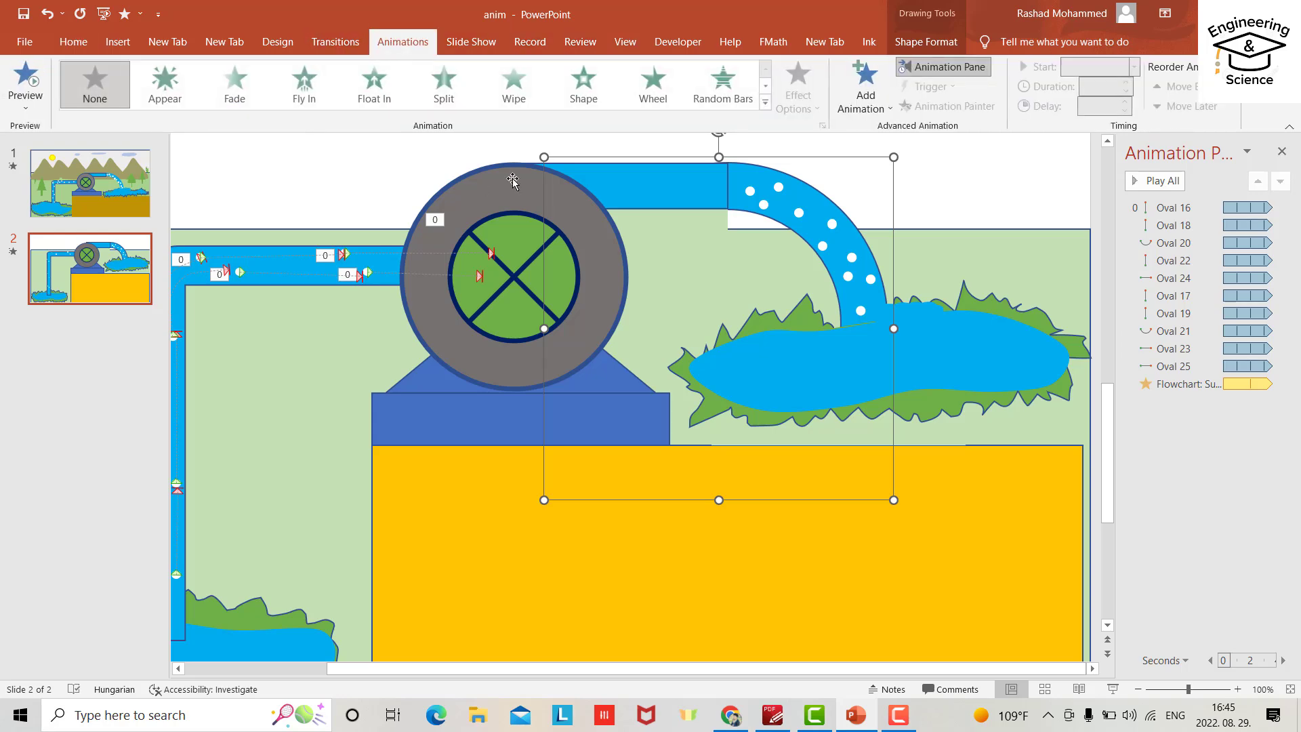
click(765, 102)
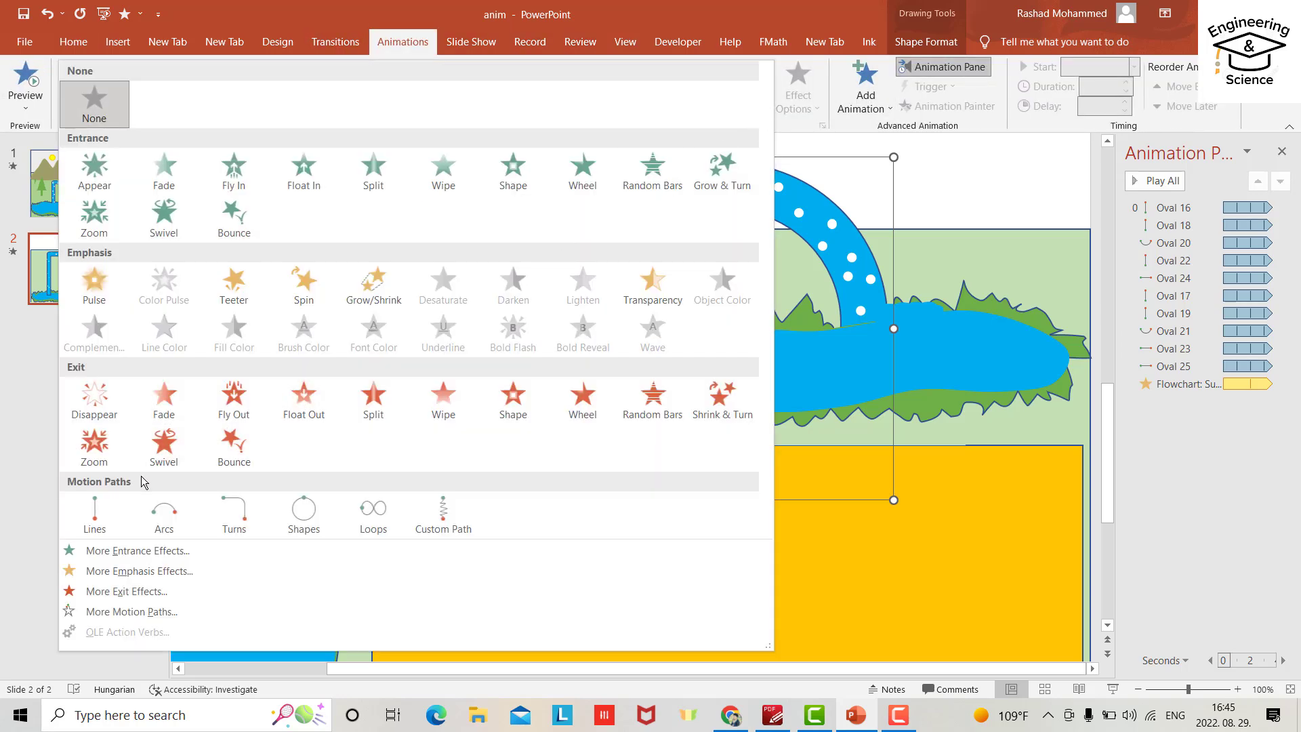
click(303, 283)
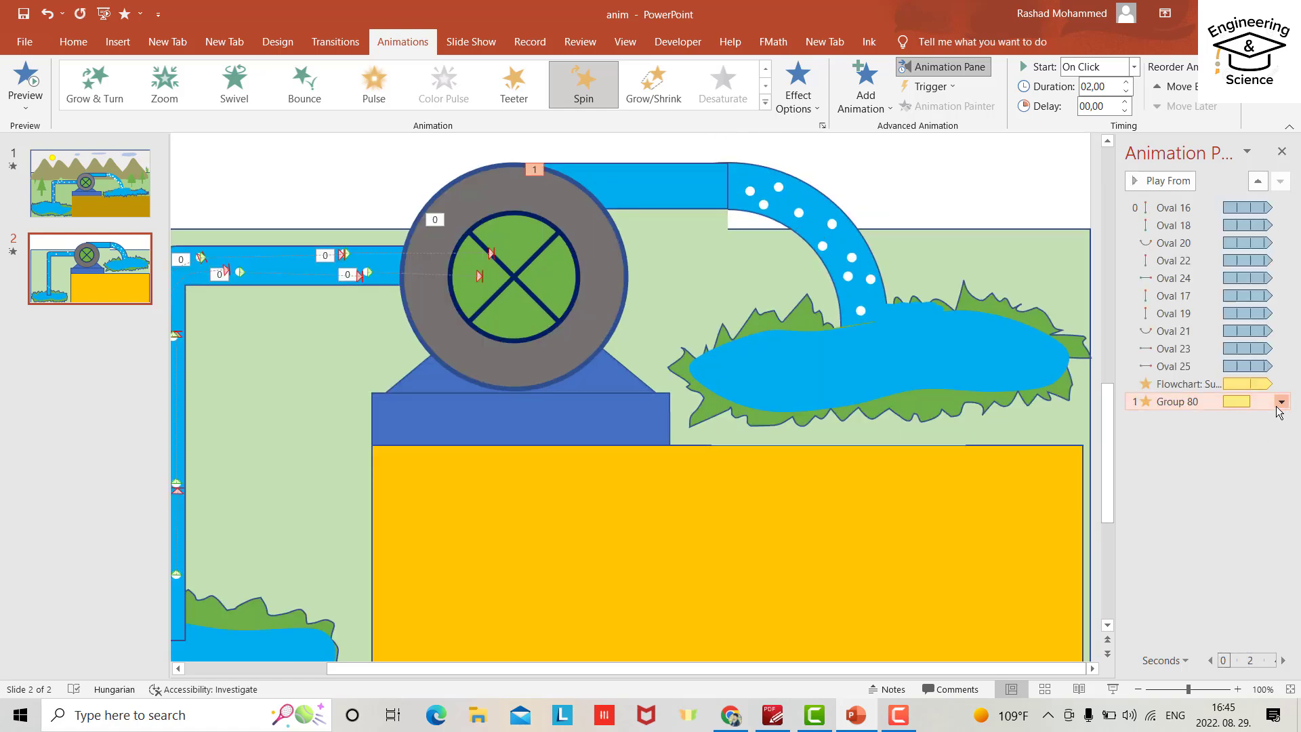
click(1179, 500)
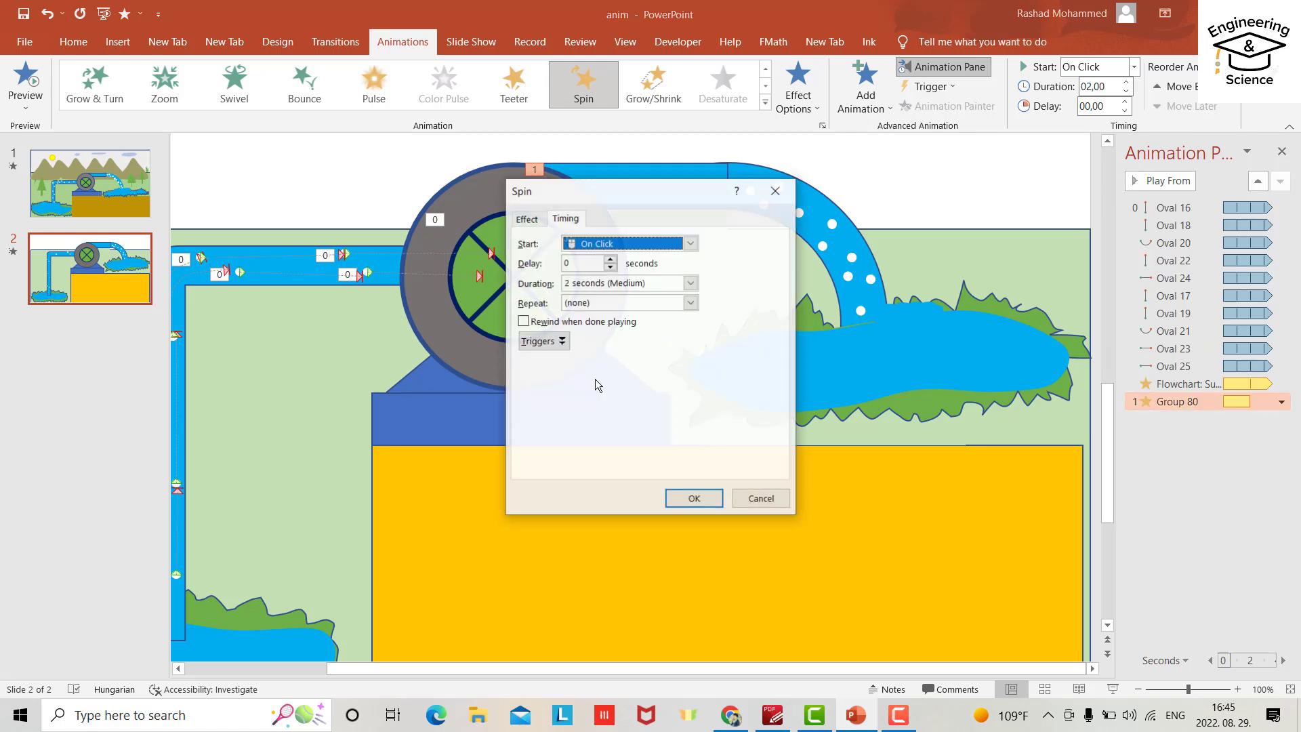
click(692, 243)
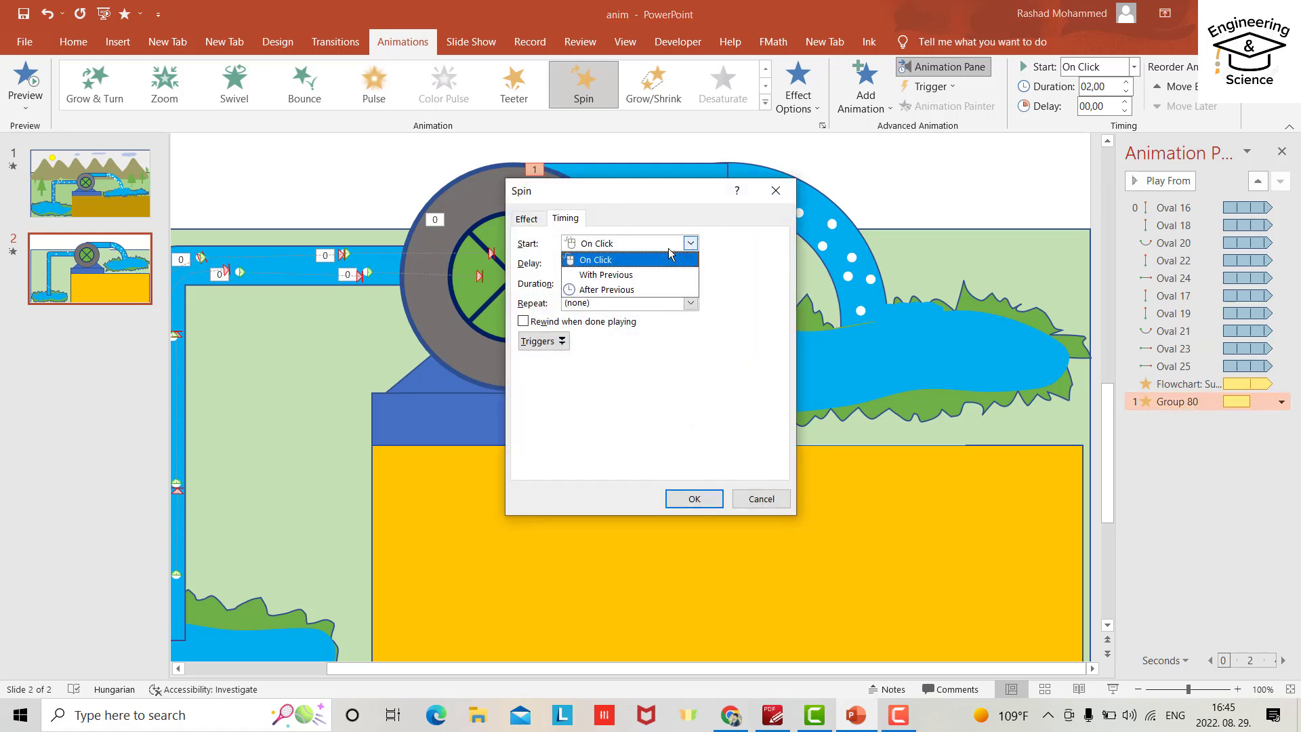
click(622, 271)
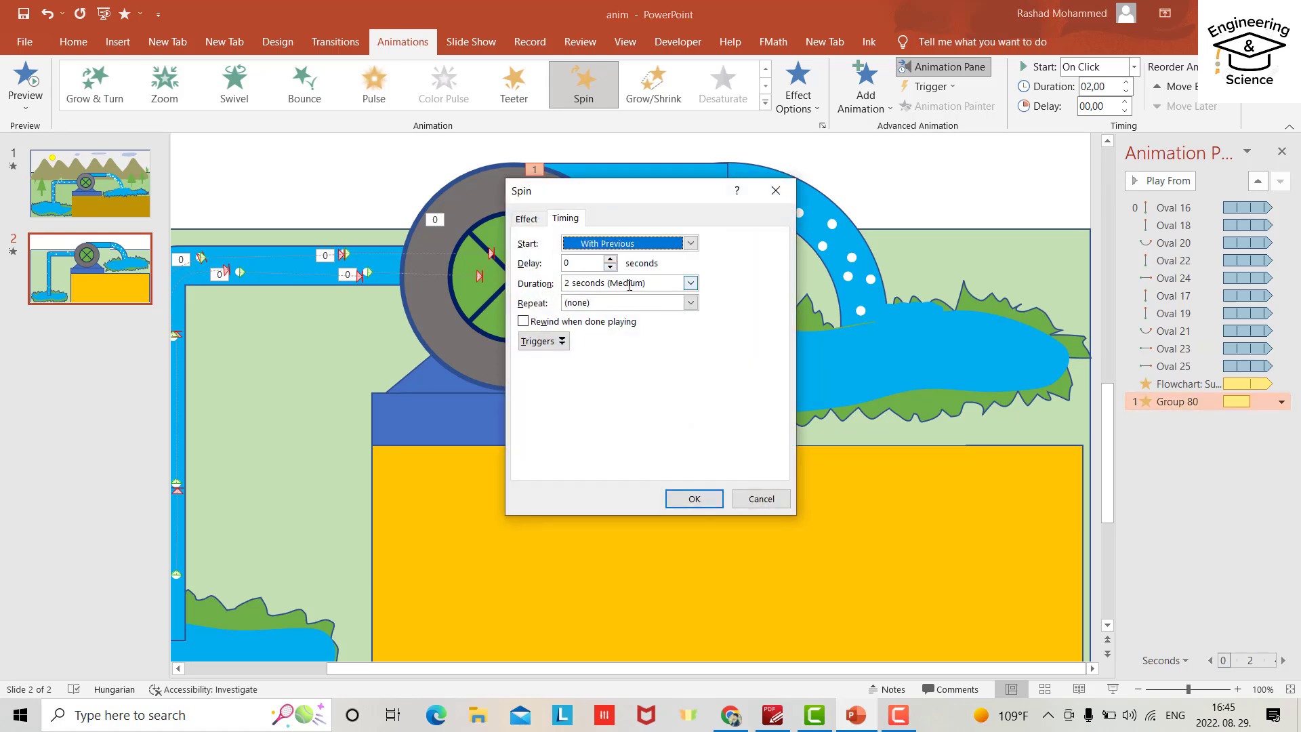
click(689, 302)
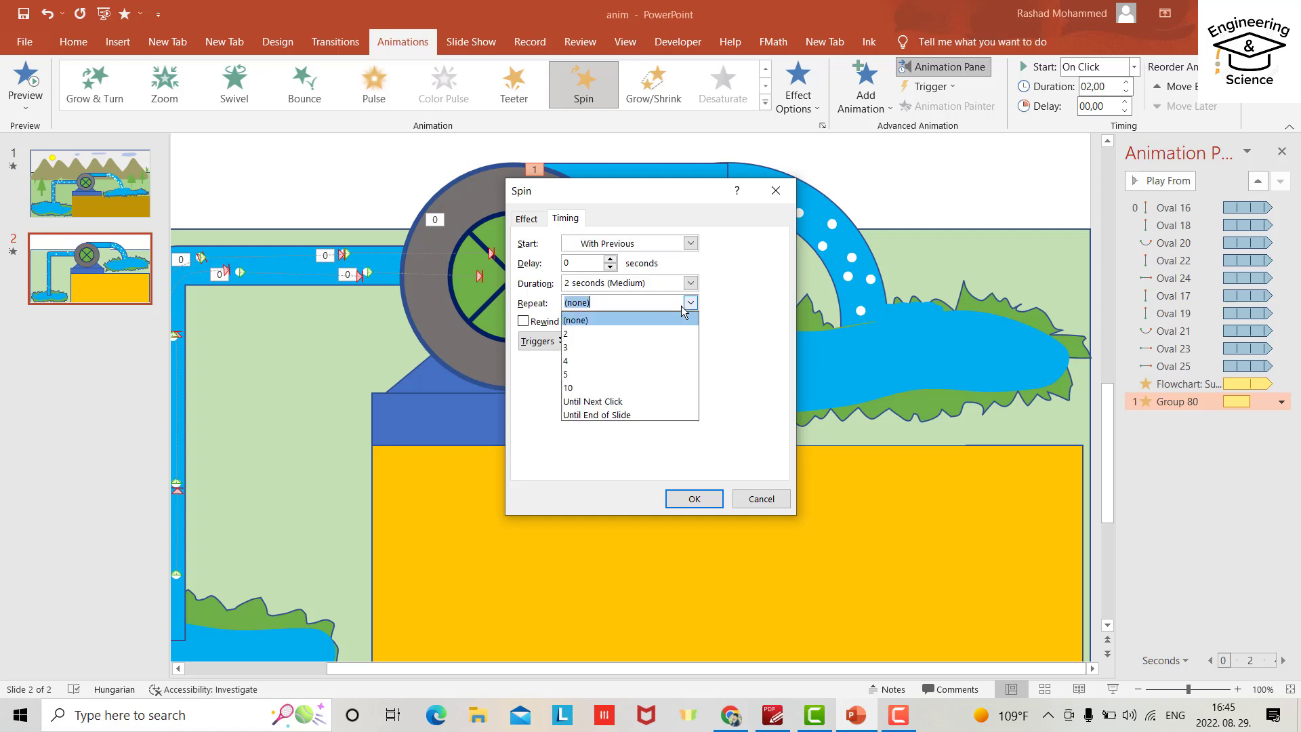
click(594, 416)
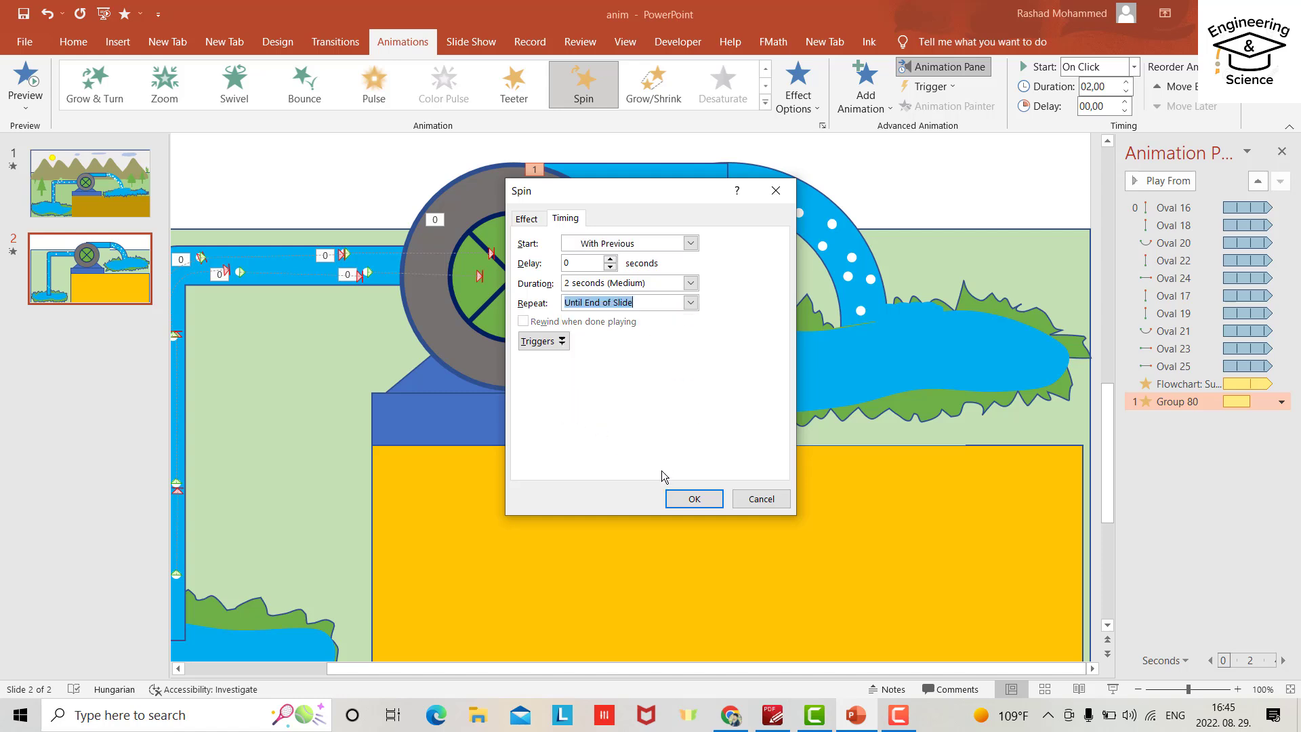
click(527, 218)
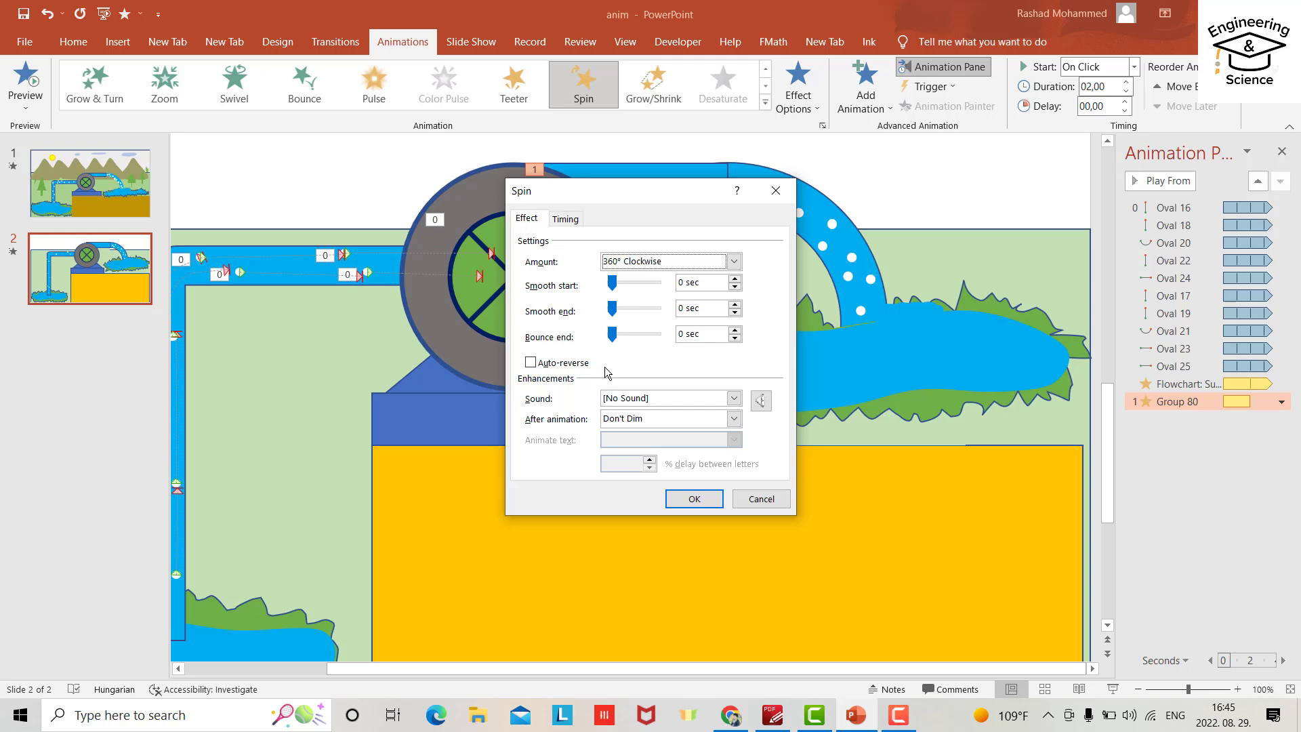
click(688, 494)
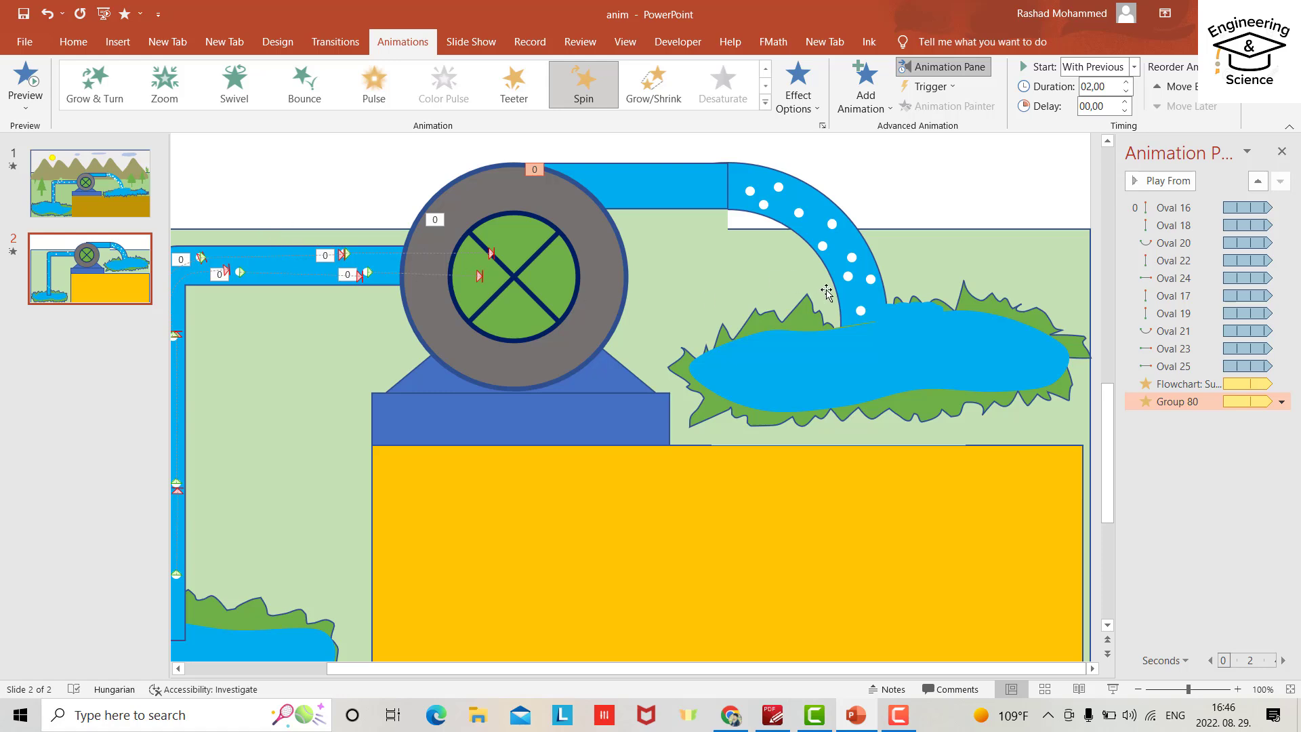
Stretch the small blue splash cloud taller and place a duplicate left under the falling water
click(921, 318)
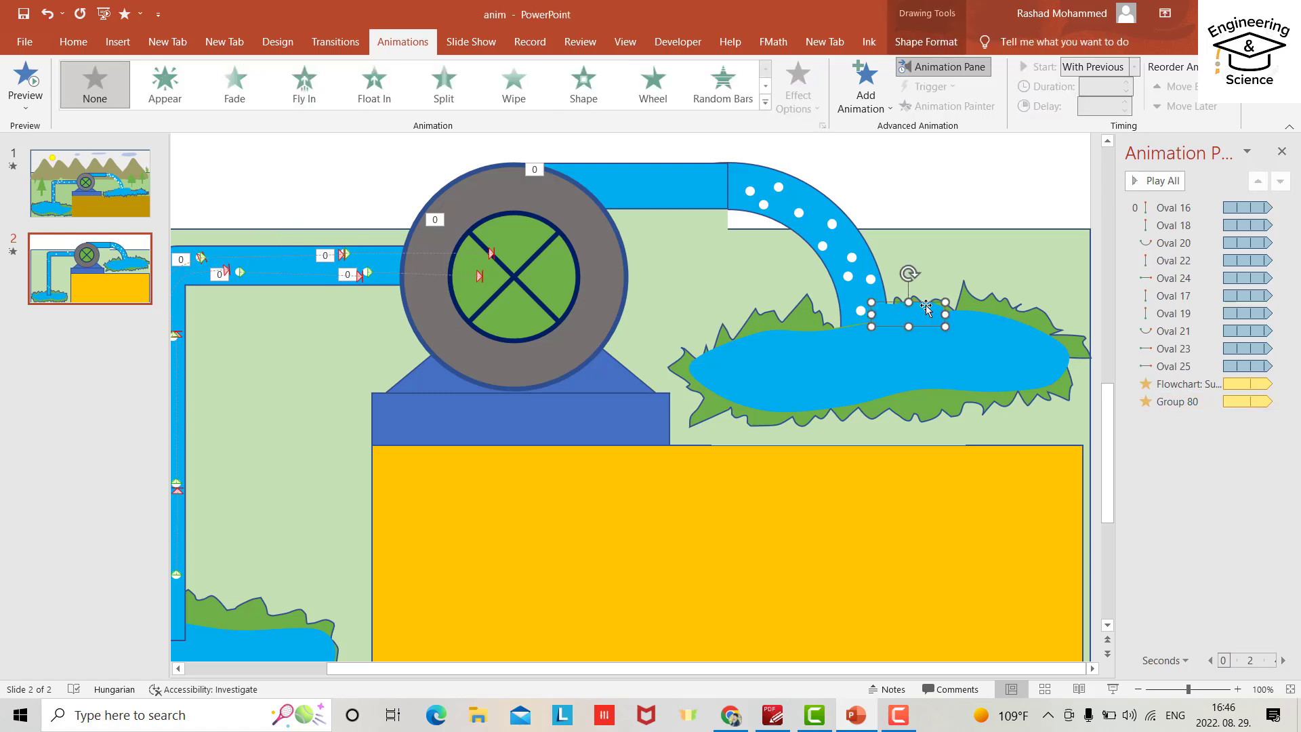
drag(909, 305, 908, 294)
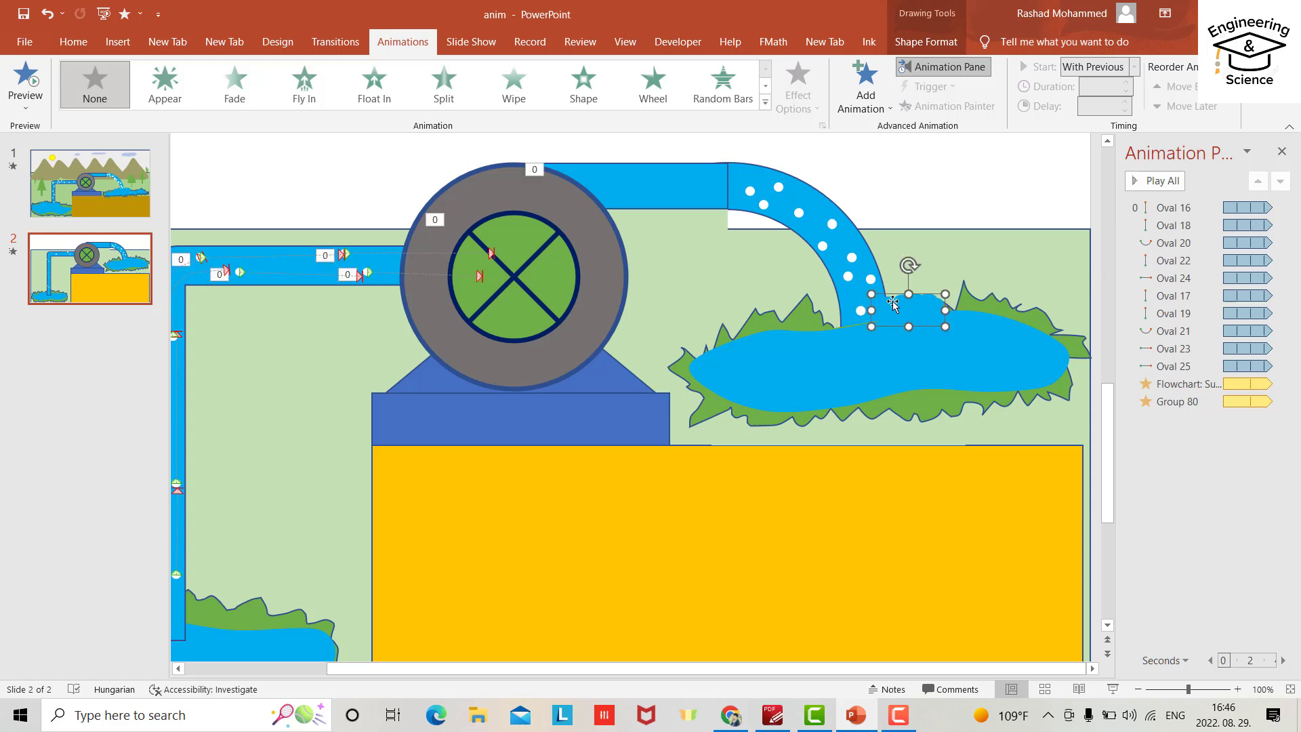
key(ctrl+v)
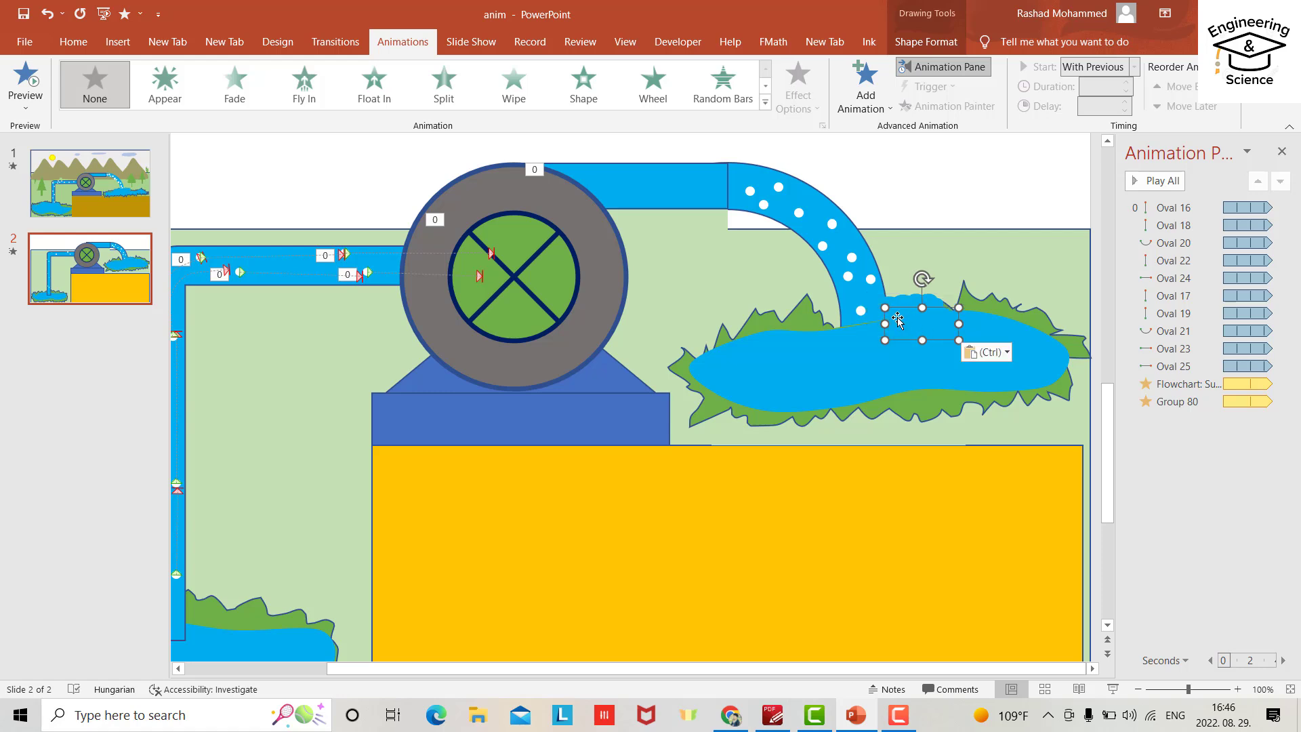
mouse_move(896, 310)
mouse_down()
mouse_move(779, 299)
mouse_move(791, 300)
mouse_up()
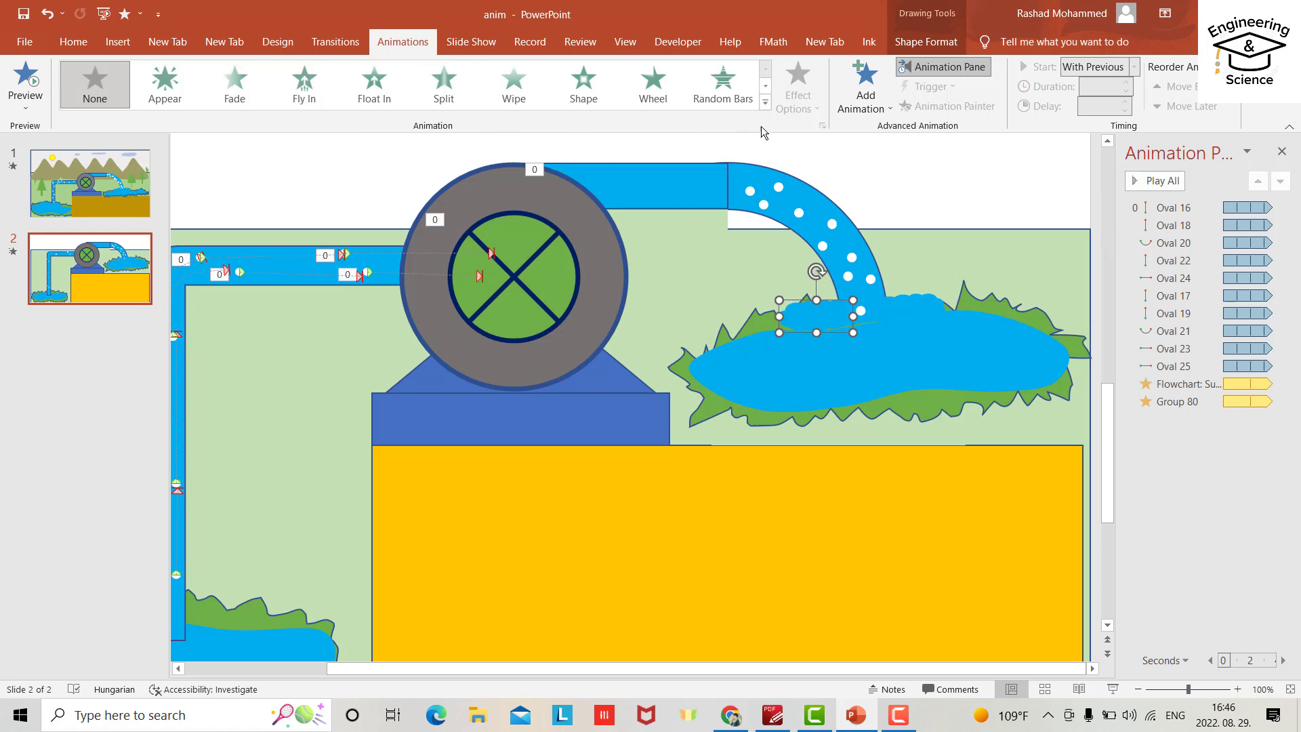
click(800, 213)
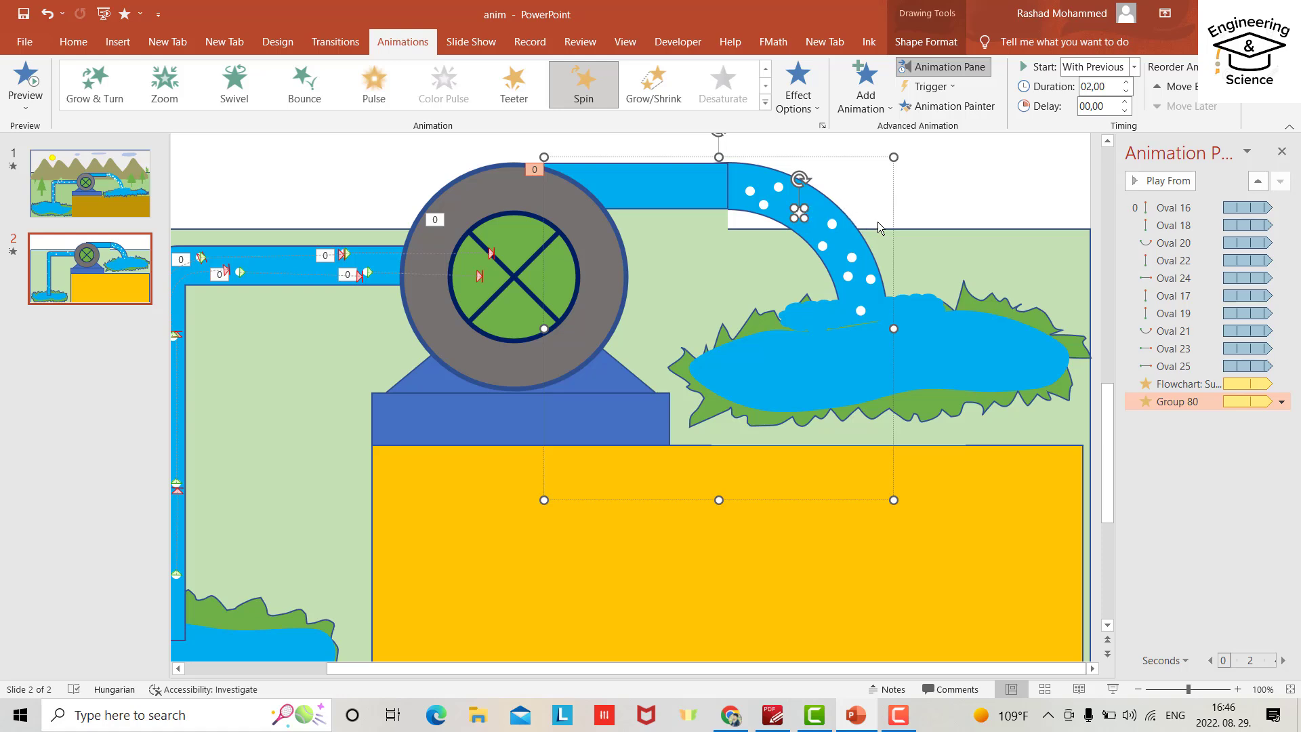
Draw a small blue oval droplet left of the pipe
click(74, 42)
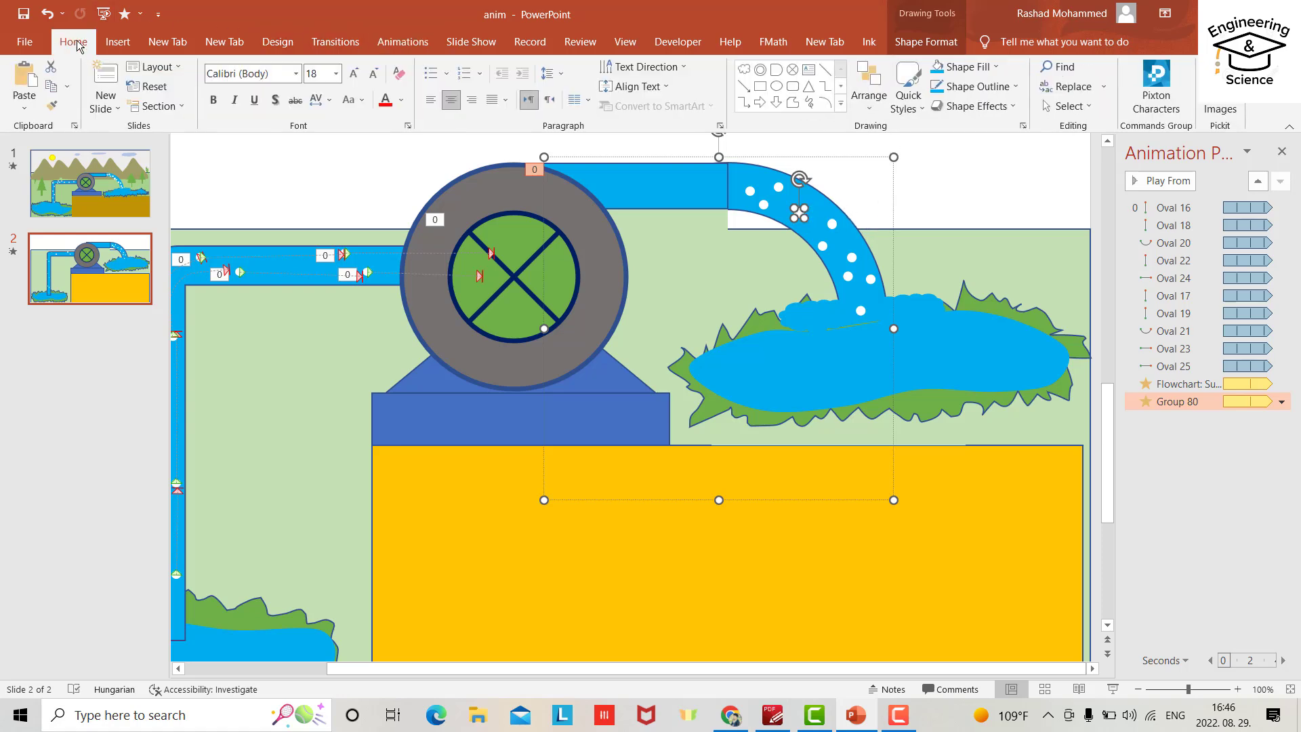
click(776, 86)
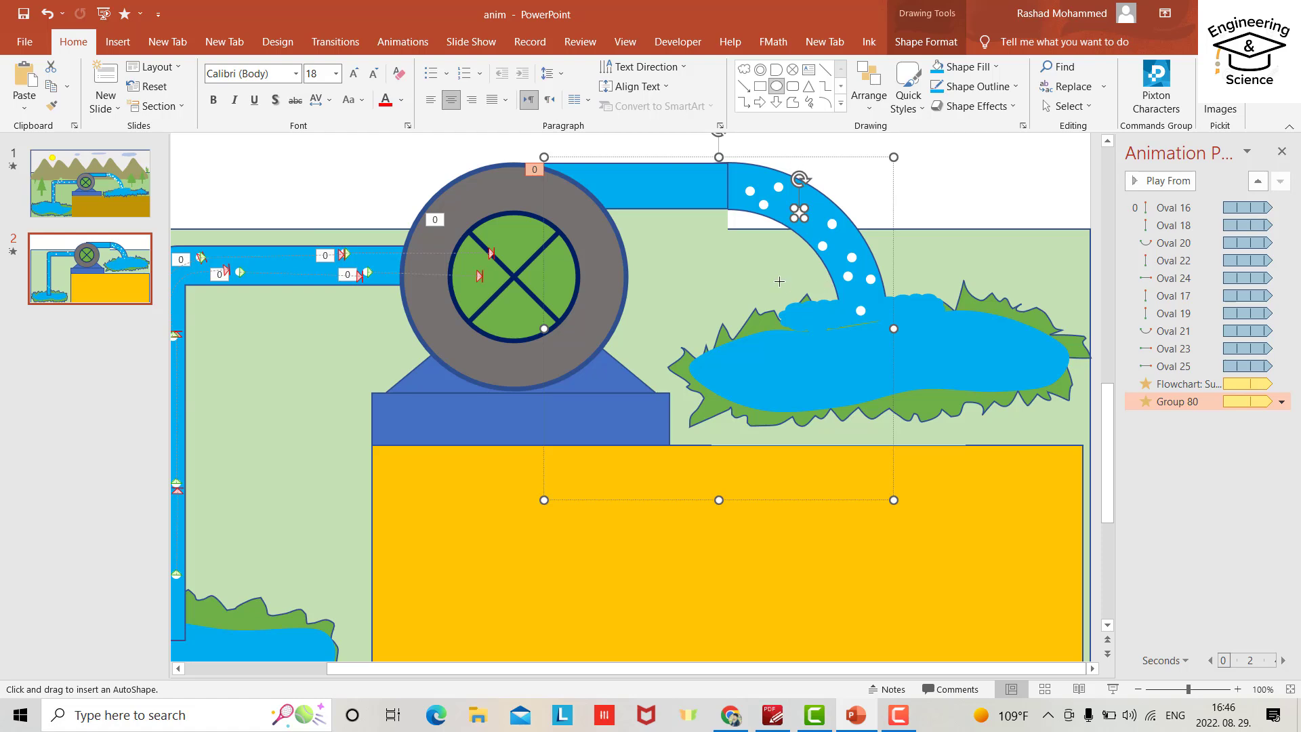
drag(714, 254, 721, 262)
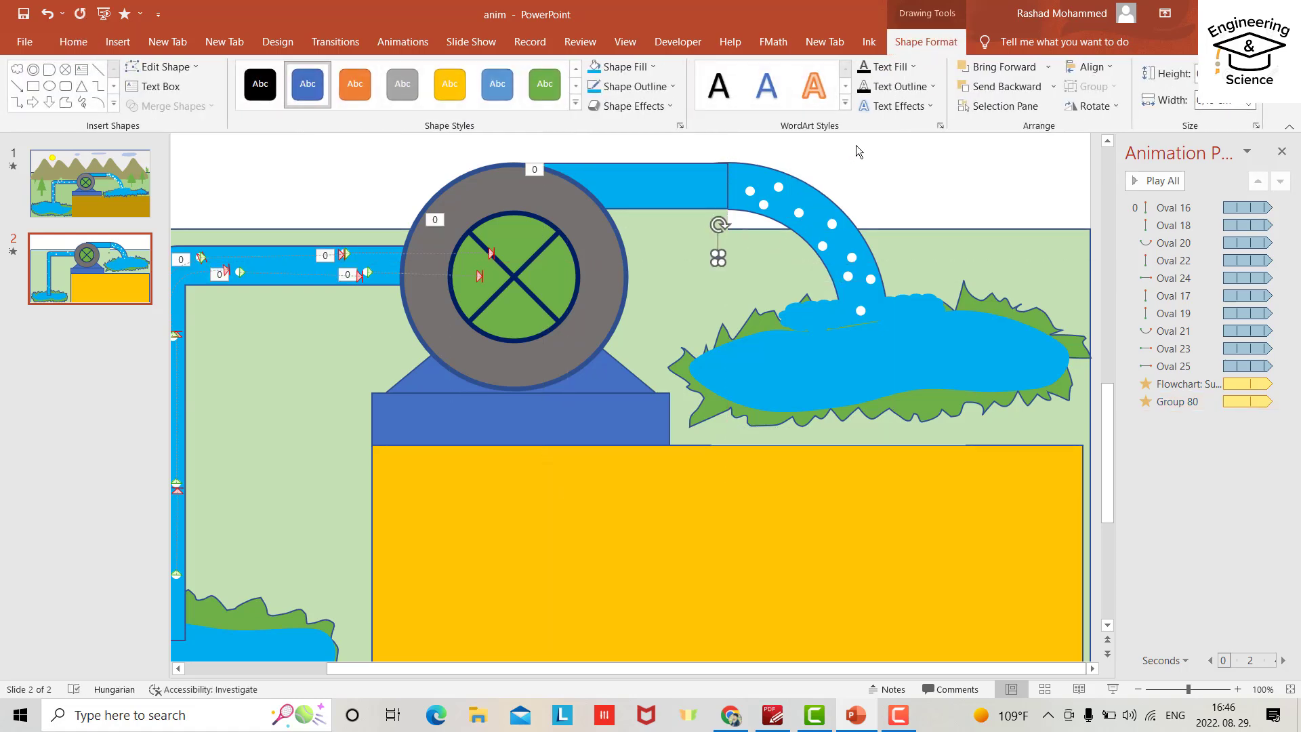
click(637, 67)
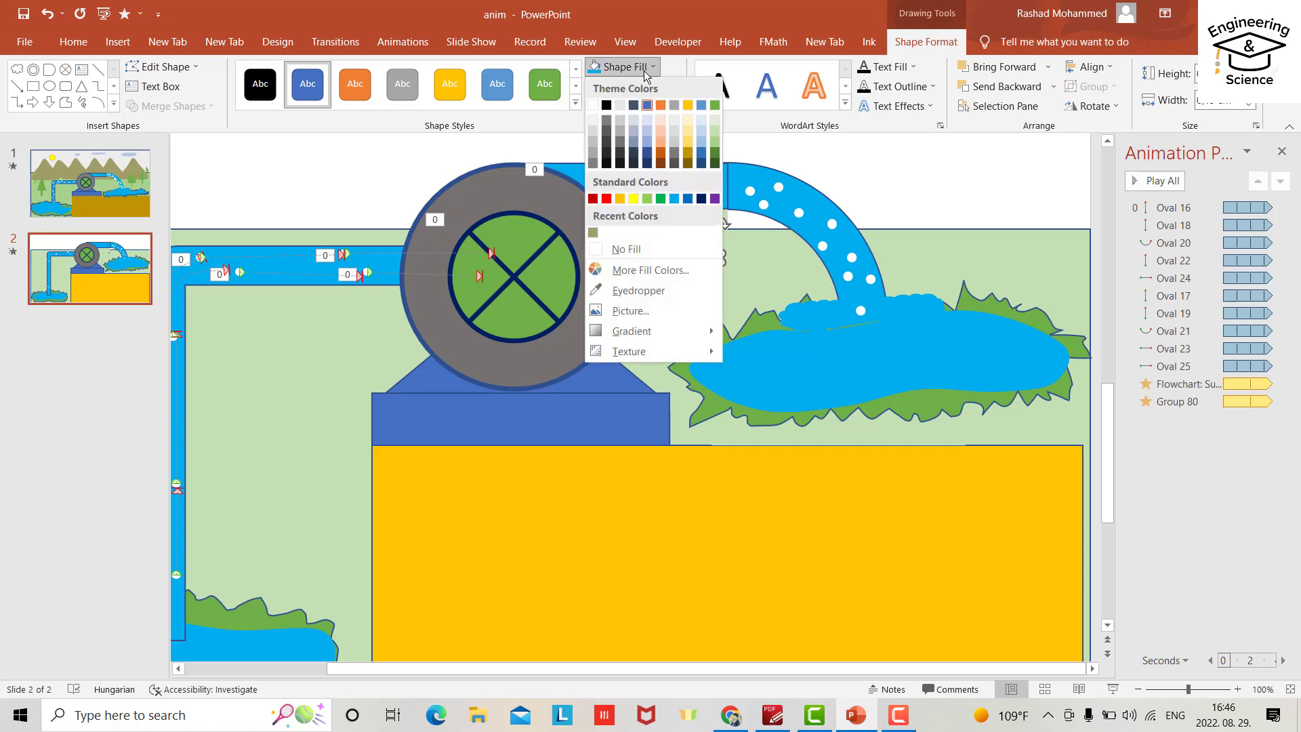
click(693, 202)
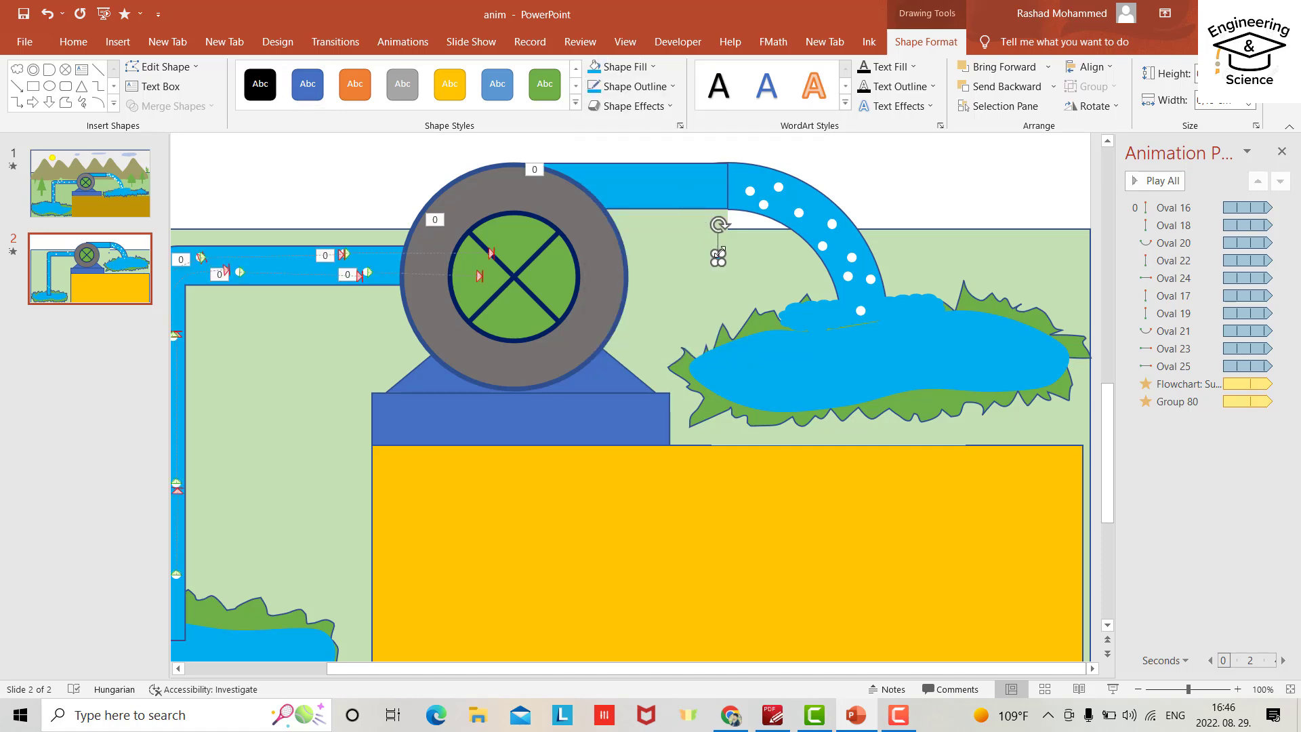
Duplicate the droplet and remove the outlines from both droplets
drag(720, 262, 732, 271)
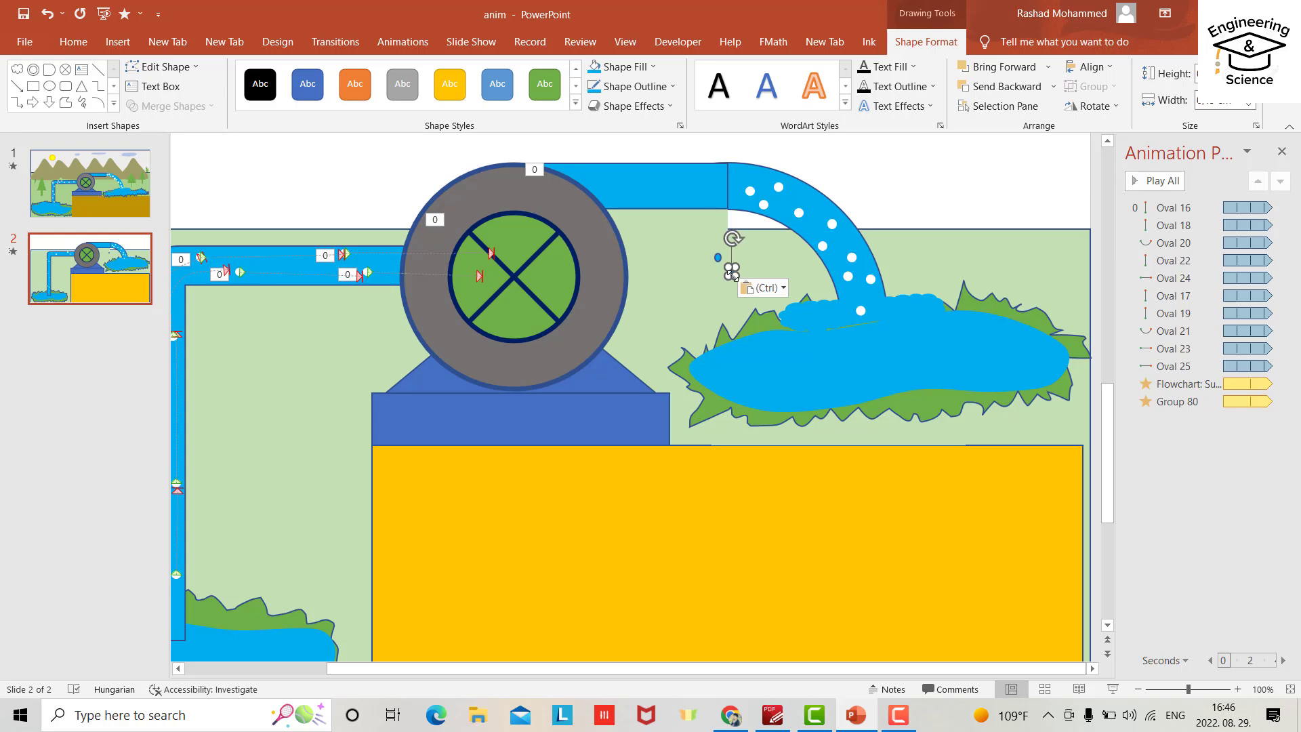
scroll(731, 273, up, 10)
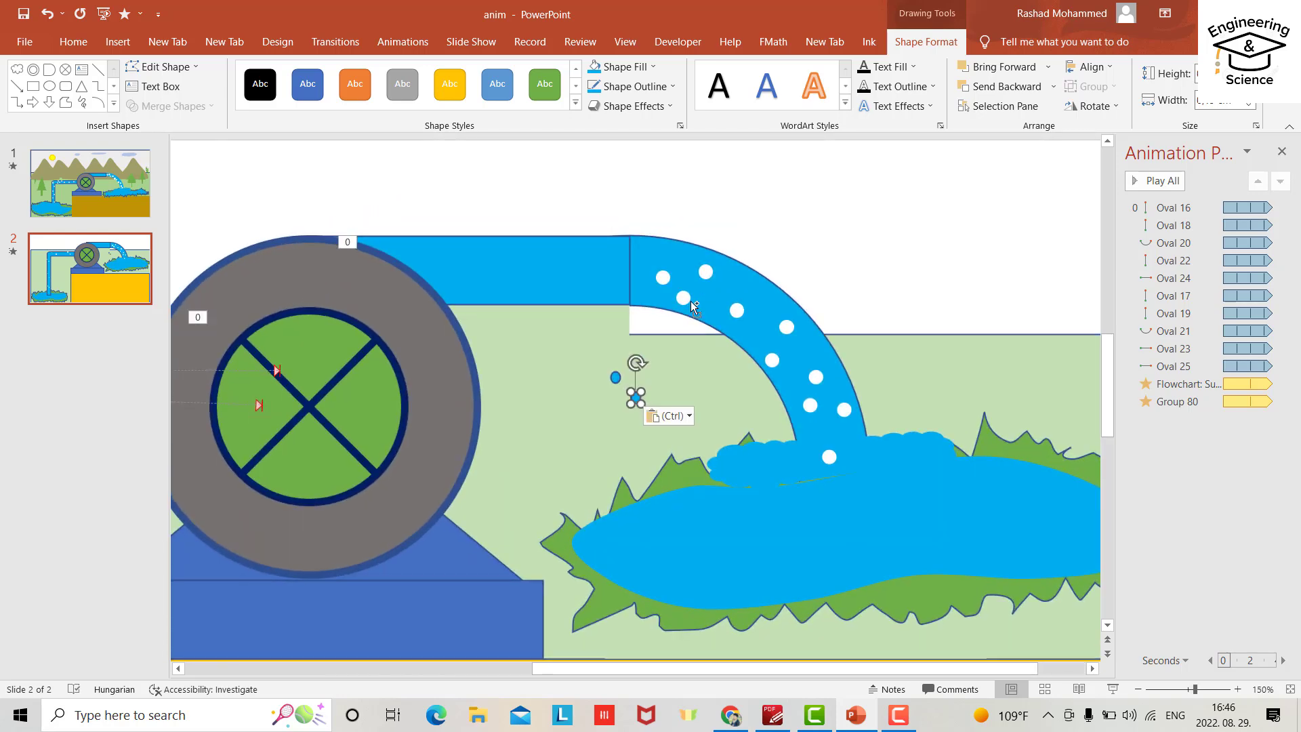
click(631, 86)
click(610, 271)
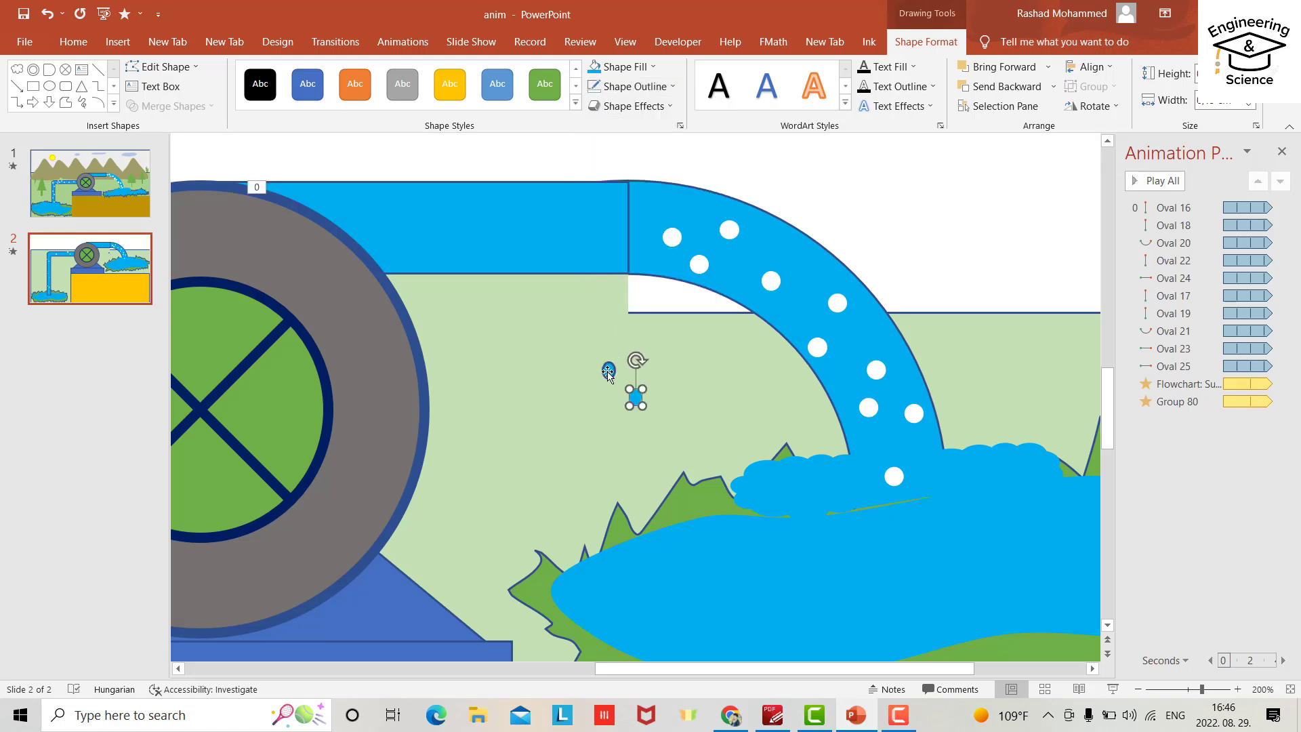
click(608, 372)
click(635, 86)
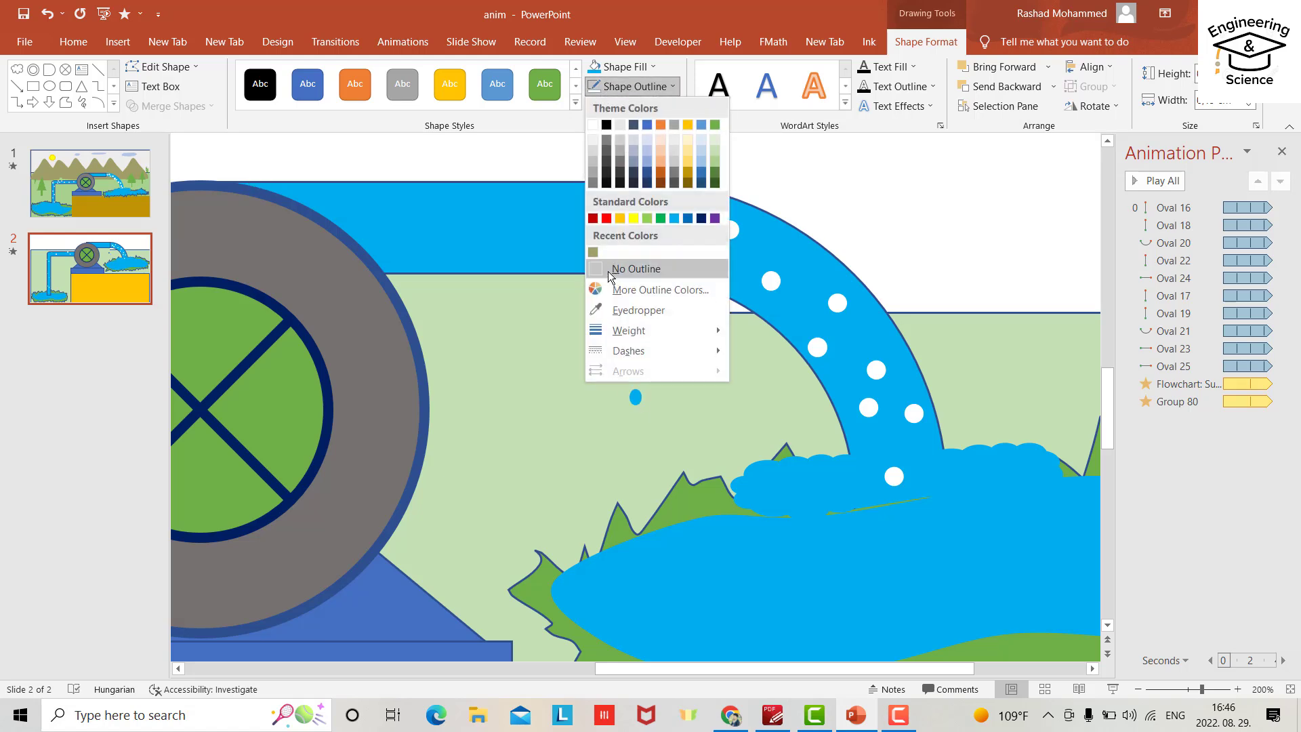
click(610, 271)
Make more droplet copies, placing one left of the others
click(636, 398)
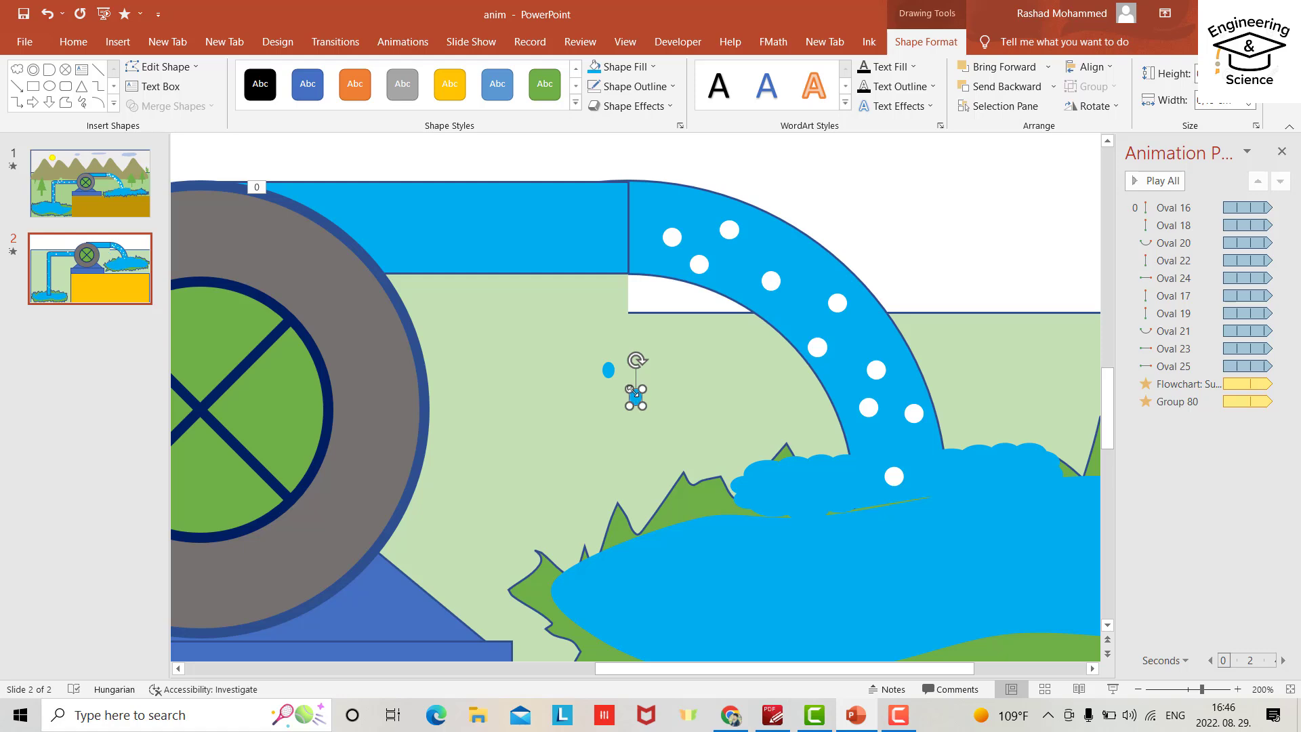
key(ctrl+v)
drag(661, 425, 575, 371)
key(ctrl+v)
key(ctrl+v)
Complete the droplet ring and group the six droplets, leaving out the green ground shape
drag(663, 427, 573, 391)
click(577, 394)
shift+click(610, 375)
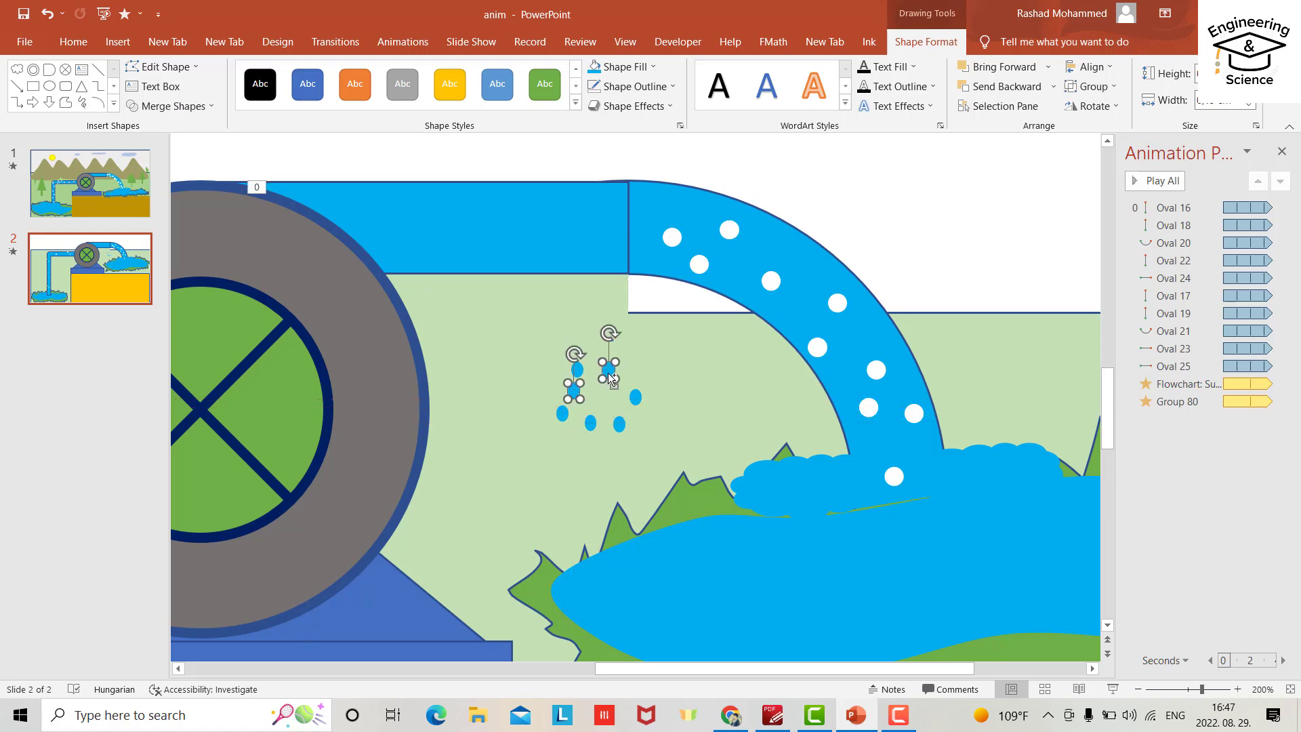
shift+click(578, 371)
shift+click(630, 416)
shift+click(633, 397)
shift+click(618, 423)
shift+click(590, 423)
shift+click(562, 414)
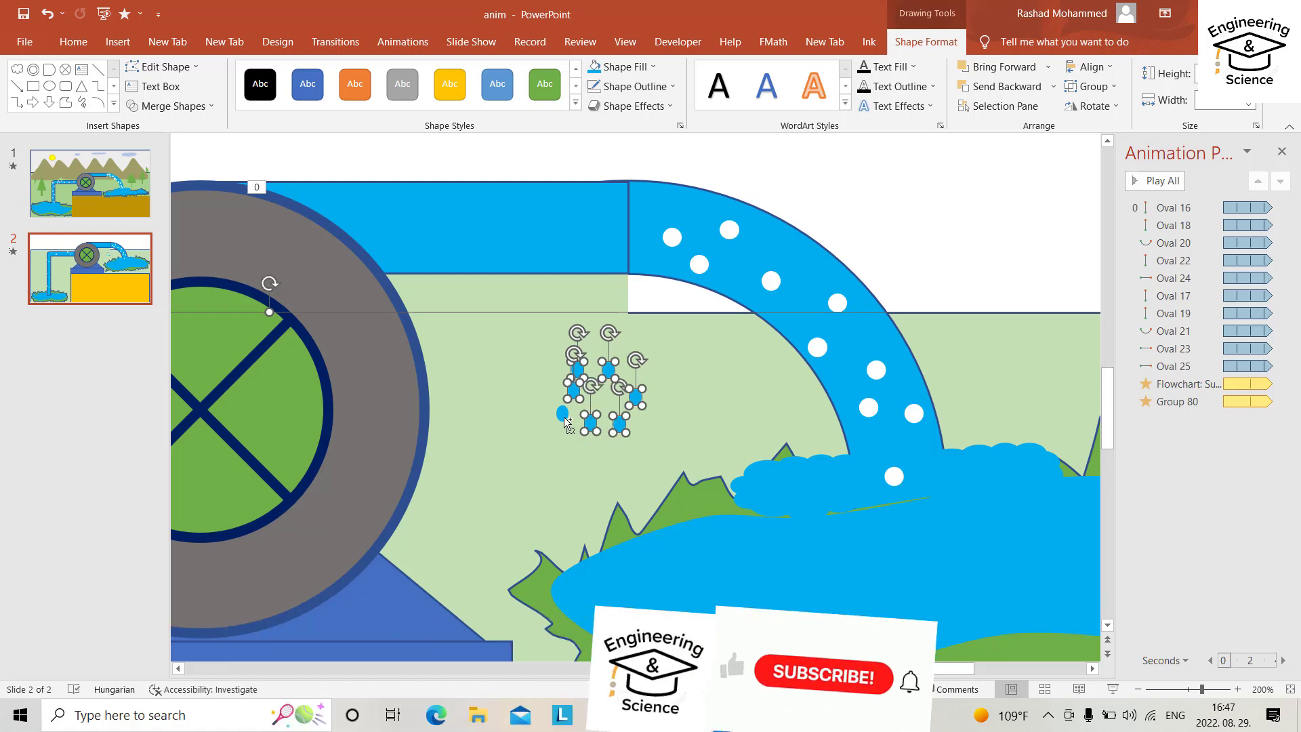
key(ctrl+g)
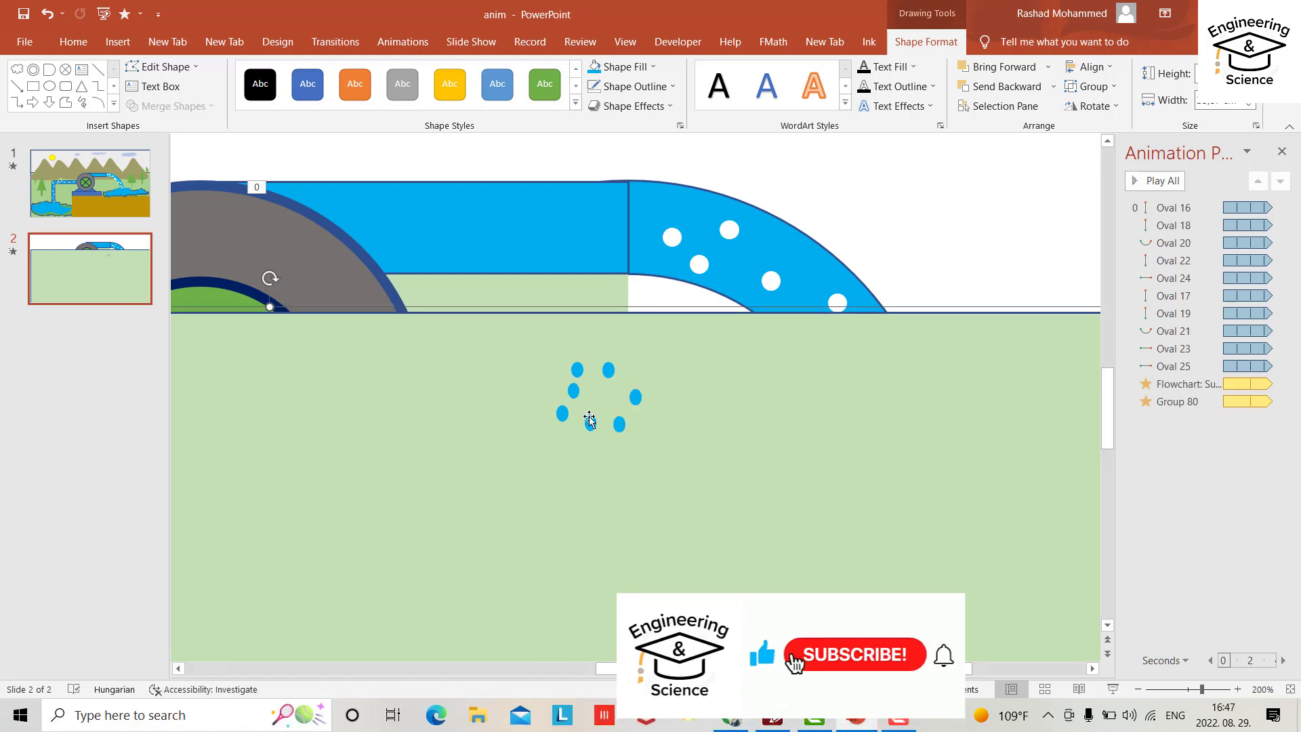
key(ctrl+z)
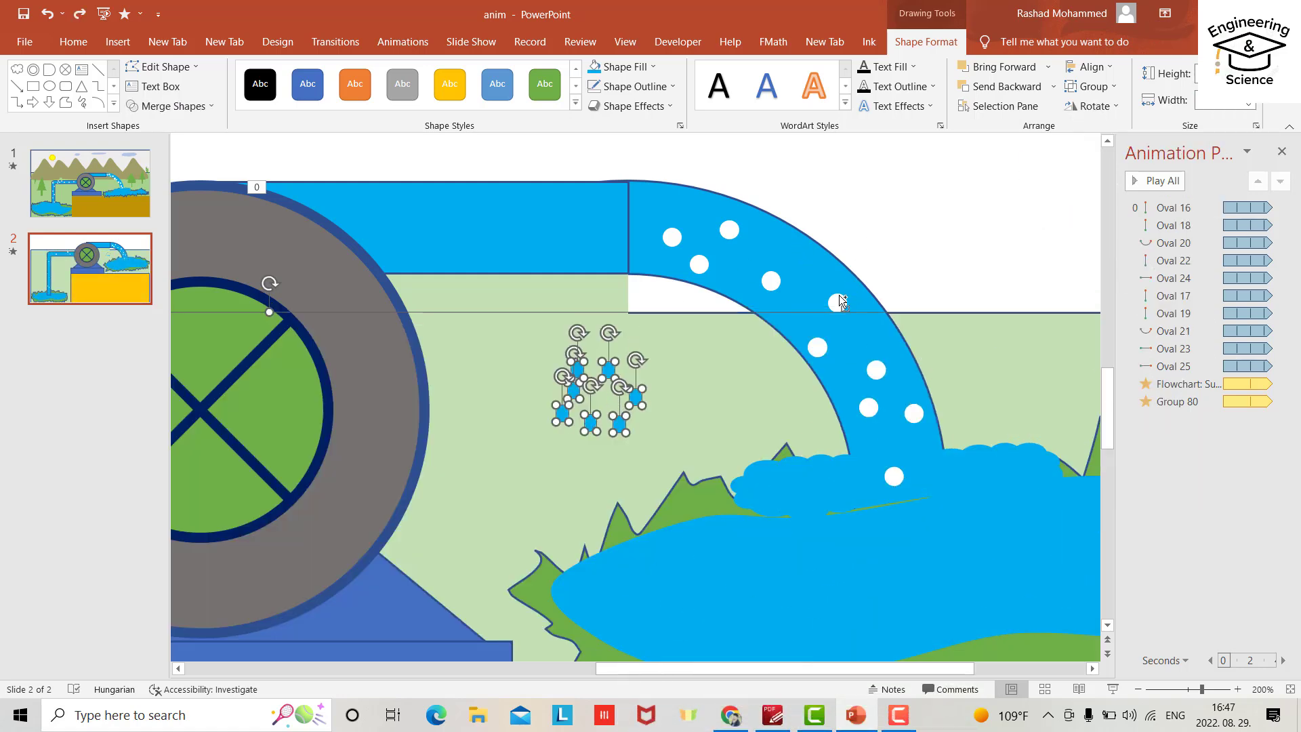
shift+click(684, 349)
key(ctrl+g)
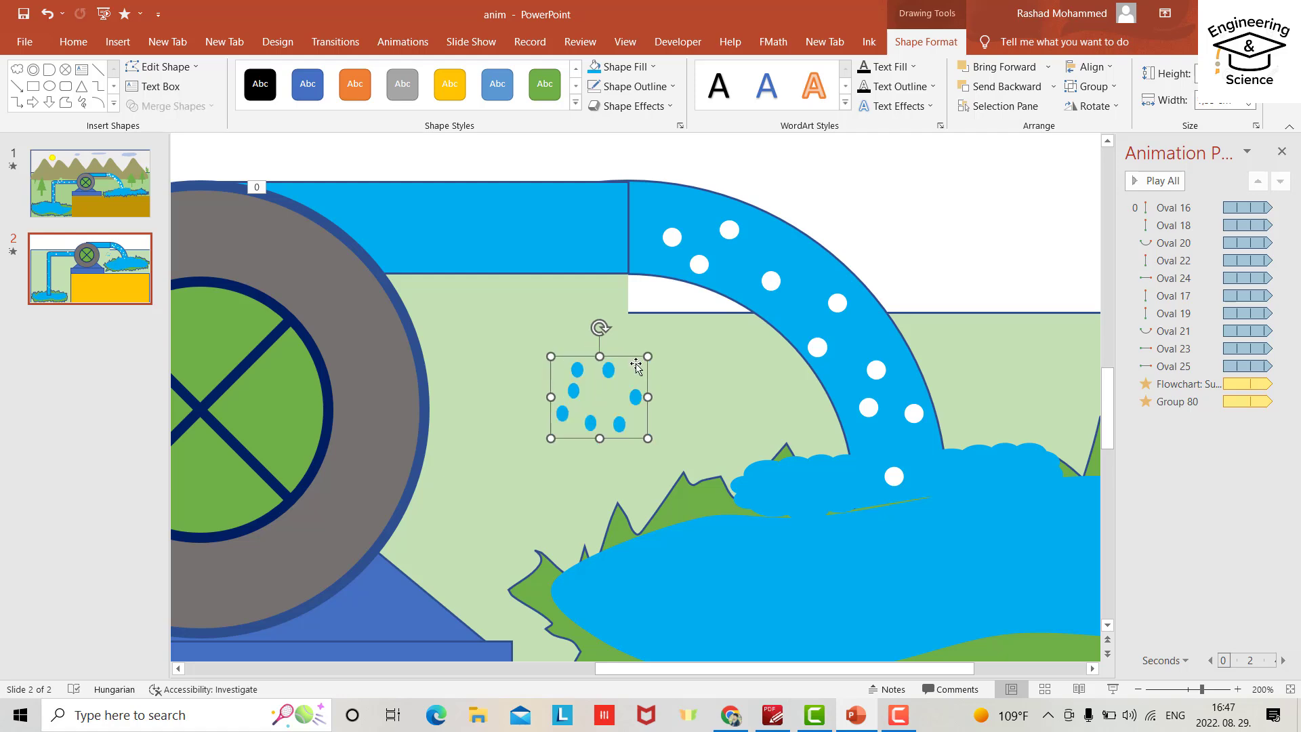
Place the droplet group on the left splash cloud and a copy on the right cloud
drag(631, 356, 819, 411)
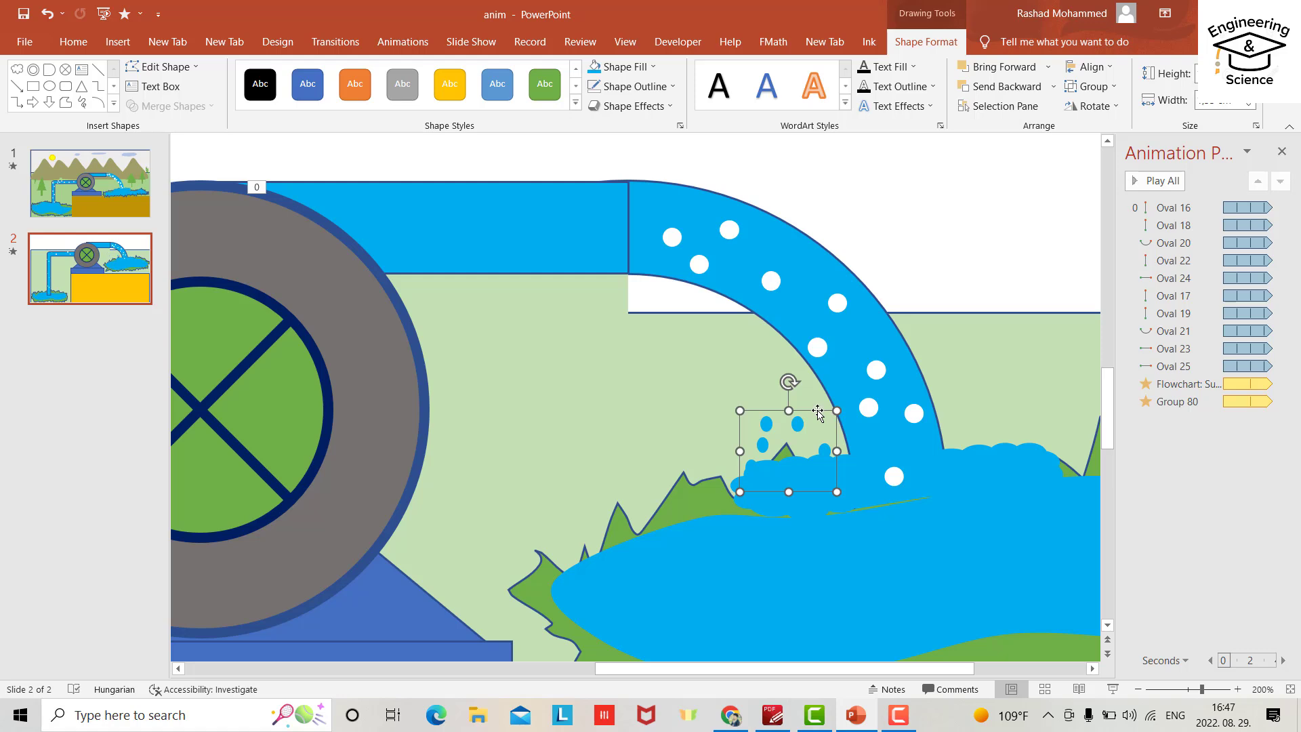
key(ctrl+v)
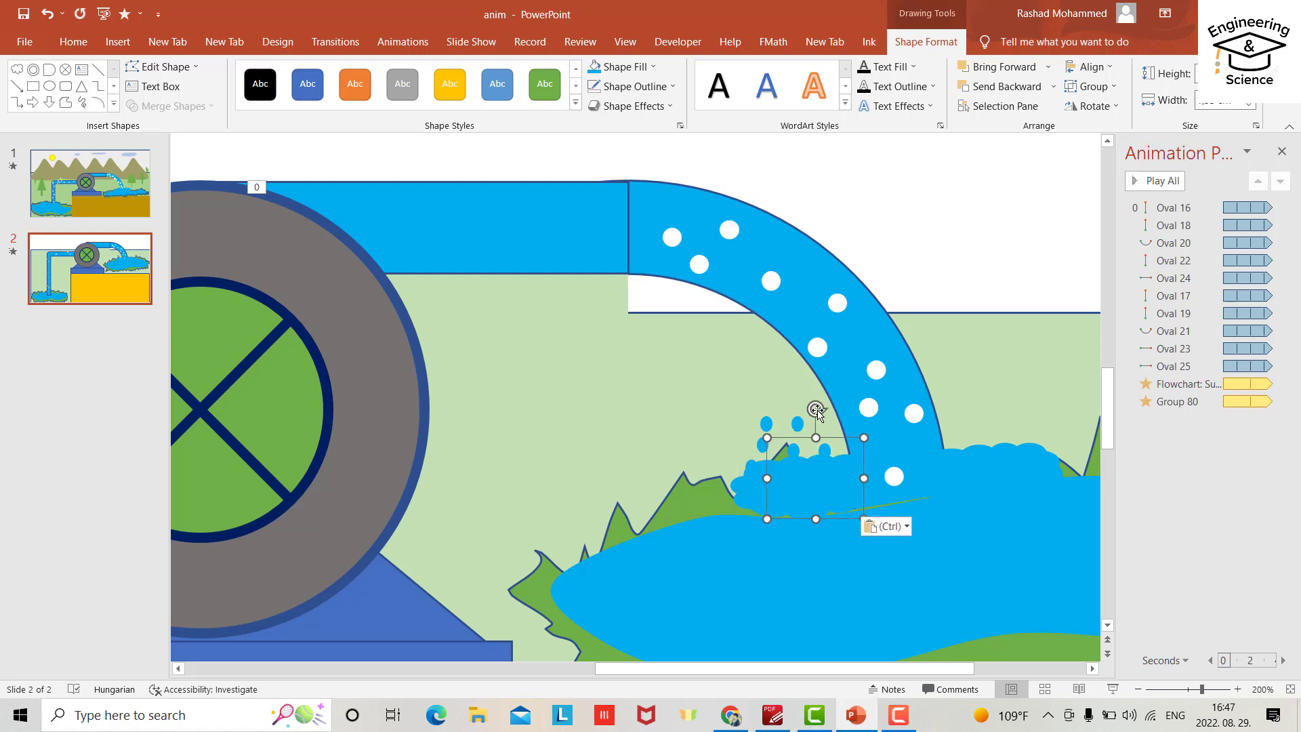
drag(836, 441, 1006, 403)
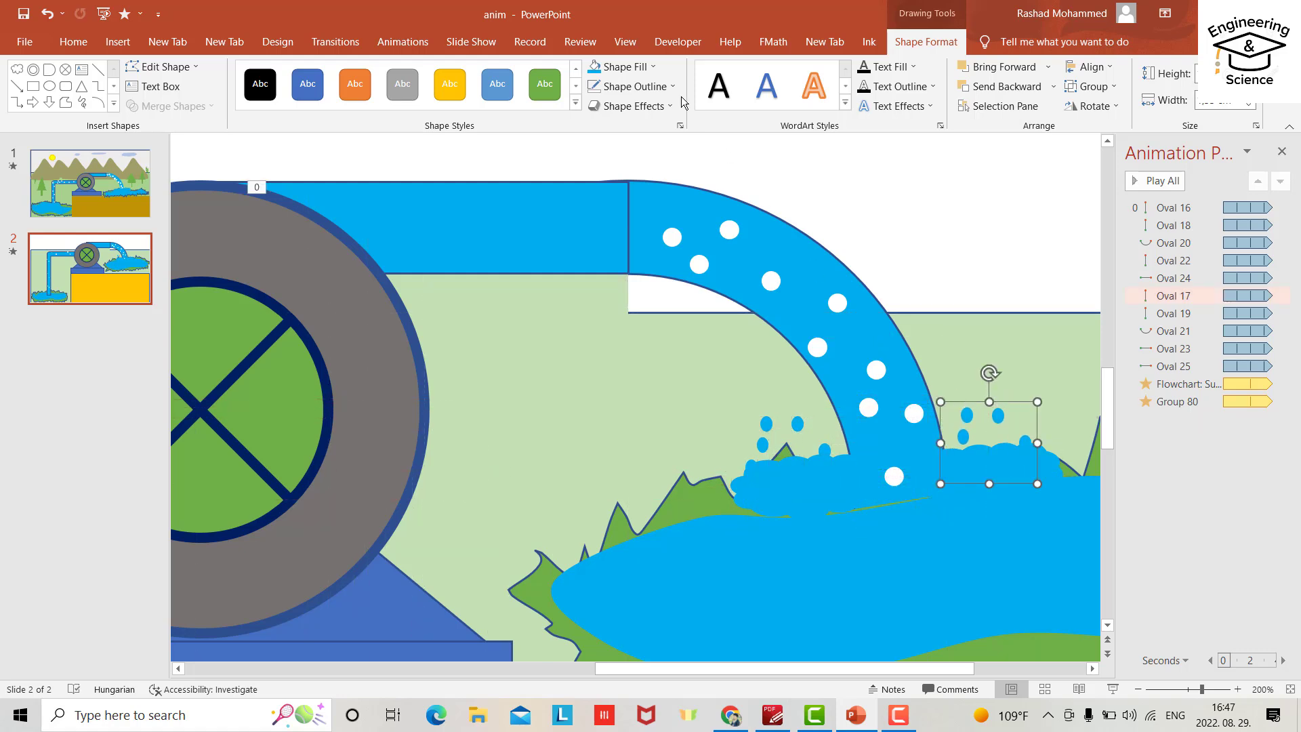
Apply Spin to both droplet groups, setting the left group to Counterclockwise
click(407, 42)
click(765, 102)
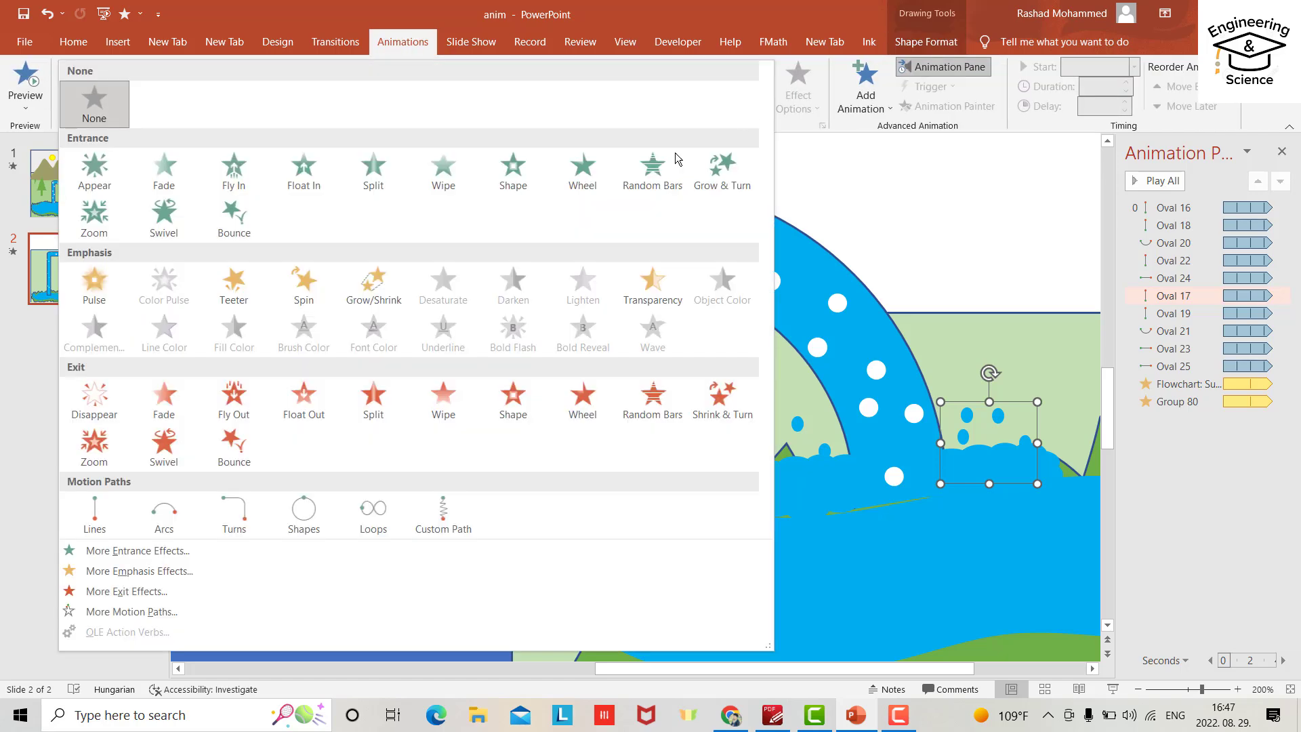
click(312, 288)
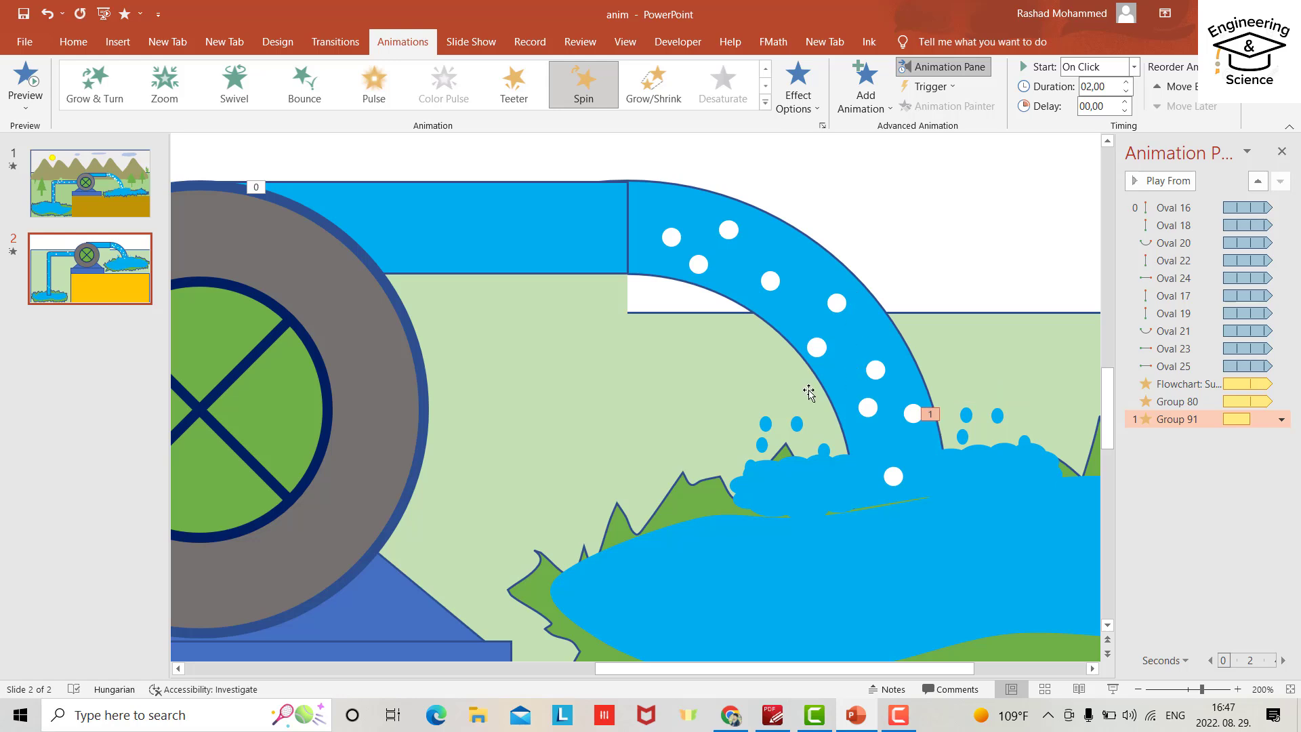
click(791, 421)
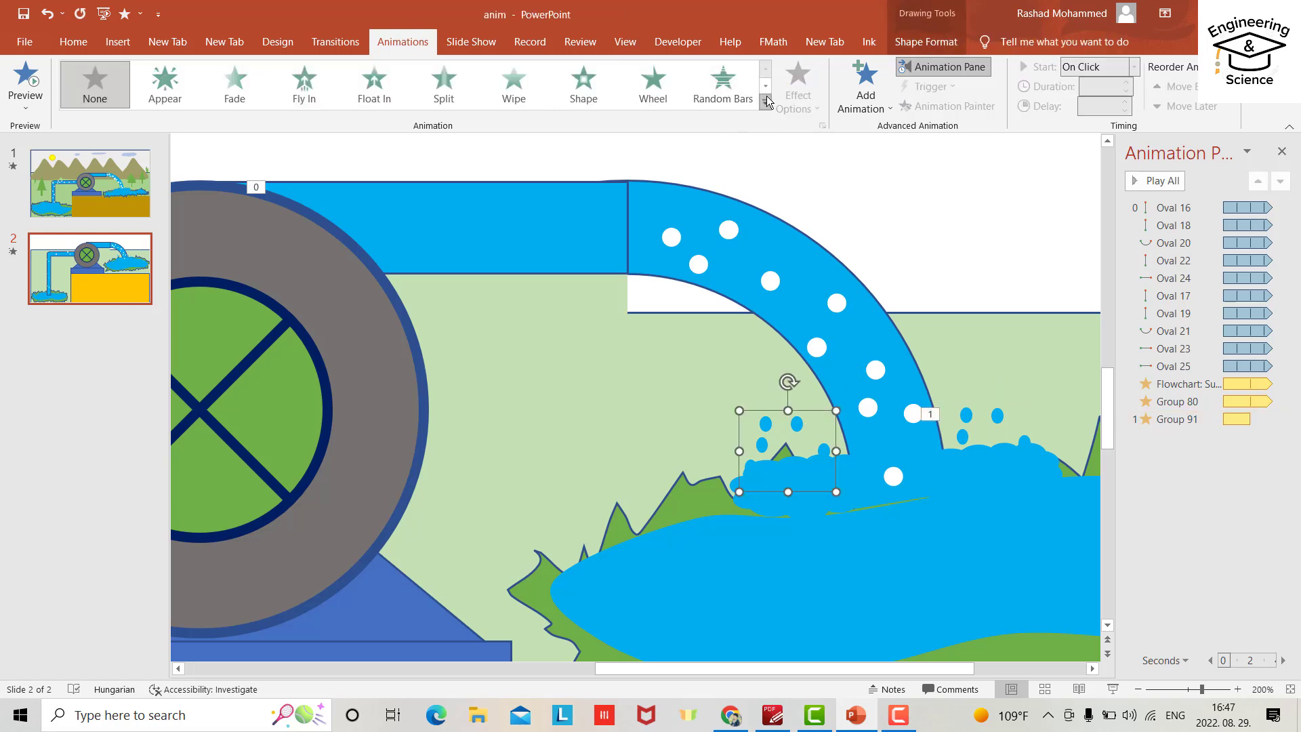
click(765, 100)
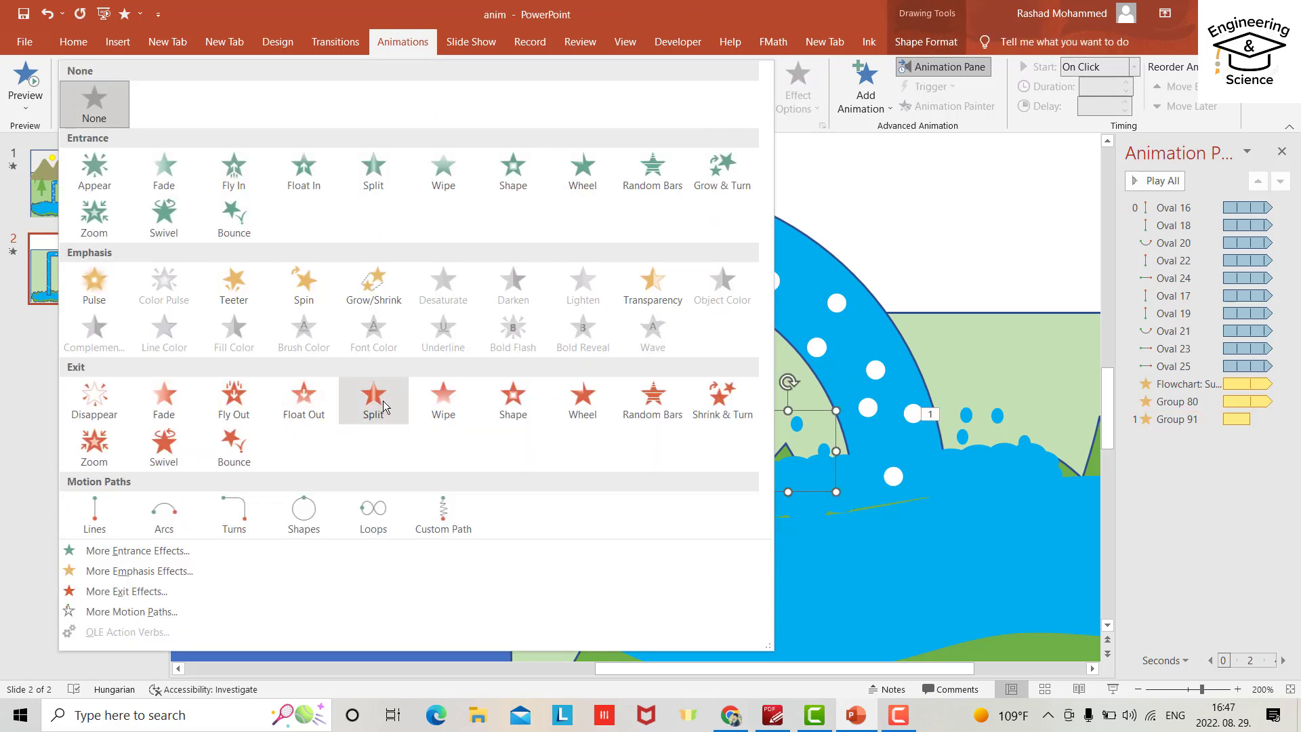
click(321, 306)
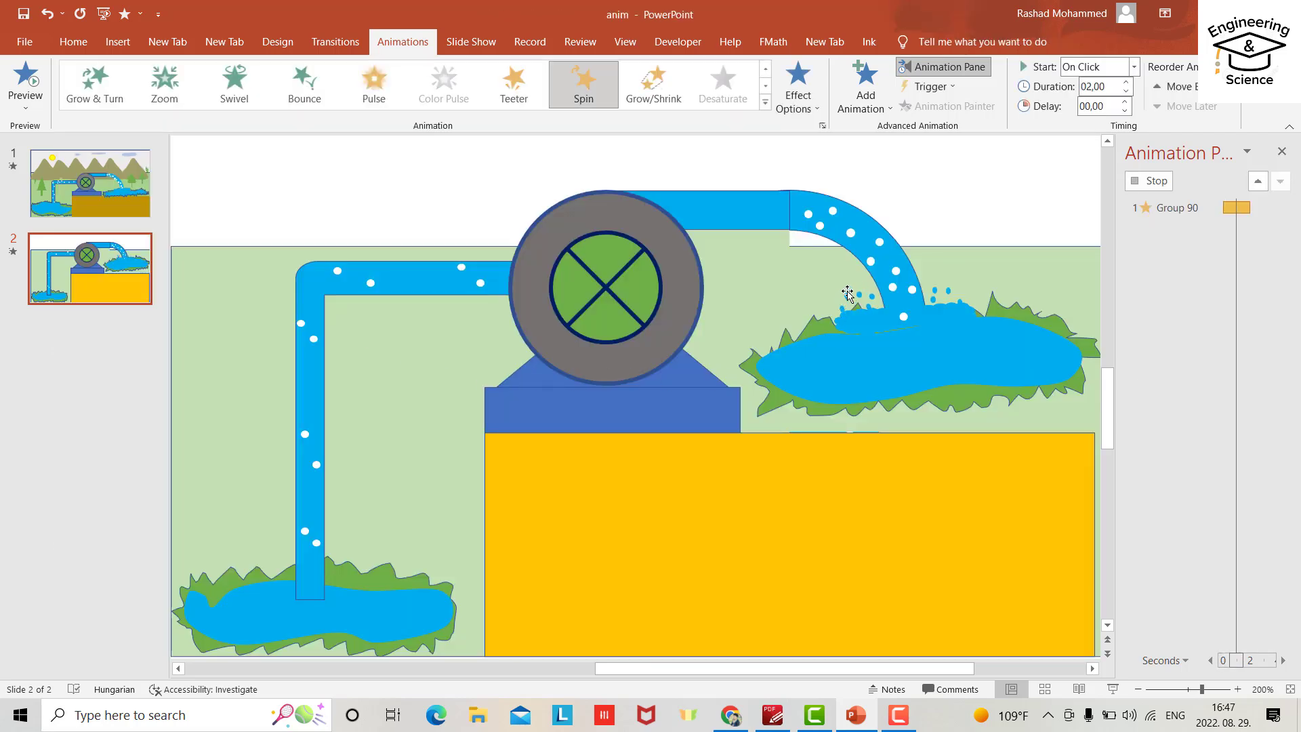
click(798, 95)
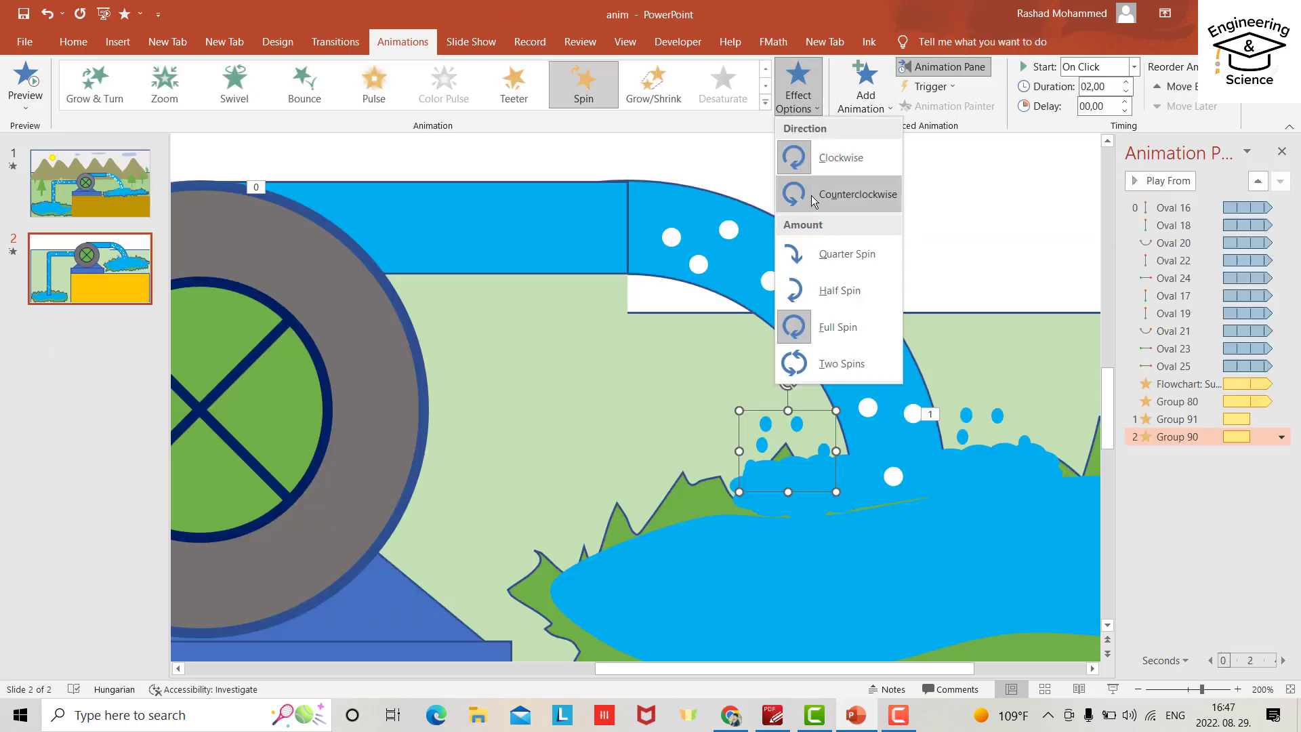
click(810, 199)
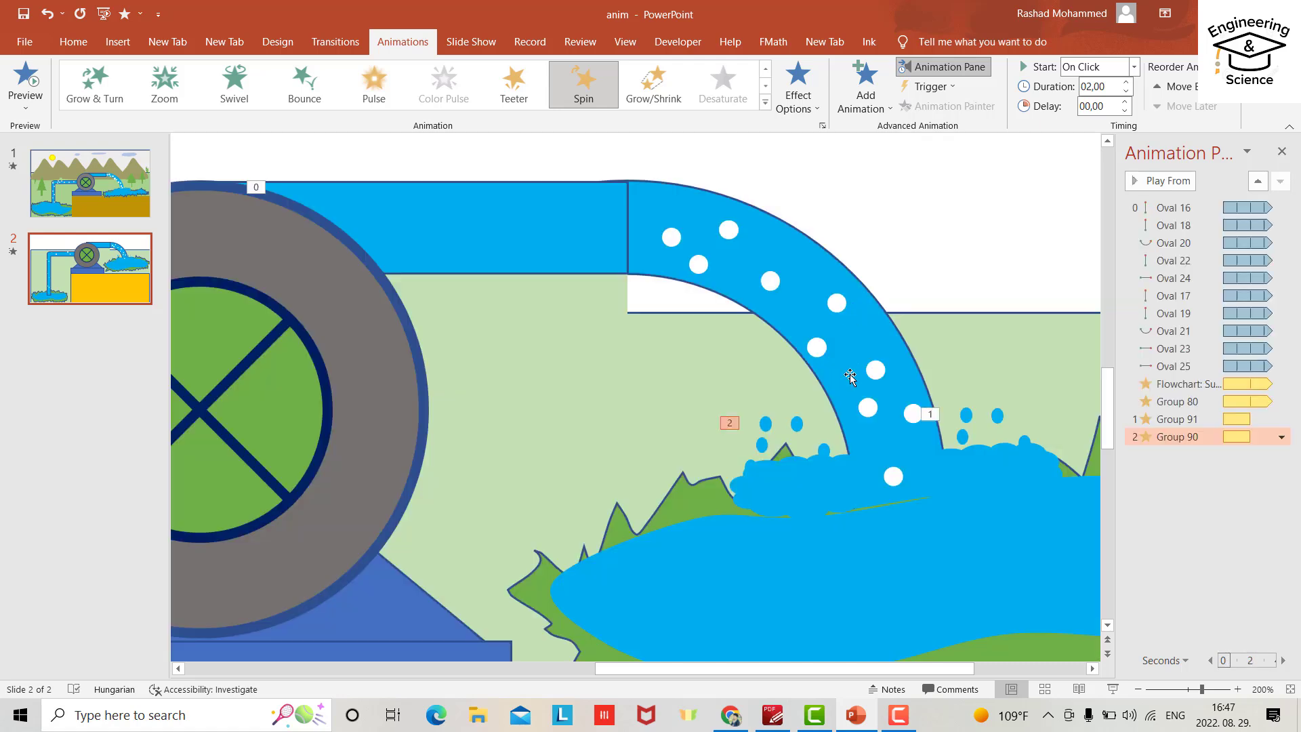
click(776, 488)
Apply Teeter to both splash clouds and select the Group 91 and Group 90 animations
shift+click(968, 469)
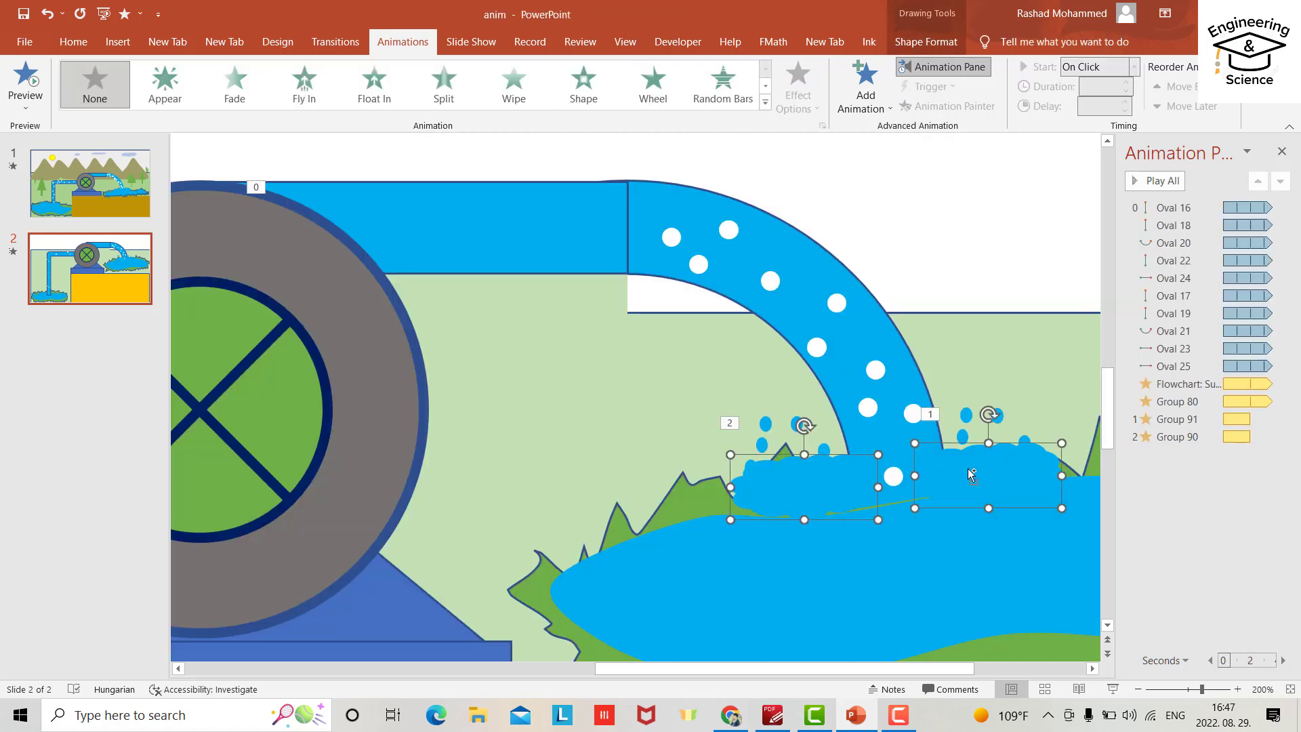
click(766, 103)
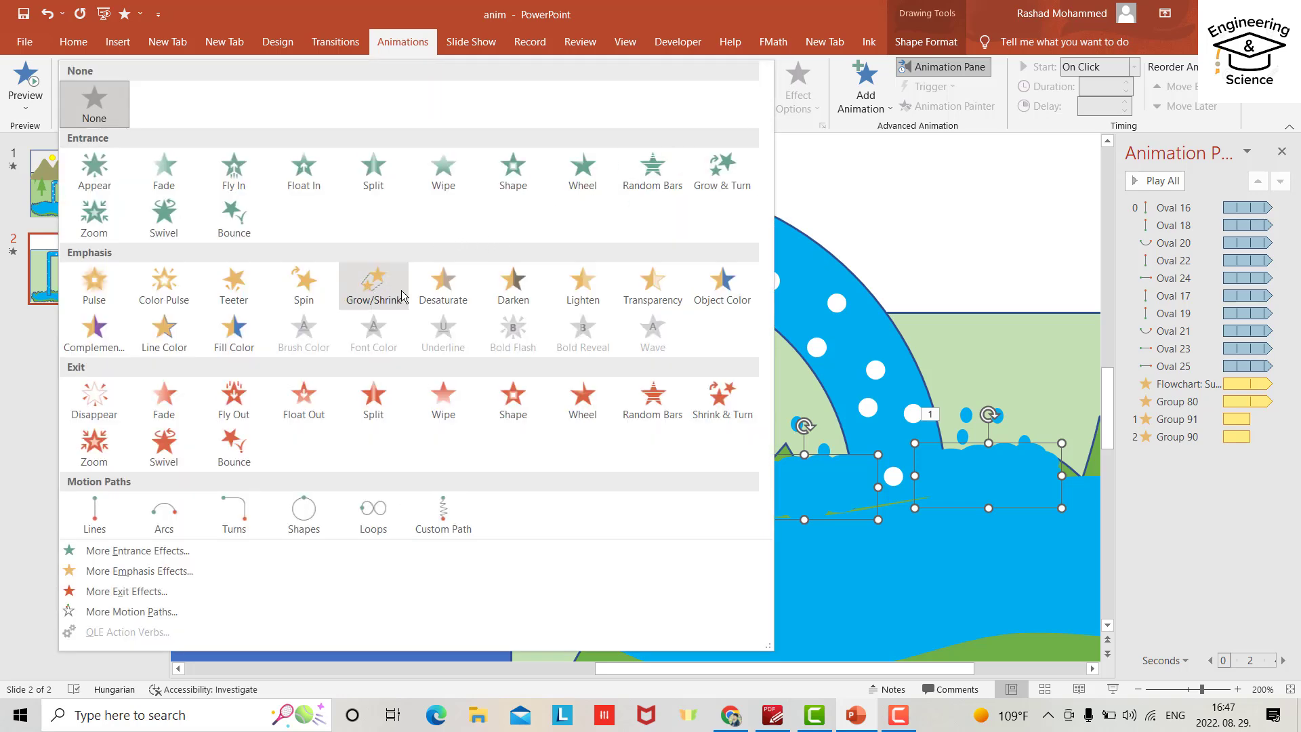
click(231, 297)
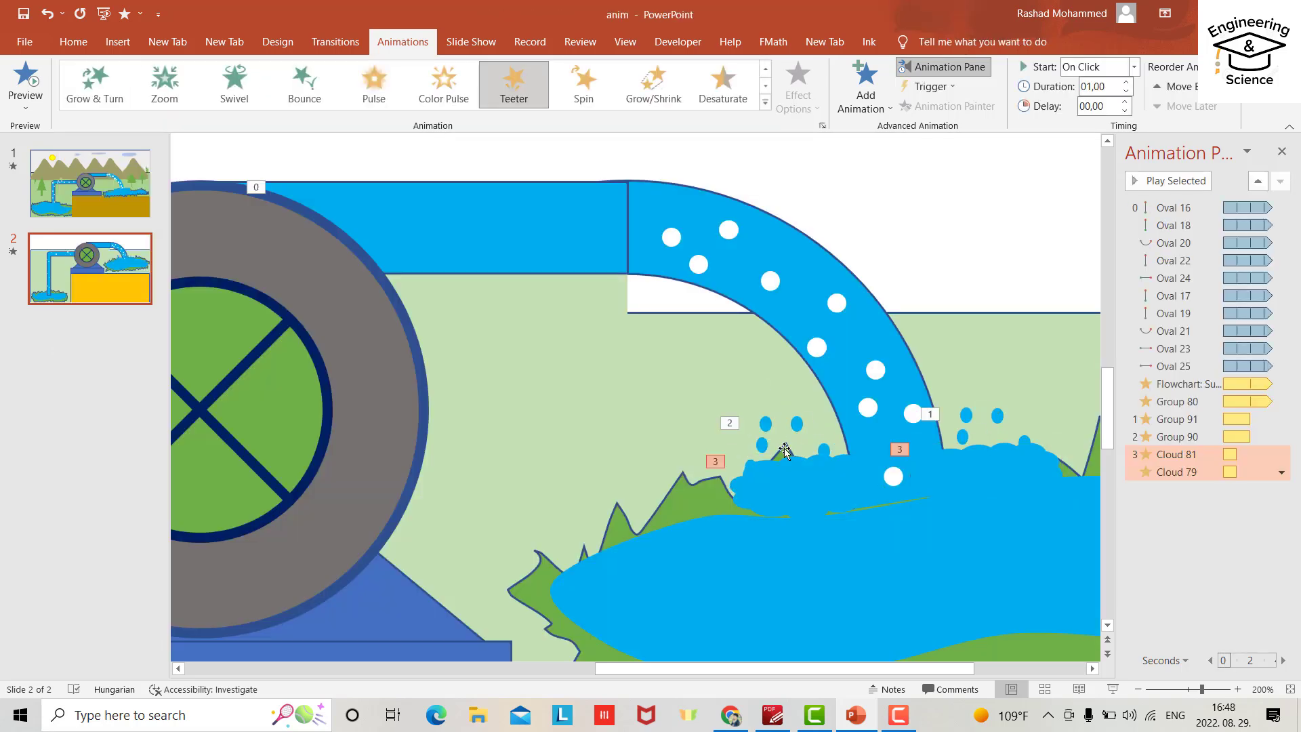
ctrl+click(1252, 421)
ctrl+click(1273, 439)
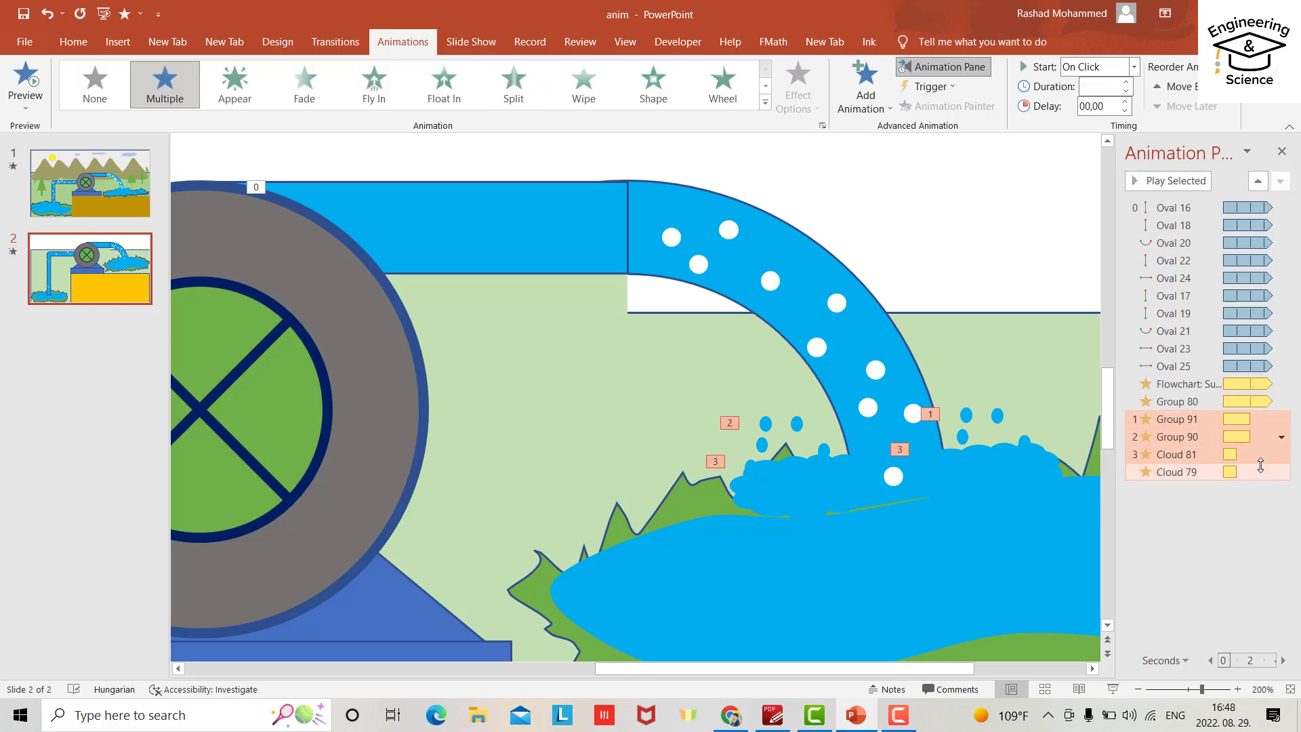
Set the droplet and cloud animations to With Previous, repeating Until End of Slide
right_click(1261, 465)
click(1190, 573)
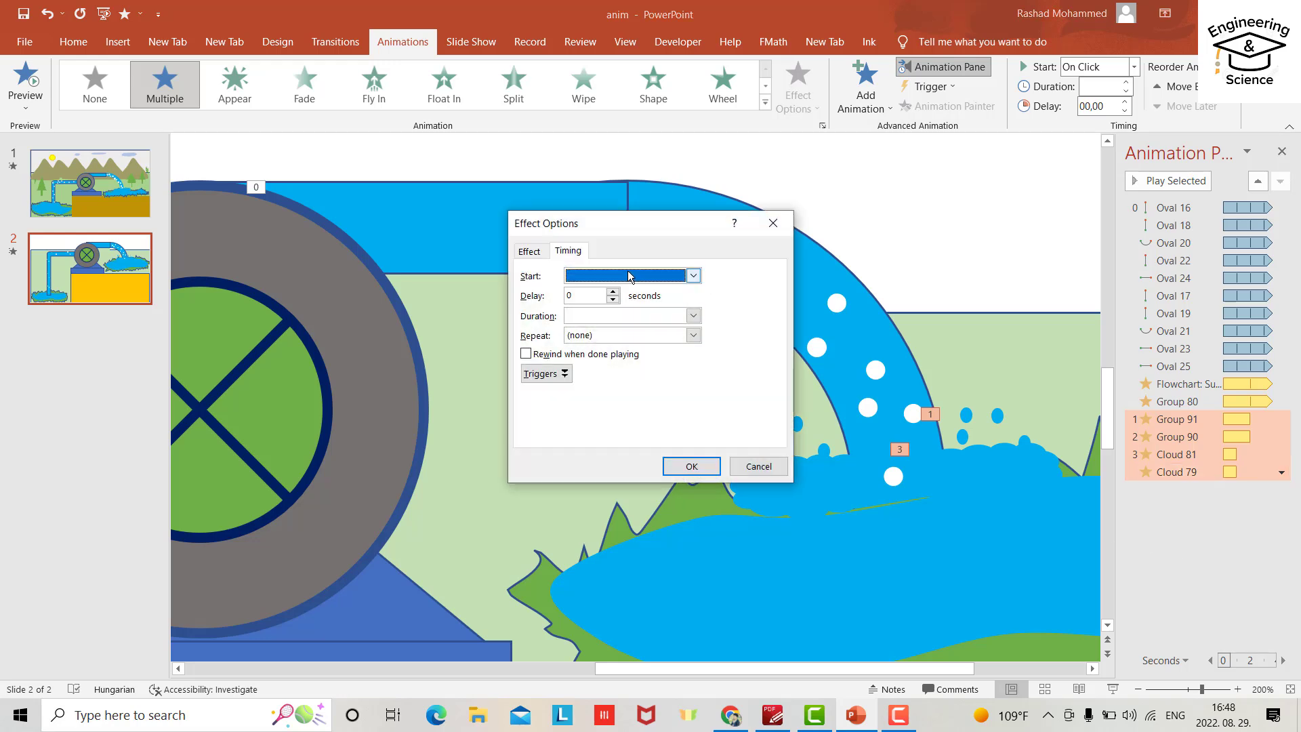
click(693, 275)
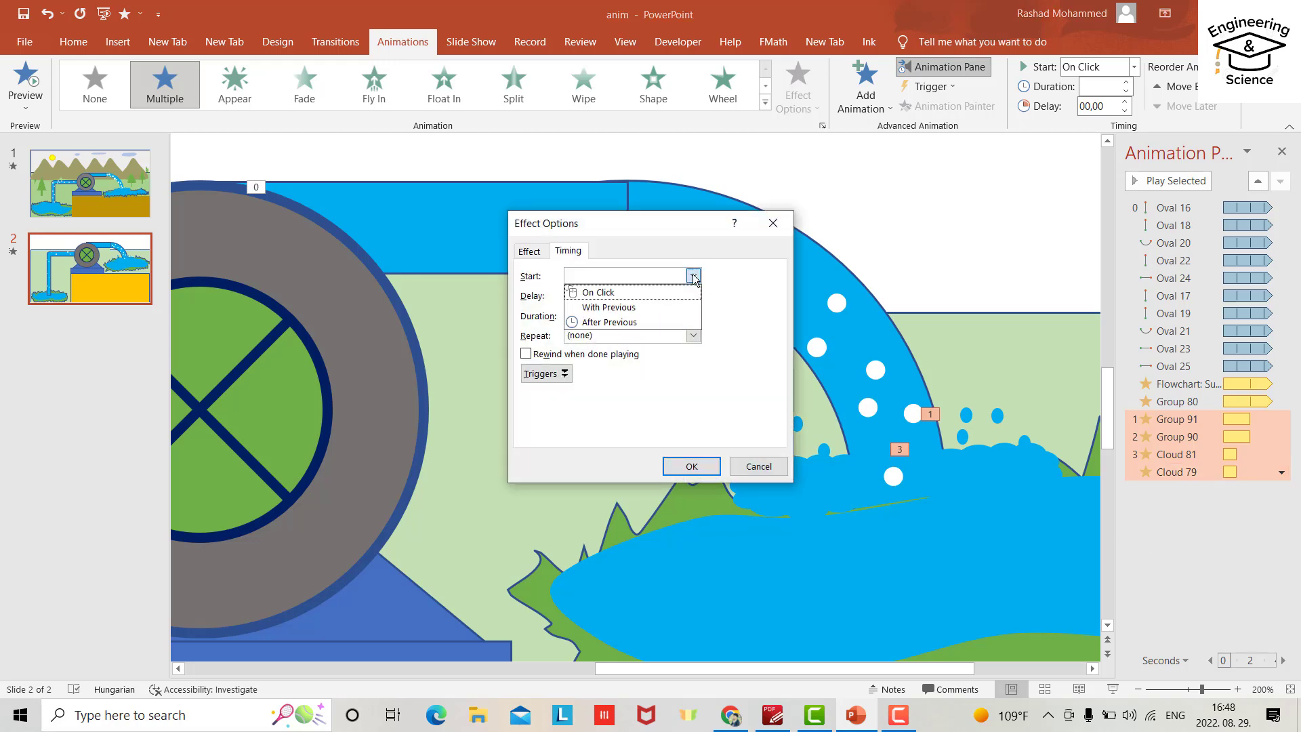
click(608, 307)
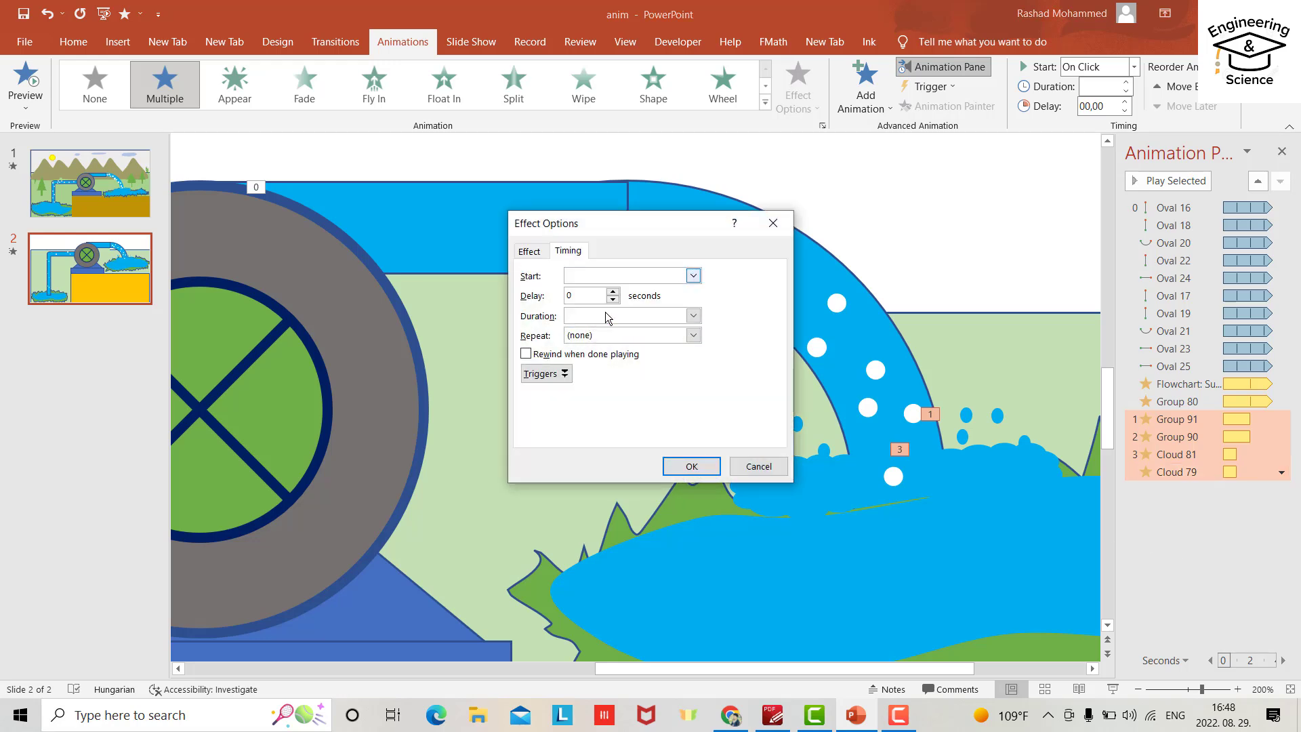
click(692, 335)
click(599, 447)
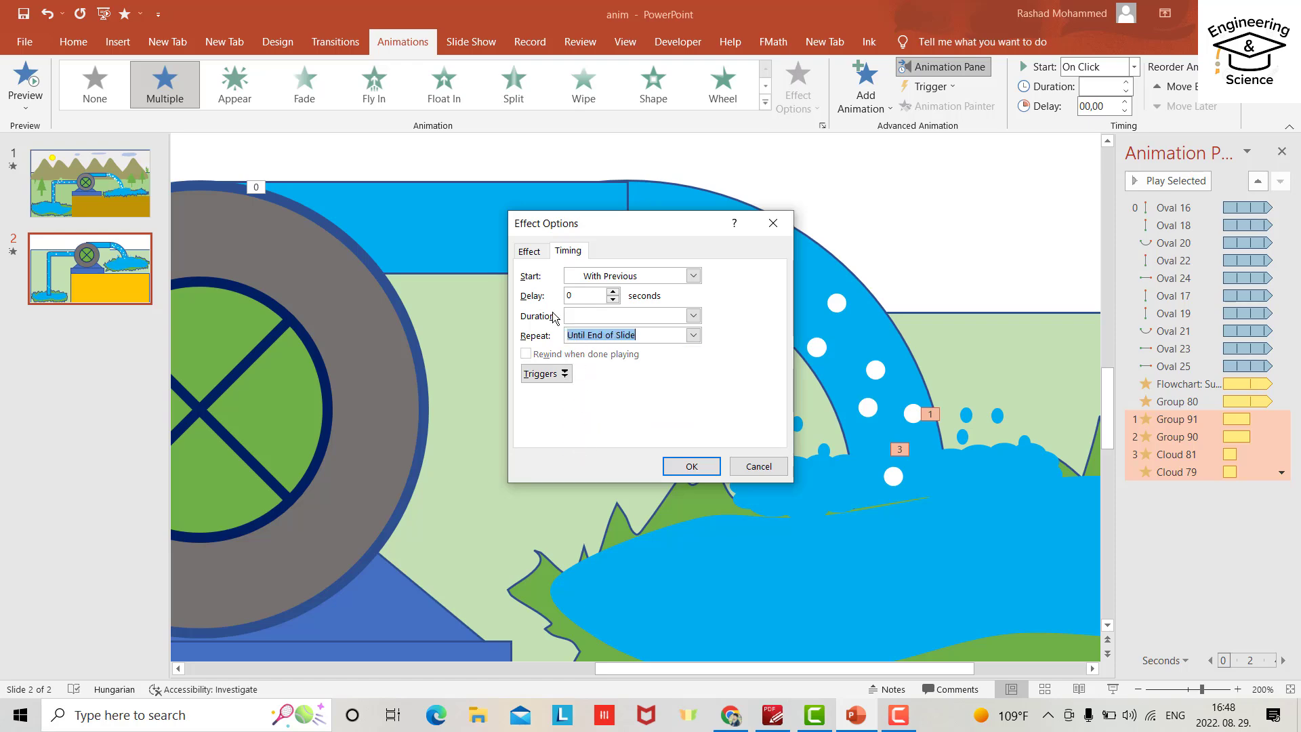
click(530, 251)
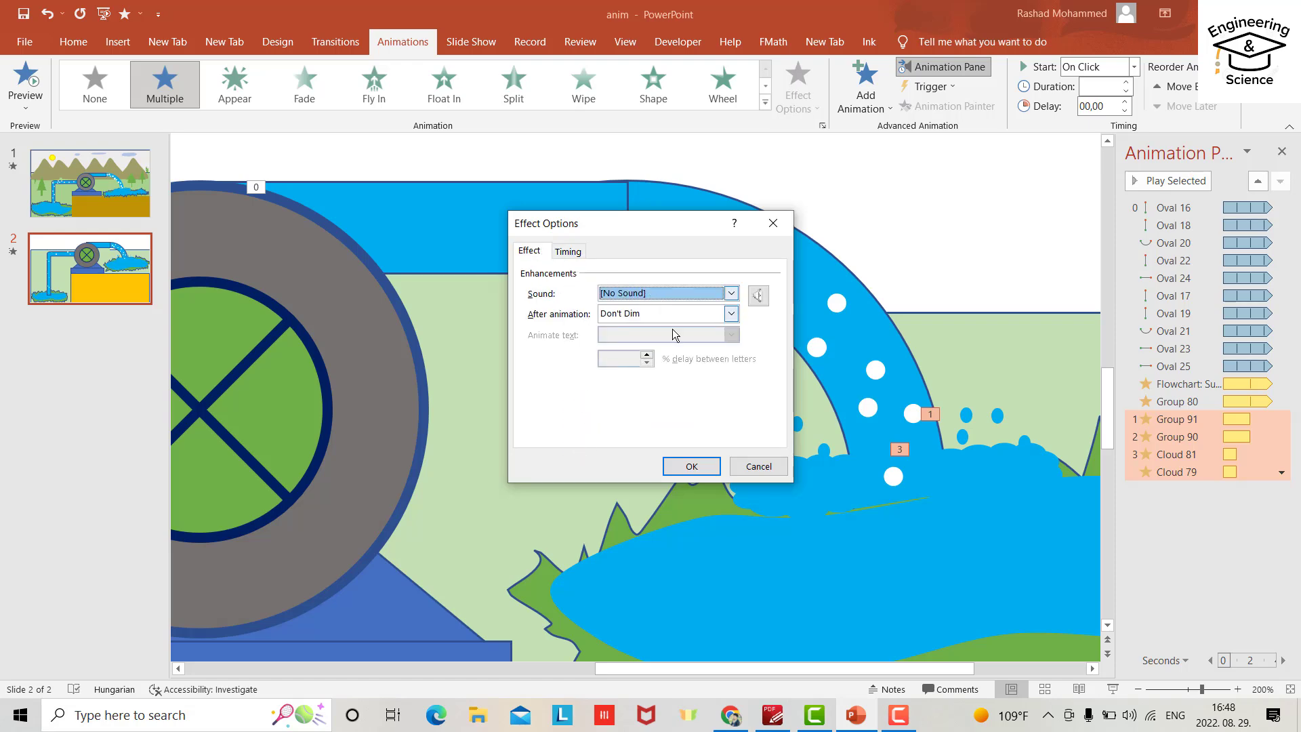